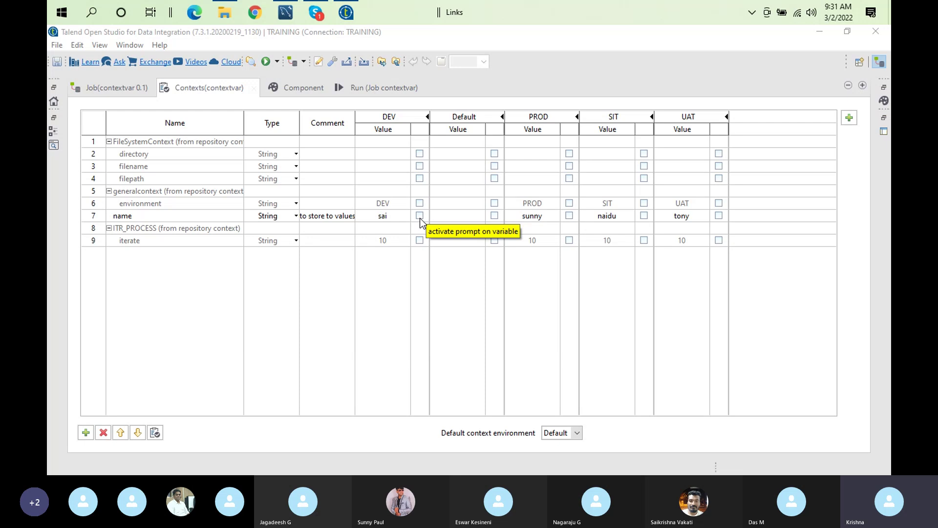
Rerun the contextvar job in DEV and check the printed name, ENVIRONMENT::DEV and 10
click(393, 86)
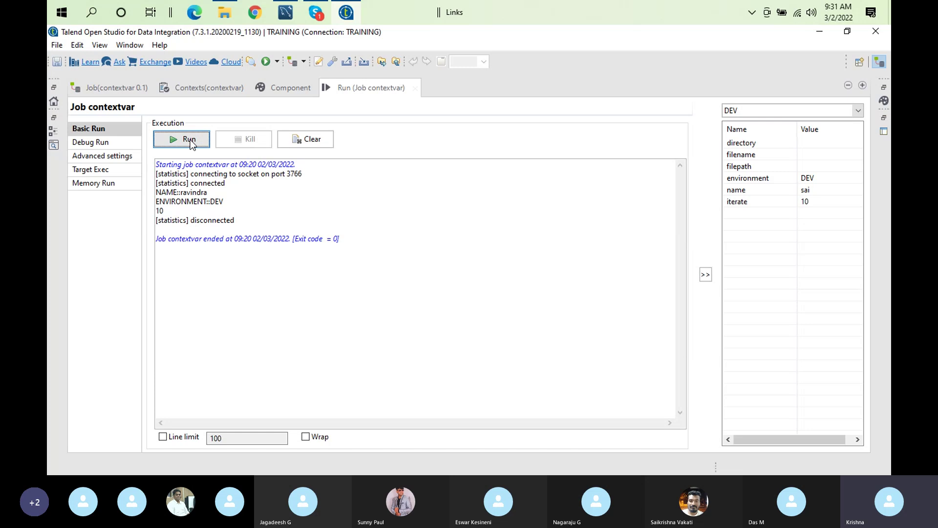
click(190, 141)
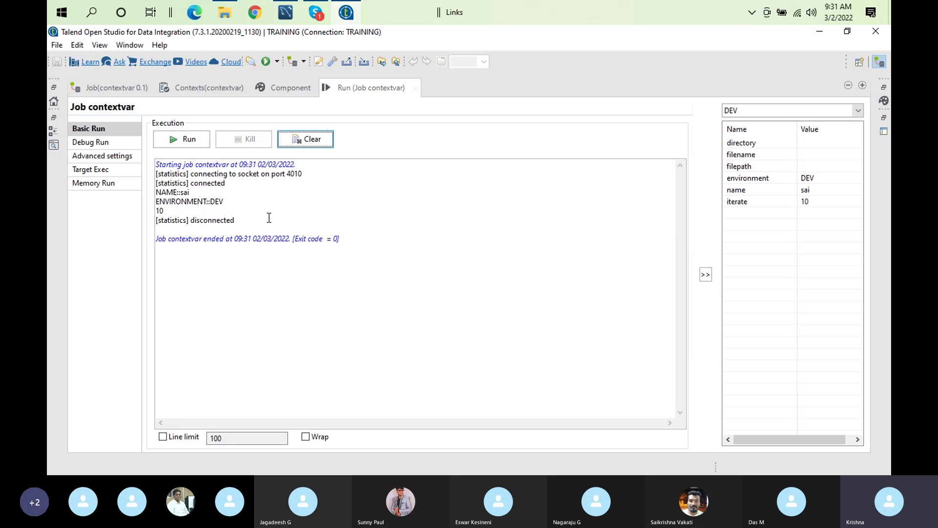
click(231, 90)
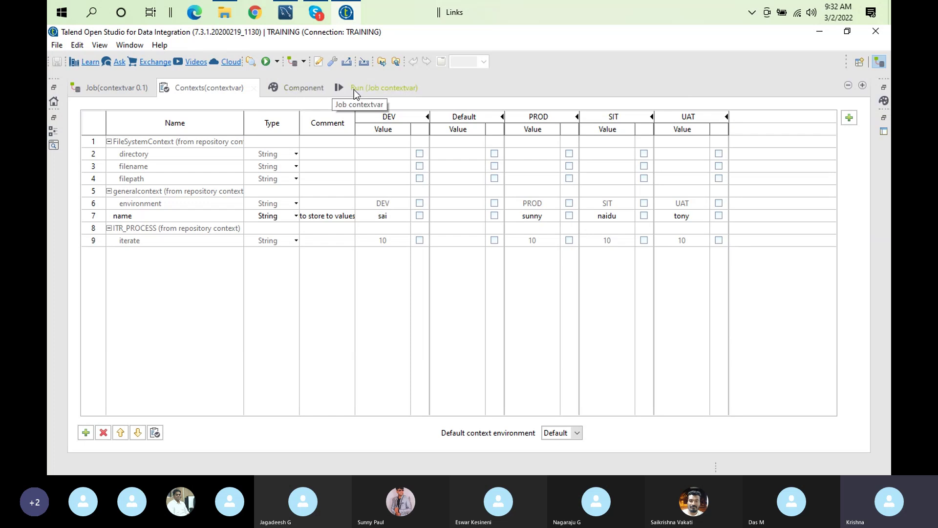
Add a context.name assignment with a hardcoded full name as the first line of tJava_1's code
double_click(353, 89)
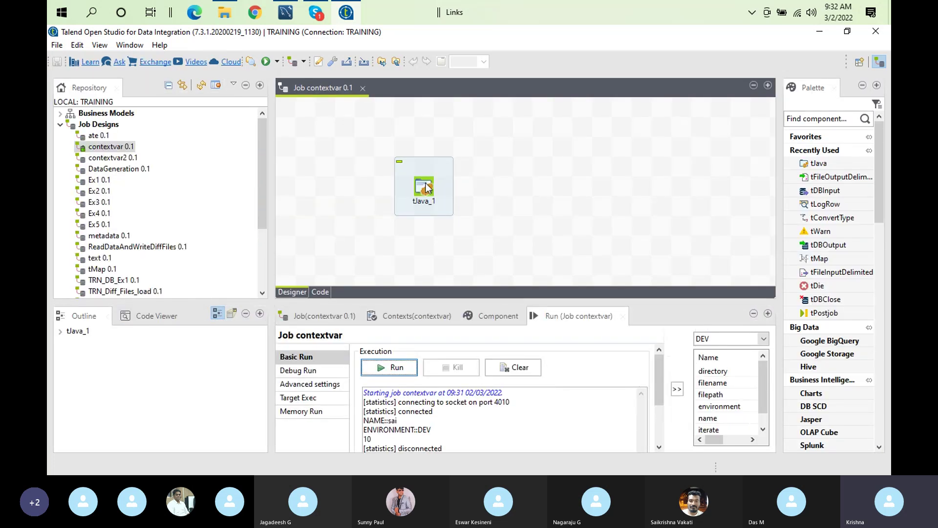
click(424, 186)
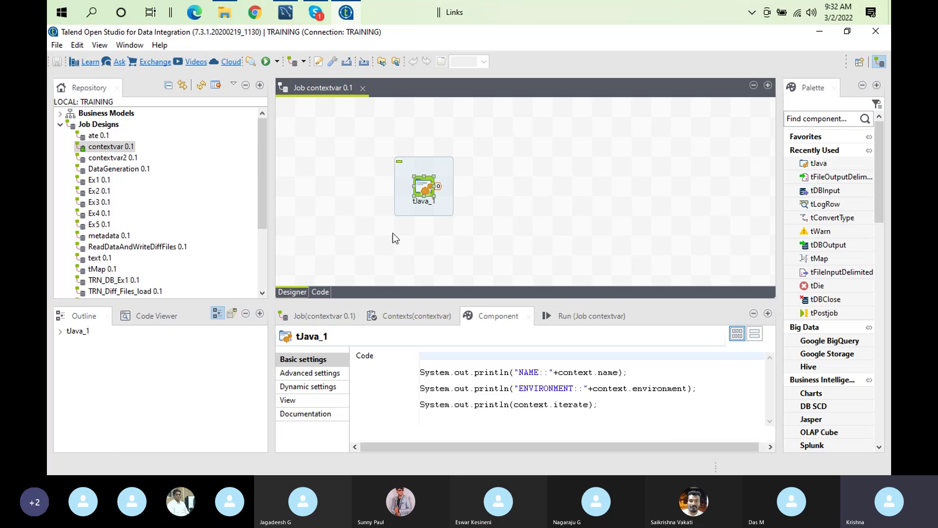
click(455, 358)
text(context.n)
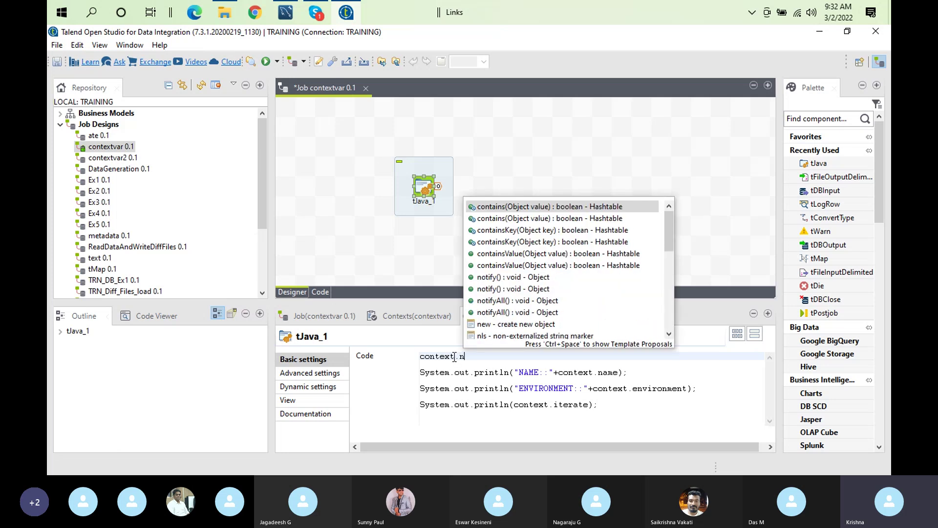
text(am)
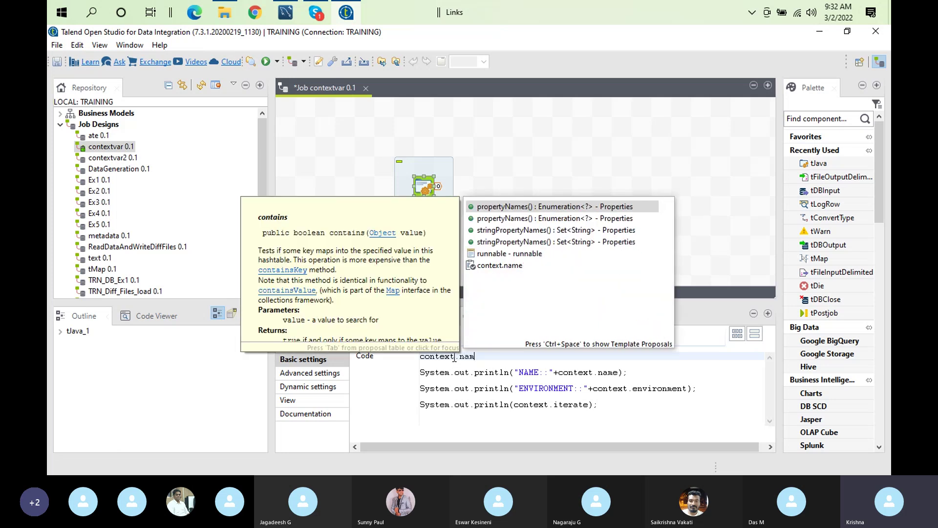
text(e=)
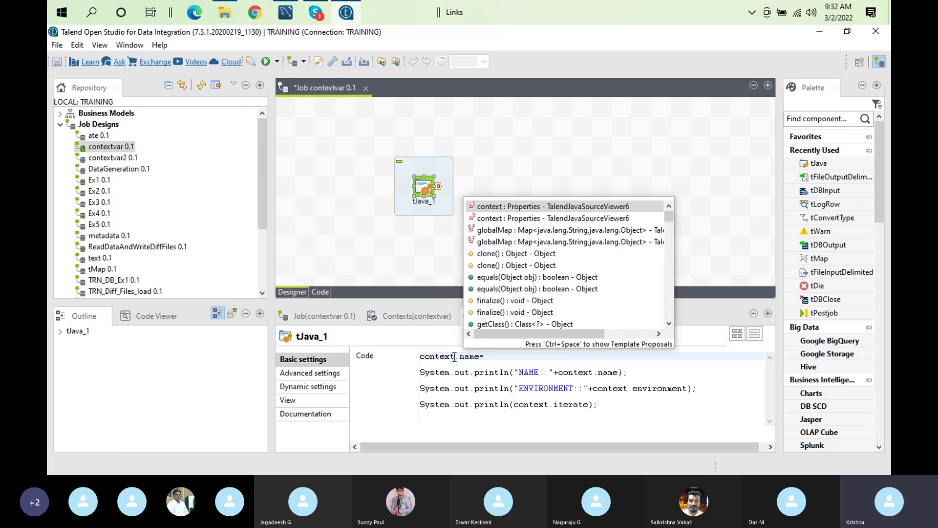
text(")
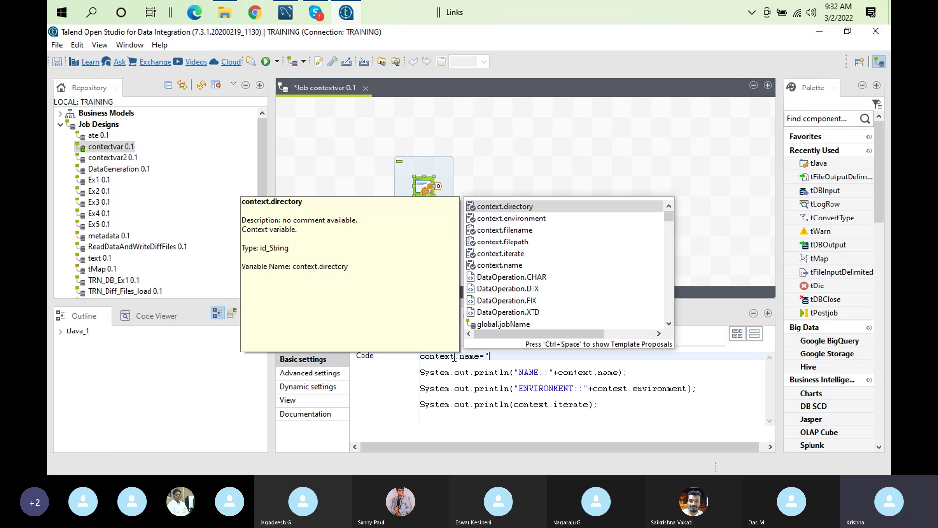
key(ctrl+space)
key(ctrl+space)
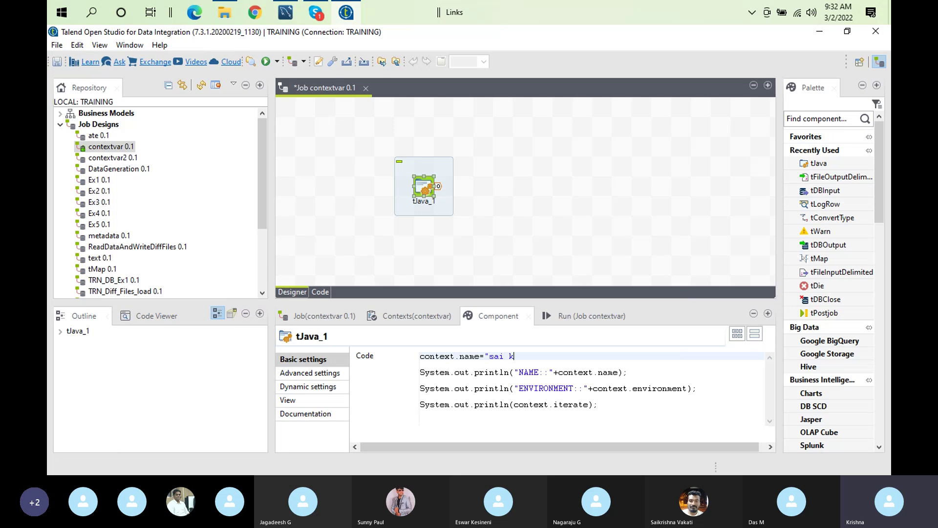
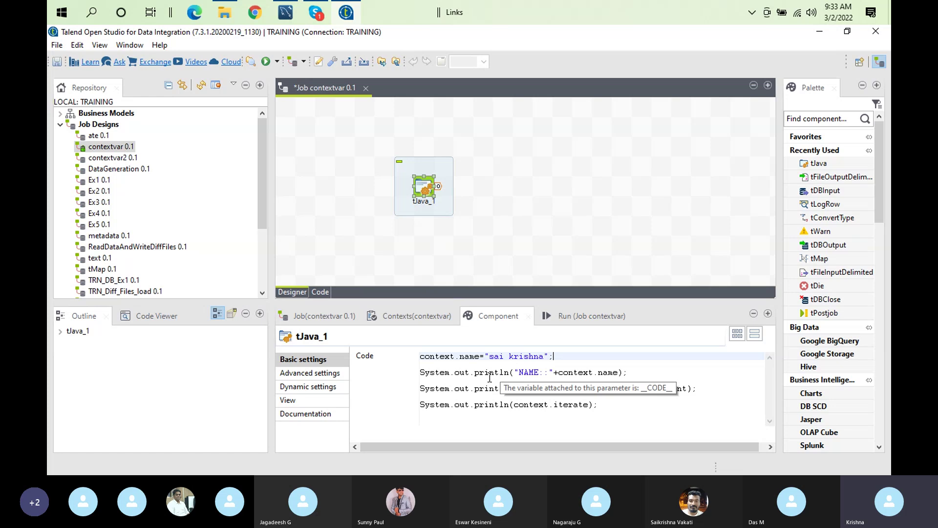
click(403, 320)
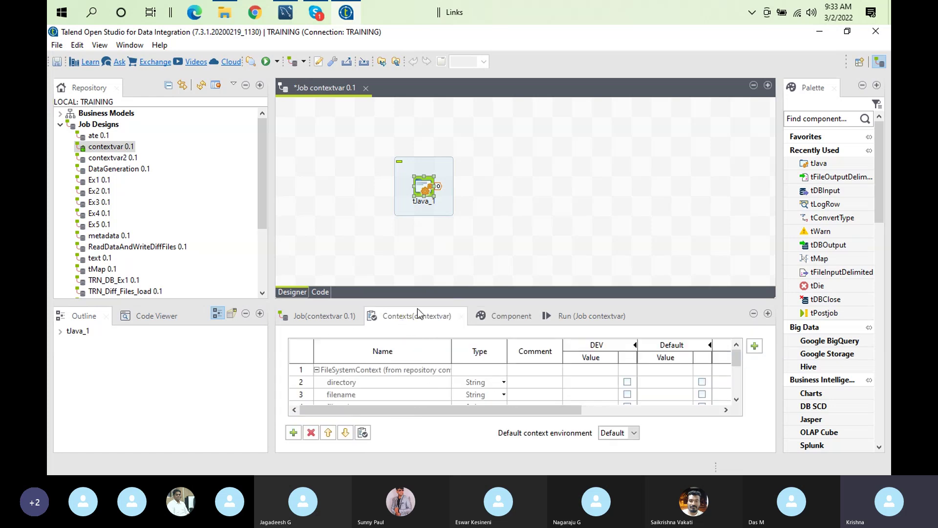
Review the context table, tJava_1's code and the earlier run output
double_click(417, 316)
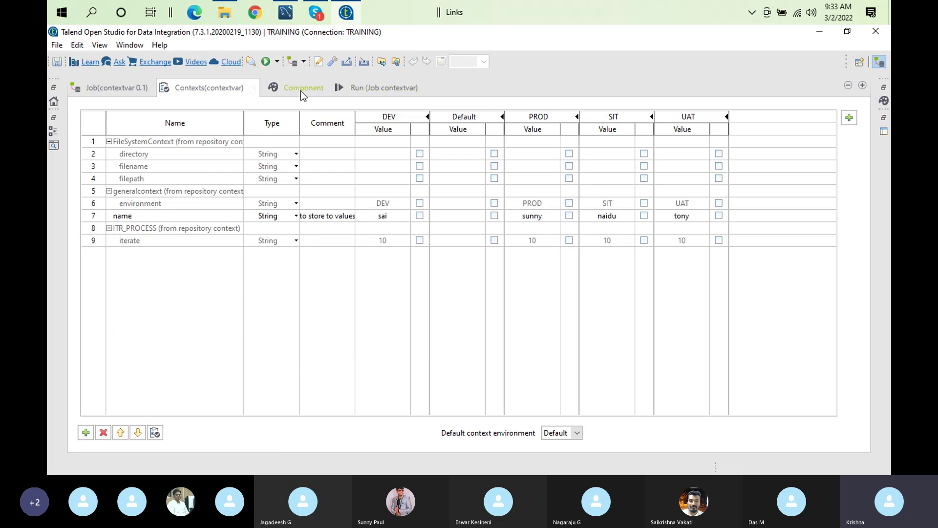
double_click(235, 92)
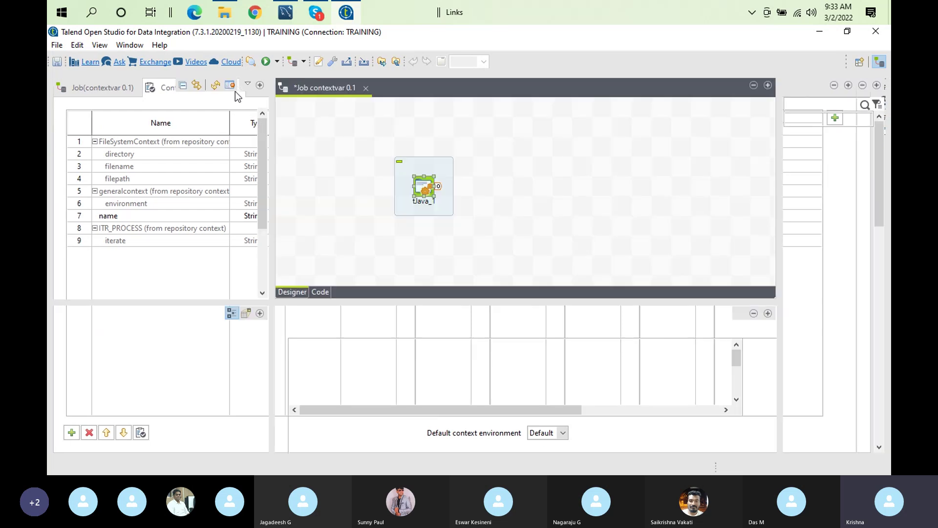
double_click(421, 176)
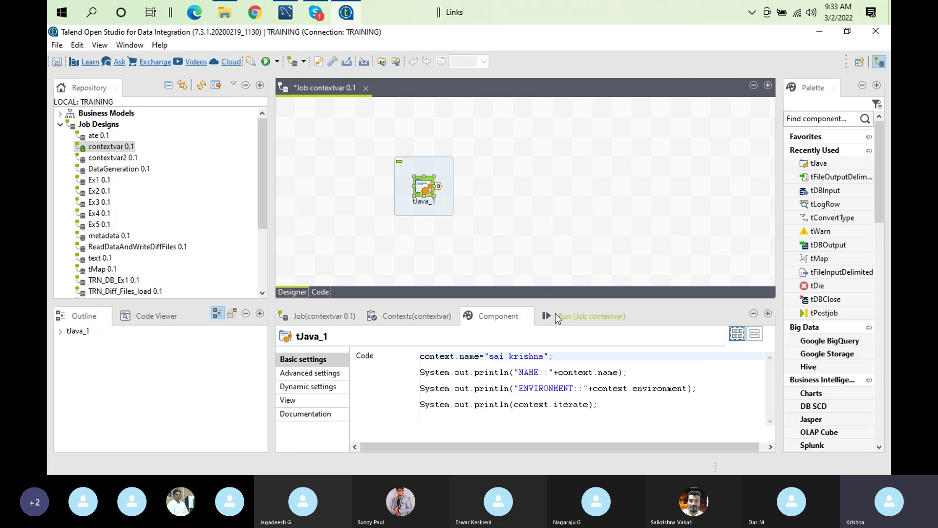
click(555, 313)
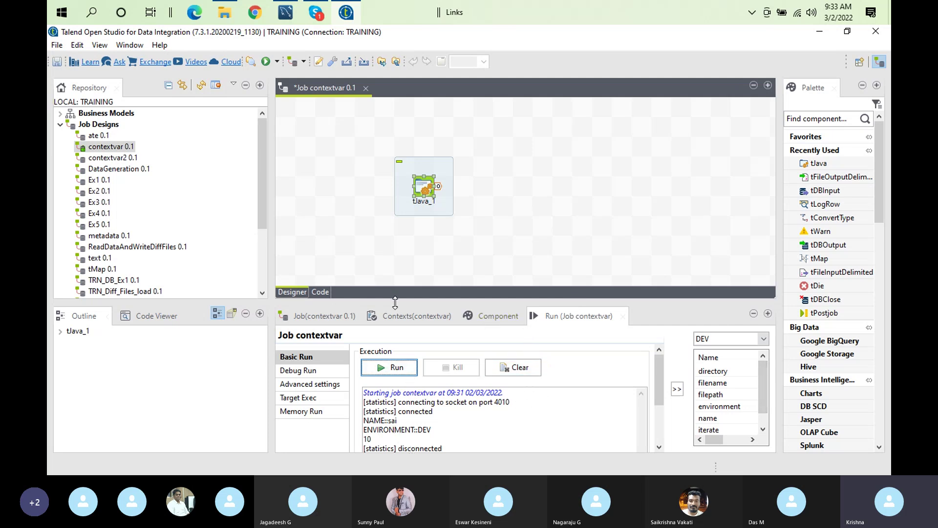
click(402, 318)
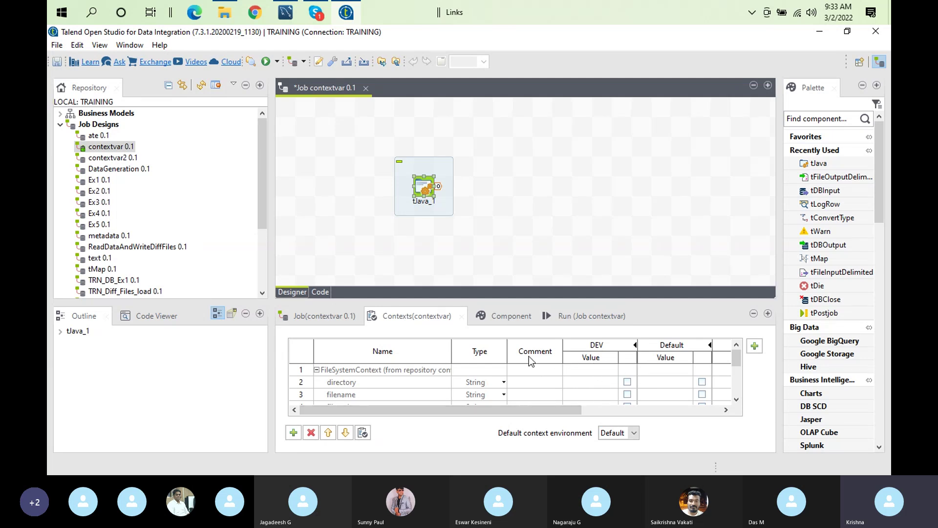
double_click(421, 192)
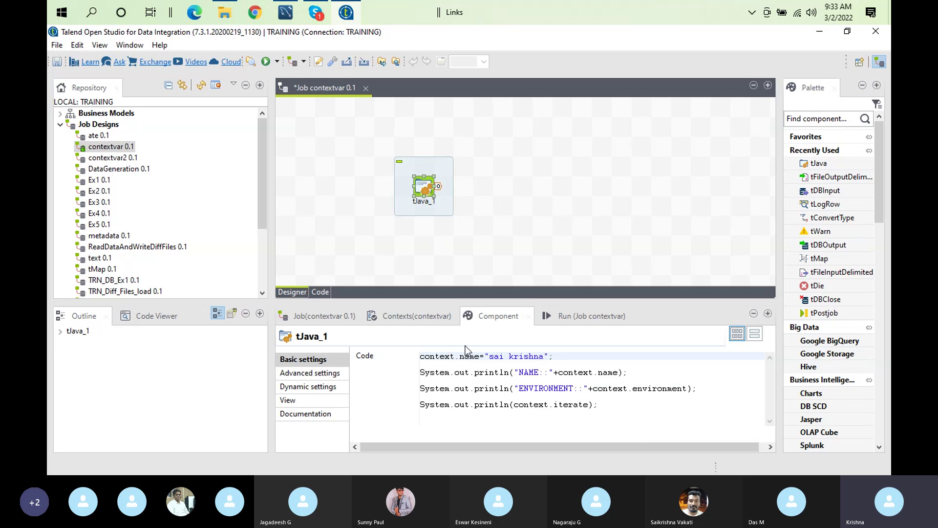
Clear the console and rerun in DEV, confirming the hardcoded name is printed
click(576, 316)
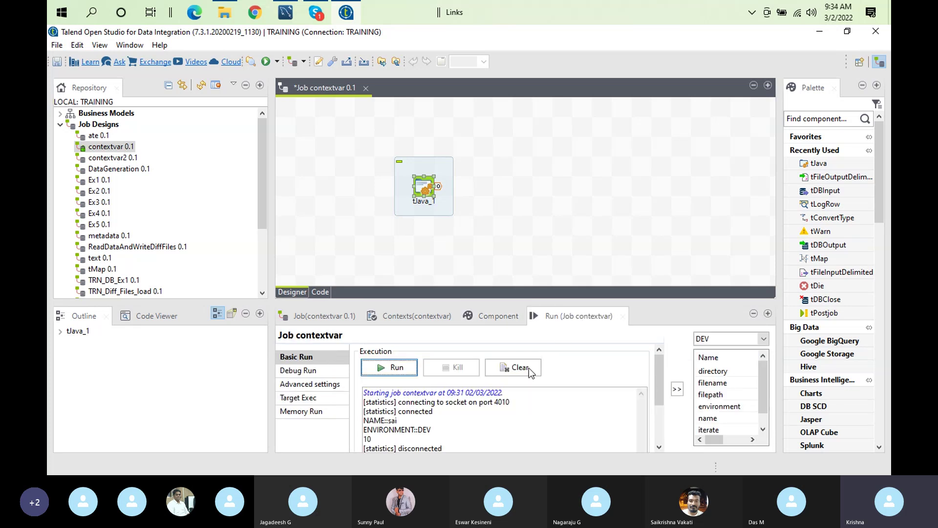
click(514, 368)
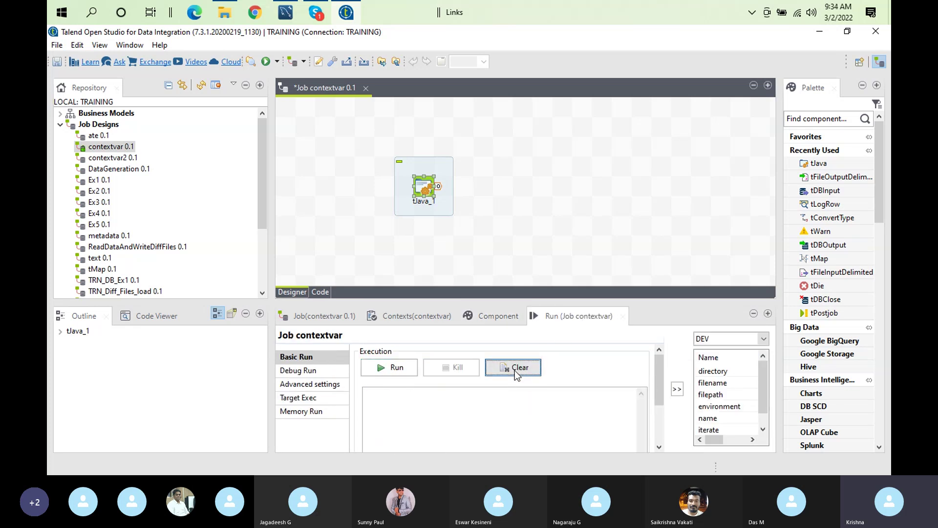
click(395, 367)
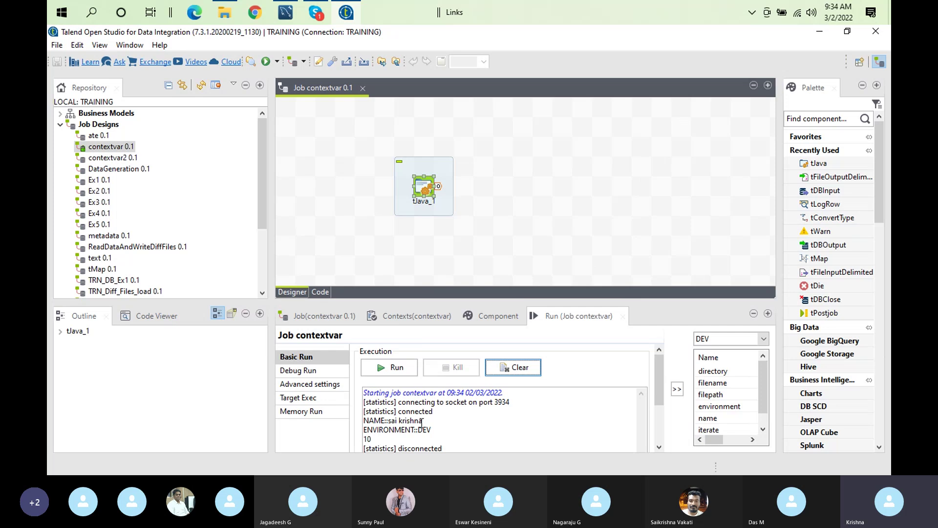
click(410, 321)
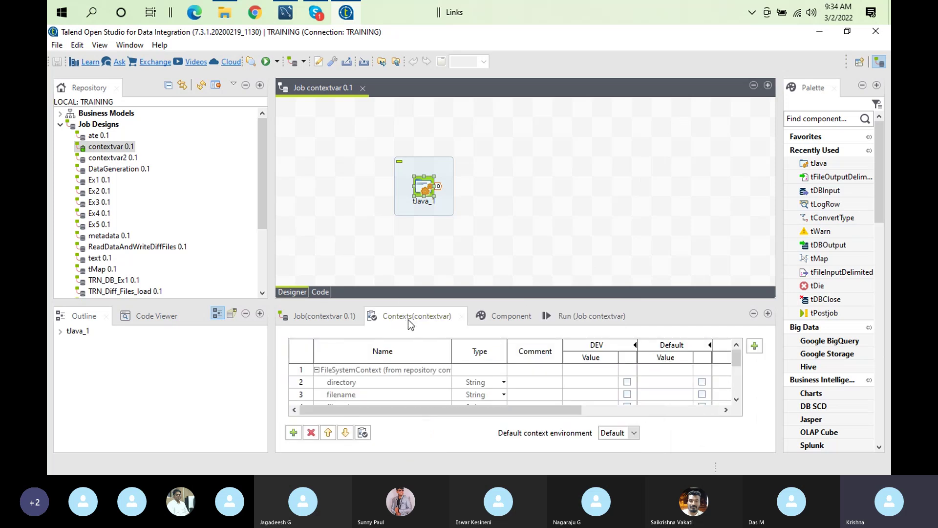
Make the DEV name value prompt at run time, then run in DEV entering a different name
double_click(432, 316)
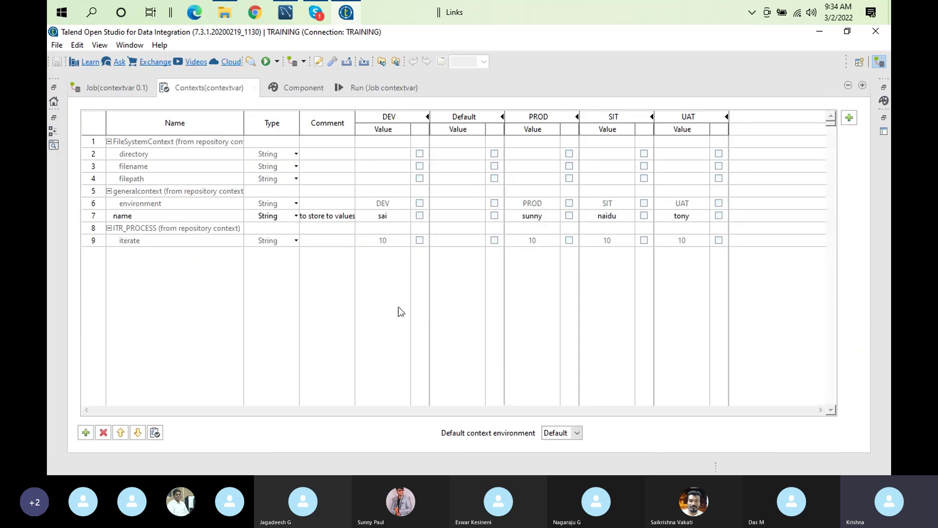
click(419, 216)
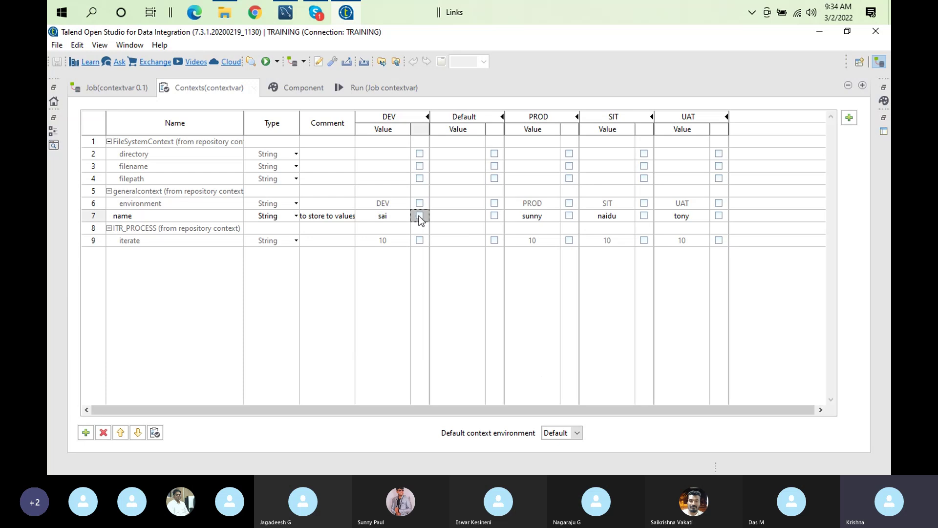
click(383, 86)
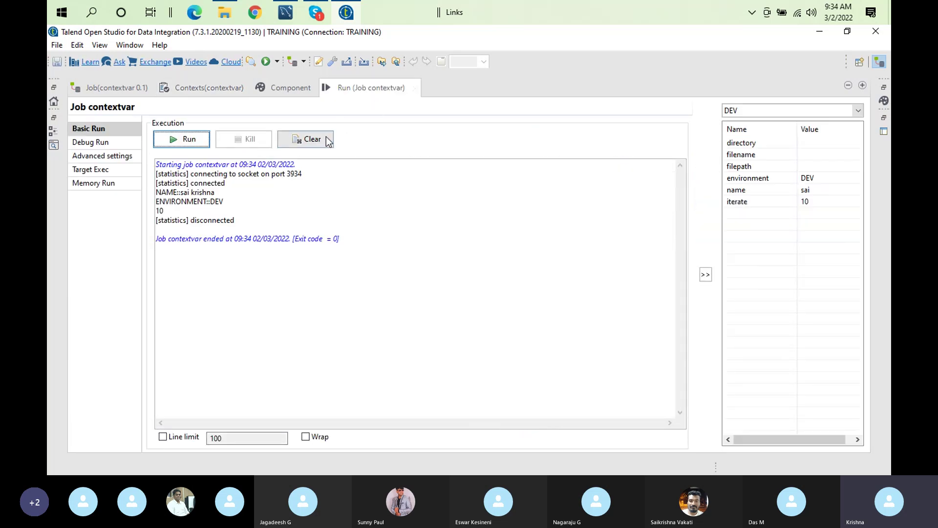
click(327, 141)
click(177, 139)
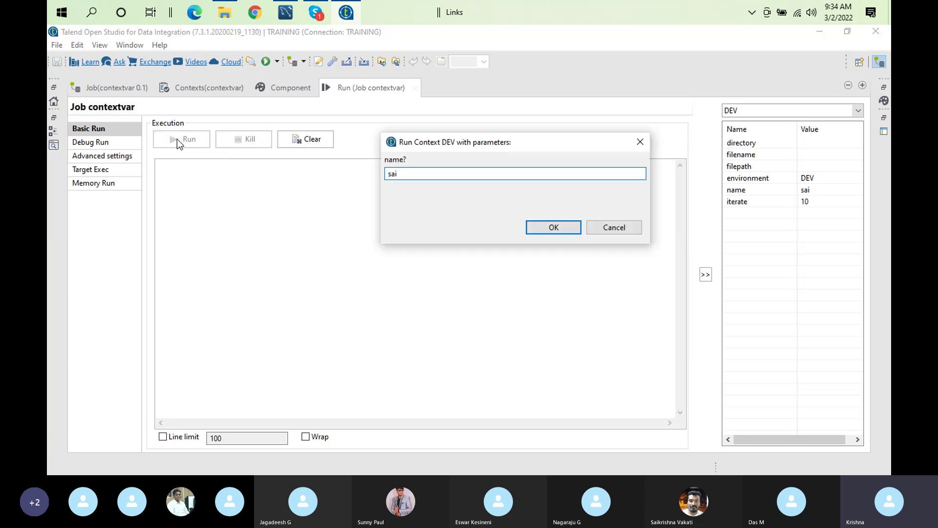
key(BackSpace)
key(BackSpace)
key(BackSpace)
text(naveen)
click(556, 227)
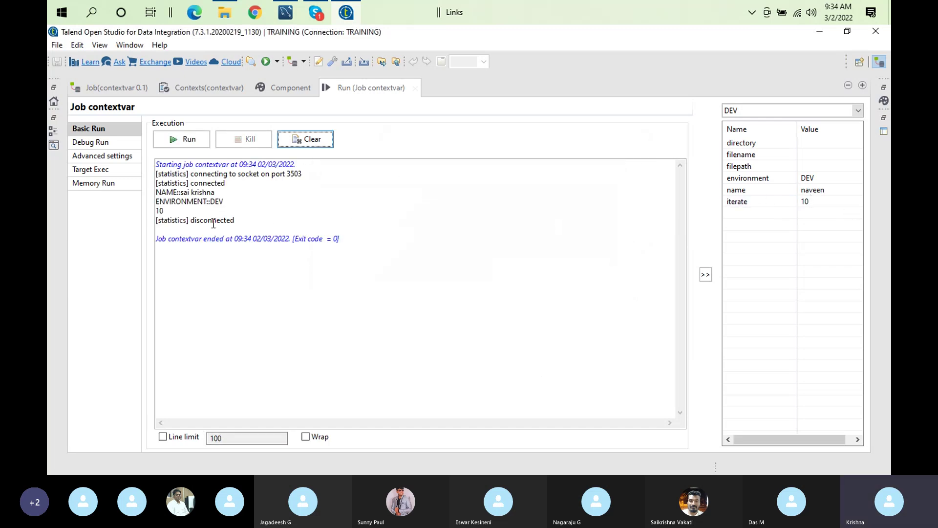
Show that the printed NAME still has the hardcoded name, comparing against the context table
double_click(185, 193)
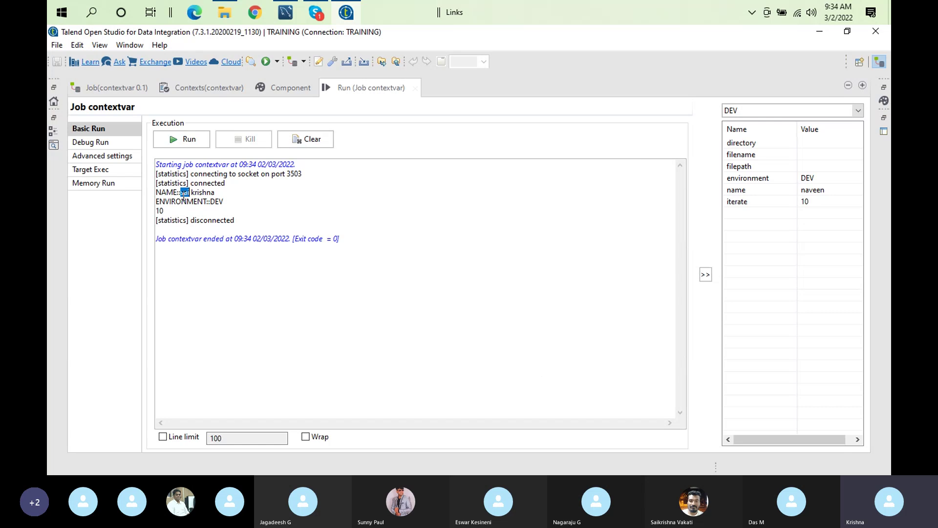
double_click(228, 192)
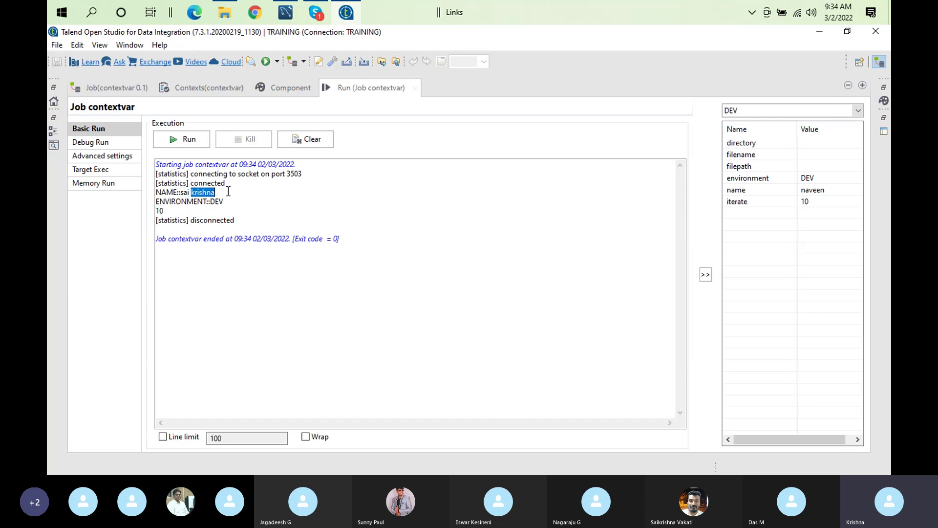
click(198, 89)
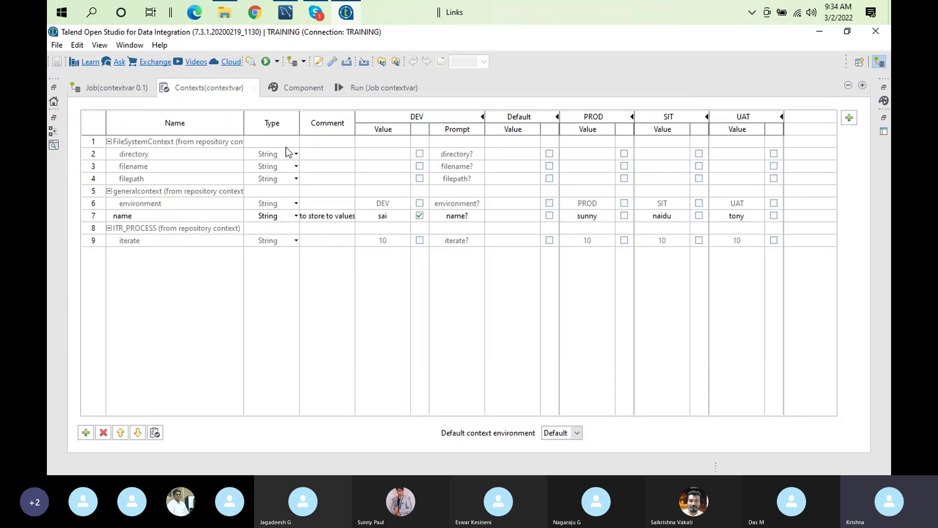
click(356, 89)
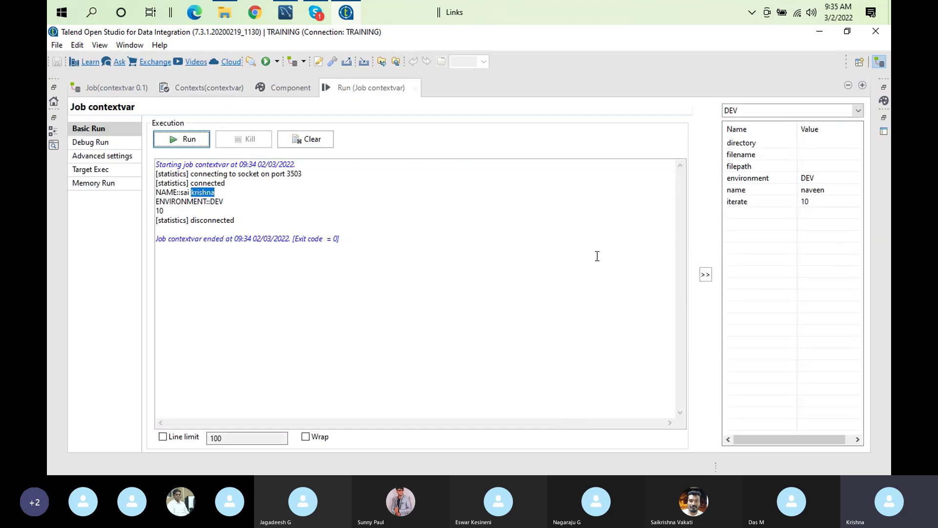
Return to tJava_1's code and bring up the Windows Run prompt with notepad++
double_click(350, 90)
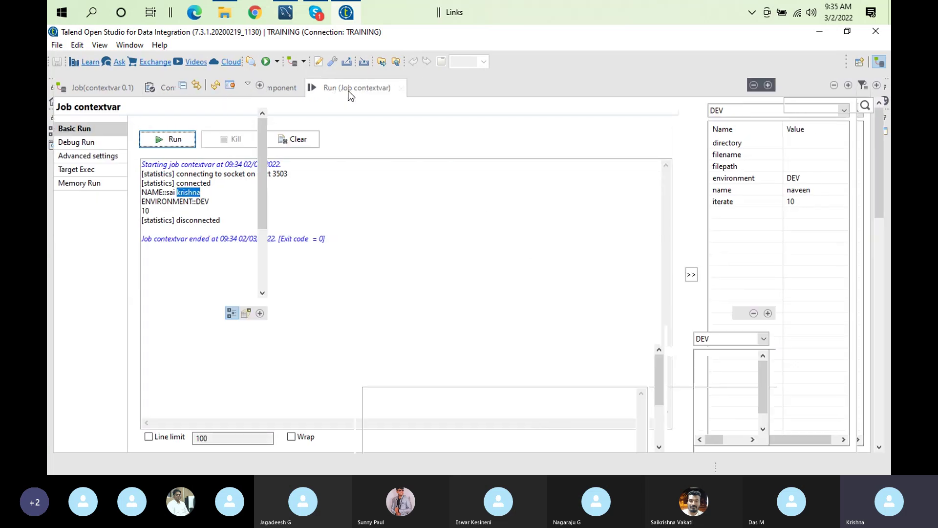
double_click(423, 185)
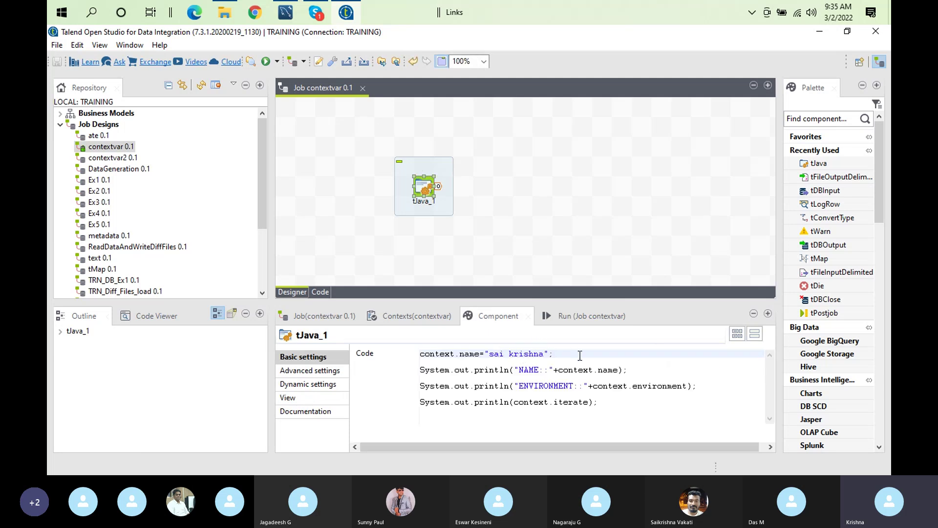
click(547, 353)
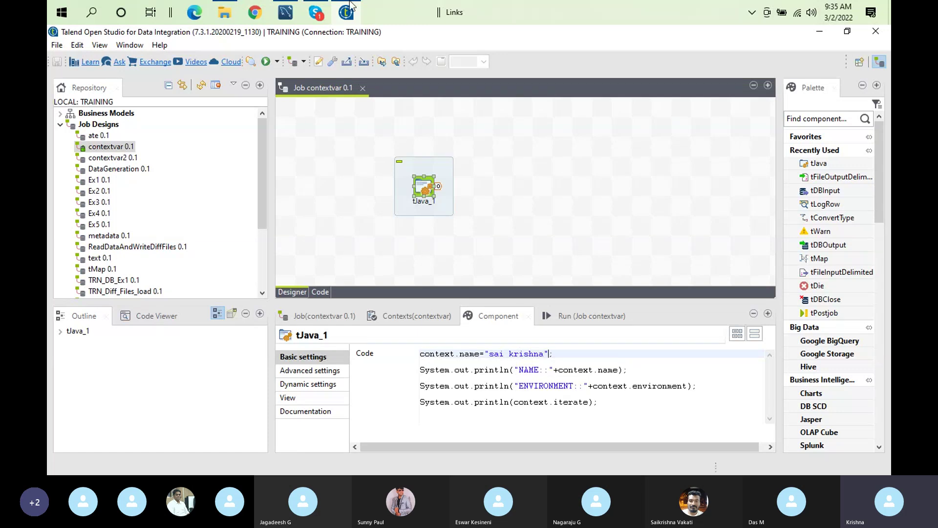
key(super+r)
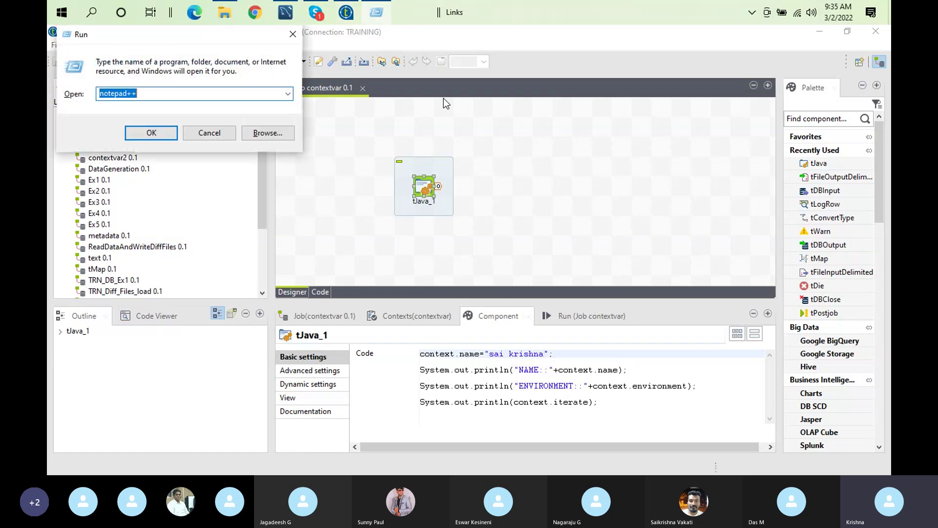
Launch Notepad++ and start a new note with the line 'local -priorty'
key(Return)
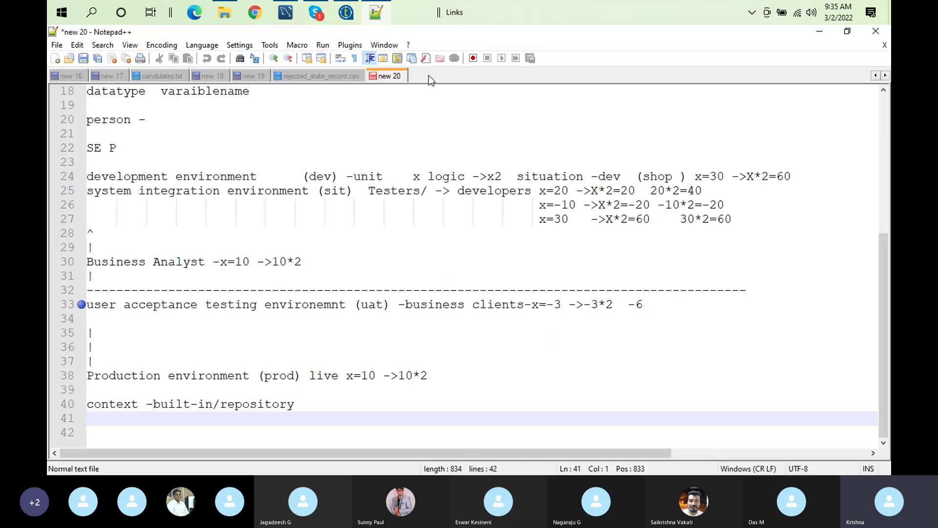
double_click(429, 75)
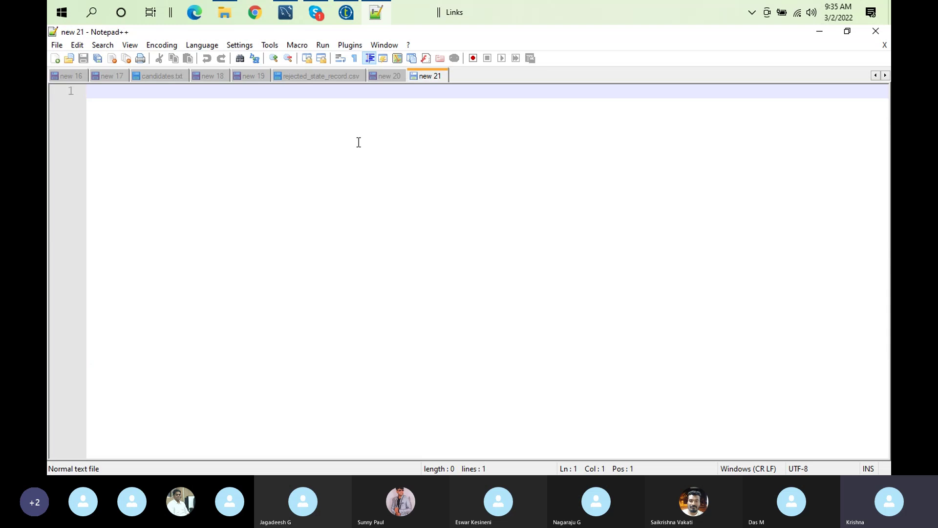
text(lo)
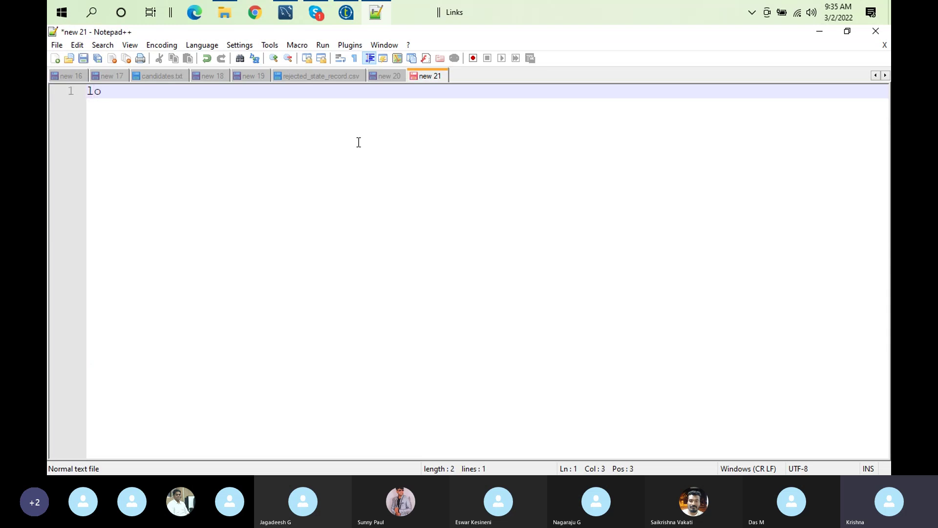
text(cal -priorty)
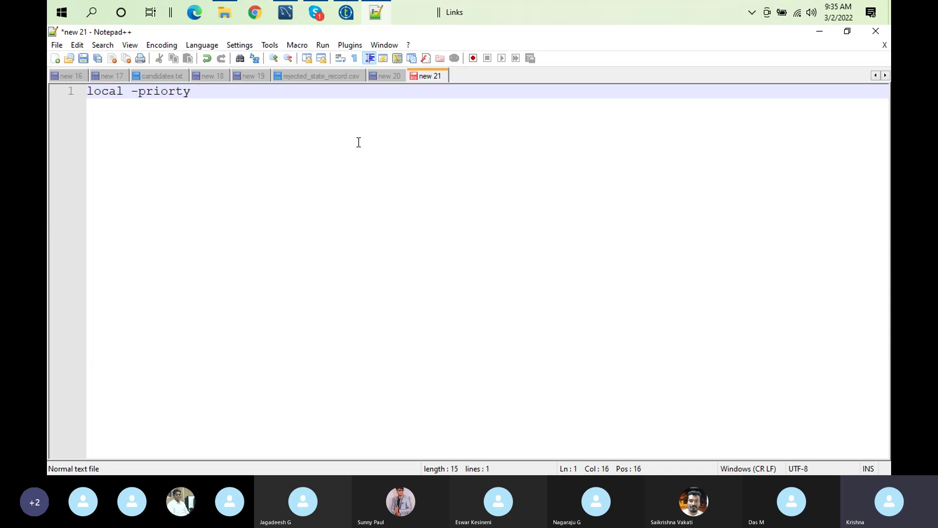
key(Return)
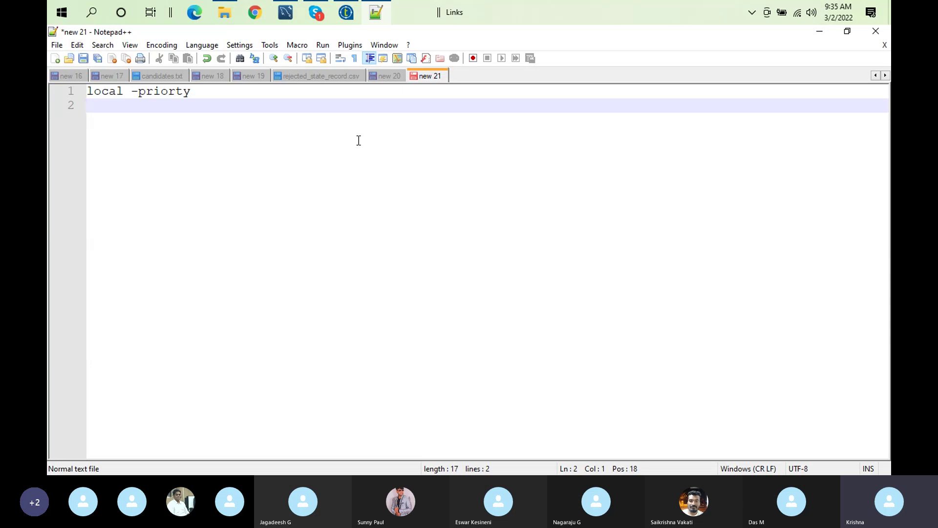
Add the lines 'class level varaible' and 'global level' beneath it
click(87, 92)
double_click(87, 92)
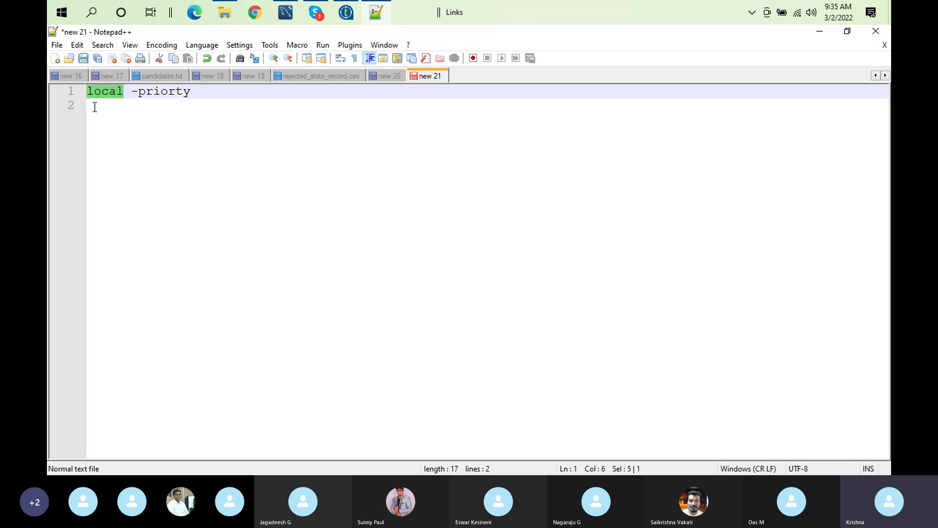
click(94, 107)
text(class)
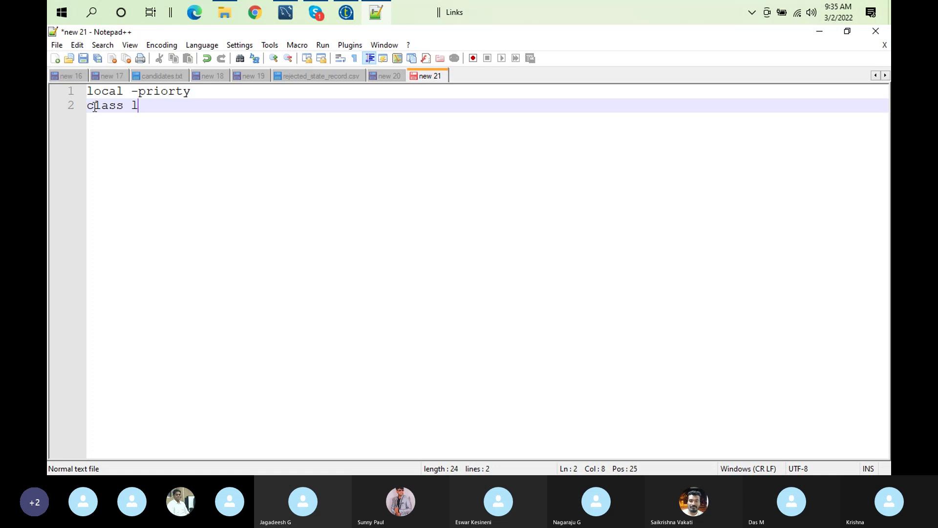
text( level var)
text(a)
key(BackSpace)
text(ra)
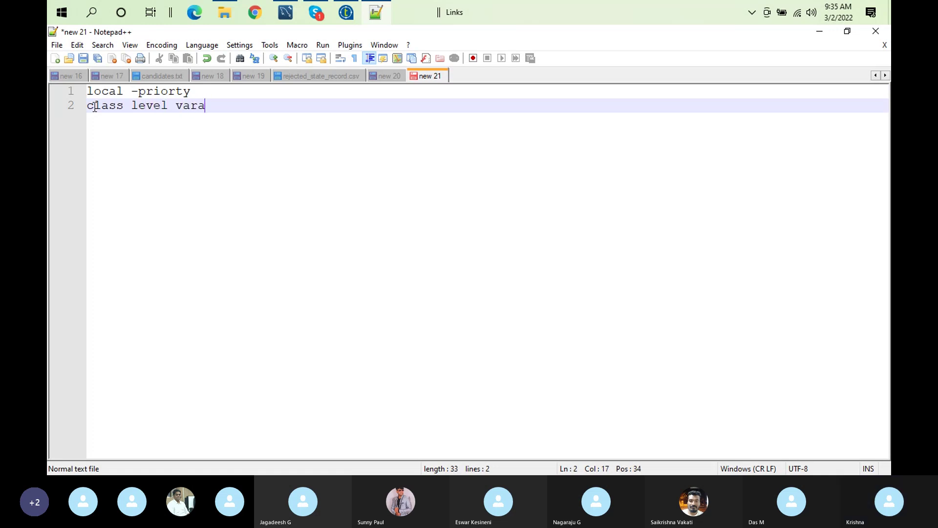
text(ible)
key(Return)
text(global l)
key(BackSpace)
text(levet)
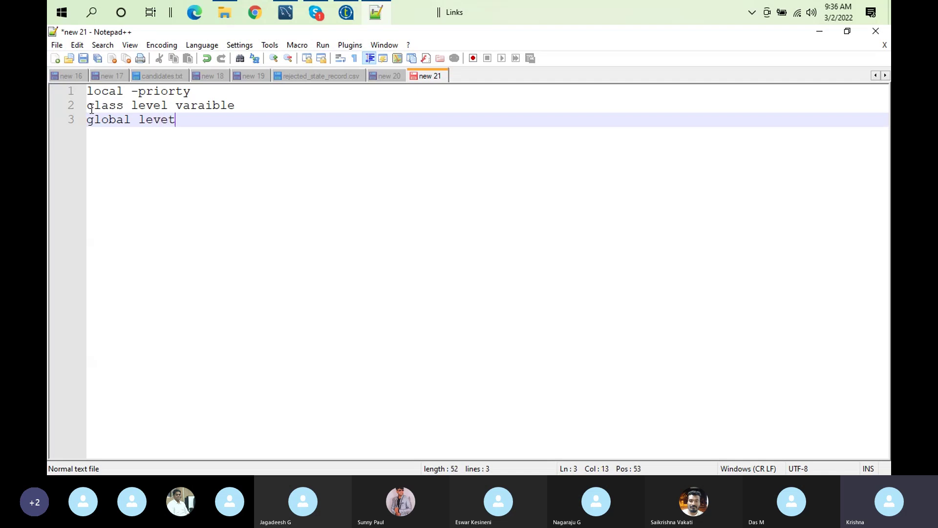
key(BackSpace)
text(l)
Reword the lines to 'local varaible-priorty', 'runtime varaible' and 'global varaible'
click(242, 111)
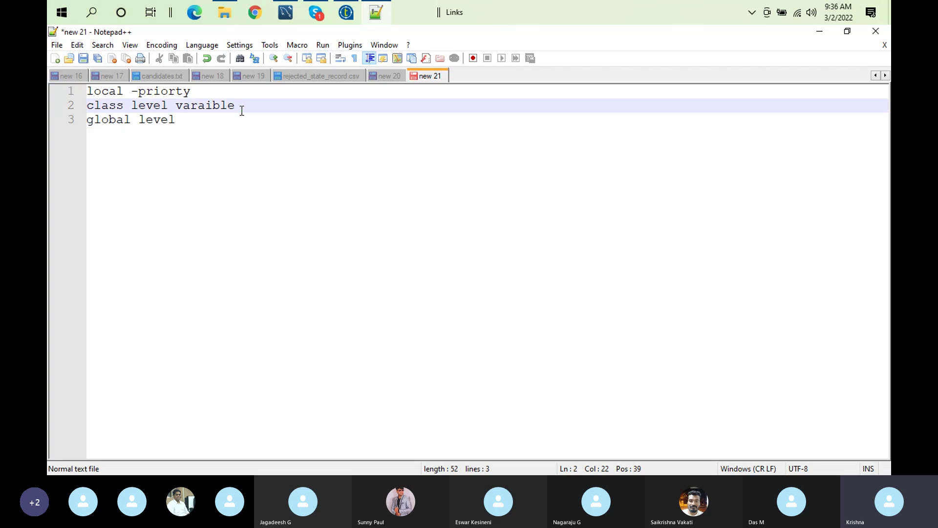
key(ctrl+Left)
shift+click(89, 109)
key(Delete)
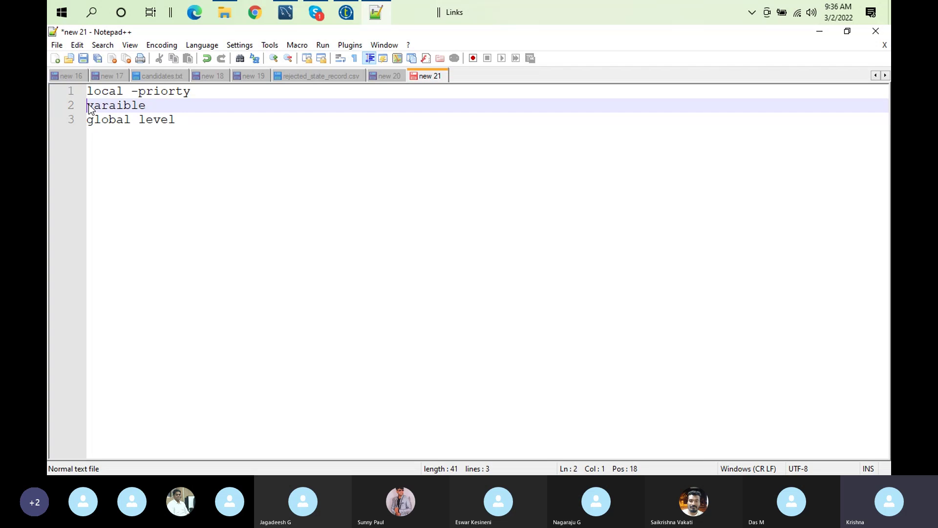
text(runtime)
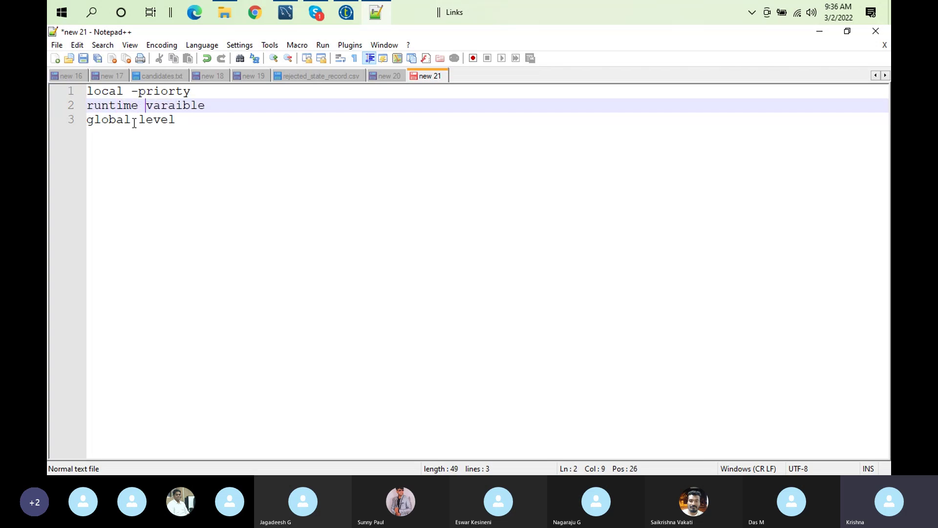
double_click(165, 121)
text(va)
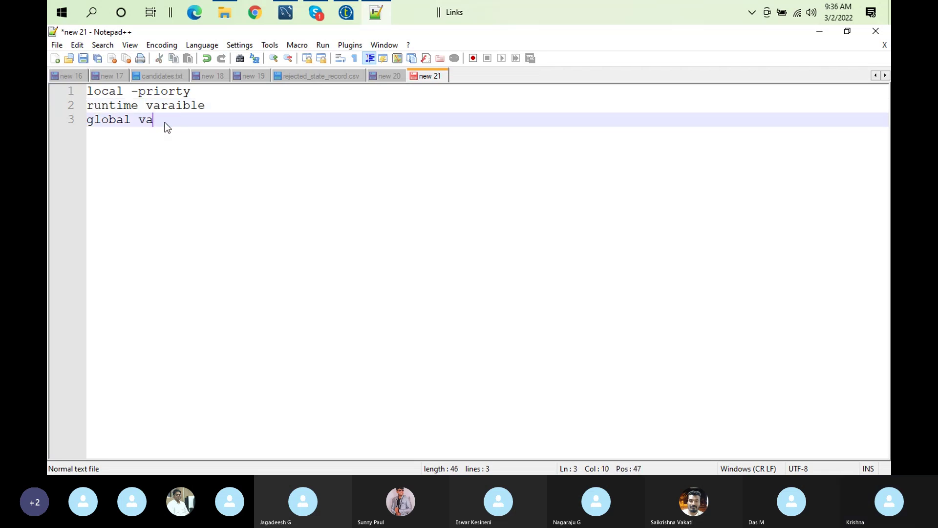
text(raible)
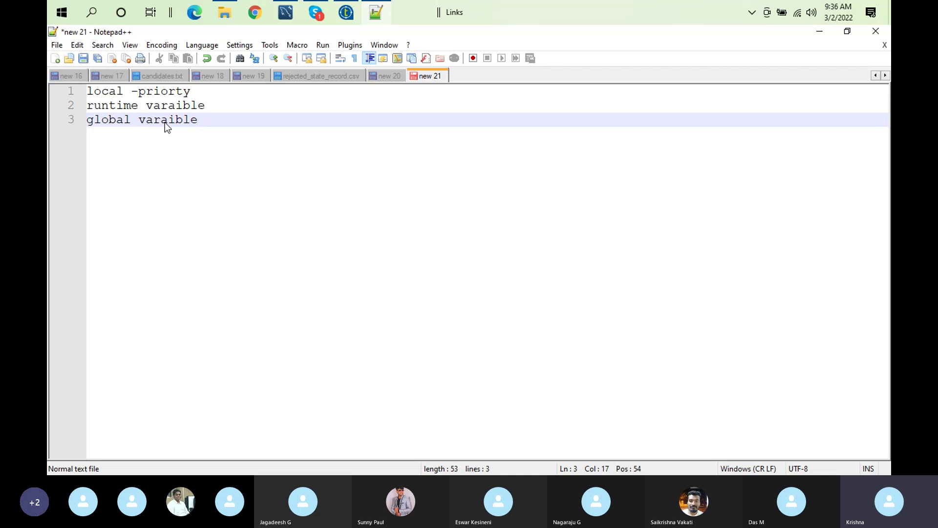
double_click(166, 105)
key(ctrl+c)
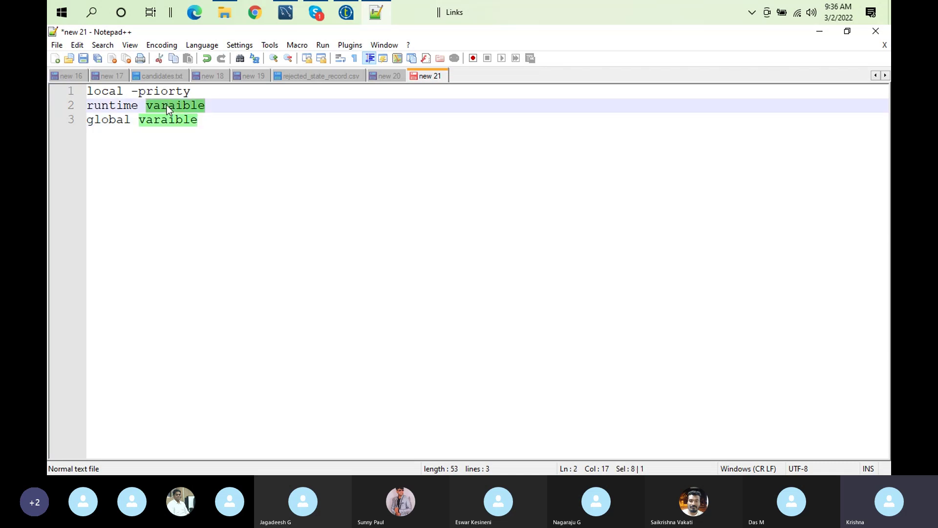
click(133, 92)
key(ctrl+v)
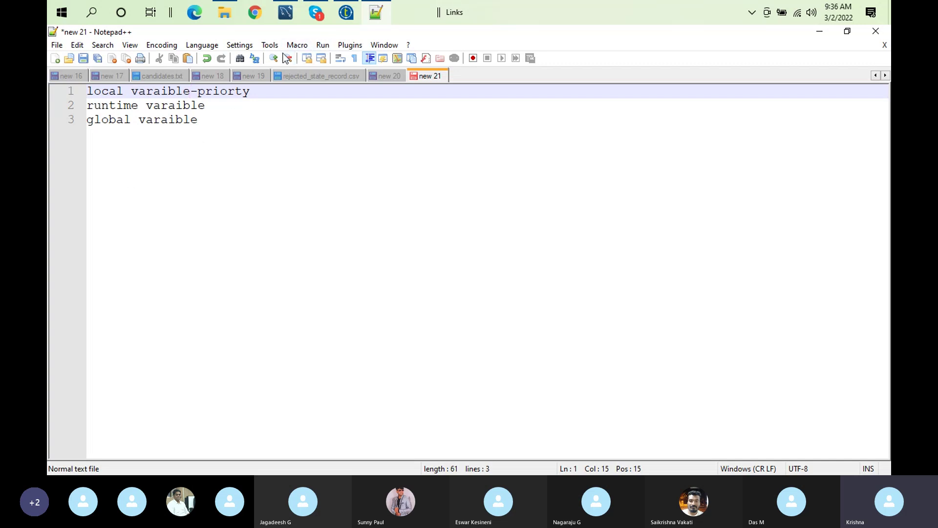
click(351, 21)
Comment out tJava_1's hardcoded context.name line by prefixing it with //
click(431, 190)
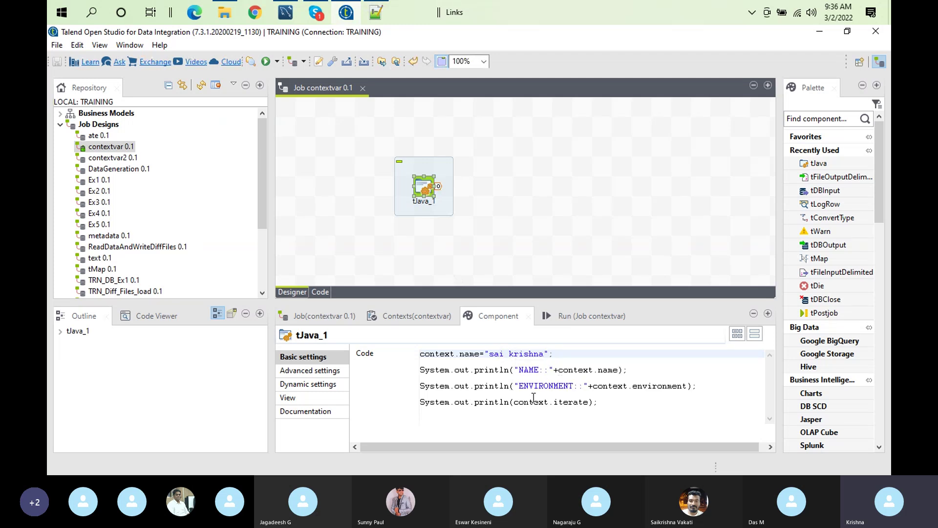
click(553, 353)
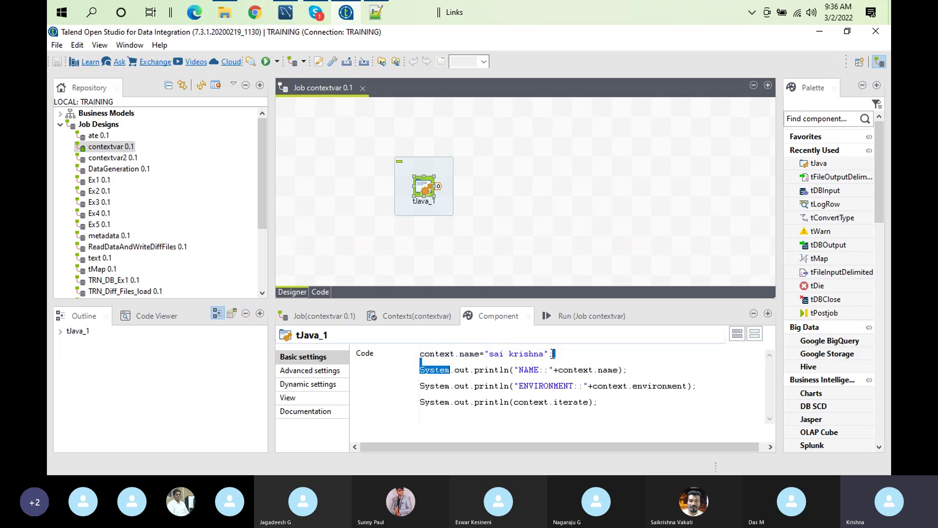
double_click(469, 353)
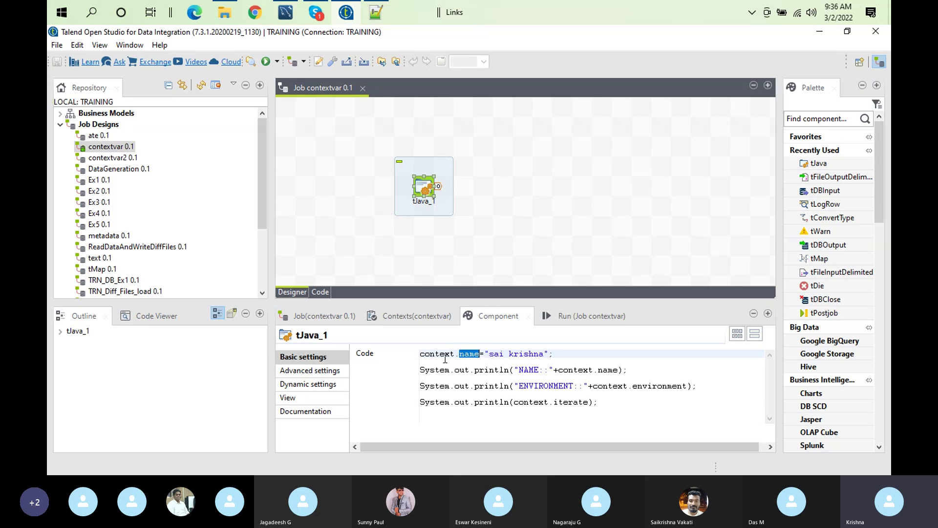
click(420, 353)
text(//)
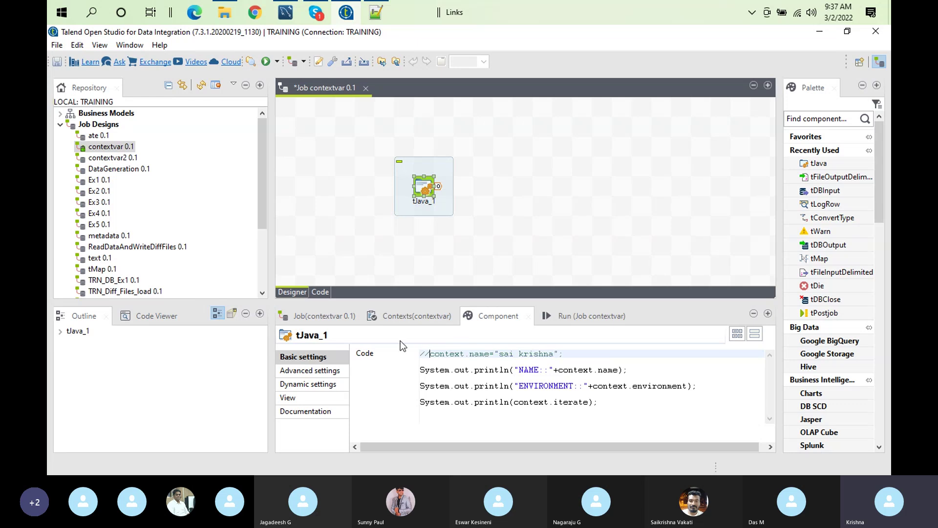
click(415, 314)
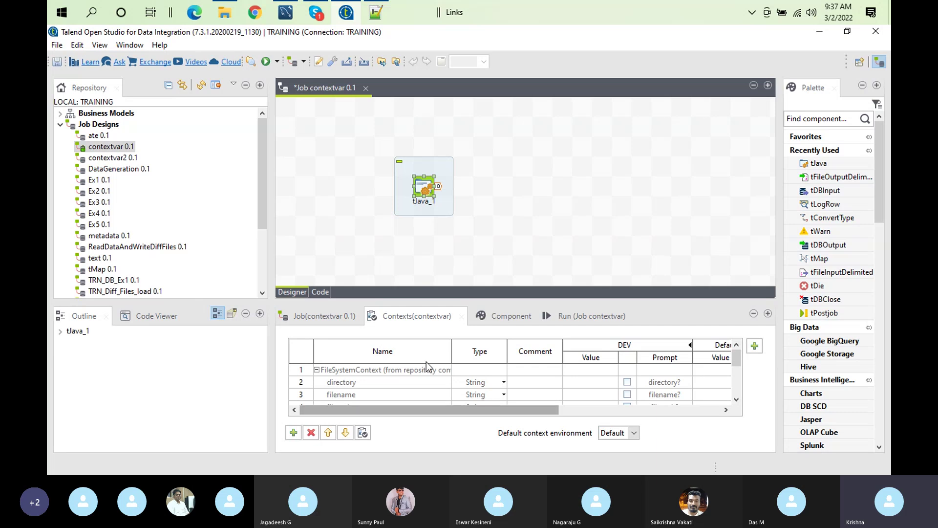
Bring the Notepad++ note forward and select 'varaible' on its first line
click(382, 6)
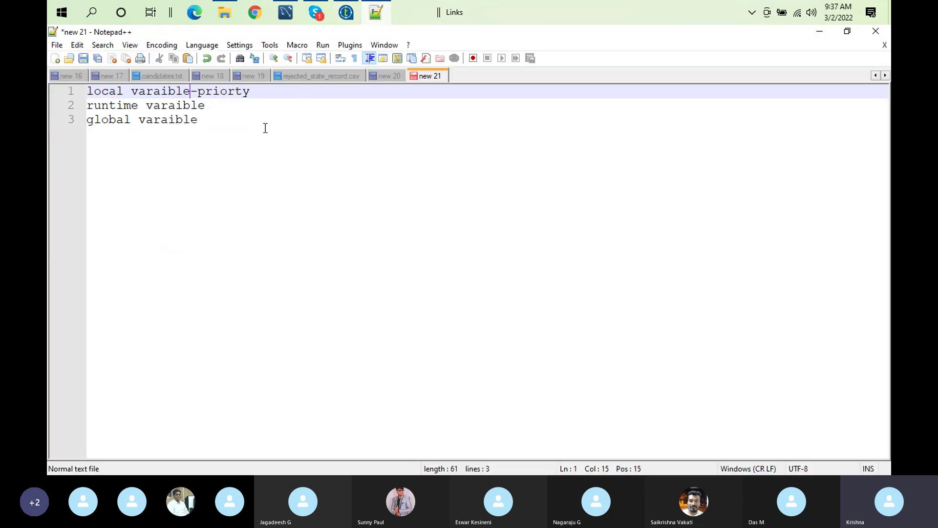
click(213, 106)
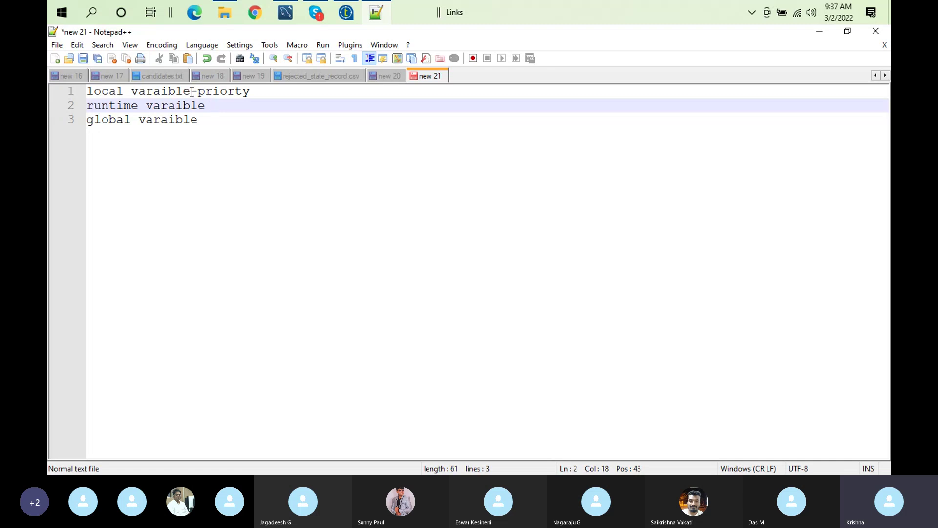
double_click(169, 92)
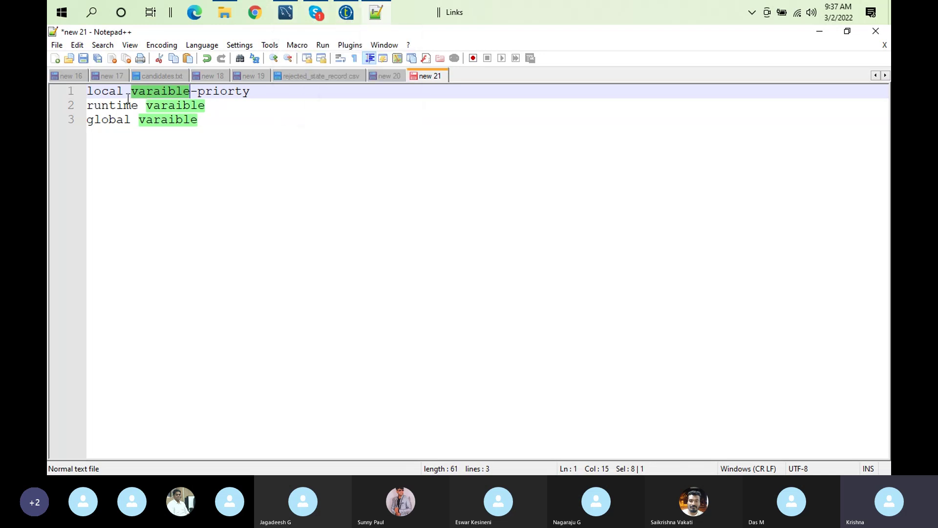
click(344, 14)
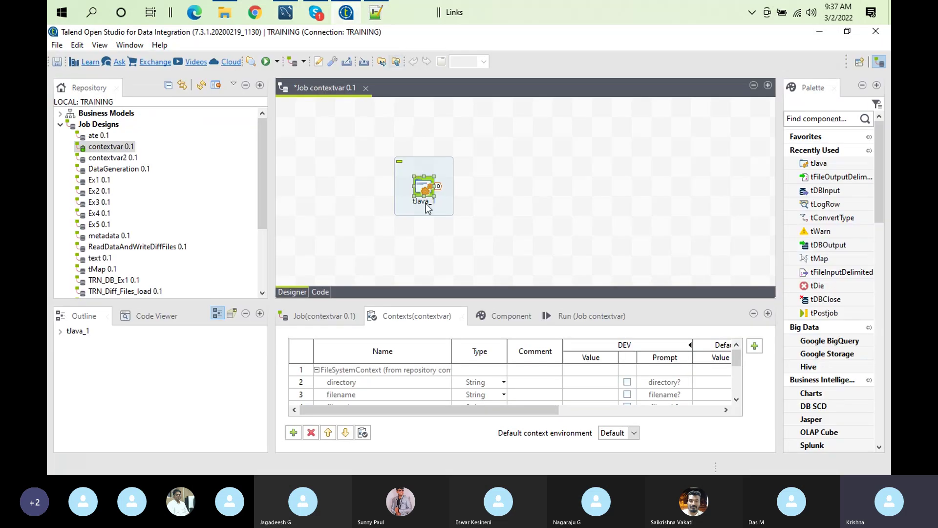
Check tJava_1's code, then maximize the context table to see DEV, PROD, SIT and UAT names
double_click(423, 184)
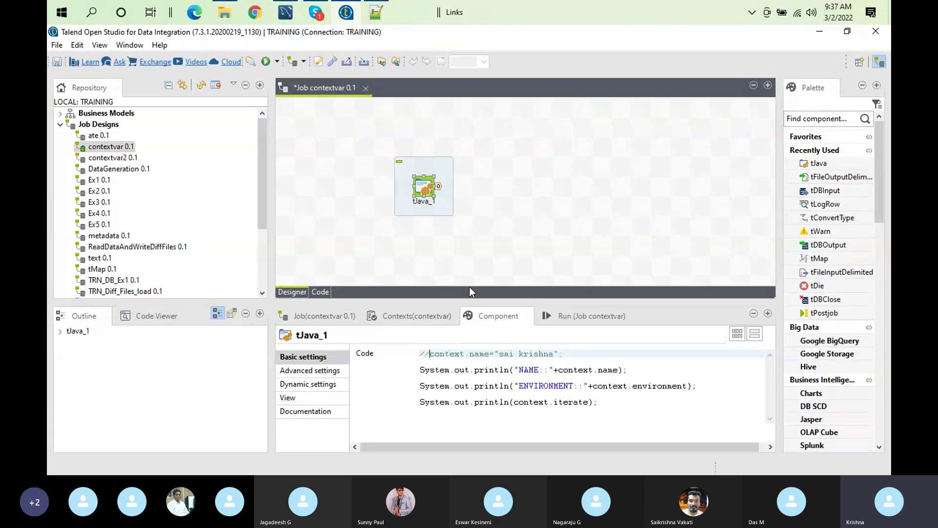
click(419, 317)
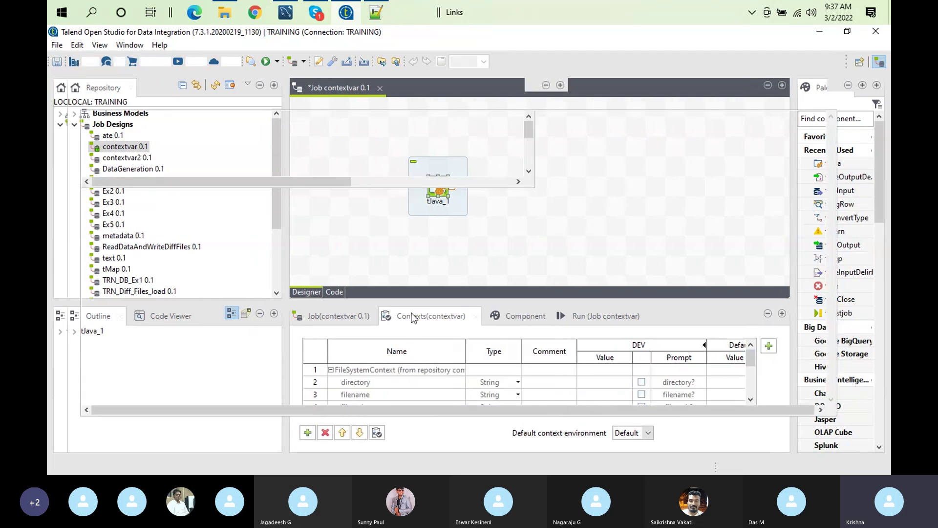
double_click(413, 318)
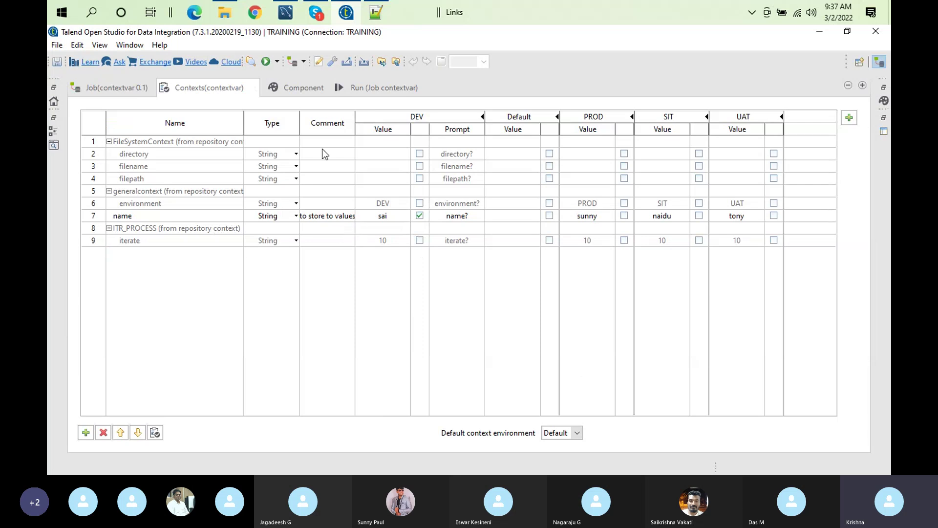
click(372, 86)
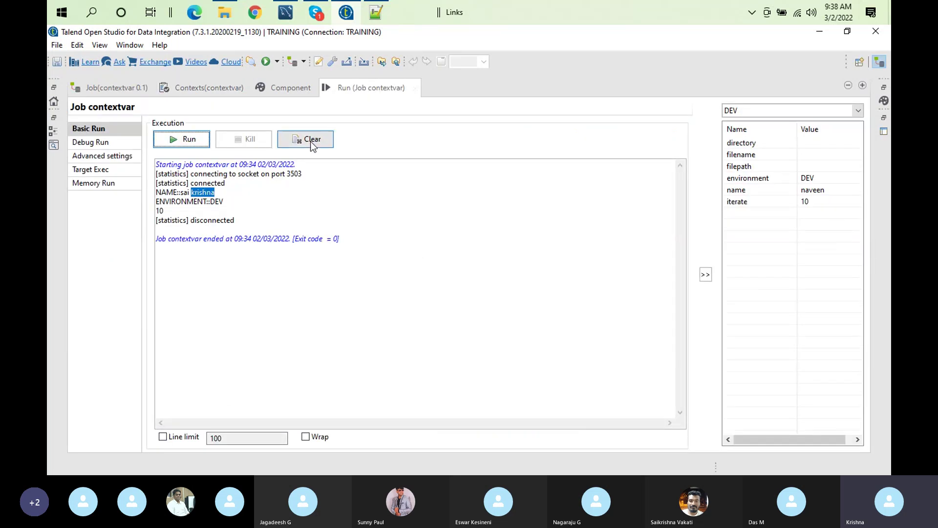
Clear and run in DEV accepting the prompted default name, then clear and rerun to reprompt
click(309, 139)
click(182, 141)
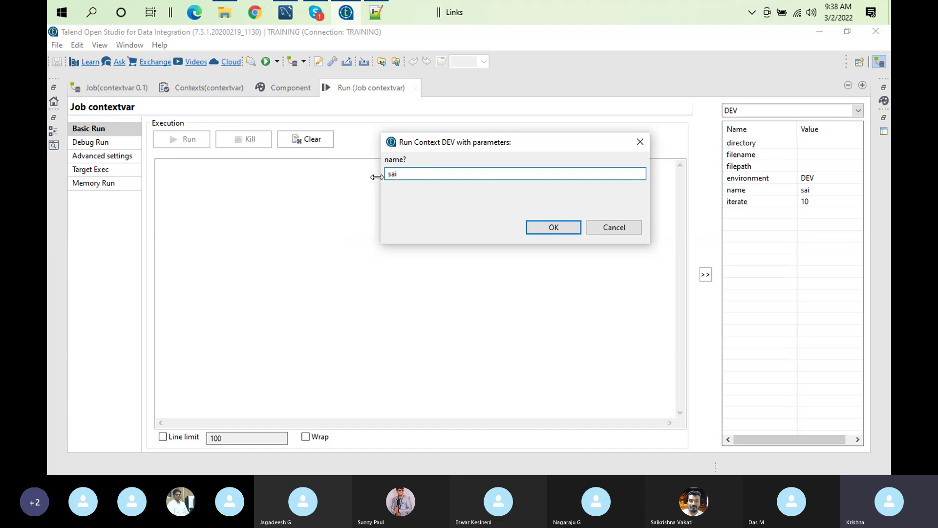
click(567, 229)
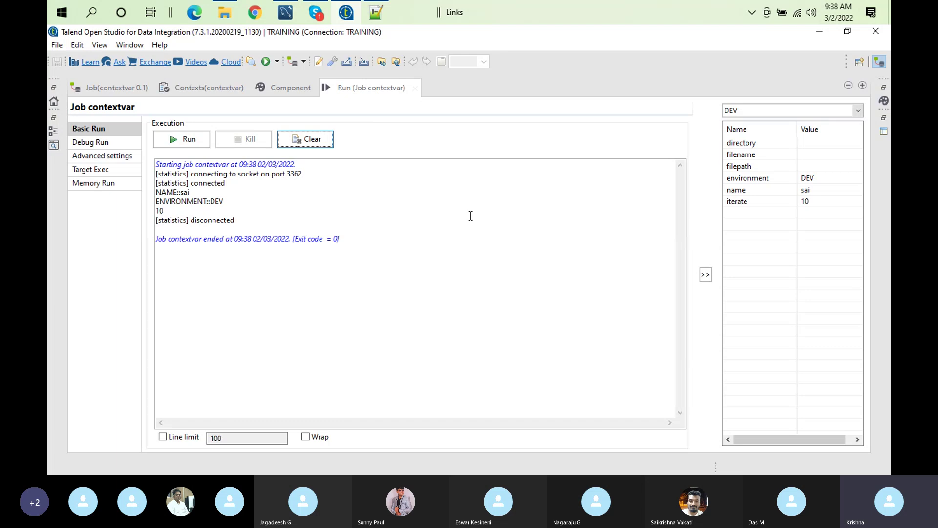
click(323, 139)
click(196, 142)
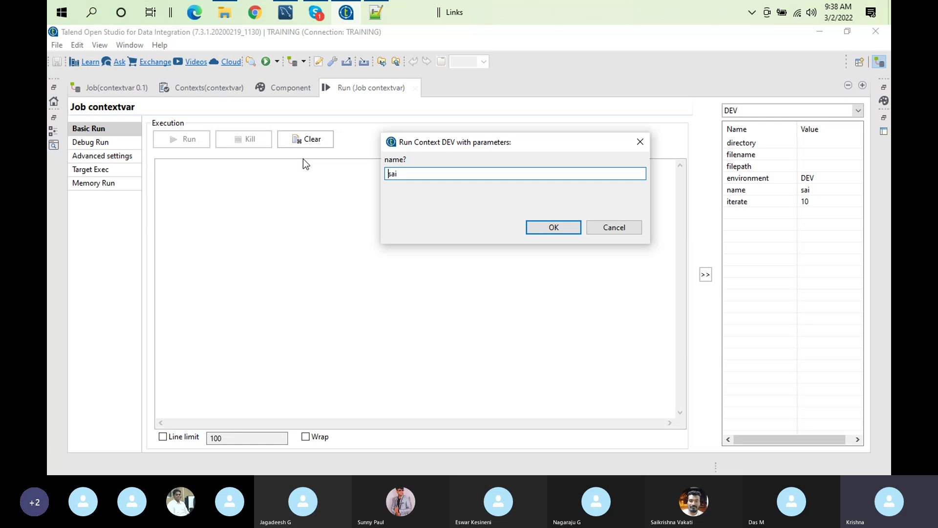
click(424, 174)
Replace the prompted DEV name with a new name and run, printing it with ENVIRONMENT::DEV
key(BackSpace)
key(BackSpace)
key(BackSpace)
text(naveen)
key(BackSpace)
text(n)
click(553, 228)
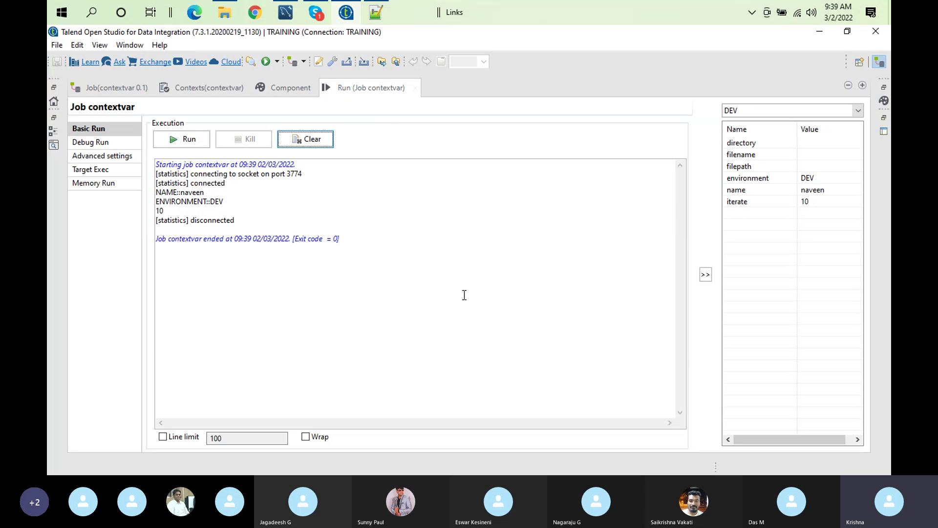
Uncheck the DEV Prompt option for the name context variable, then return to tJava_1's code
click(192, 95)
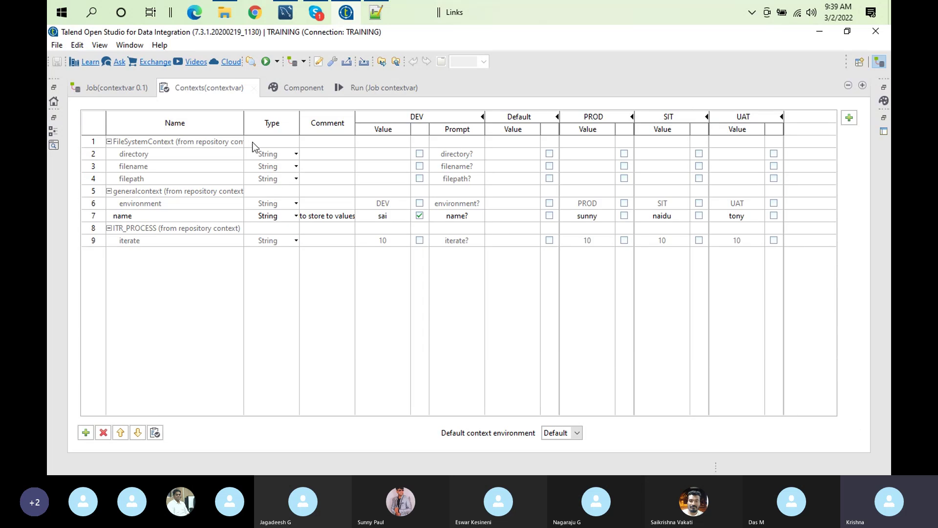
double_click(234, 84)
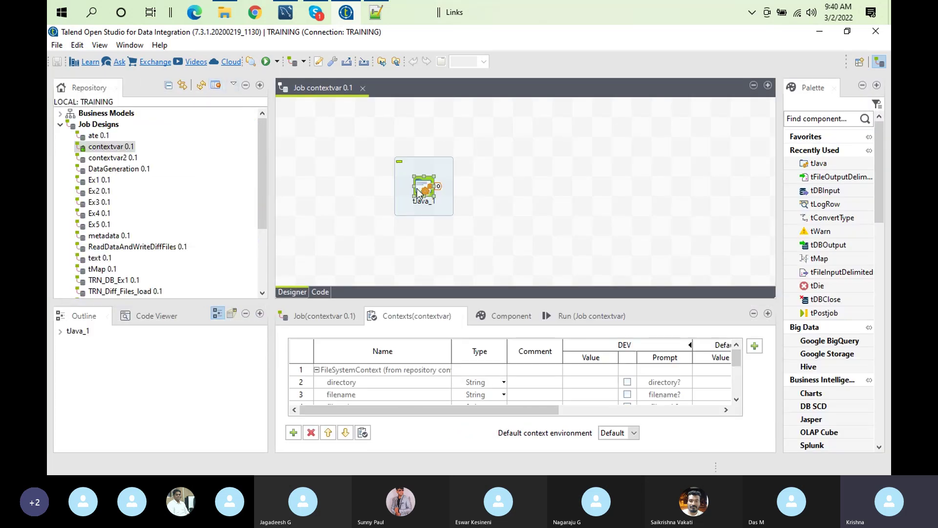
double_click(418, 190)
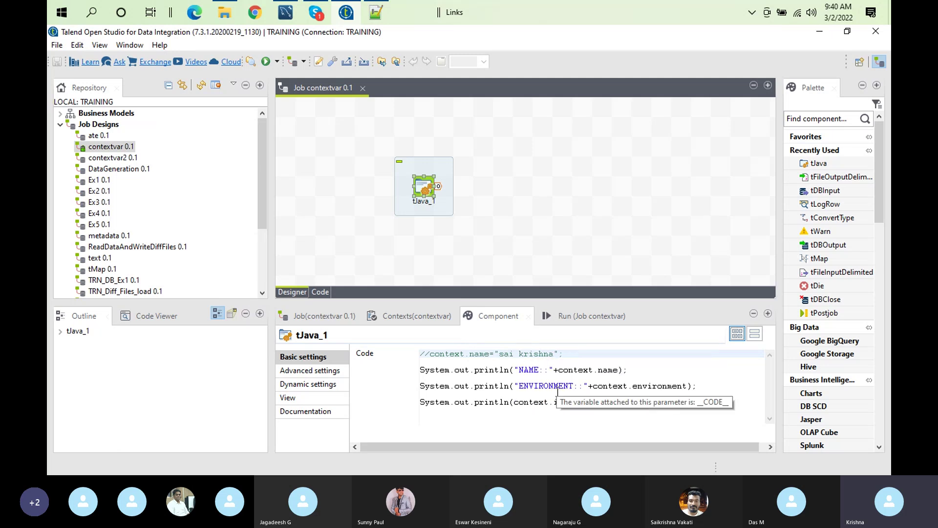
click(387, 315)
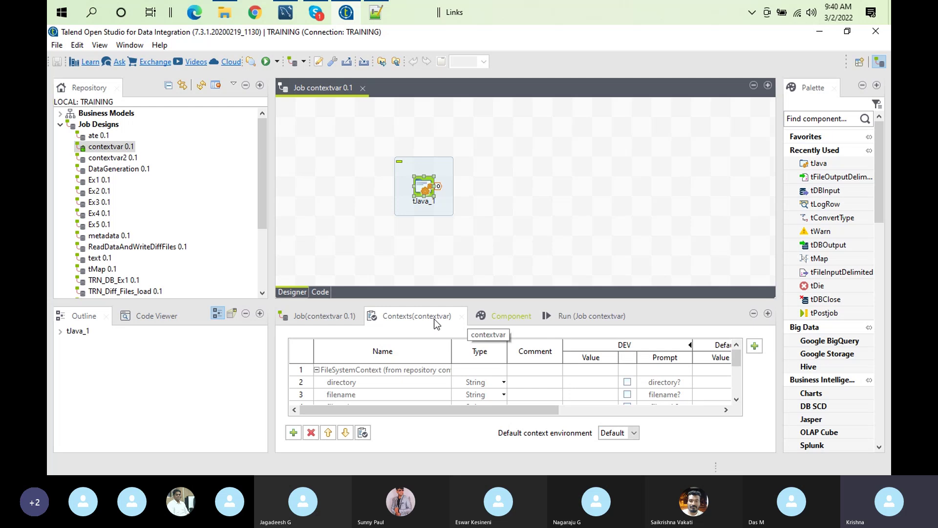
double_click(398, 318)
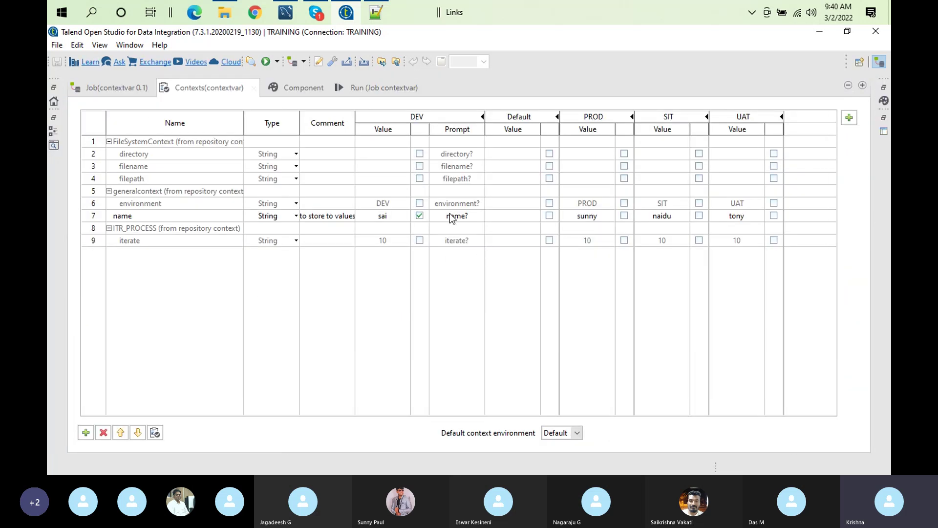
click(419, 215)
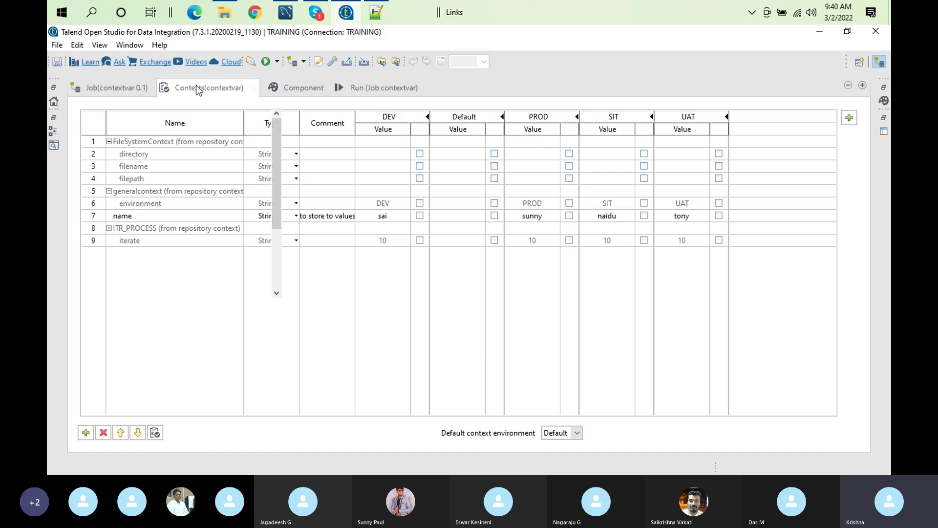
double_click(198, 89)
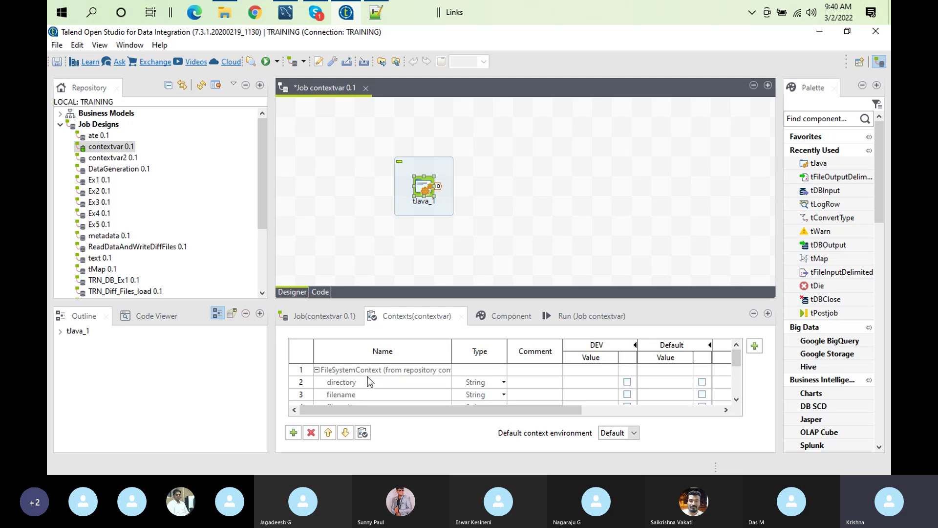
double_click(424, 191)
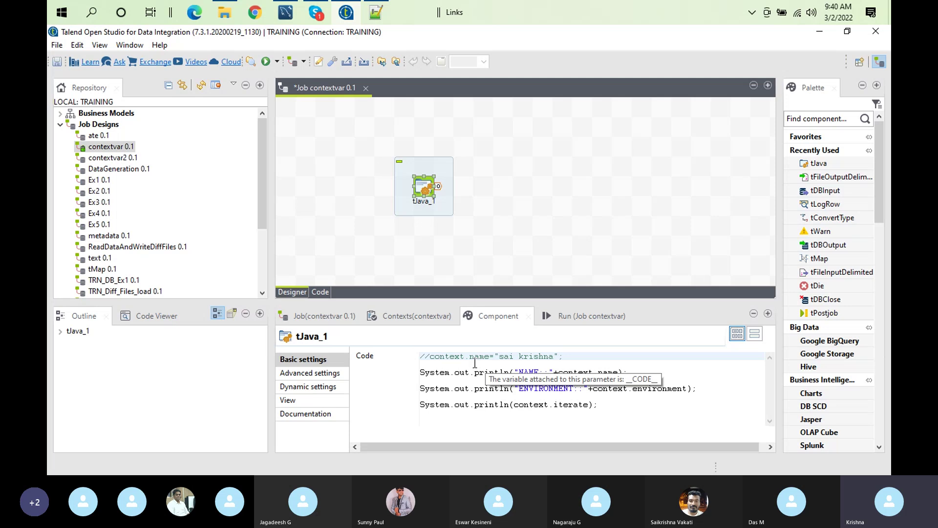
Switch to the Run view and expand Metadata > Db Connections to show DBConnection 0.1 and TRN2022 0.1
click(587, 319)
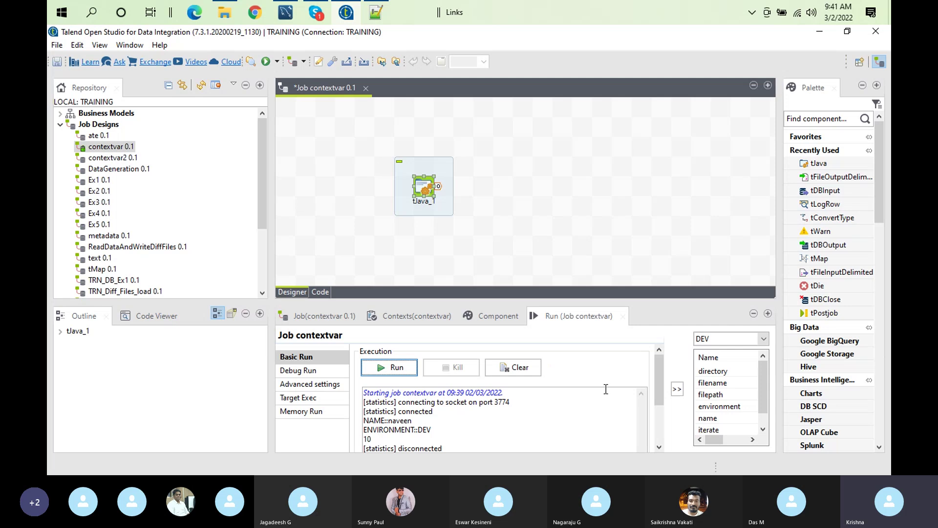
click(264, 252)
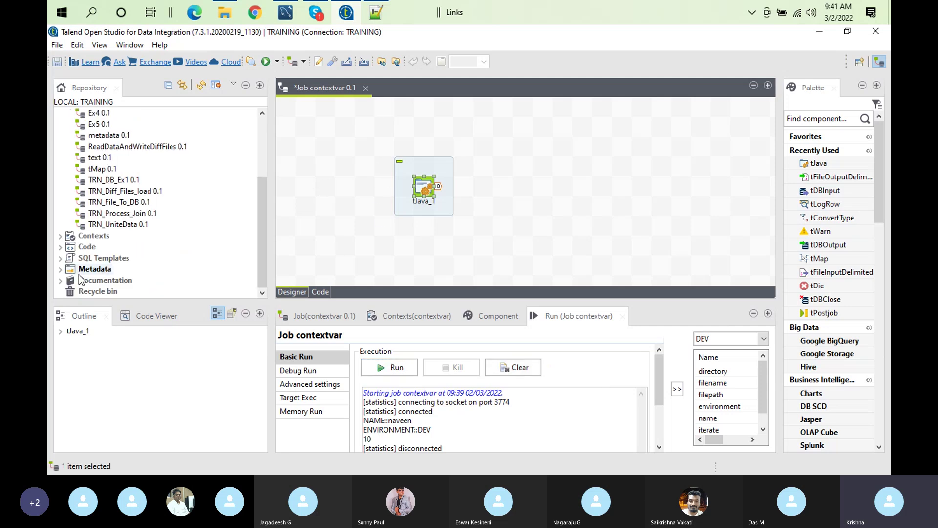
click(59, 270)
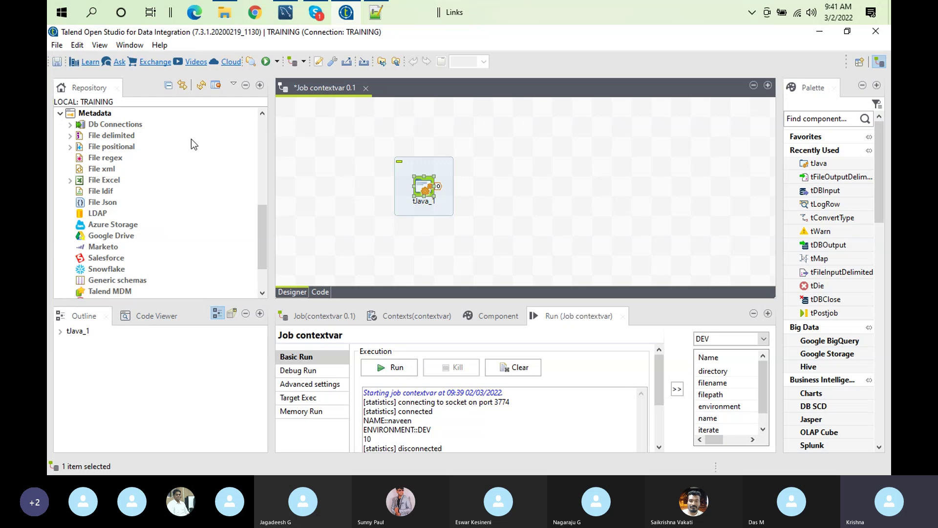
click(70, 125)
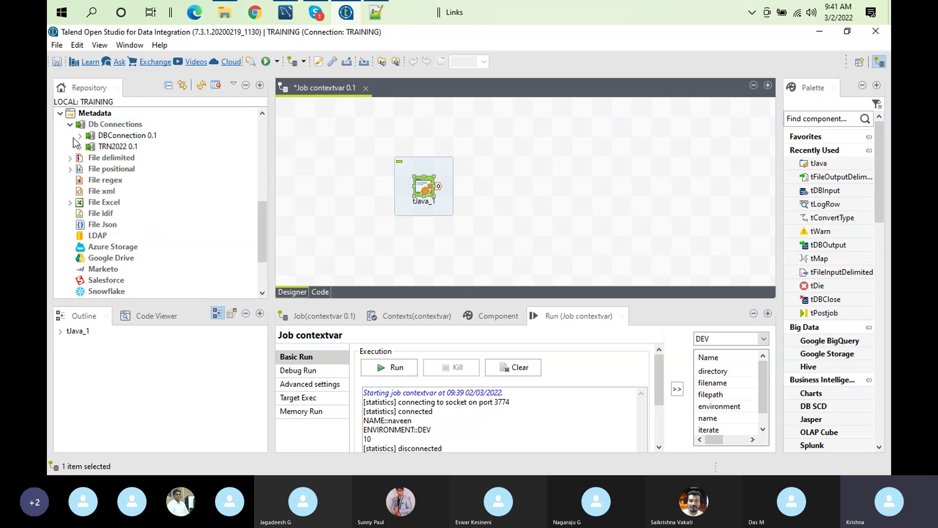
double_click(152, 136)
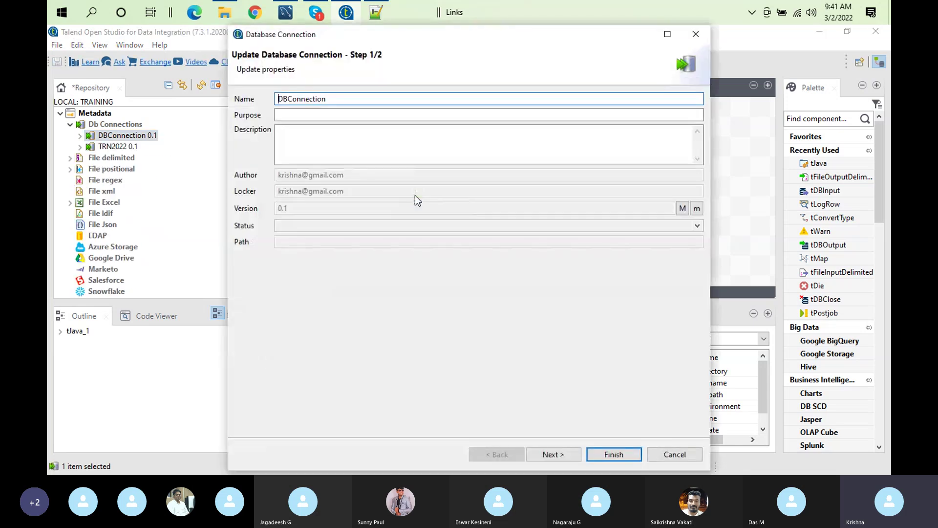
click(550, 455)
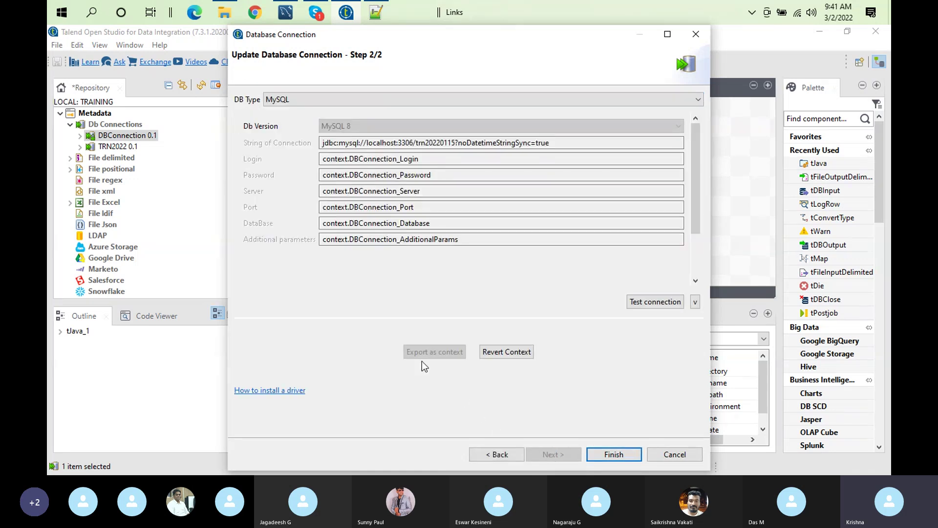
click(506, 351)
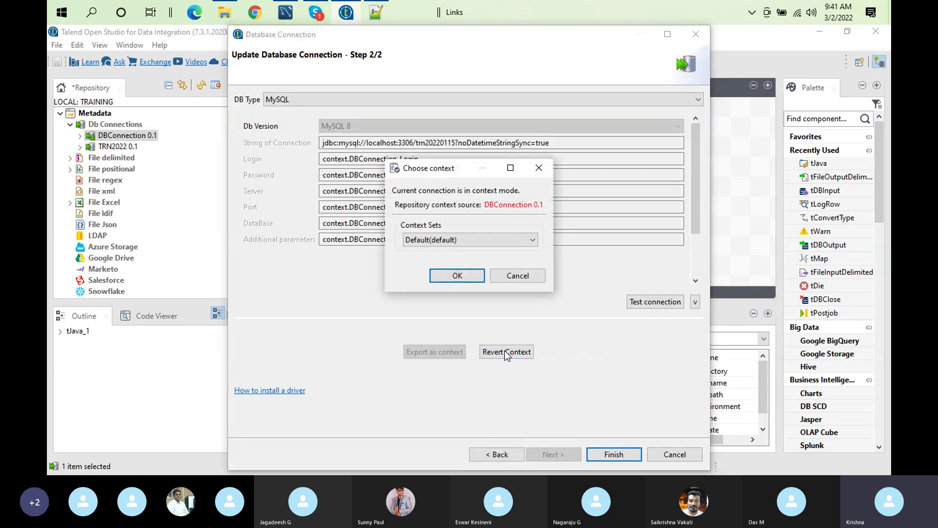
click(456, 275)
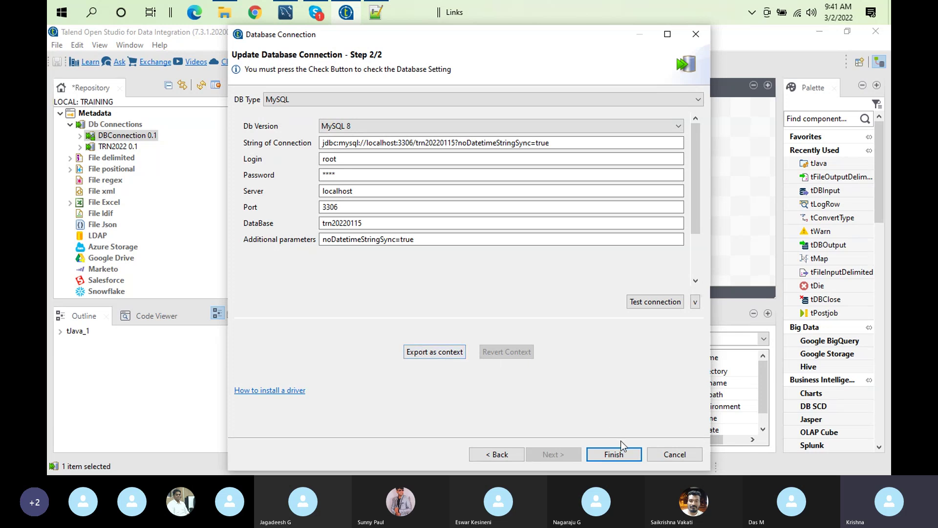
click(674, 454)
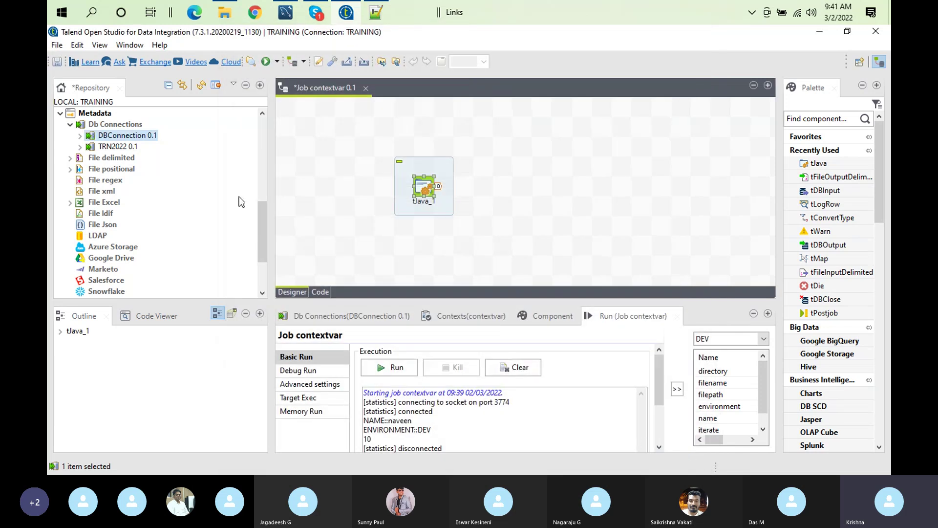
Collapse Job Designs and open the repository's DBConnection context group for editing
click(266, 139)
click(266, 139)
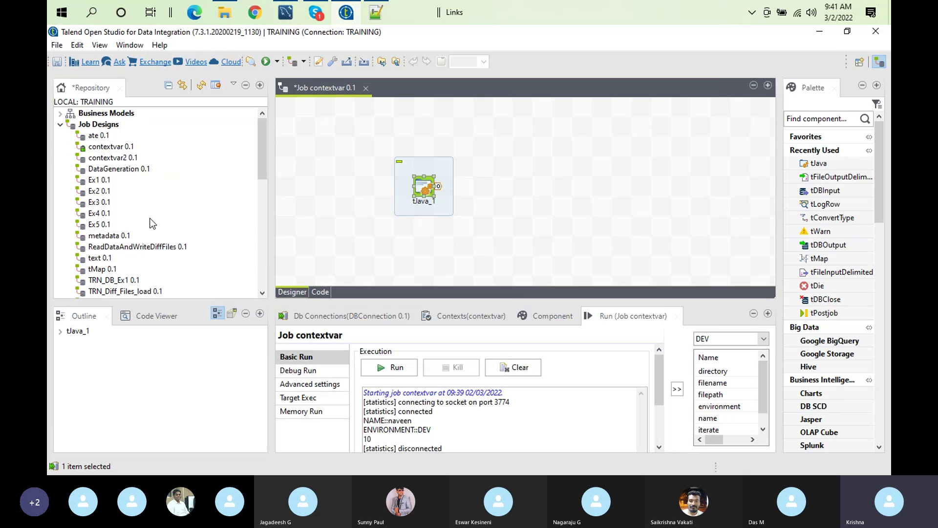
click(61, 125)
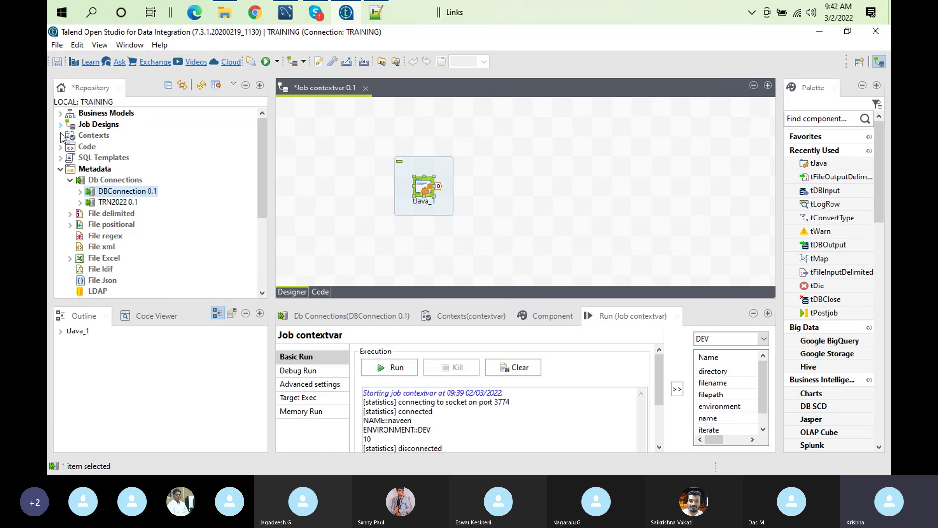
click(61, 135)
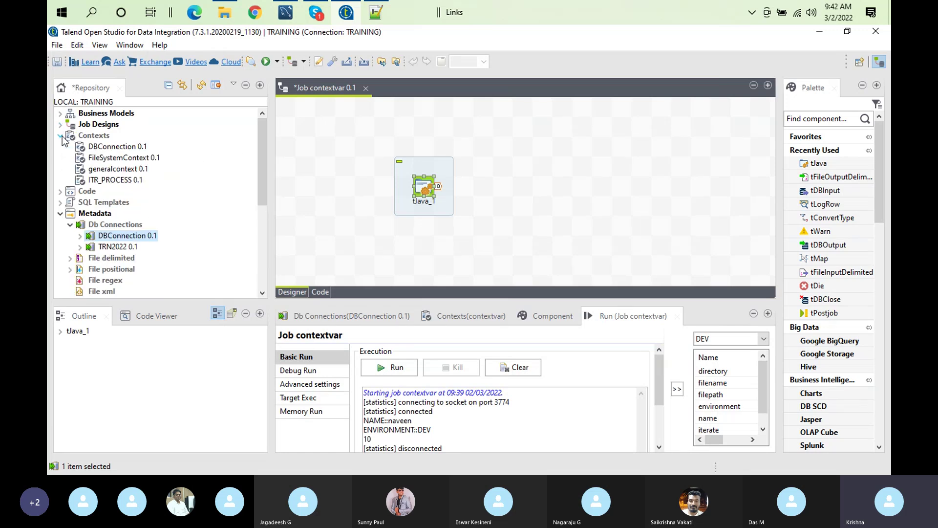
click(126, 148)
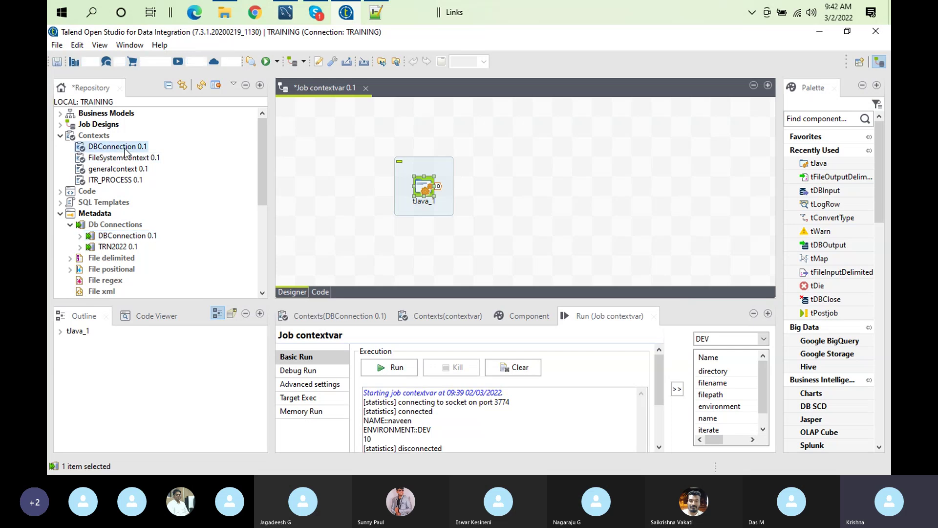
double_click(125, 150)
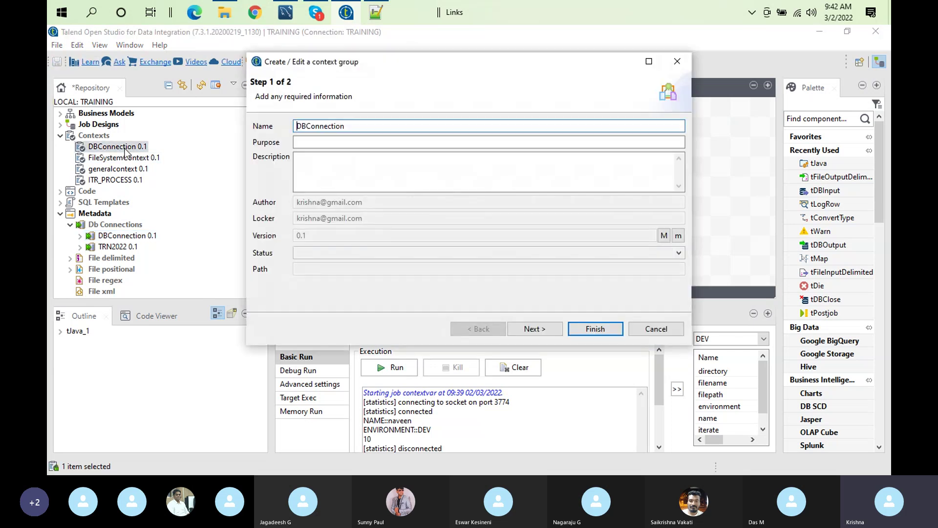
In Step 2, review the DEV and PROD database values and take trn20220115_dev over to MySQL Workbench
click(546, 330)
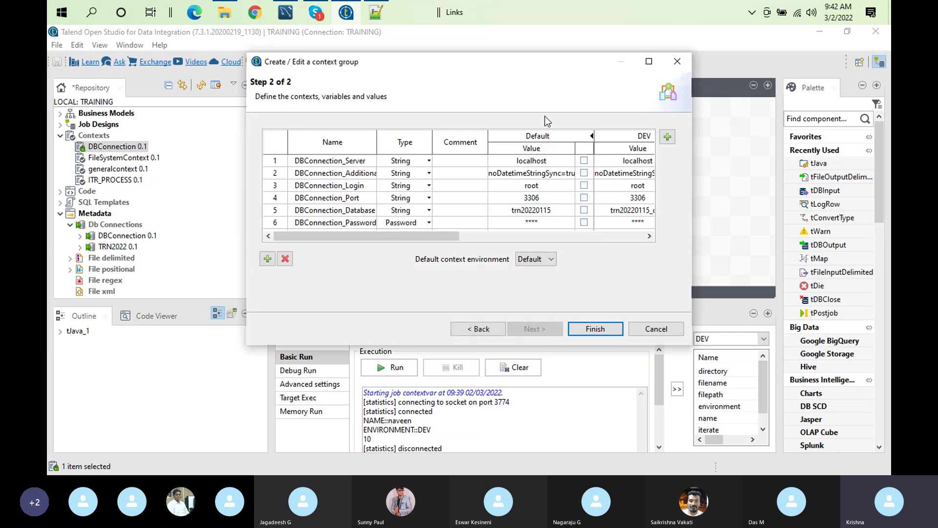
click(648, 61)
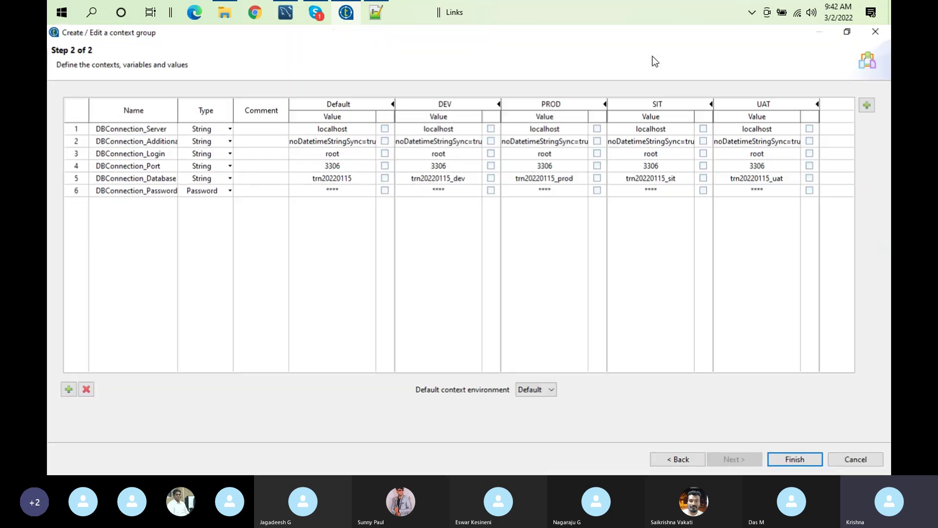
click(133, 130)
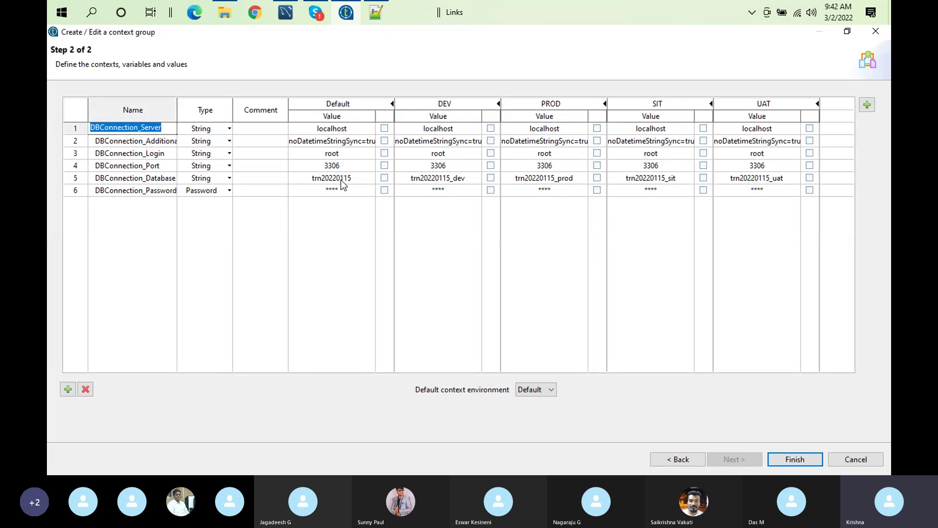
click(460, 182)
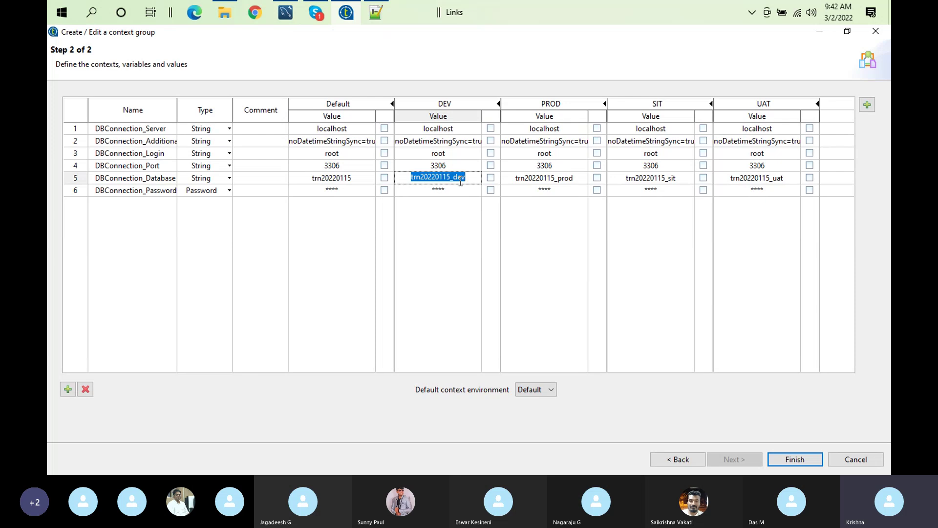
click(561, 179)
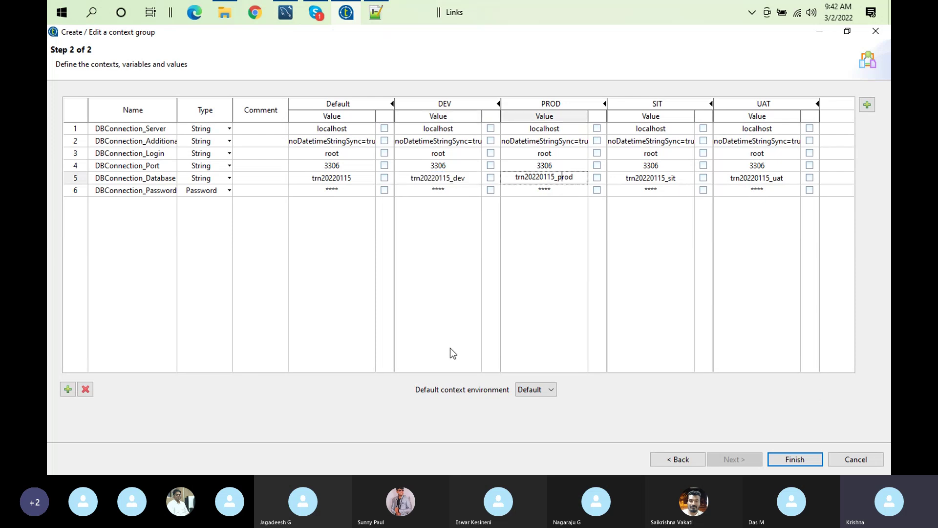
click(450, 177)
double_click(450, 177)
key(ctrl+c)
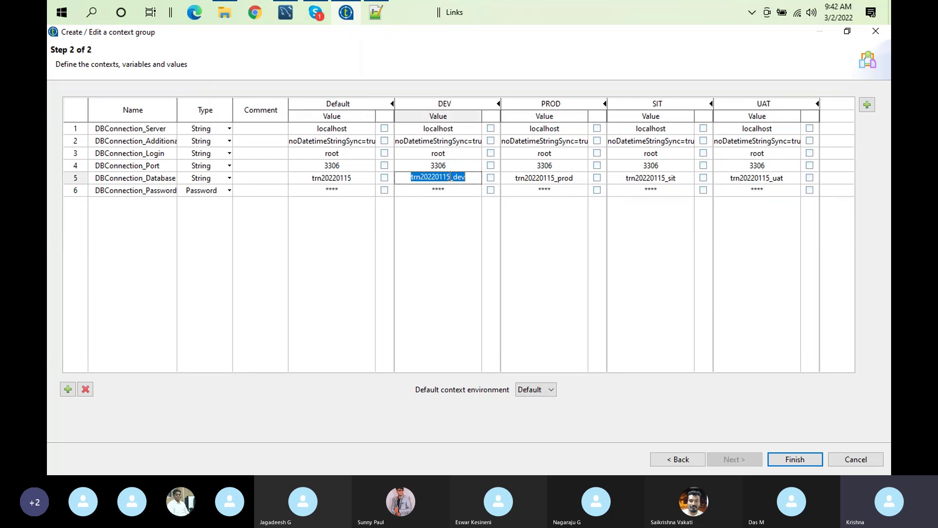
click(286, 16)
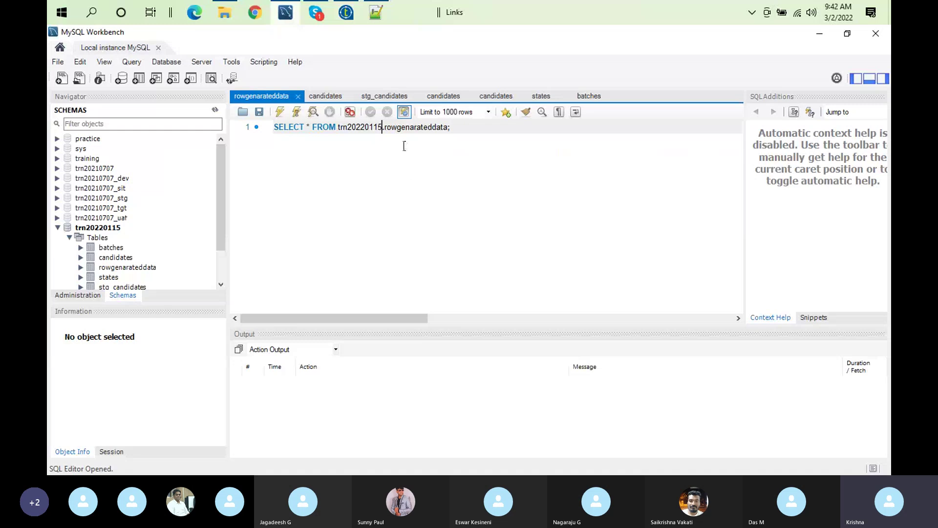
Write 'Create database trn20220115_dev;' on line 3 of the SQL editor and execute it
key(Return)
key(Return)
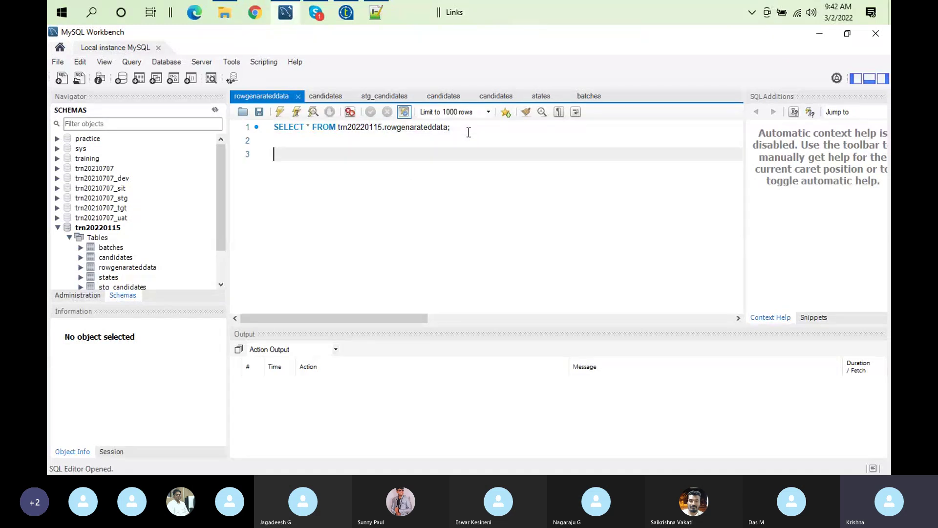
text(database)
key(ctrl+v)
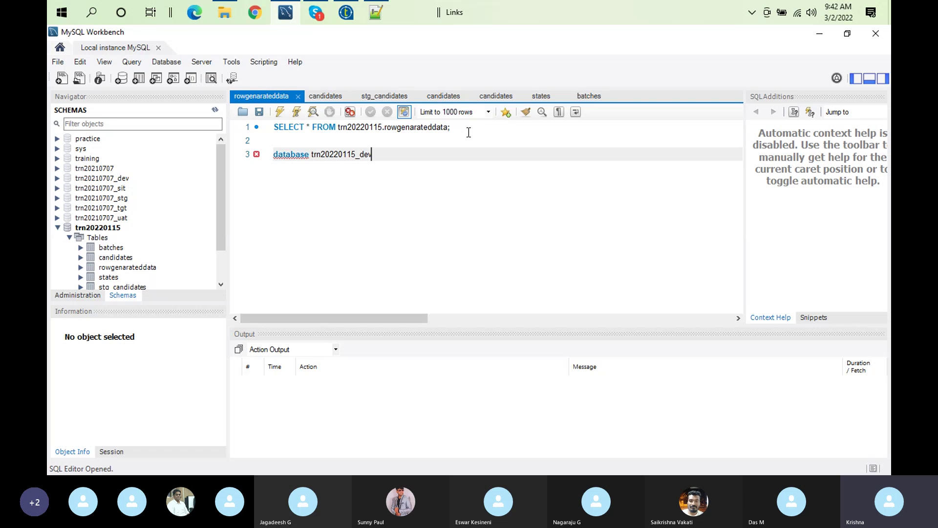
text(;)
click(274, 155)
text(Create)
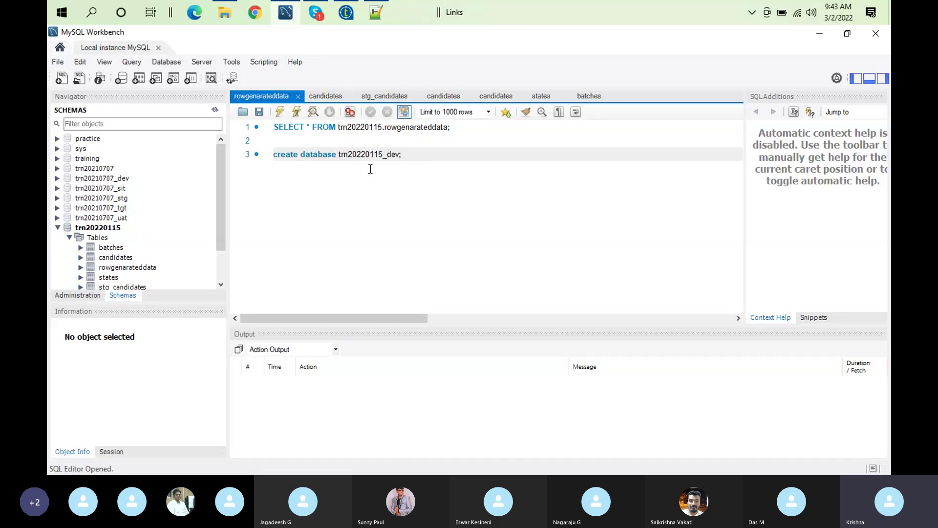
click(57, 230)
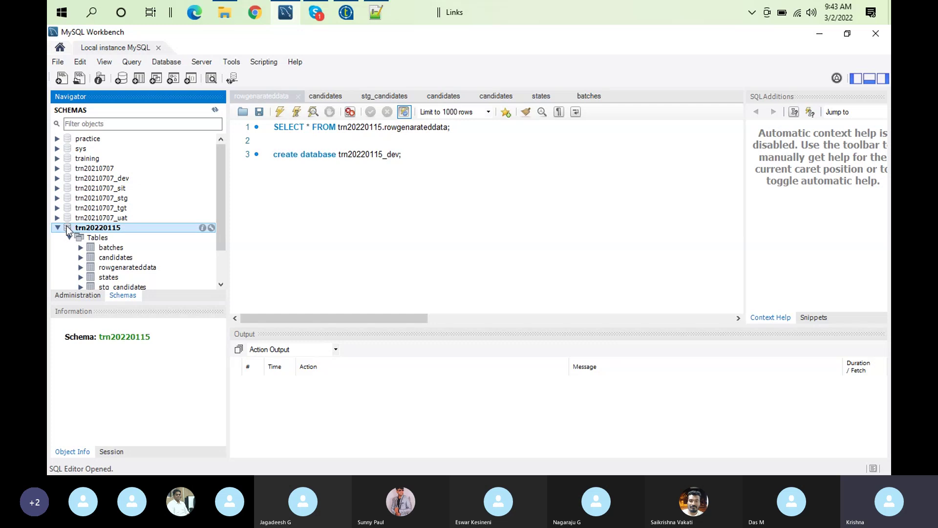
click(57, 228)
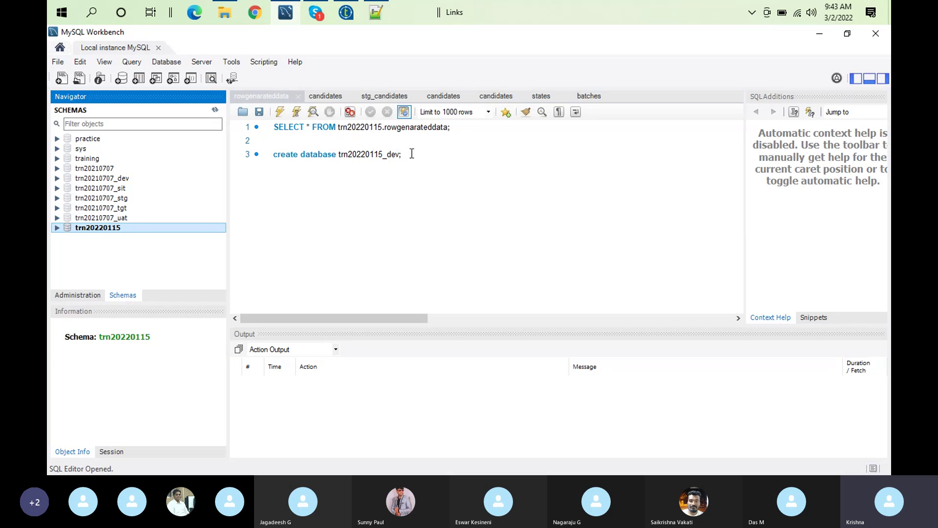
double_click(388, 155)
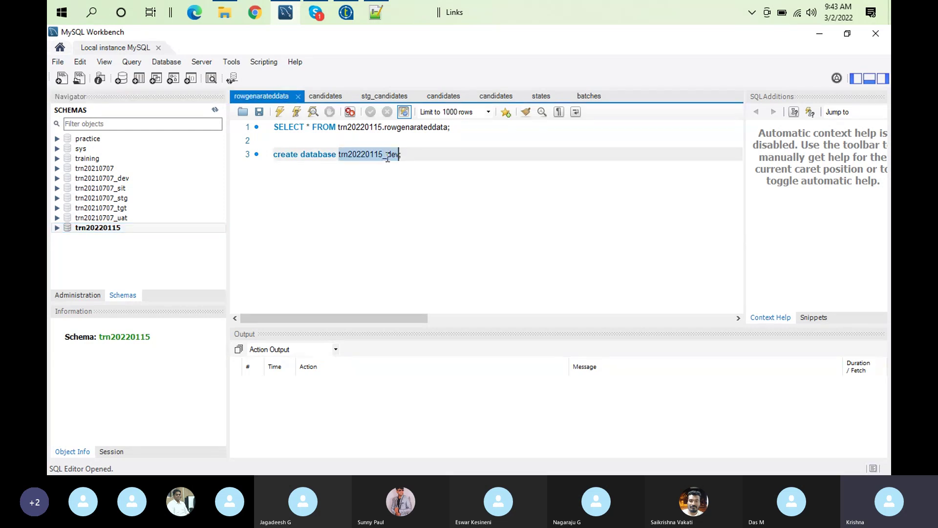
click(385, 156)
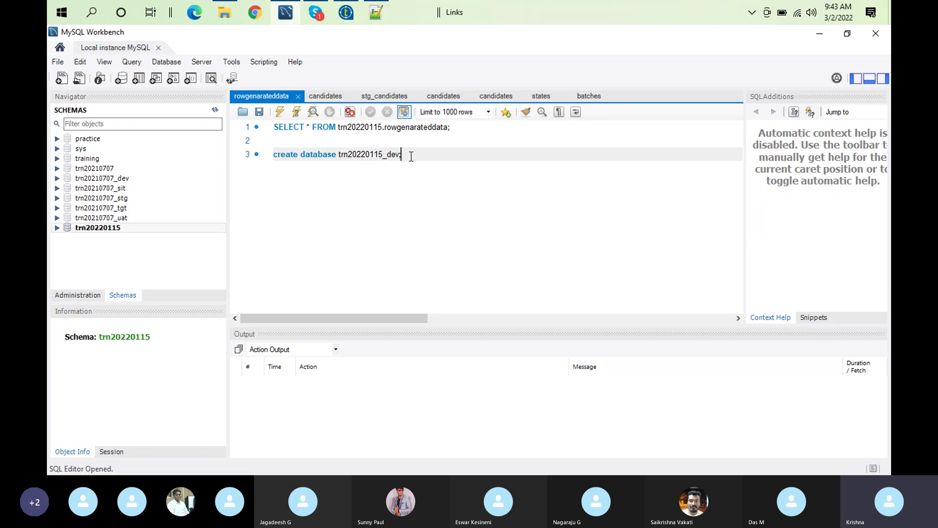
triple_click(411, 156)
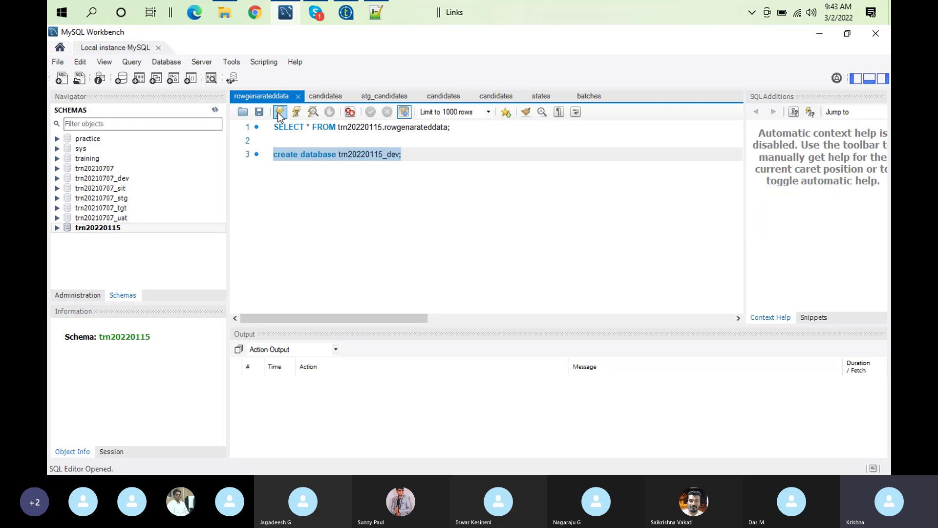
click(279, 114)
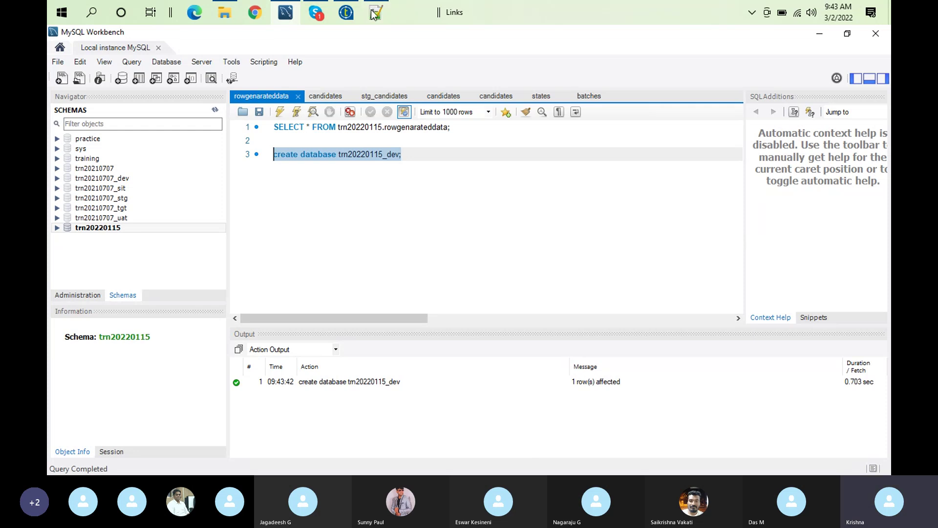
Edit the statement to create and execute database trn20220115_sit
double_click(389, 157)
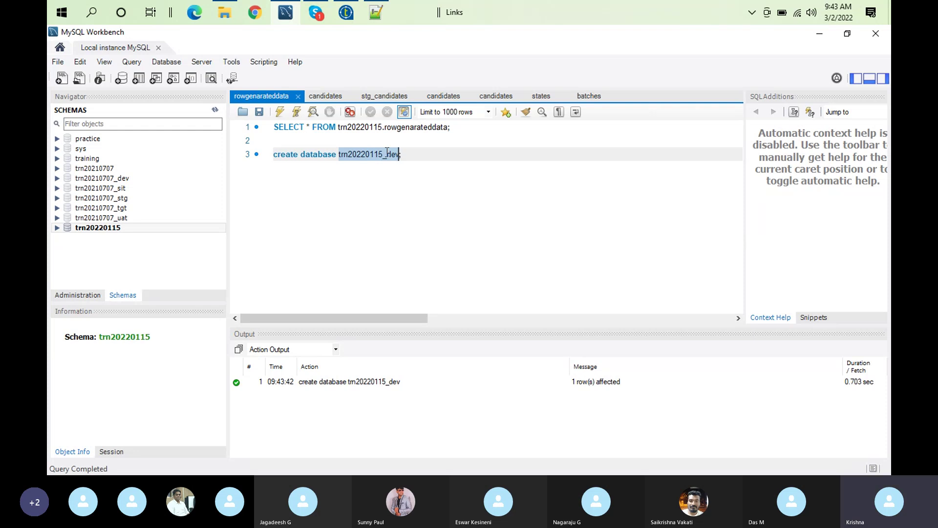
click(388, 154)
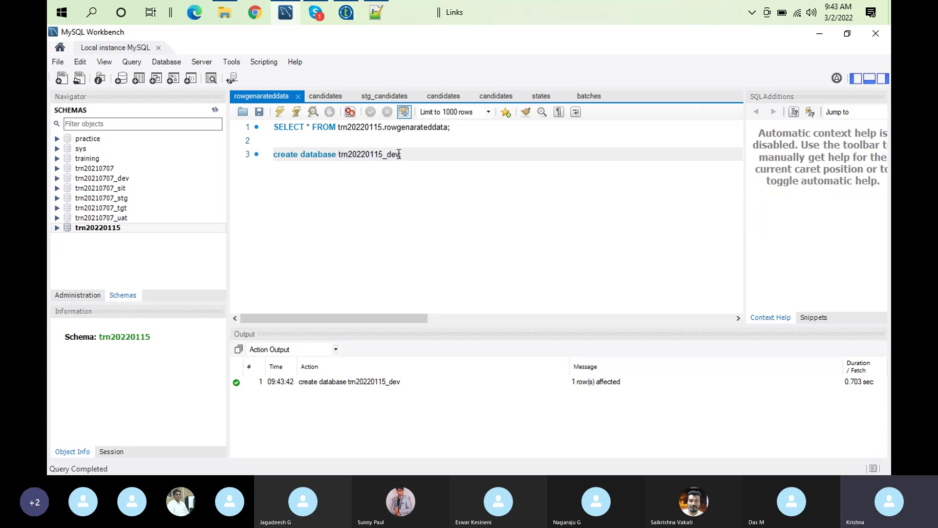
key(Delete)
key(Delete)
text(sit)
key(End)
key(shift+Home)
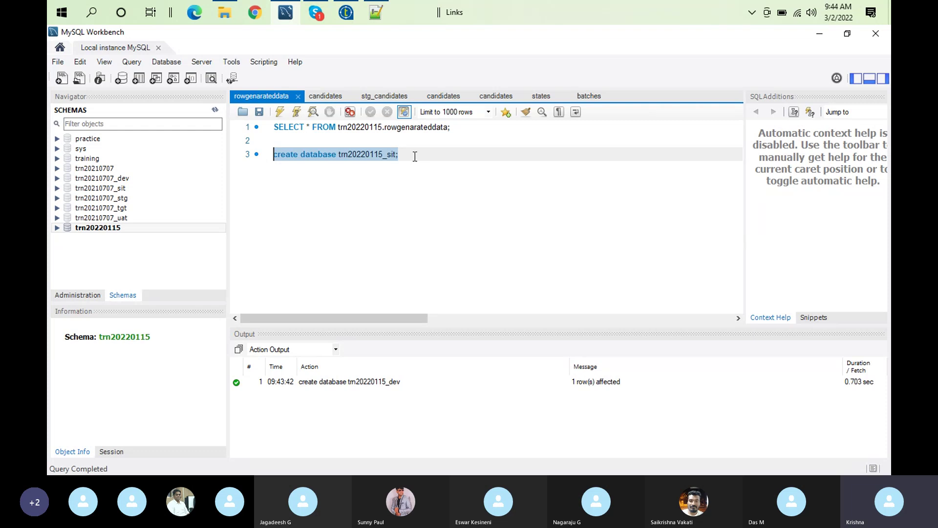
click(279, 111)
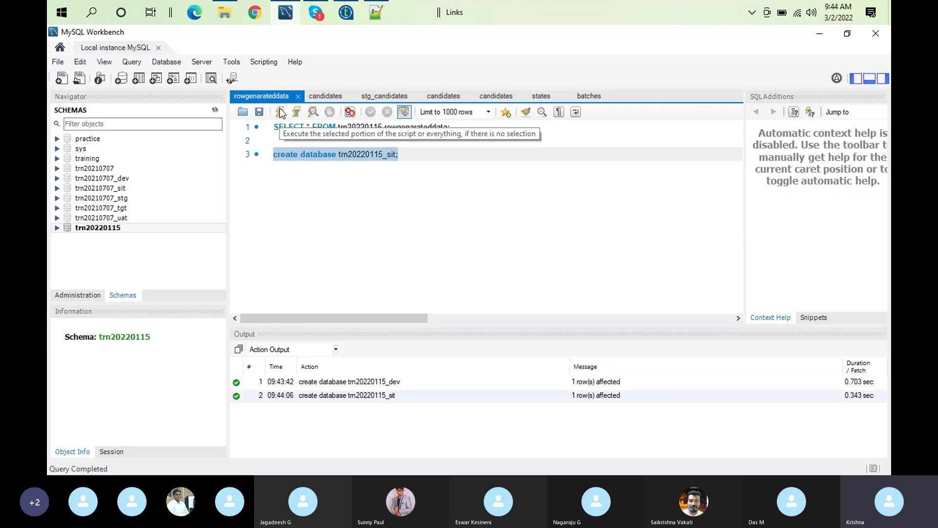
Edit the statement to create and execute database trn20220115_uat
double_click(387, 156)
click(387, 155)
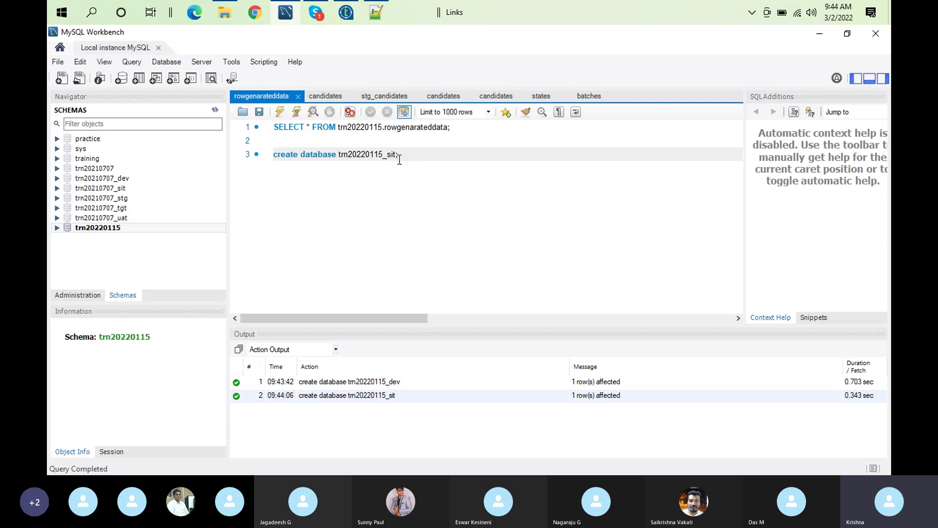
key(Delete)
key(Delete)
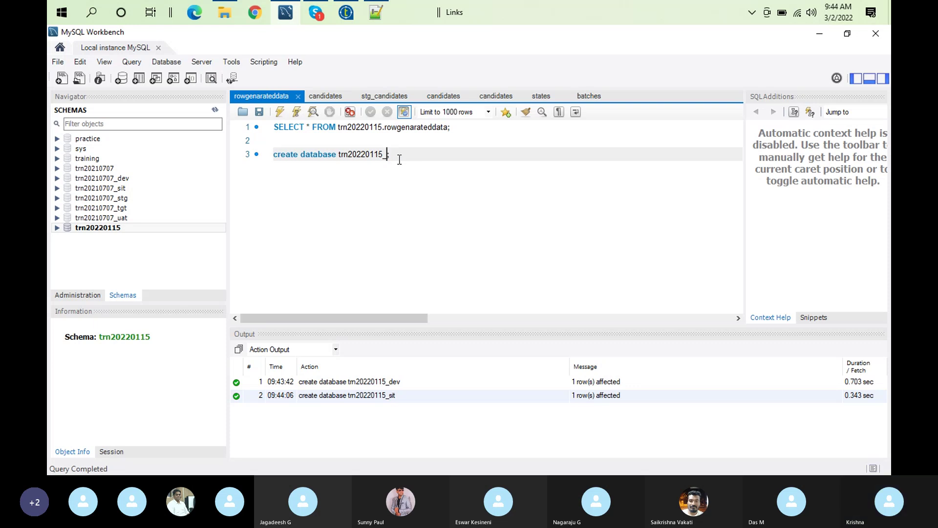
text(uat)
drag(401, 155, 274, 155)
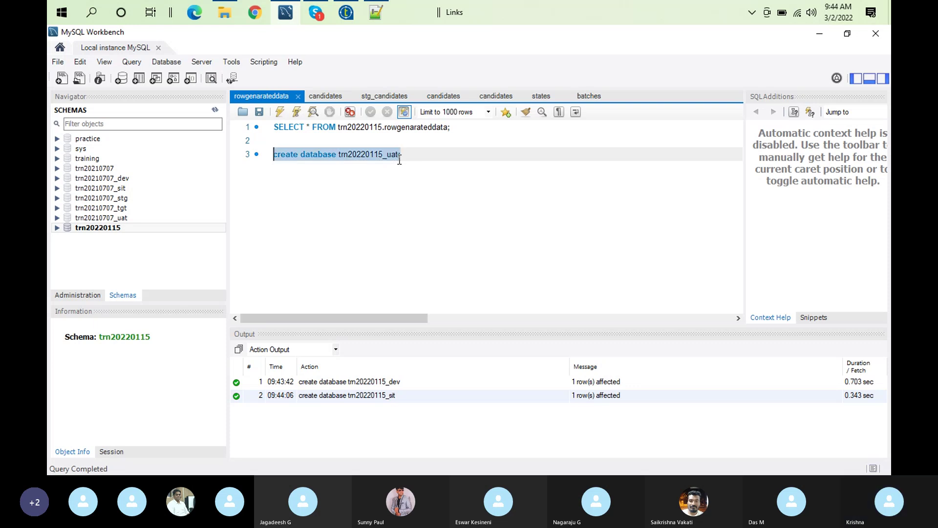
click(286, 113)
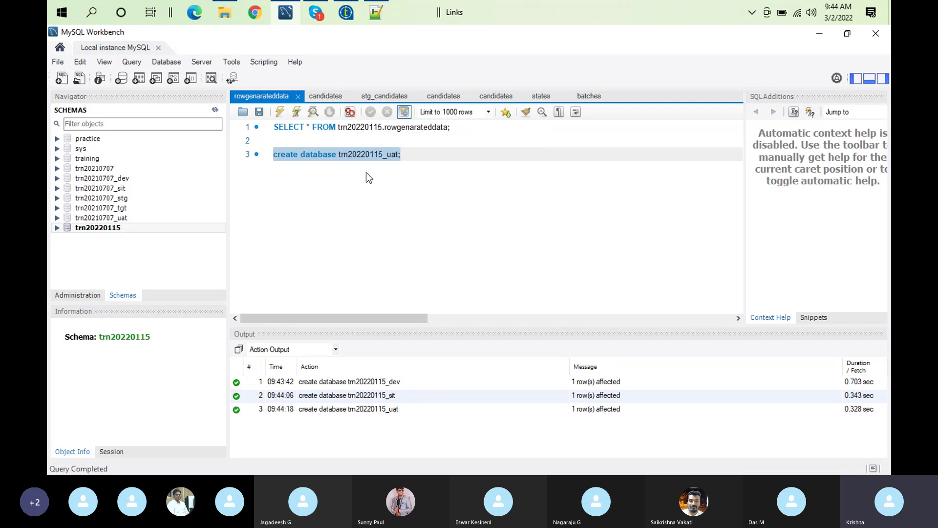
Edit the statement to create and execute database trn20220115_prod
double_click(384, 155)
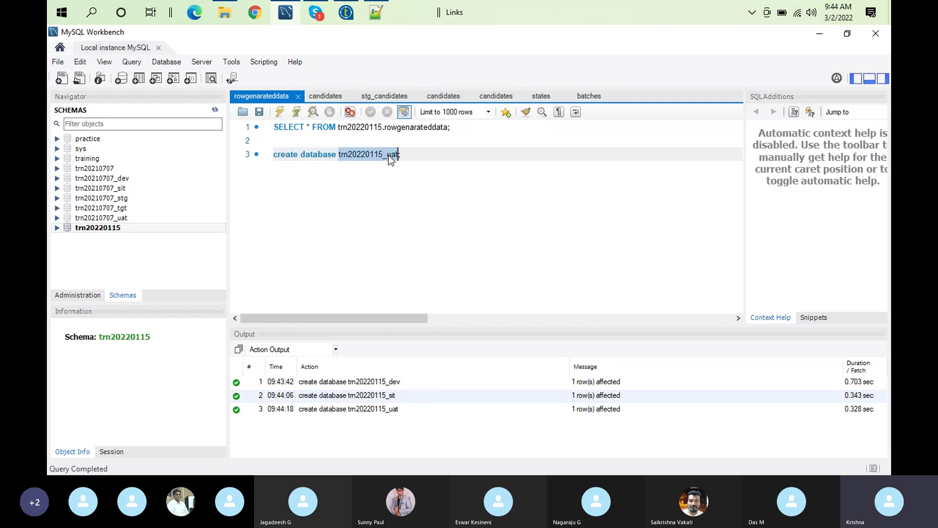
click(388, 155)
key(Delete)
key(Delete)
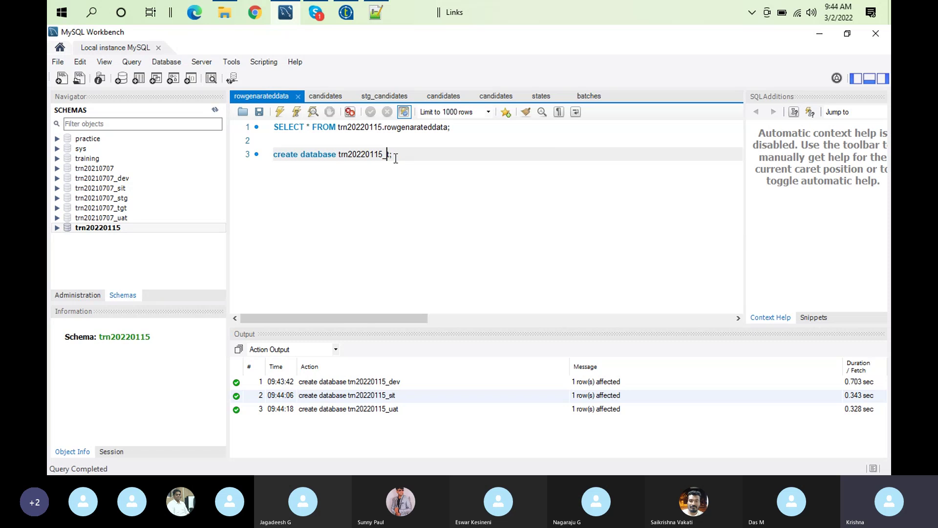
text(prod)
click(429, 155)
key(shift+Home)
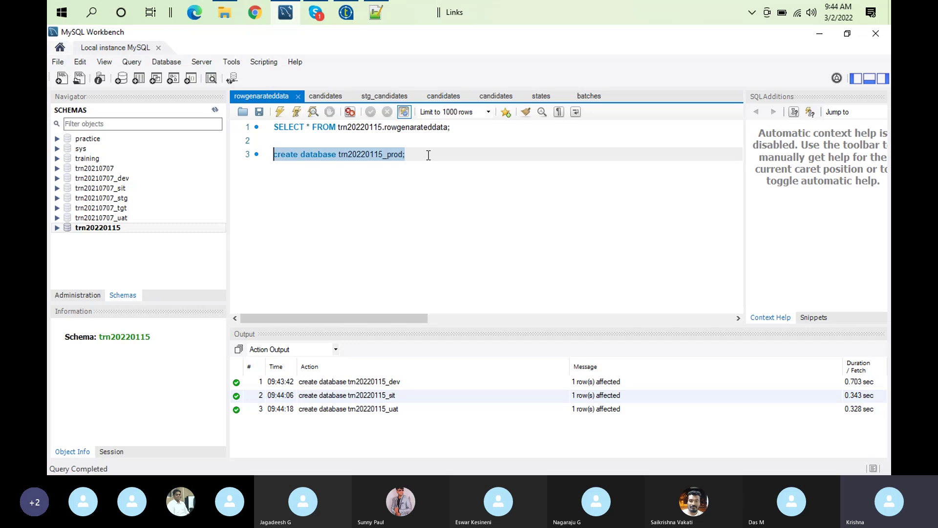
click(280, 112)
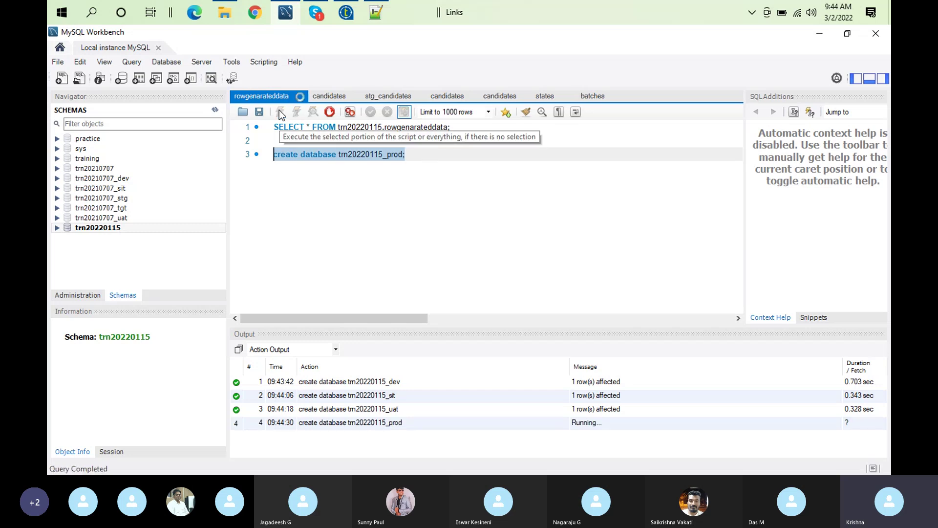
Refresh the Schemas tree, check the new dev and sit schemas, and return to Talend
click(215, 110)
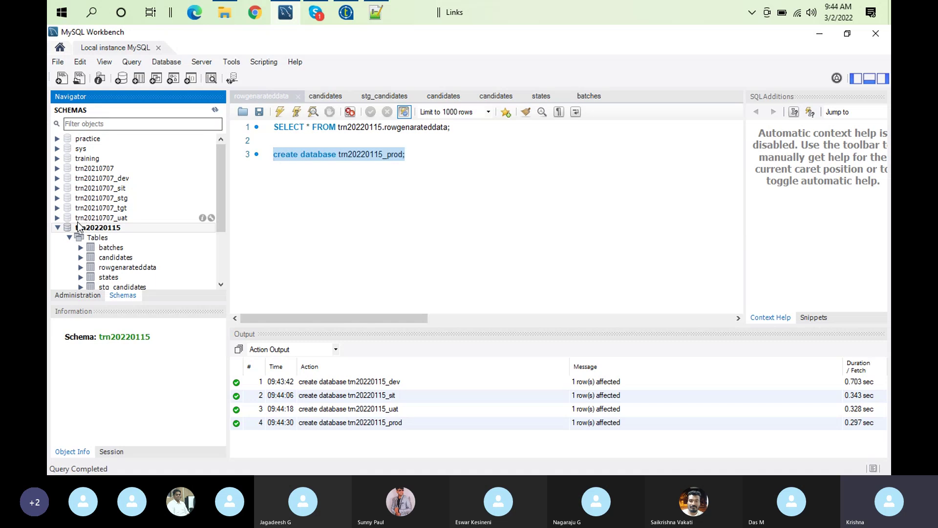
click(58, 228)
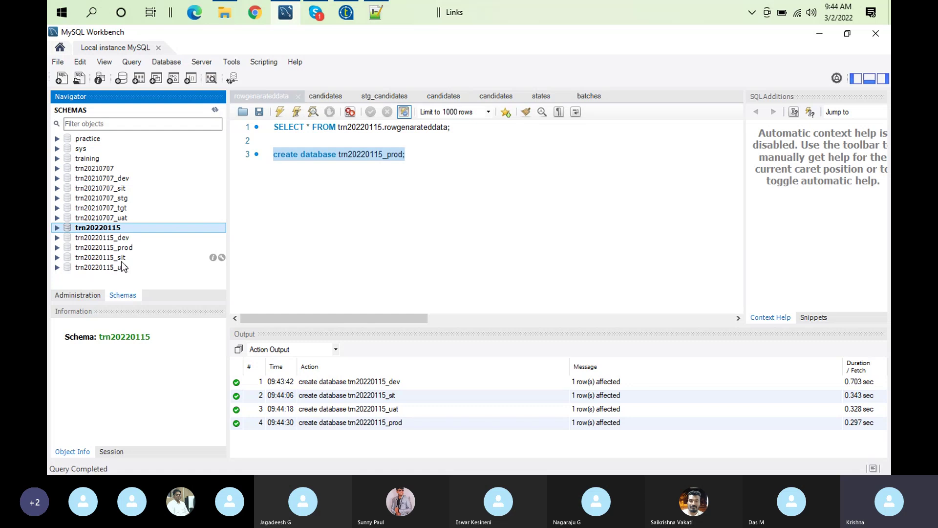
click(346, 12)
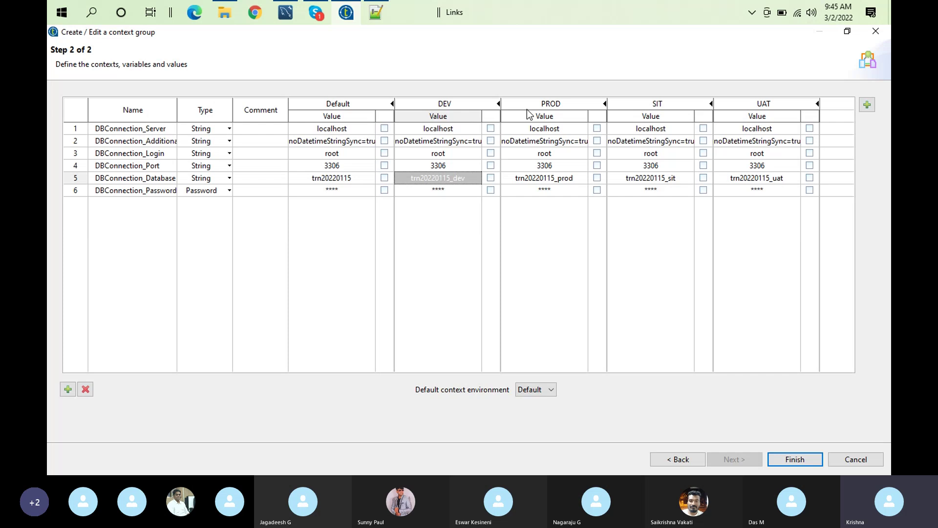
click(285, 12)
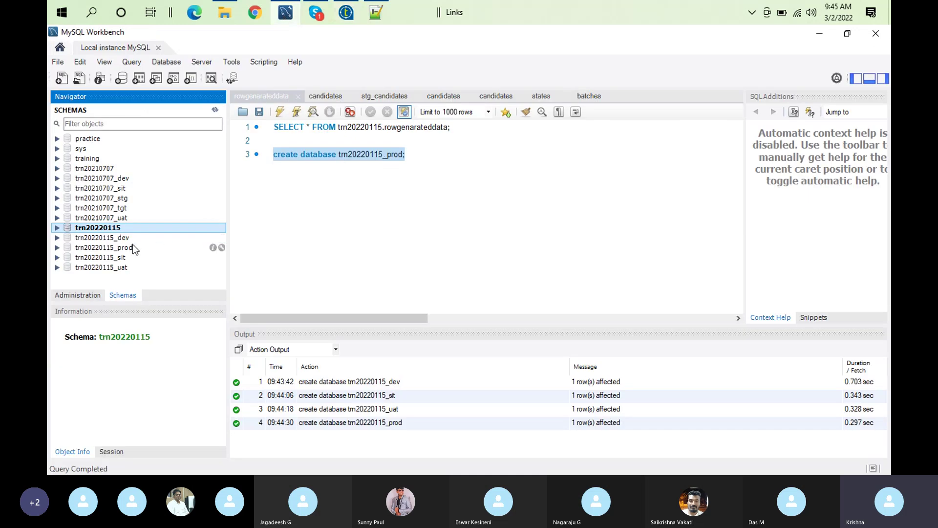
click(107, 257)
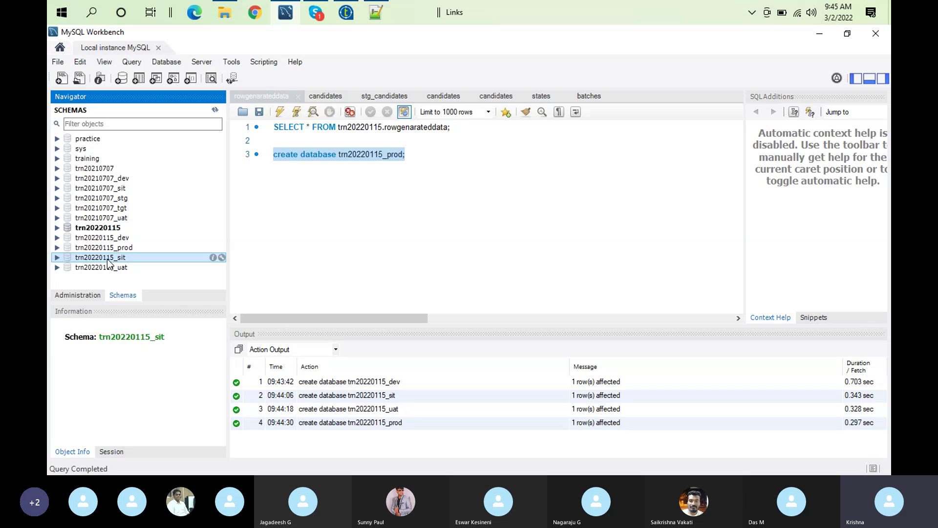
click(126, 239)
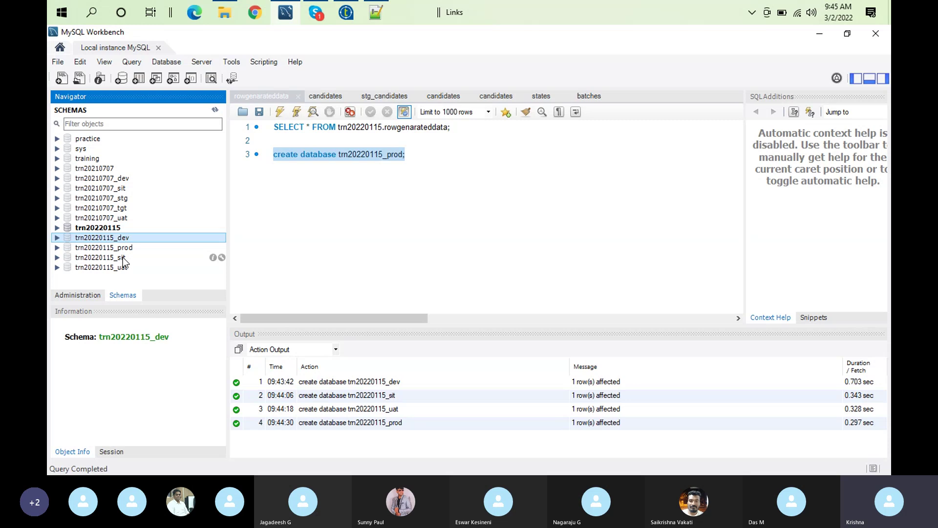
click(124, 258)
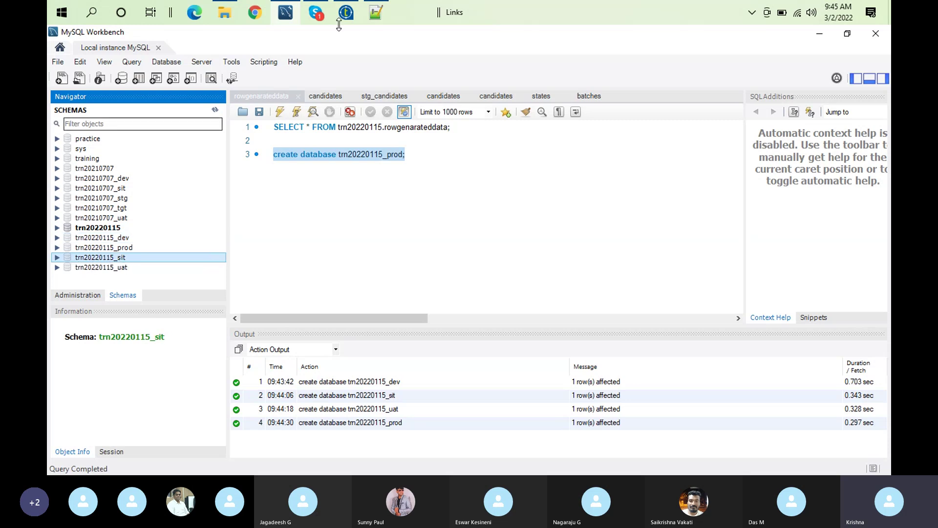
click(342, 5)
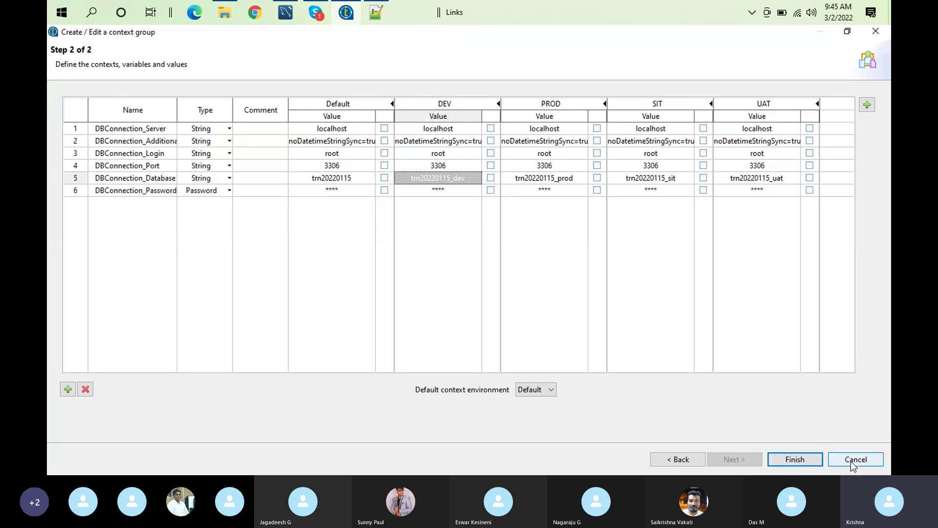
Cancel the context group dialog and open the TRN_File_To_DB job from Job Designs
click(851, 461)
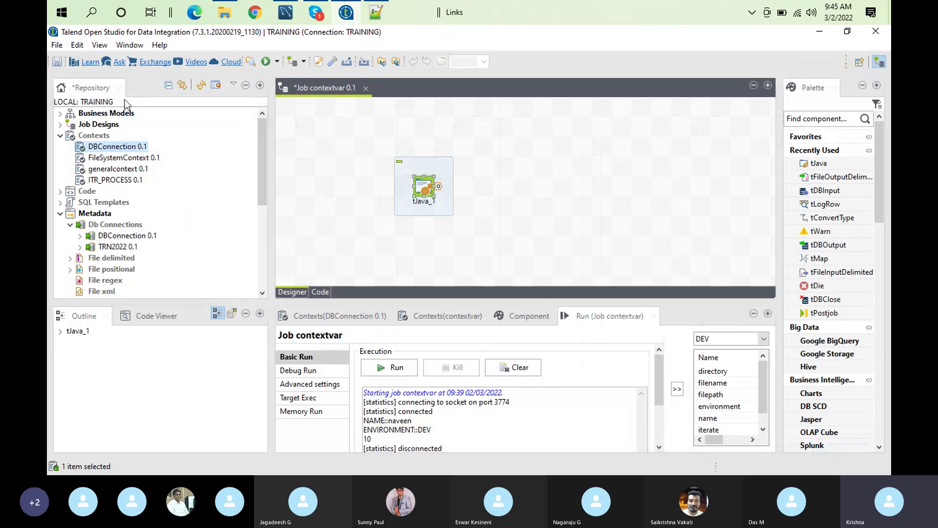
click(61, 124)
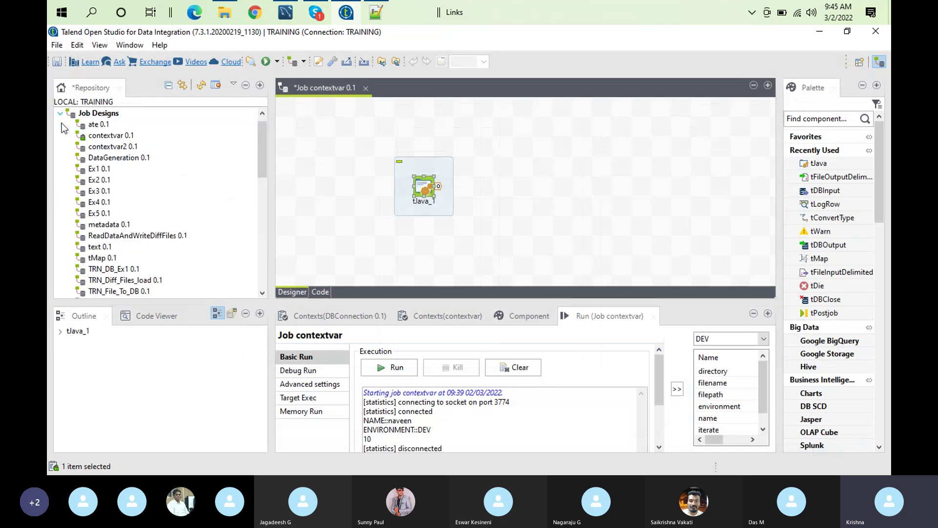
drag(262, 137, 262, 160)
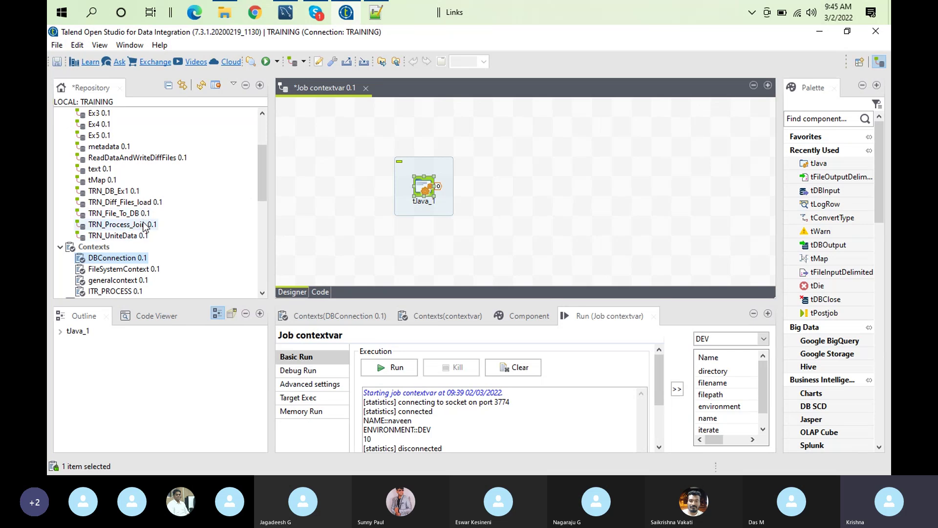
click(131, 214)
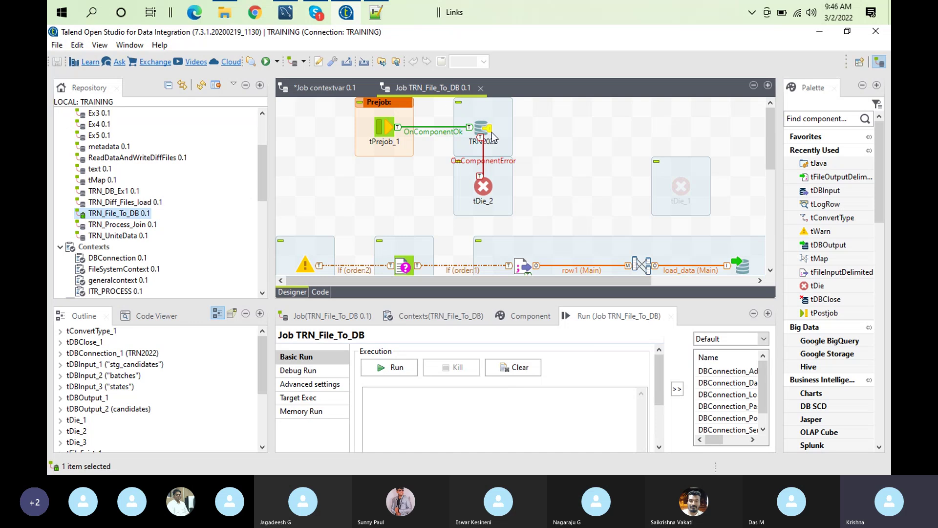
click(439, 87)
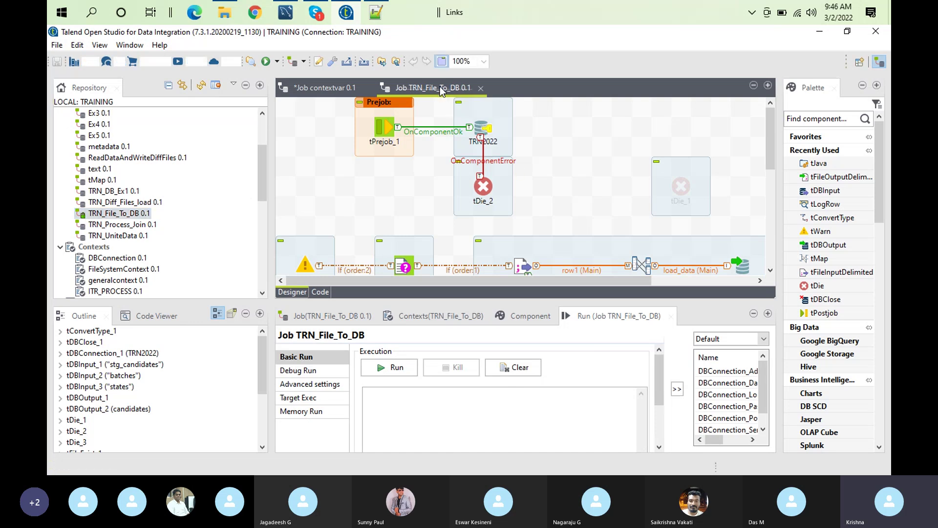
double_click(439, 87)
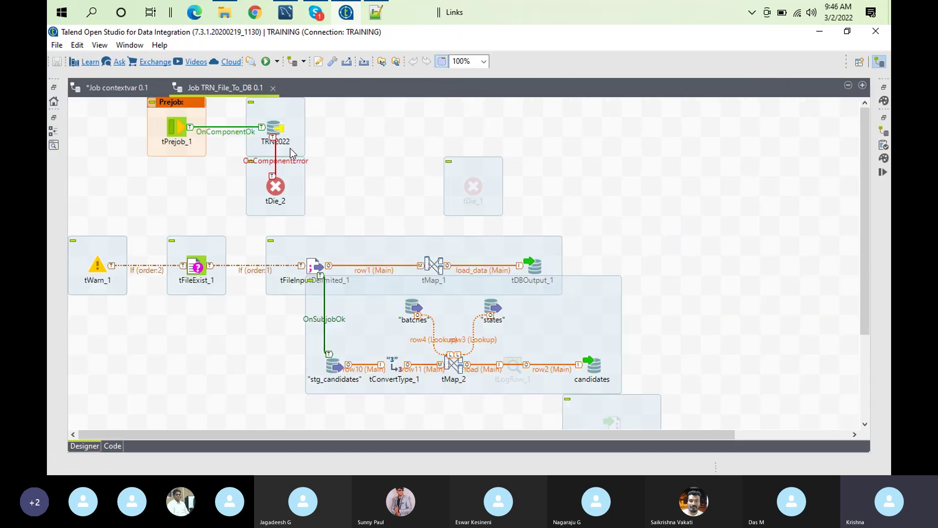
double_click(235, 87)
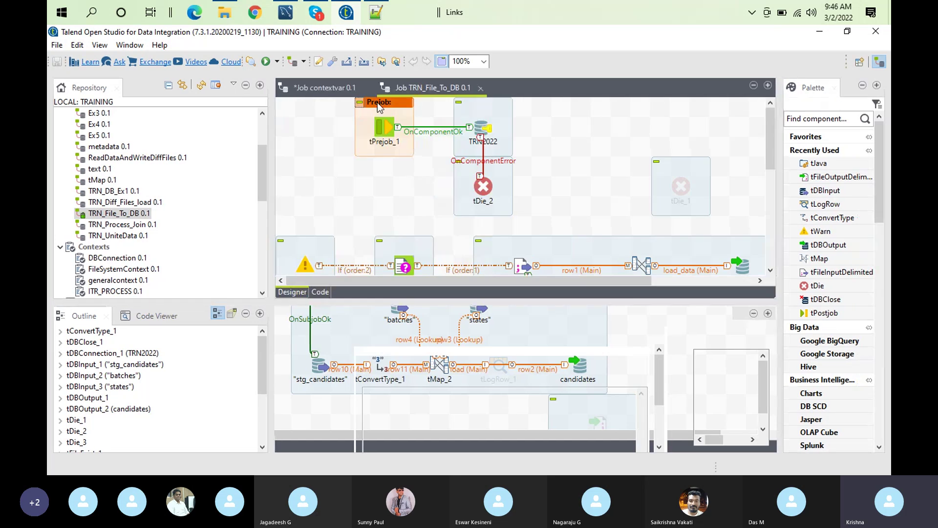
Open TRN_Process_Join, then close both the TRN_Process_Join and TRN_File_To_DB editors
click(147, 225)
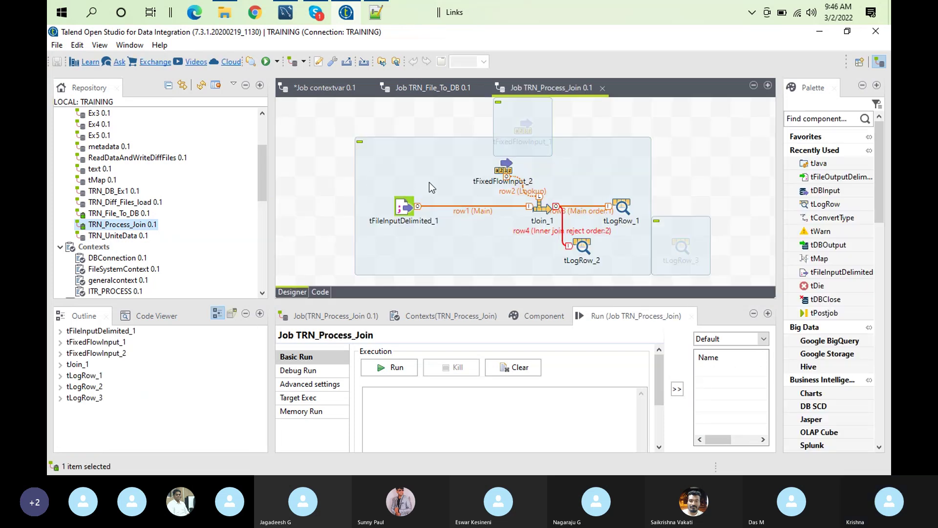
click(601, 89)
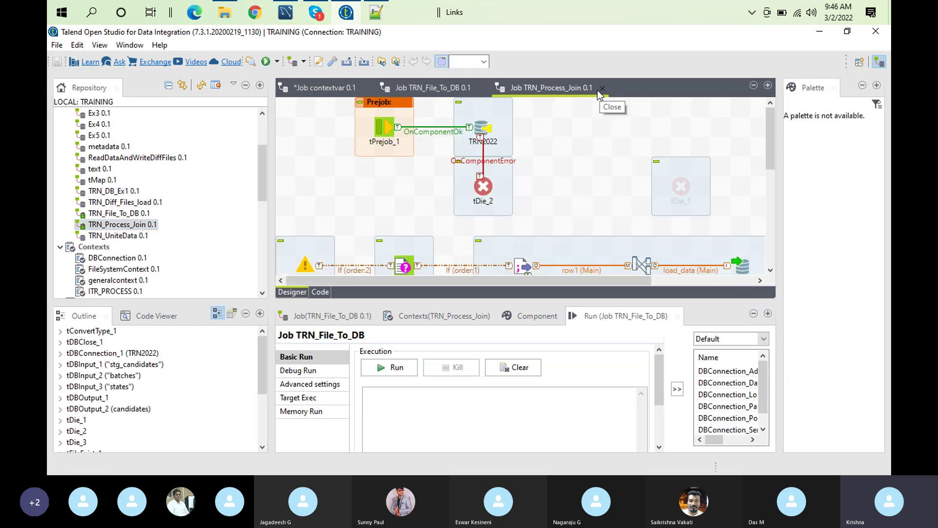
click(480, 88)
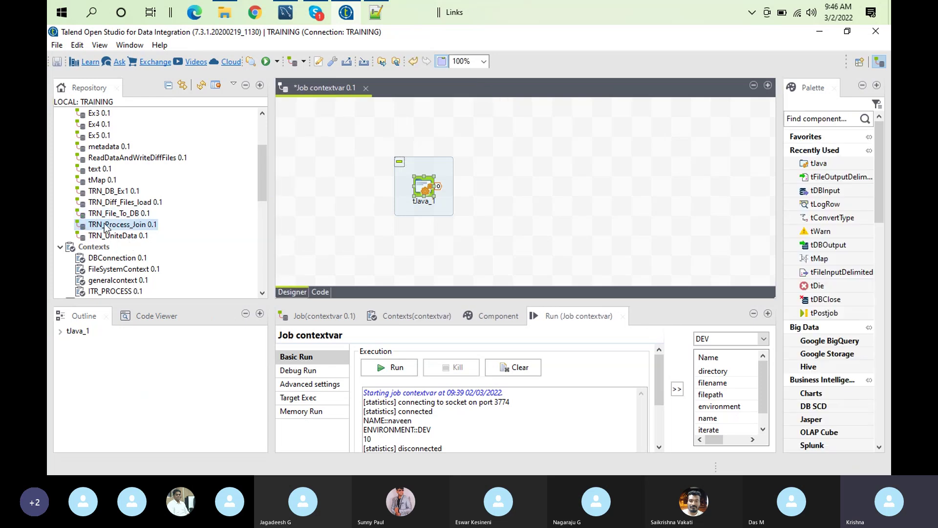
Duplicate TRN_File_To_DB as TRN_File_To_DB_context and open the copy for editing
click(142, 218)
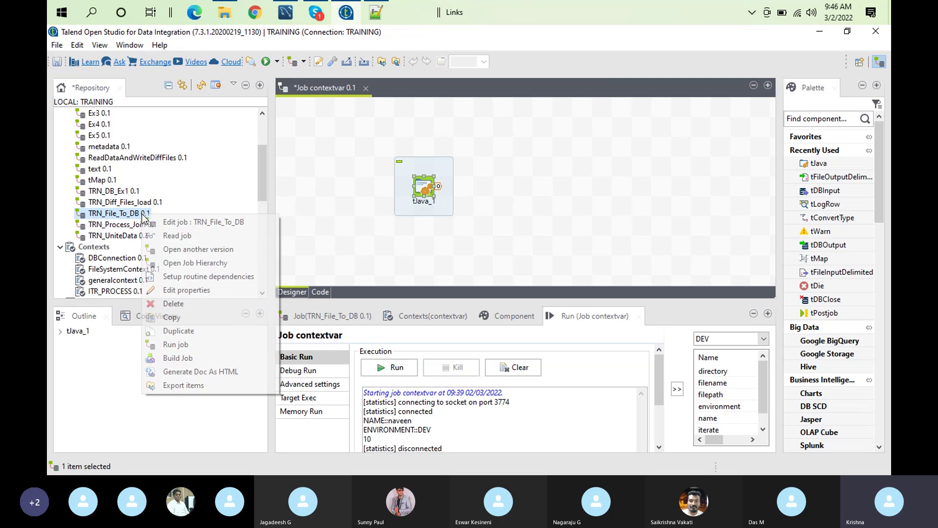
right_click(141, 216)
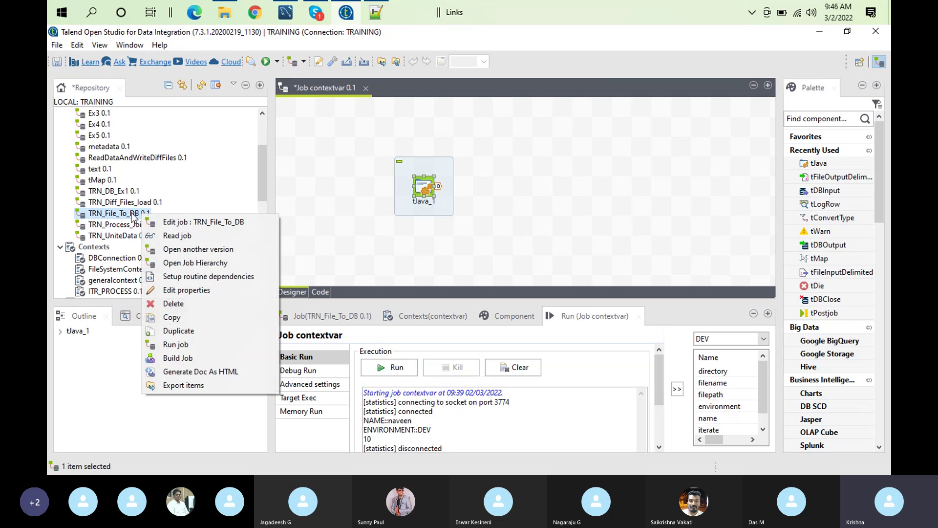
click(203, 336)
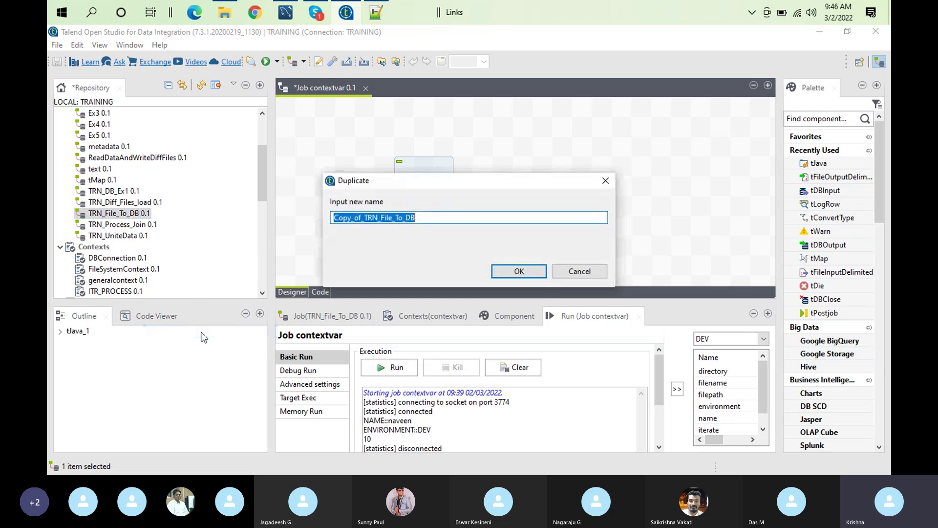
click(365, 218)
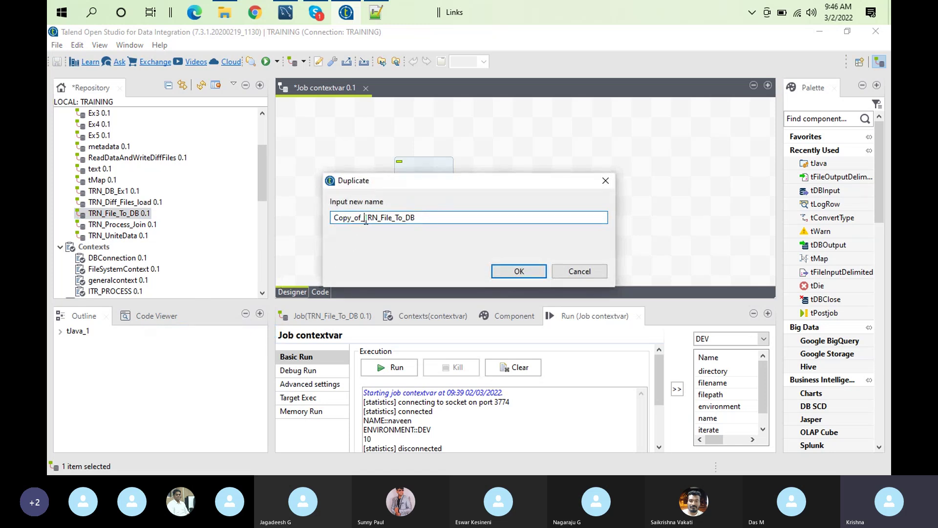
key(shift+Home)
key(BackSpace)
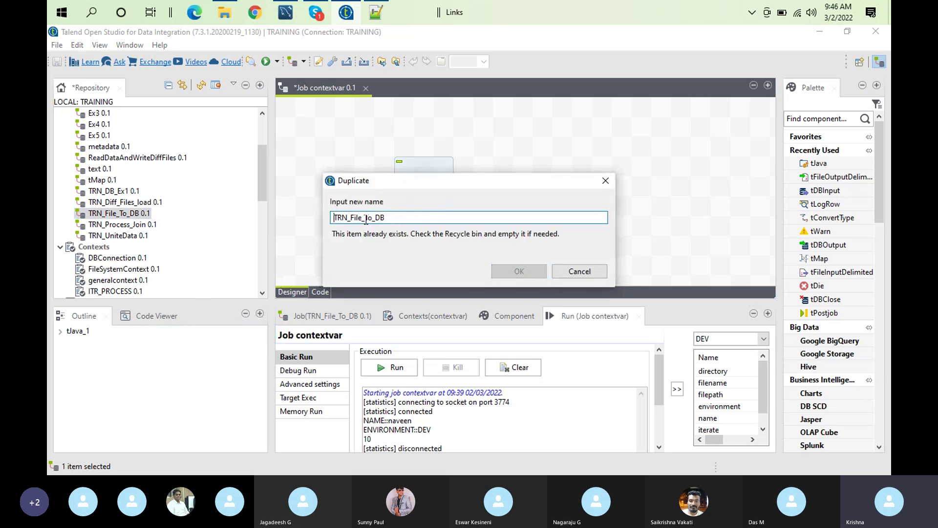
click(411, 216)
text(_context)
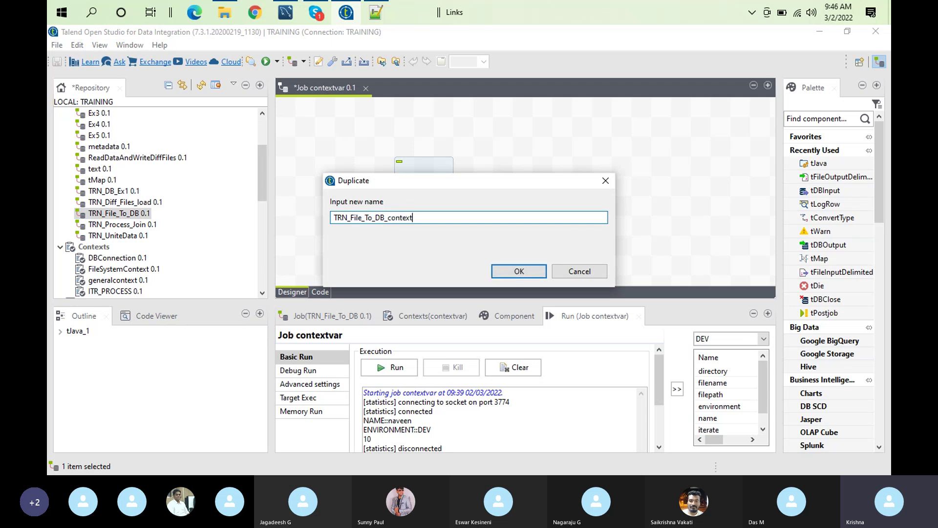
click(538, 273)
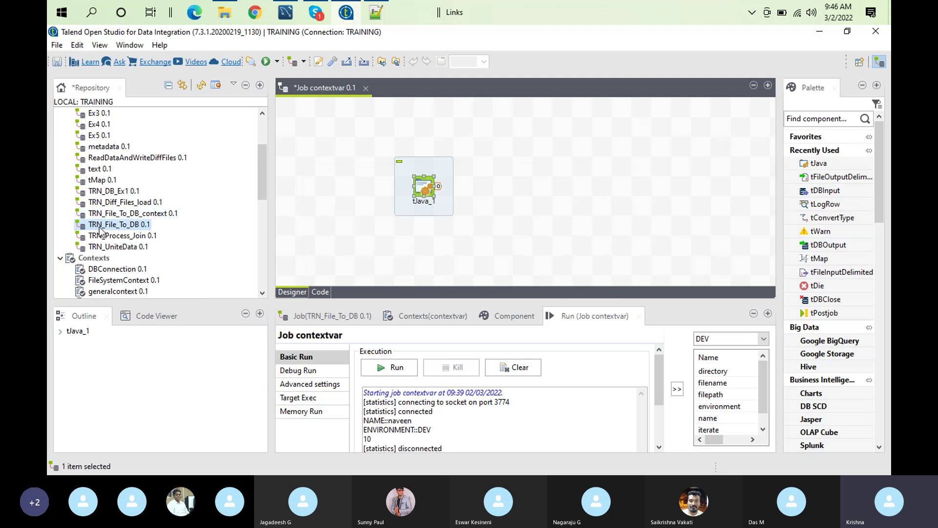
right_click(128, 225)
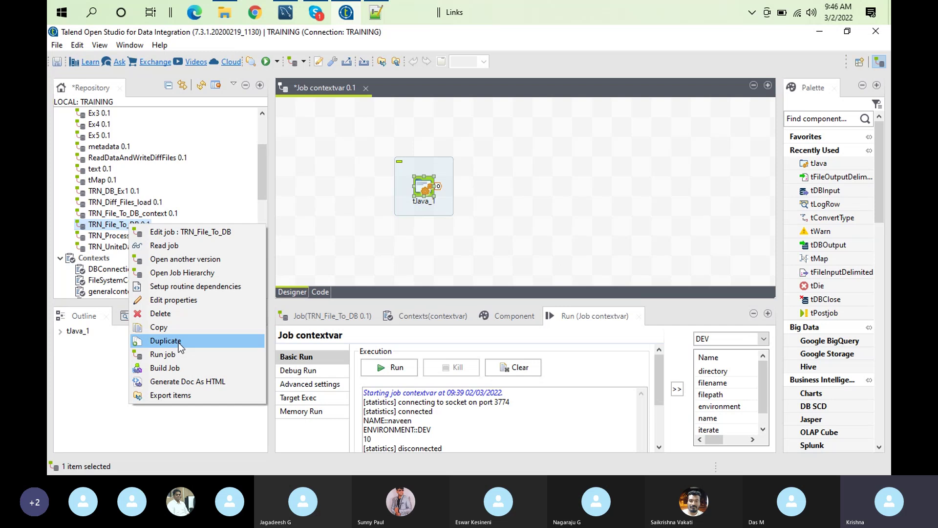
click(133, 215)
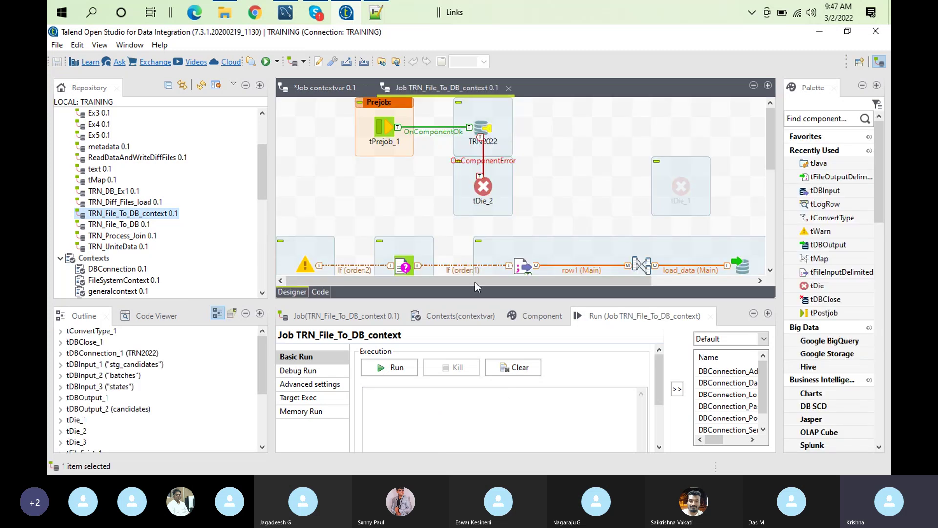
Delete the batches and states lookups and the stg_candidates-to-candidates subjob from the canvas
double_click(444, 89)
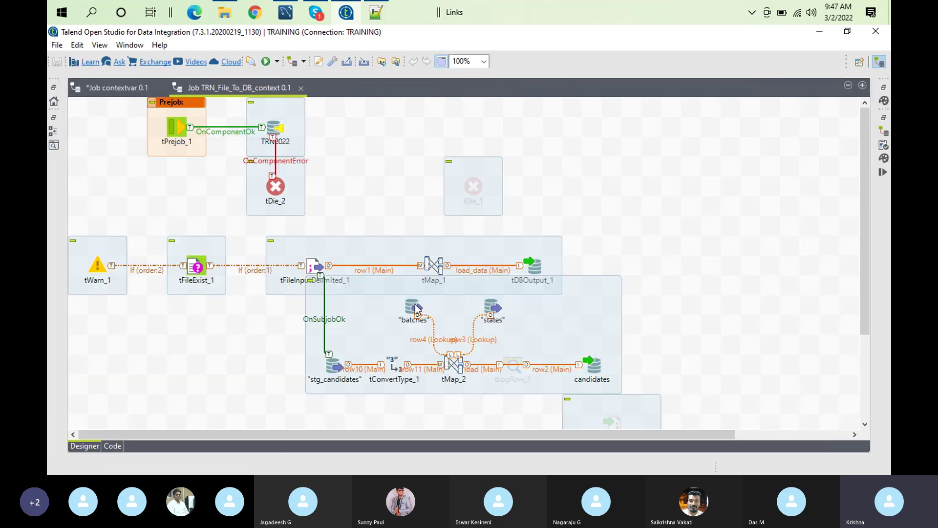
click(415, 308)
key(Delete)
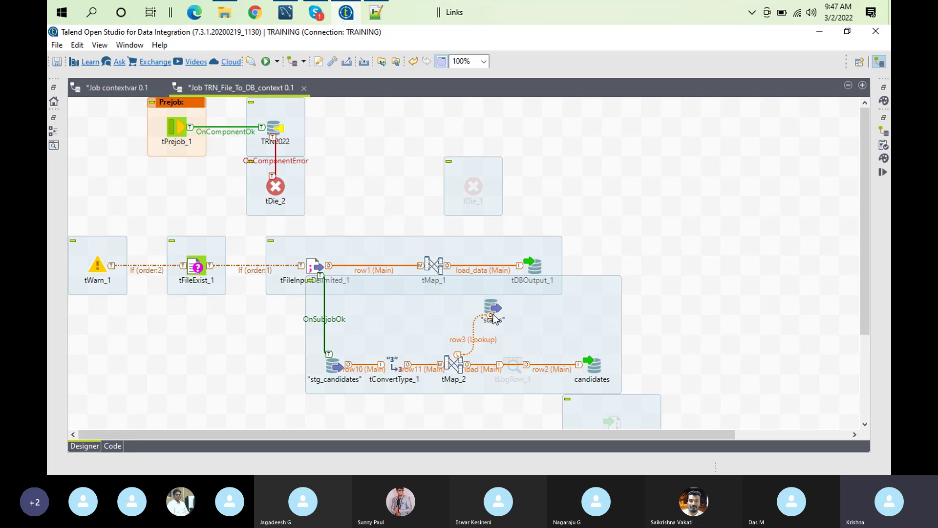
click(494, 313)
key(Delete)
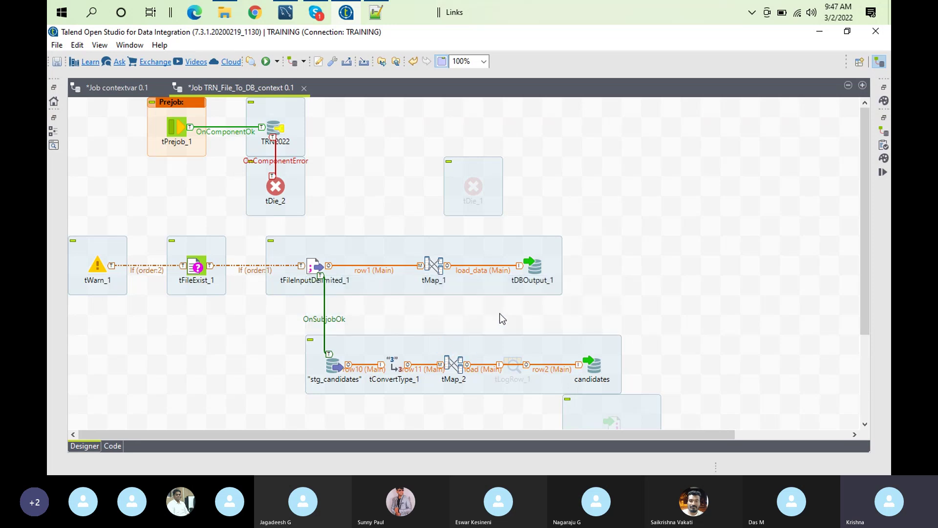
click(354, 346)
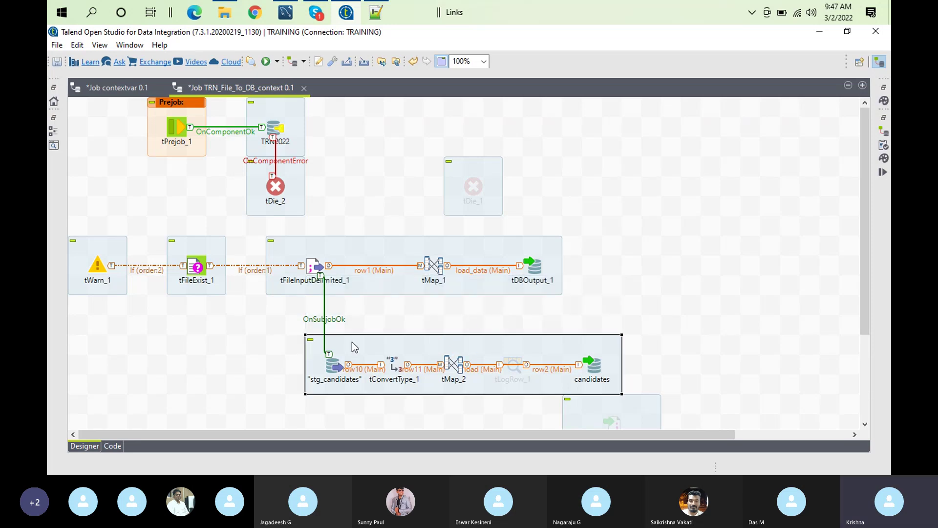
key(Delete)
Check the tDBOutput_1 and TRN2022 connection settings and restore the normal editor layout
double_click(536, 269)
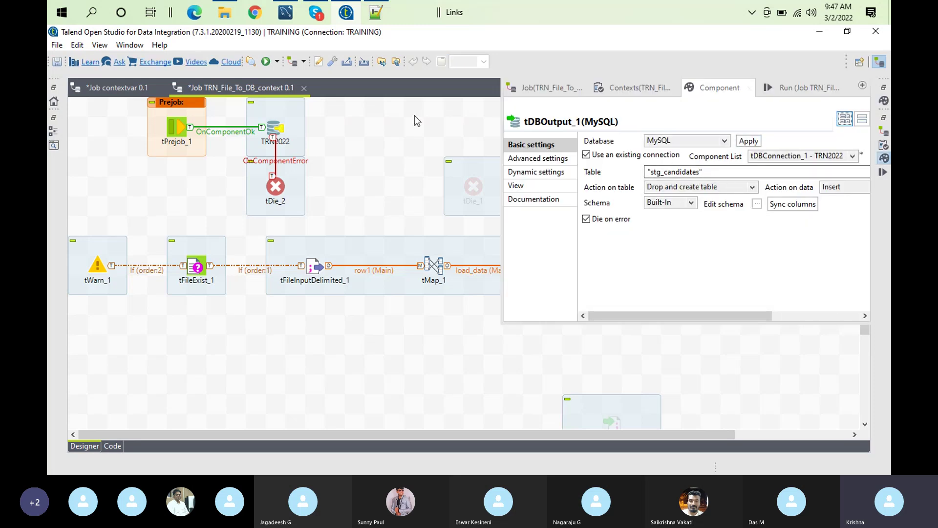
click(281, 121)
key(ctrl+m)
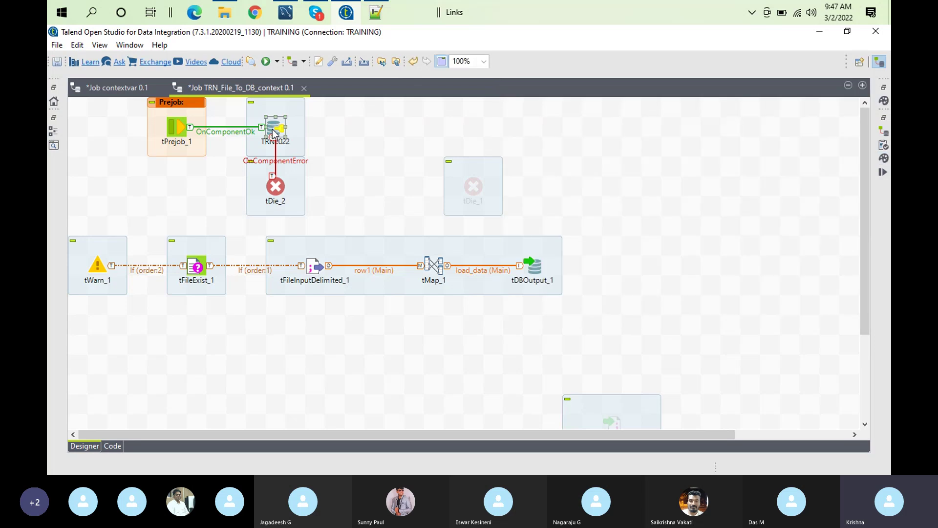
double_click(245, 88)
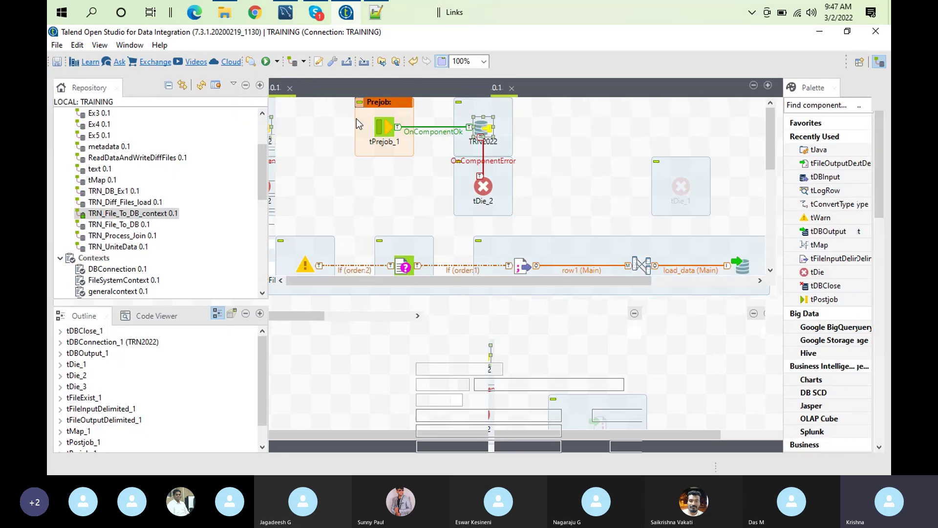
click(430, 310)
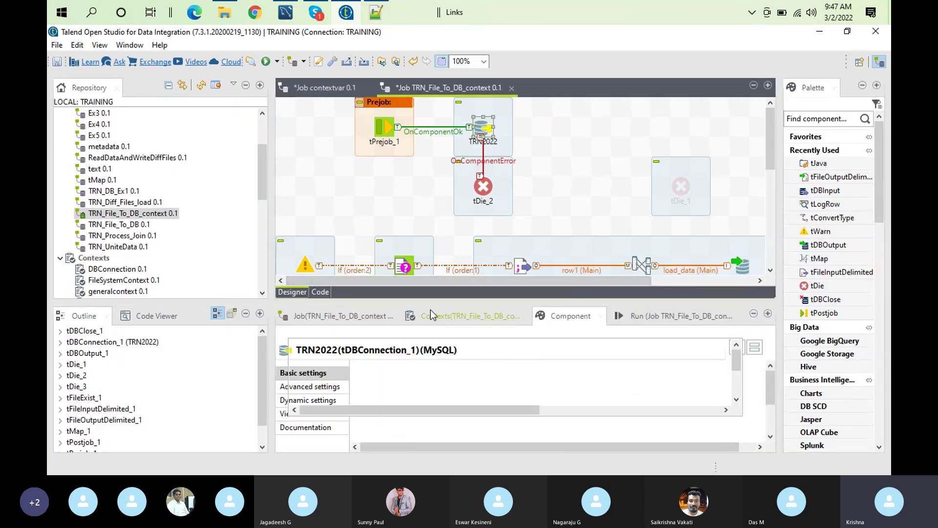
Replace the job's DBConnection context group with a fresh repository import, then list the DEV, PROD, SIT, UAT run contexts
double_click(430, 312)
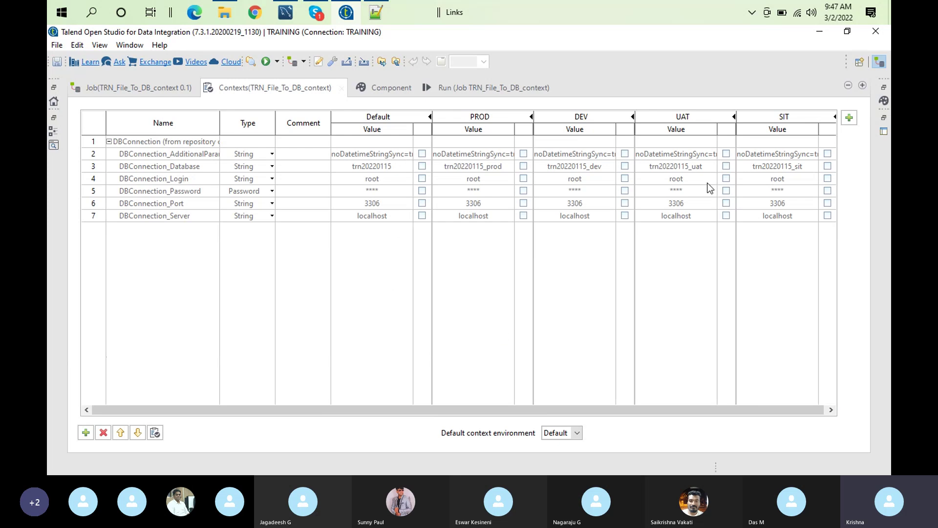
click(184, 143)
click(104, 433)
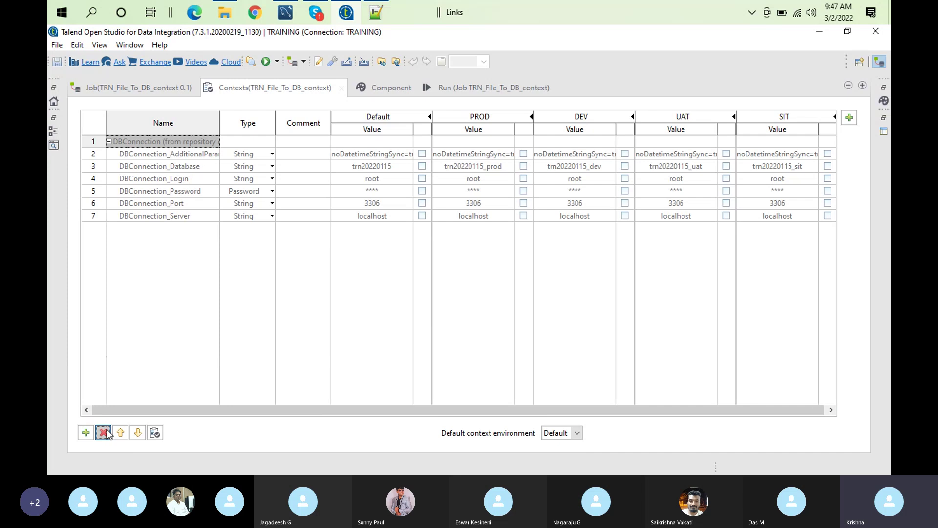
click(154, 433)
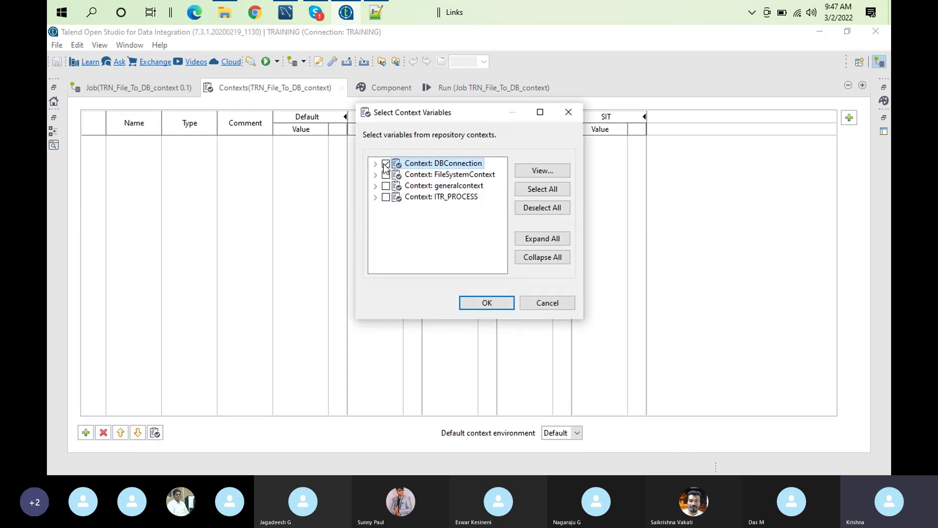
click(487, 303)
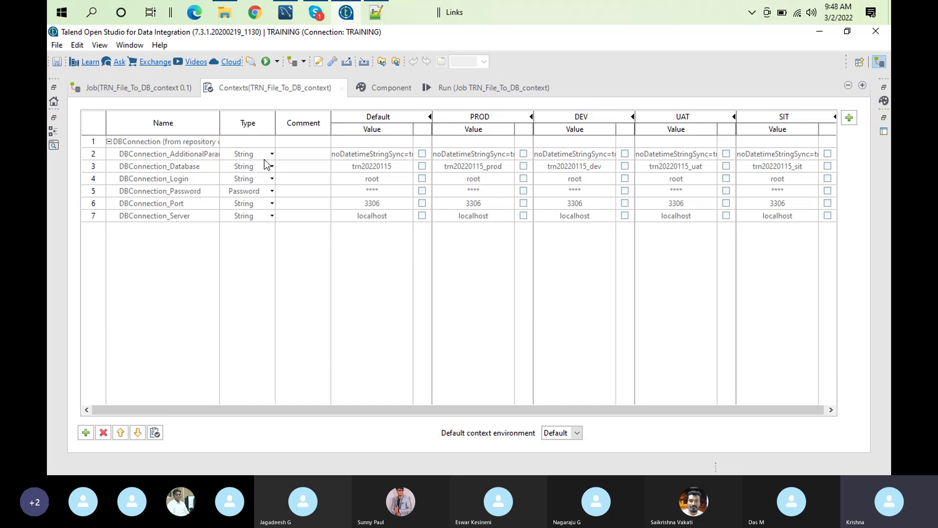
double_click(304, 81)
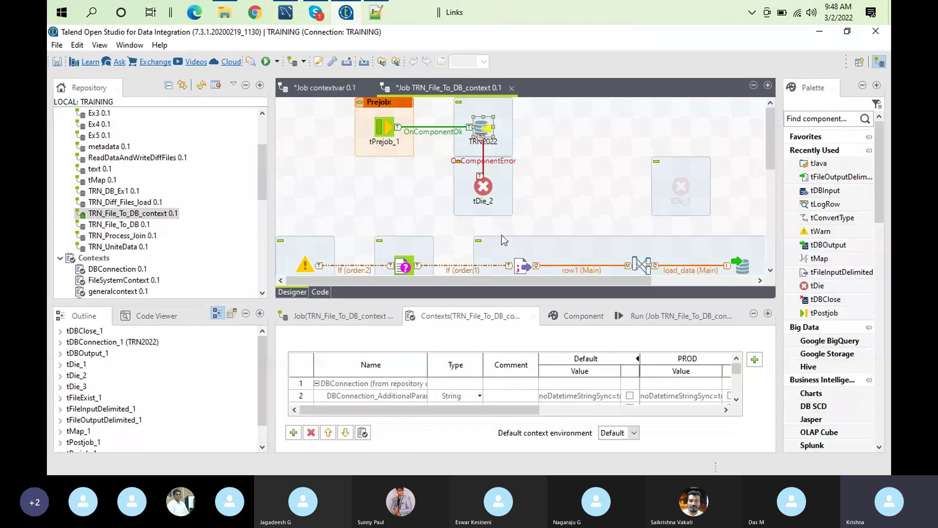
click(674, 316)
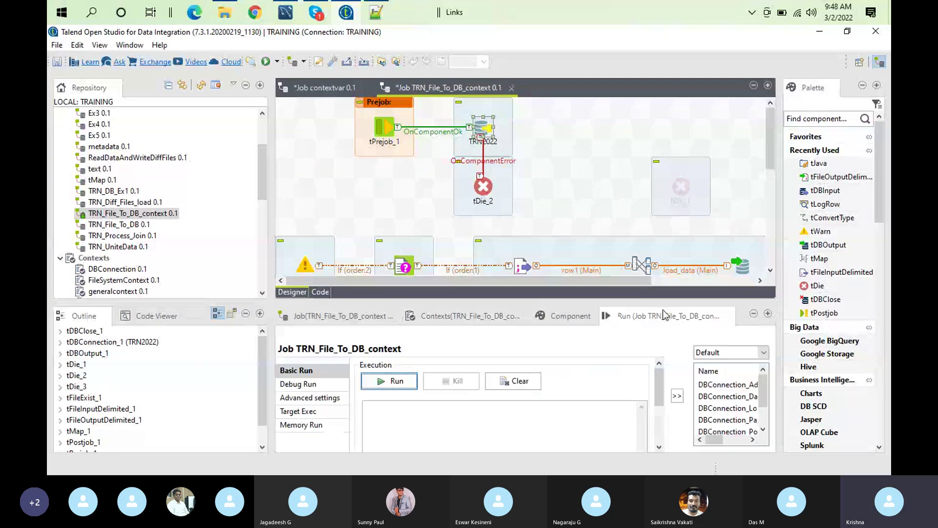
click(761, 353)
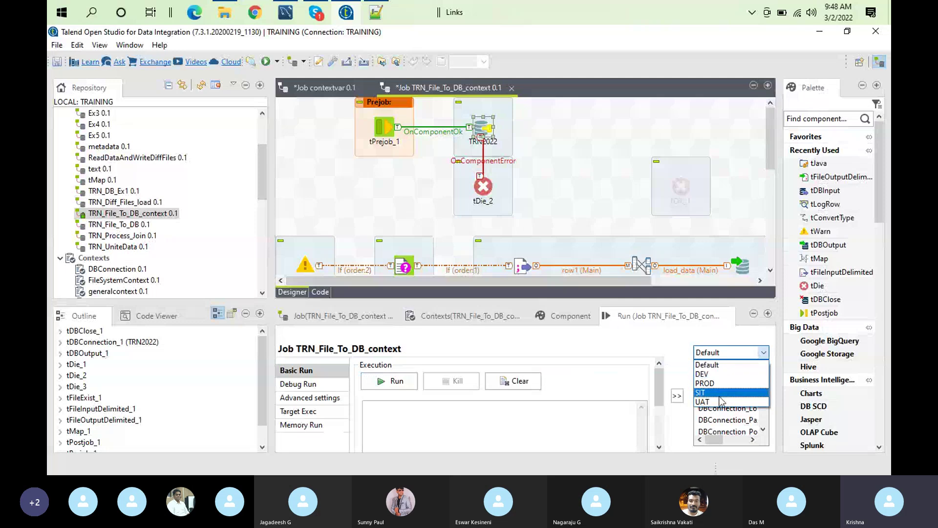
Review tDBOutput_1's Basic and Advanced settings, then show the TRN2022 connection's localhost/trn20220115 settings
click(742, 267)
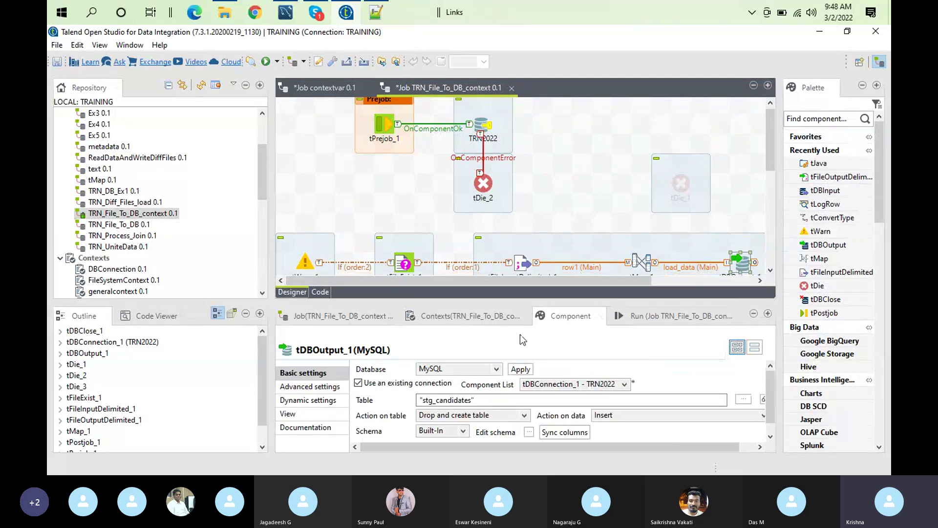
double_click(552, 315)
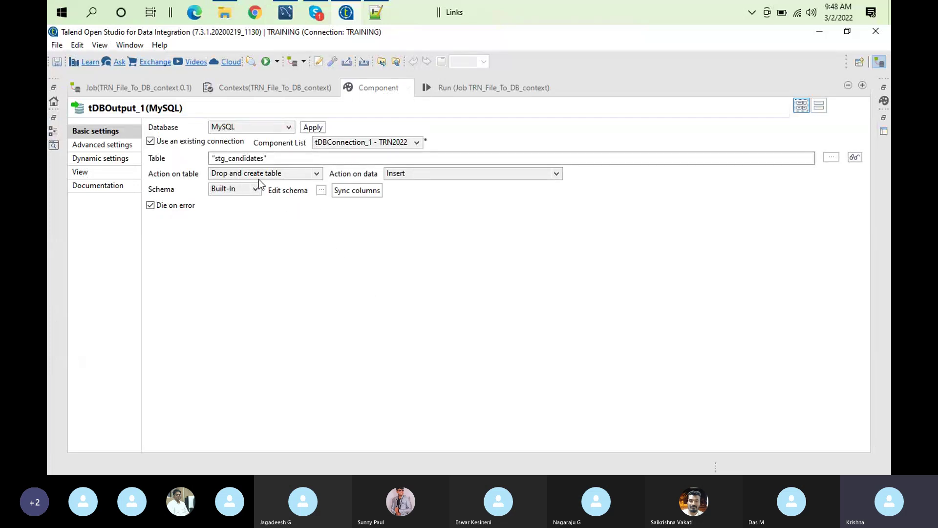
click(117, 147)
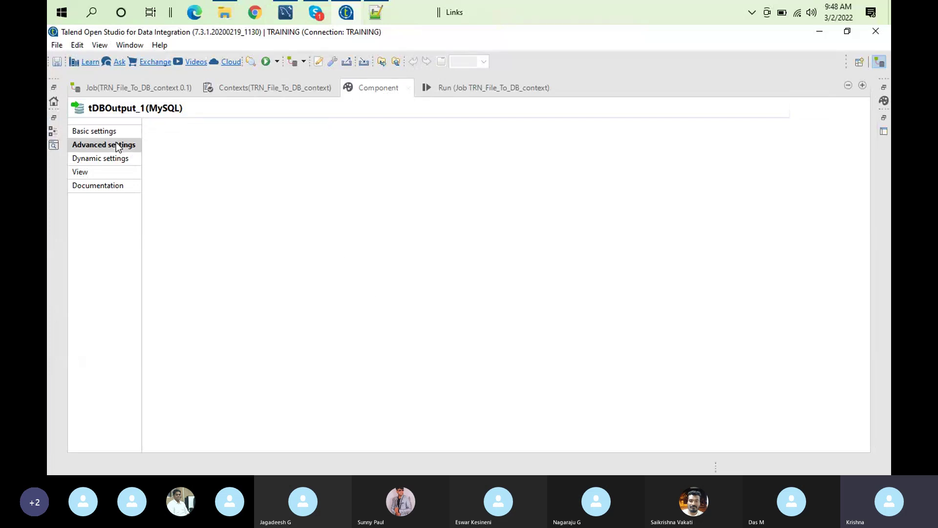
click(110, 132)
double_click(382, 79)
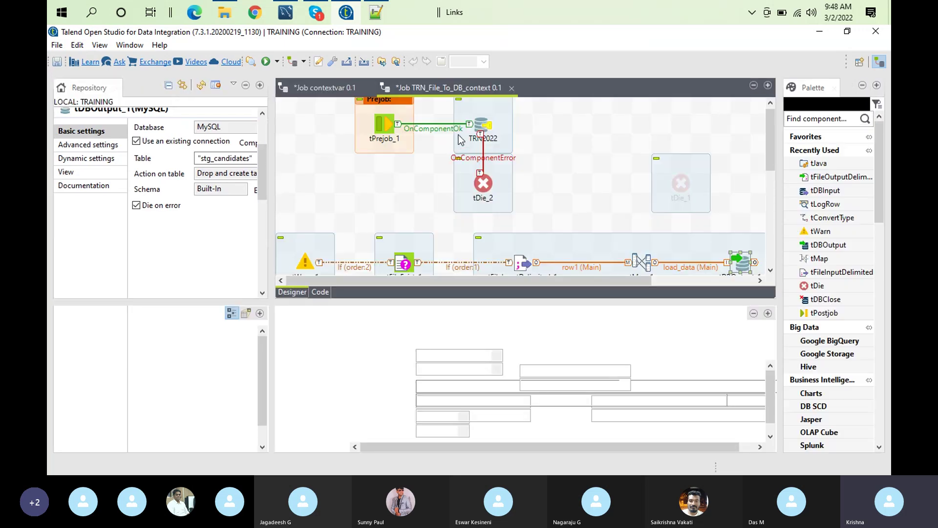
click(482, 126)
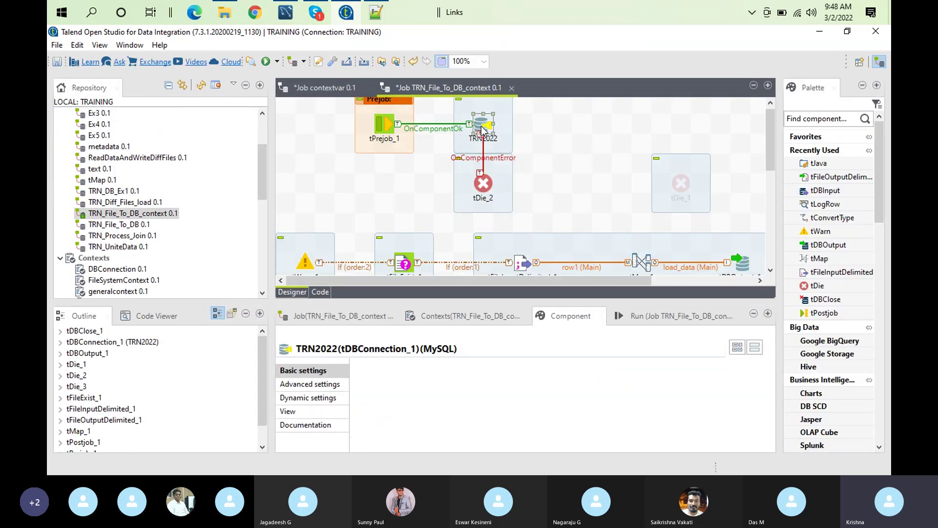
Switch TRN2022's Property Type to Built-In in the maximized Component view
double_click(585, 322)
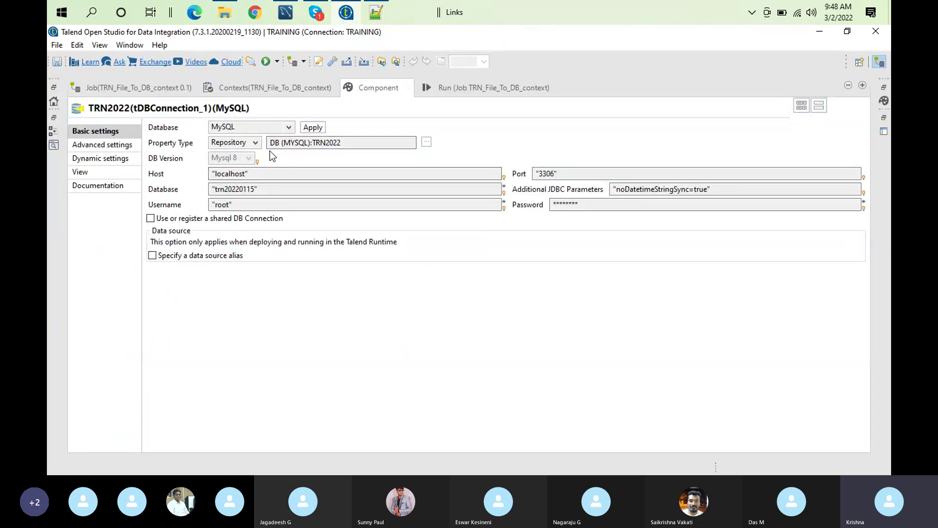
click(255, 143)
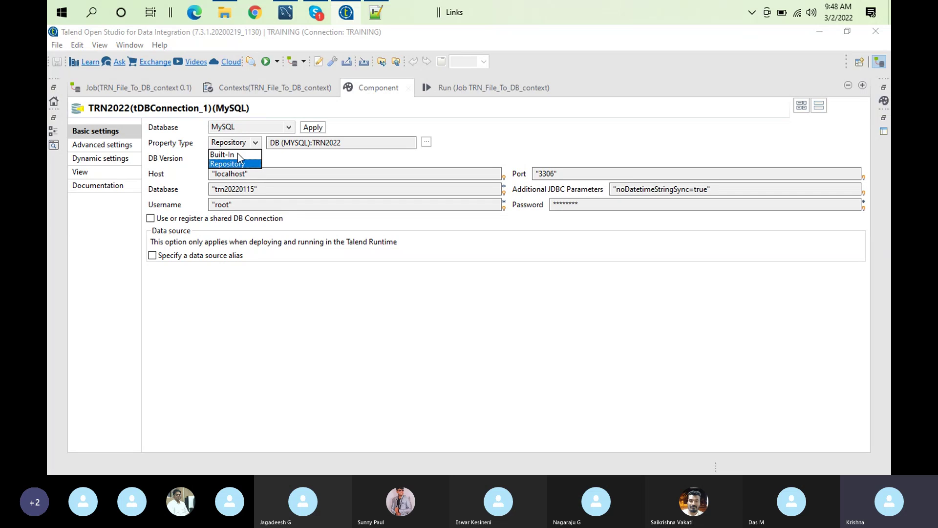
click(237, 155)
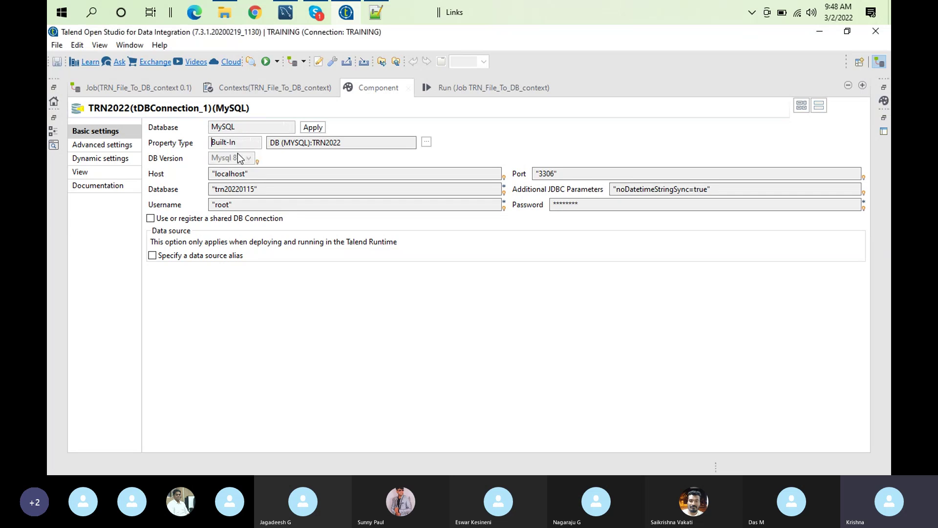
Replace the localhost Host value with context.DBConnection_Server
click(257, 174)
key(BackSpace)
key(BackSpace)
key(BackSpace)
key(BackSpace)
key(BackSpace)
key(BackSpace)
key(BackSpace)
key(BackSpace)
key(BackSpace)
key(BackSpace)
key(BackSpace)
text(context)
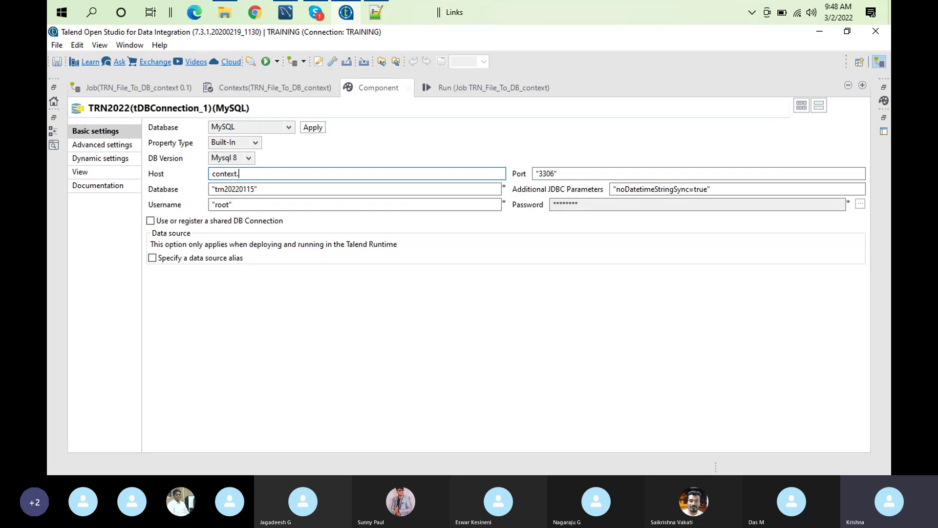
text(.)
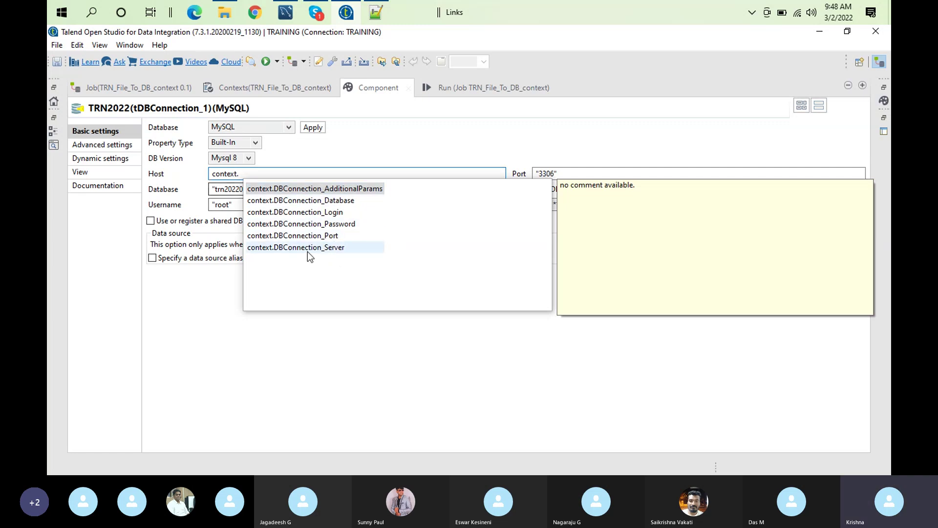
double_click(312, 248)
Clear the trn20220115 Database value and begin typing 'context.'
click(274, 188)
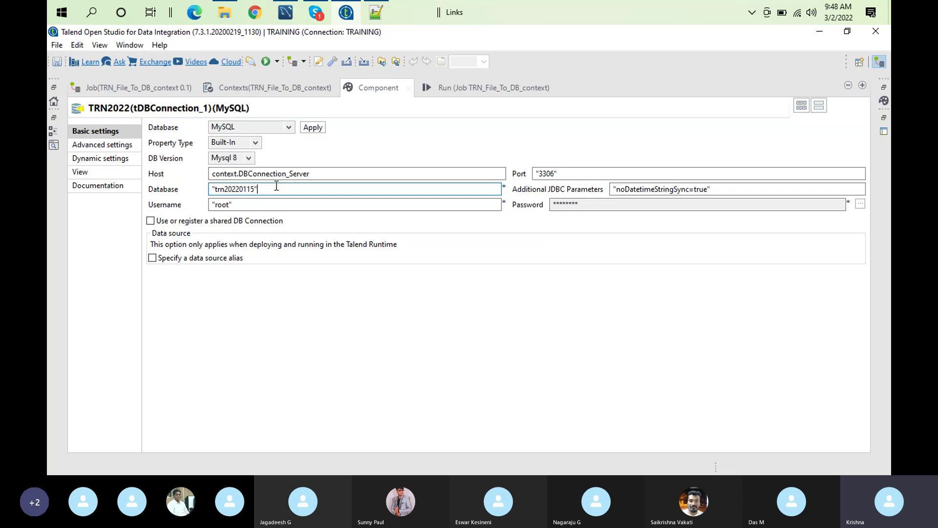
key(ctrl+a)
key(BackSpace)
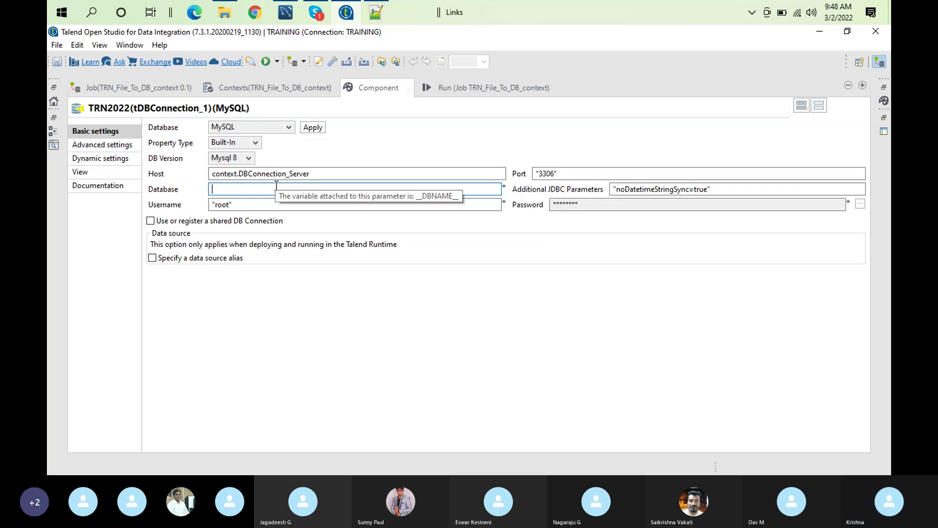
text(co)
key(BackSpace)
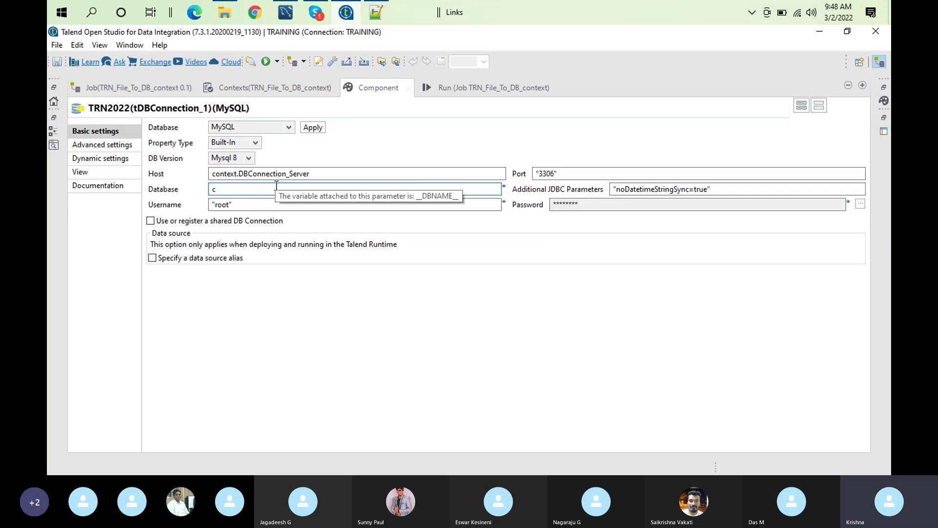
text(ontext.)
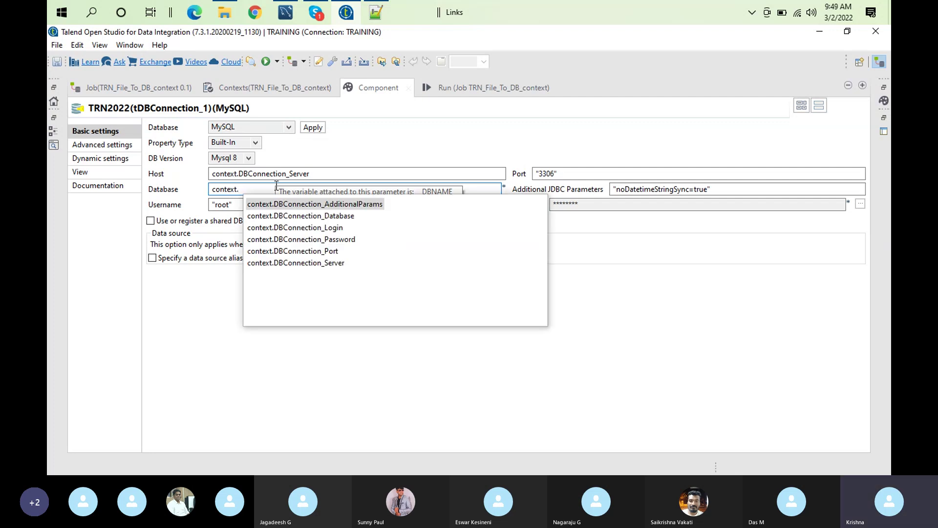
Set Database to context.DBConnection_Database and Username to context.DBConnection_Login
click(335, 215)
double_click(335, 215)
click(292, 206)
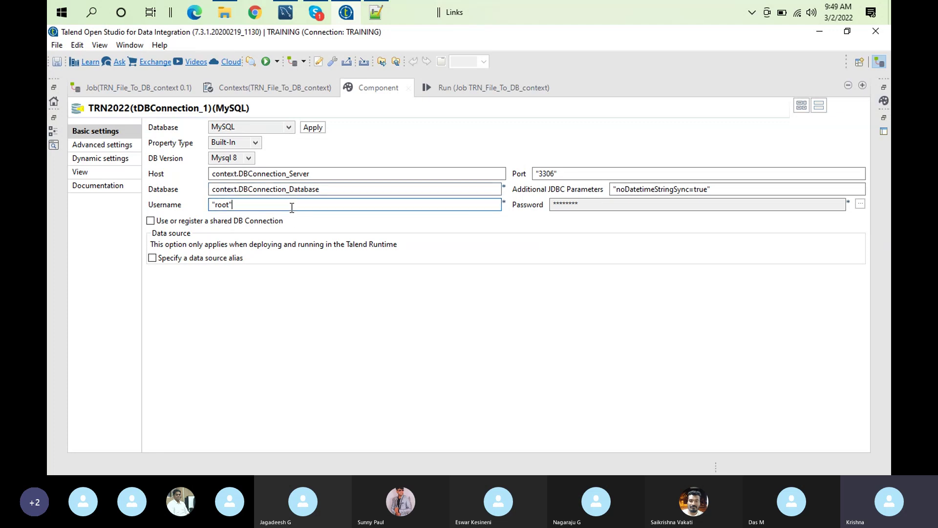
key(ctrl+a)
key(BackSpace)
text(conte)
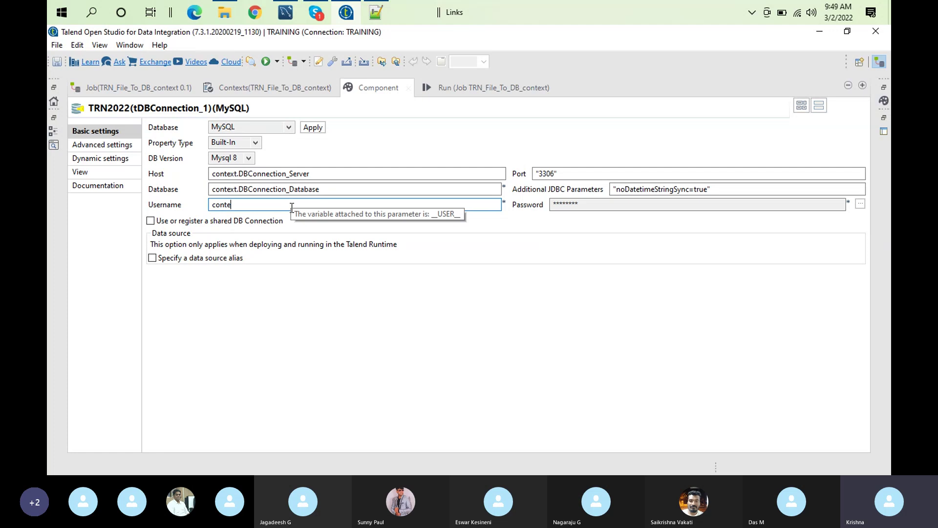
text(xt.)
double_click(323, 248)
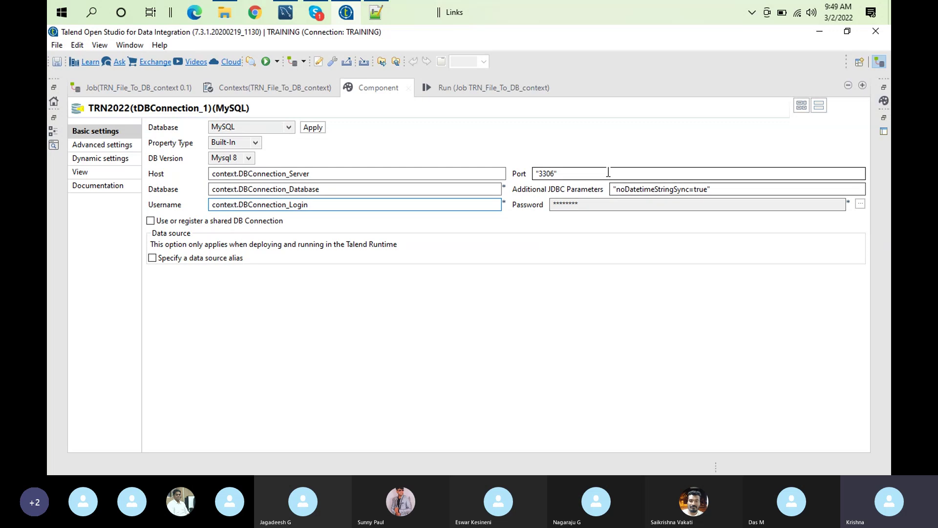
Replace the additional JDBC parameters with context.AdditionalParams
click(736, 192)
key(ctrl+a)
key(BackSpace)
text(conte)
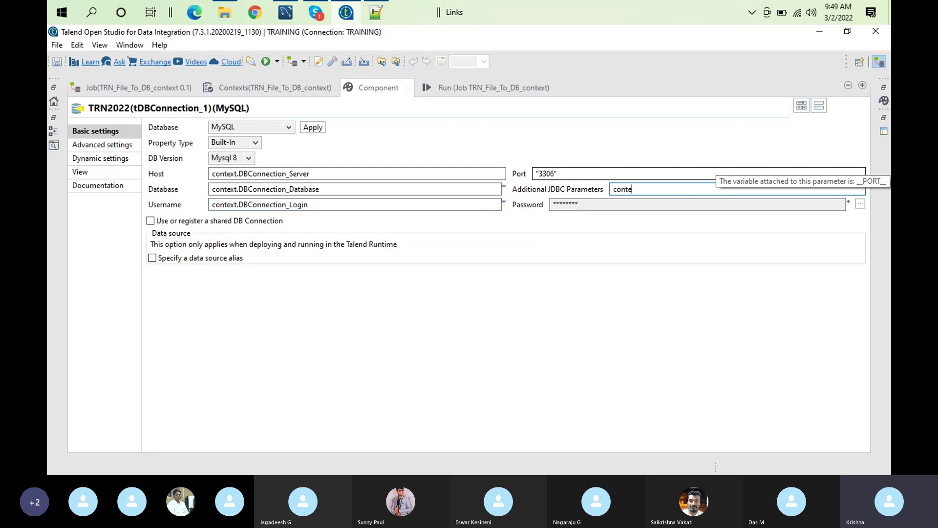
text(xt.)
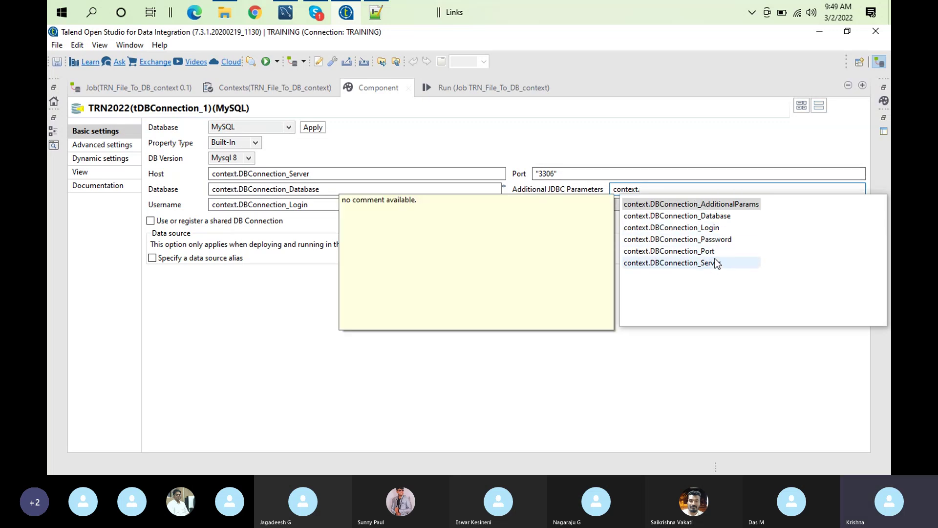
double_click(729, 207)
Replace the hard-coded port 3306 with context.DBConnection_Port
click(572, 173)
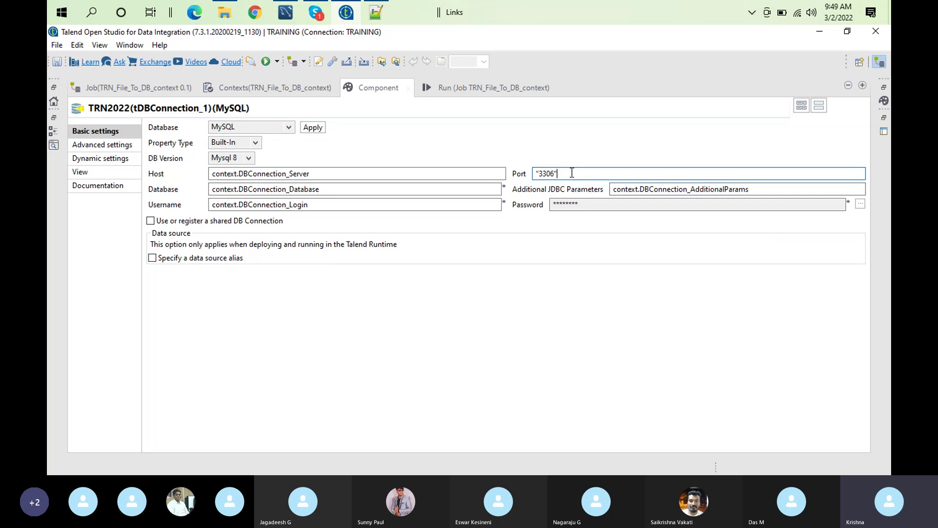
key(Delete)
key(Delete)
key(Delete)
key(Delete)
key(Delete)
key(Delete)
text(context.)
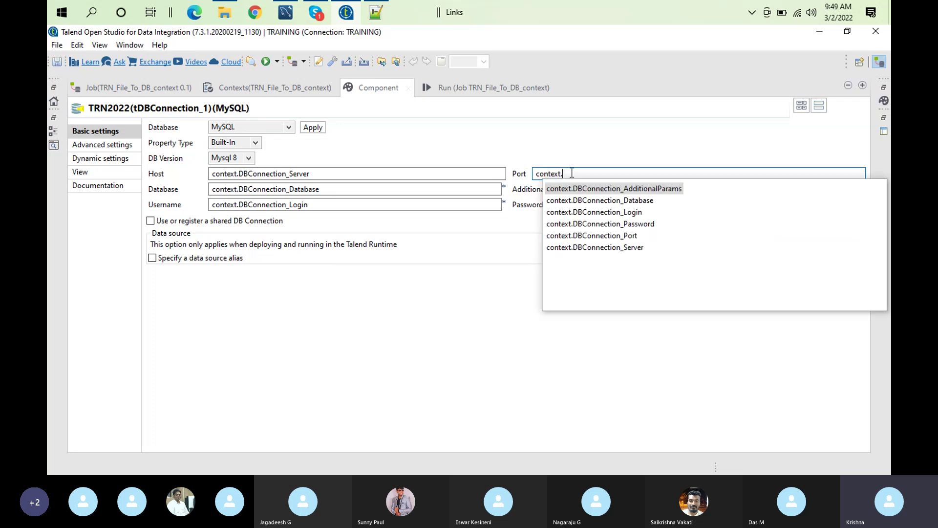
double_click(622, 237)
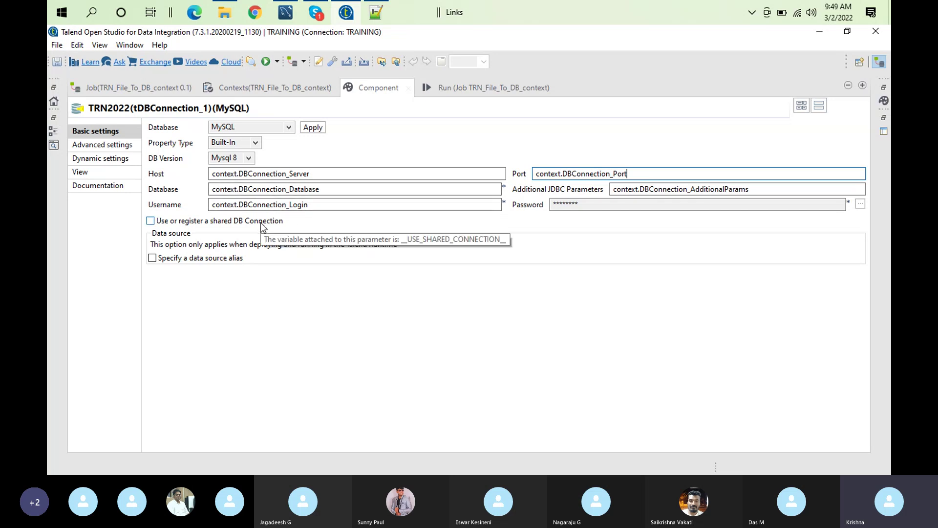
click(632, 207)
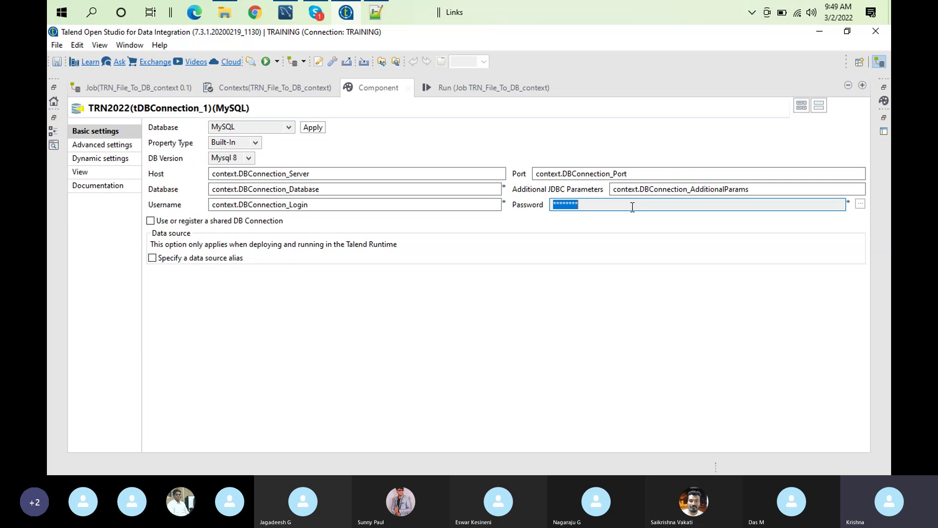
Enter context.DBConnection_Password in the password dialog and confirm with OK
click(866, 203)
click(860, 204)
text(c)
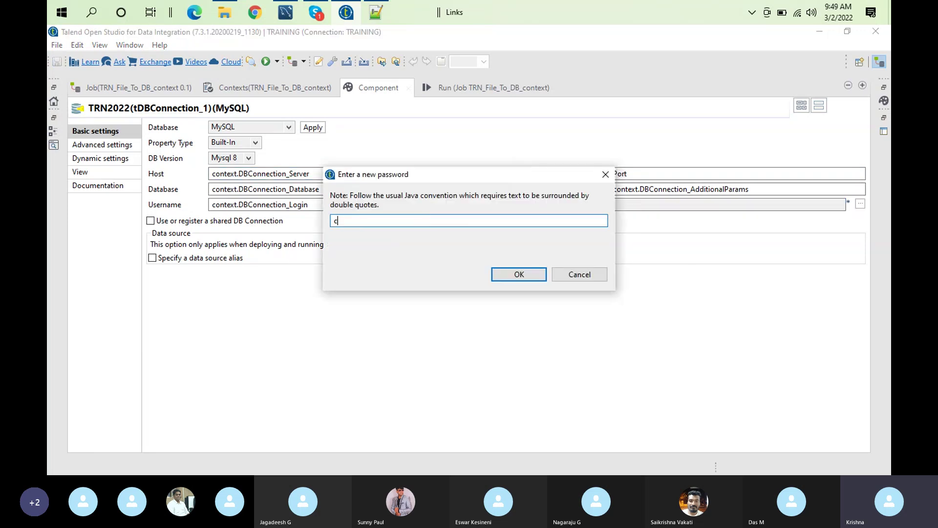
text(ontext.p)
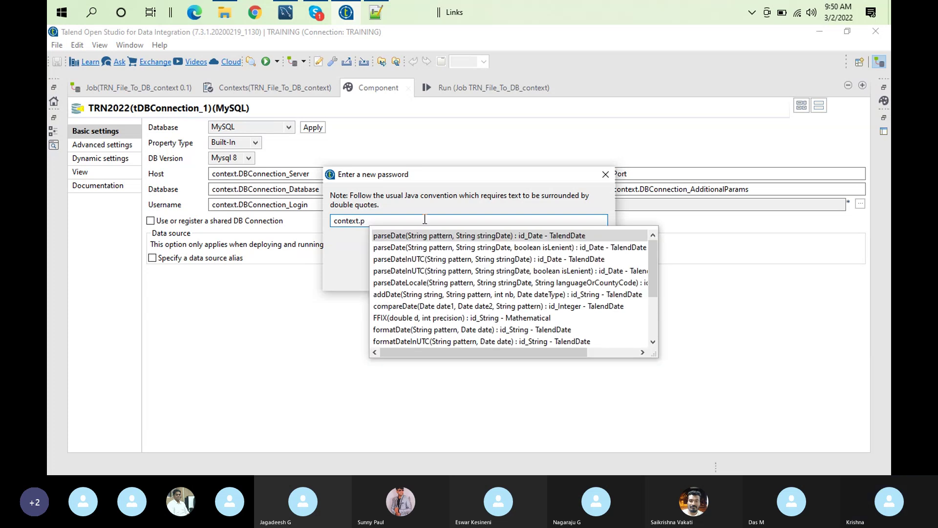
key(BackSpace)
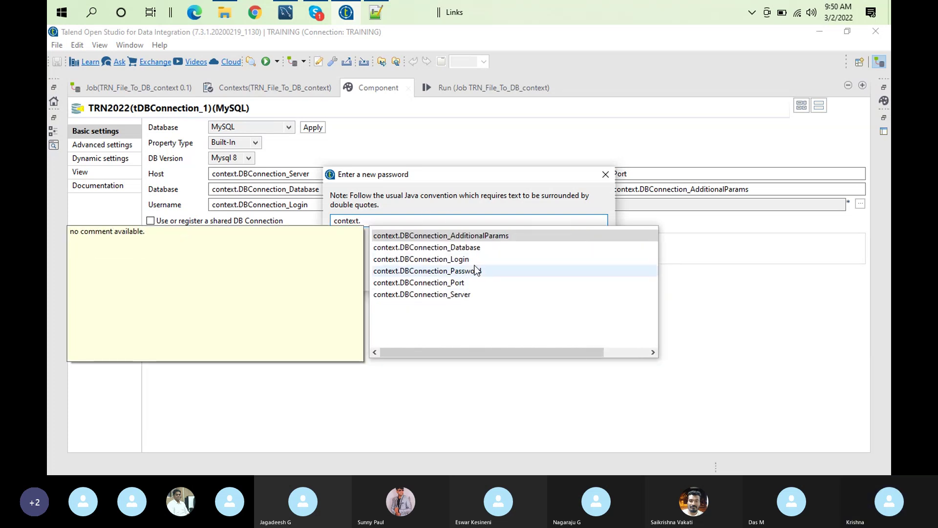
click(479, 271)
double_click(479, 271)
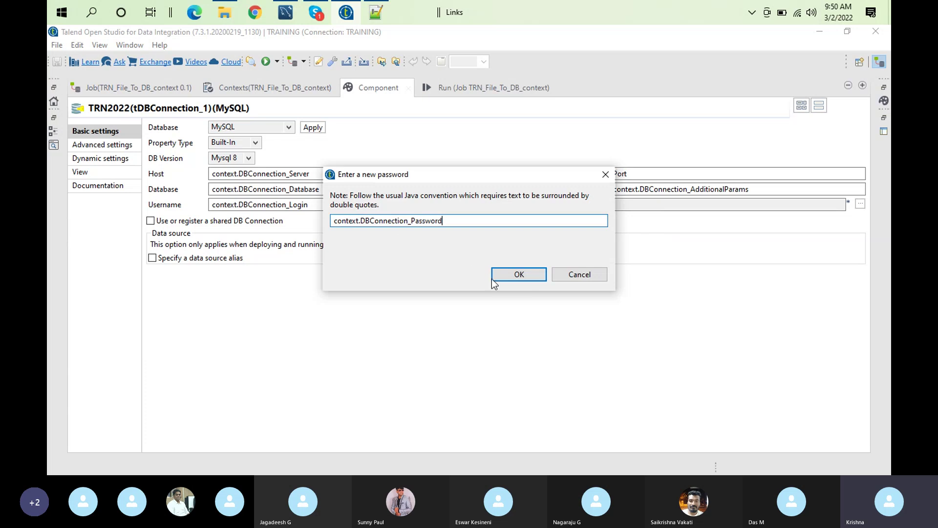
click(510, 275)
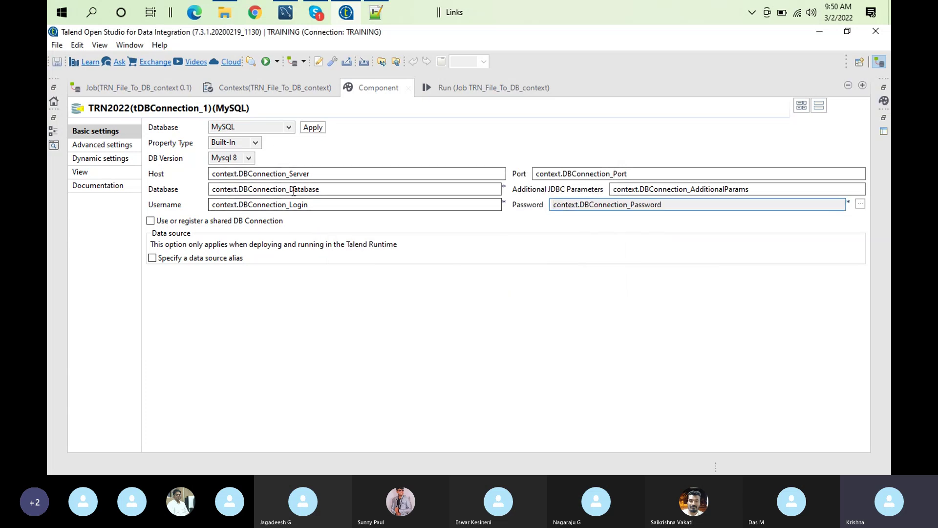
Review the DBConnection values for Default, PROD, DEV, UAT and SIT in the Contexts tab
click(272, 87)
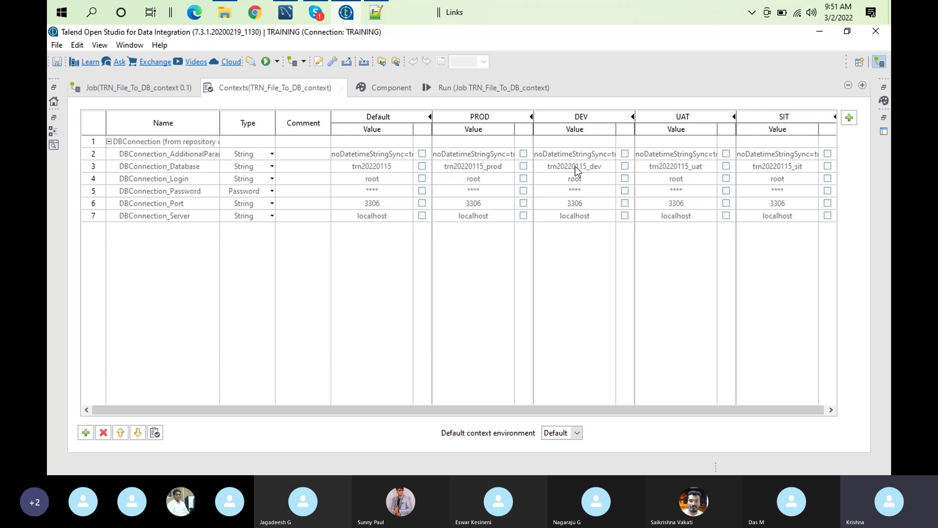
double_click(469, 87)
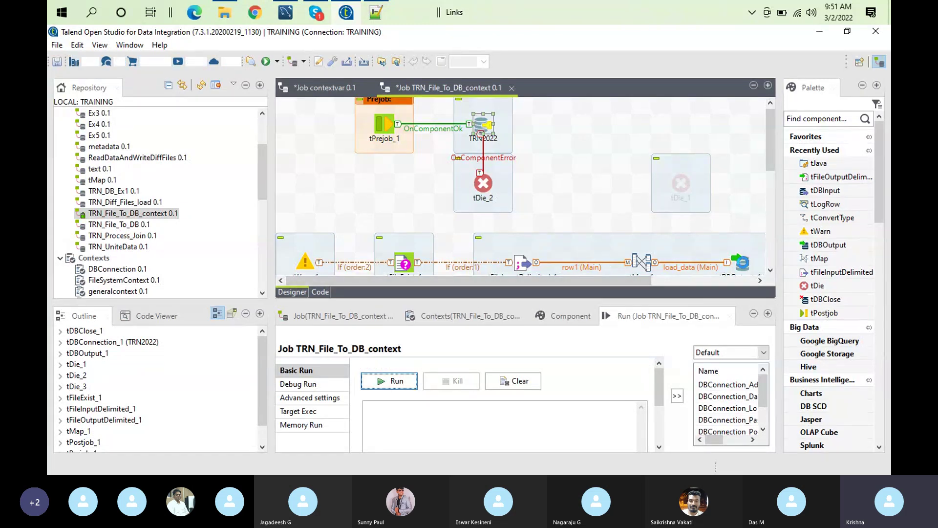
Check the tDBOutput and TRN2022 settings, then select DEV as run context and clear the log
double_click(742, 264)
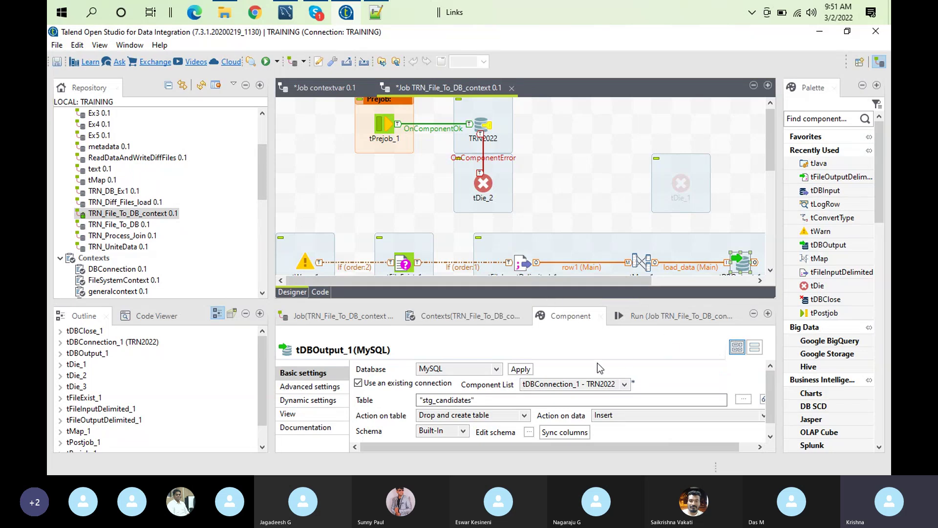
click(486, 126)
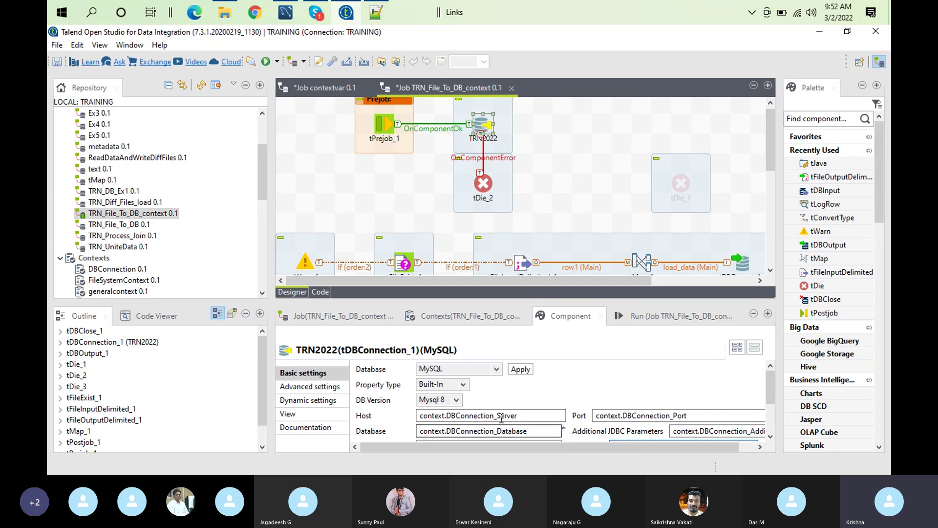
click(672, 318)
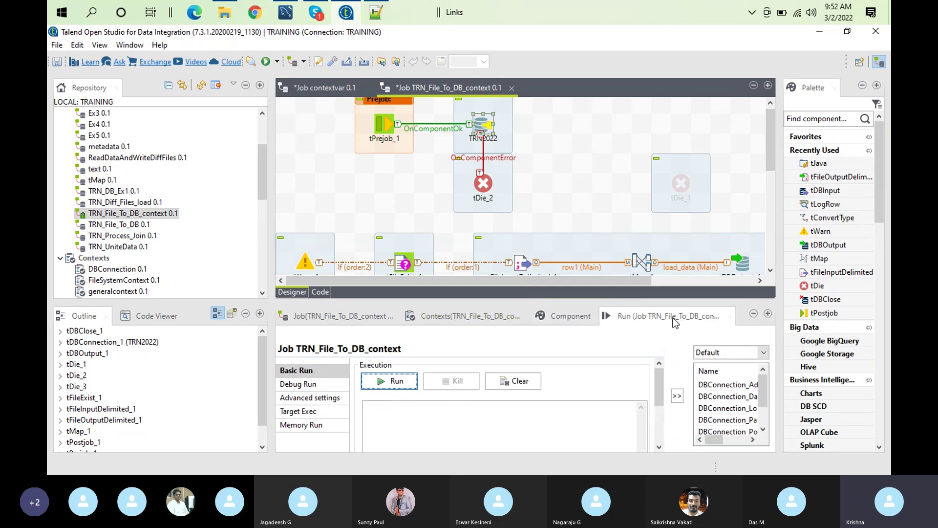
click(763, 352)
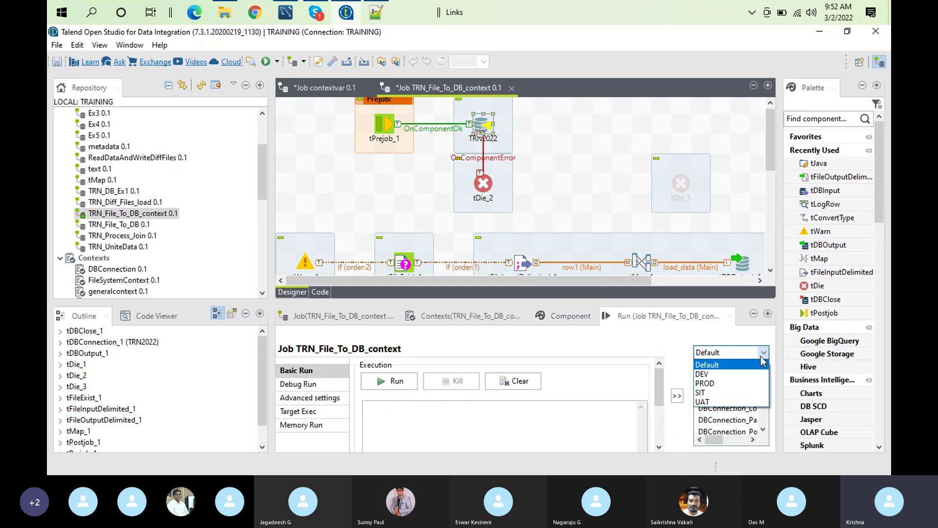
click(702, 374)
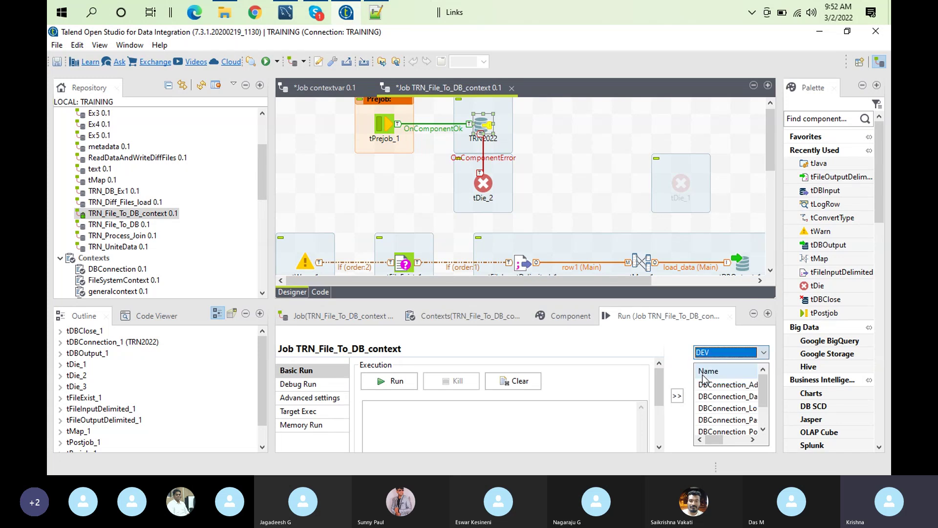
click(503, 380)
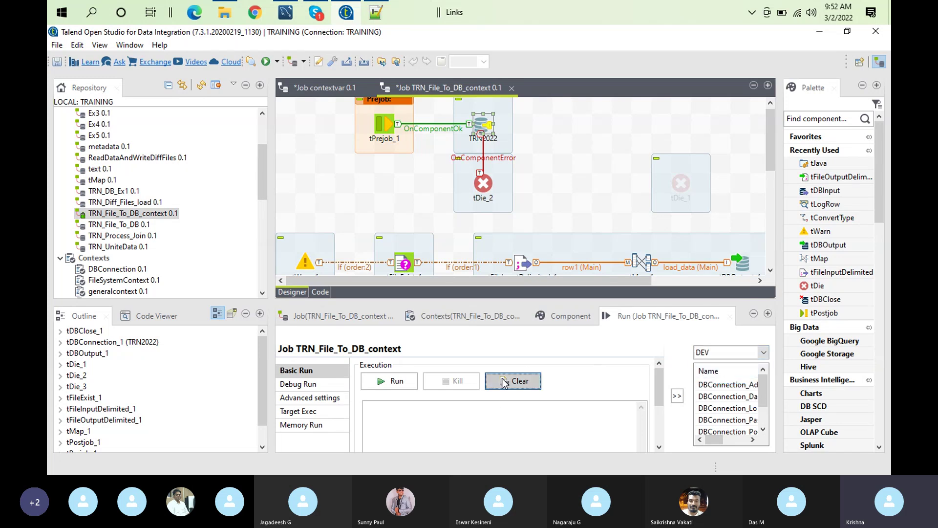
Run the job in DEV and read the unknown table trn20220115_dev.stg_candidates error
click(403, 384)
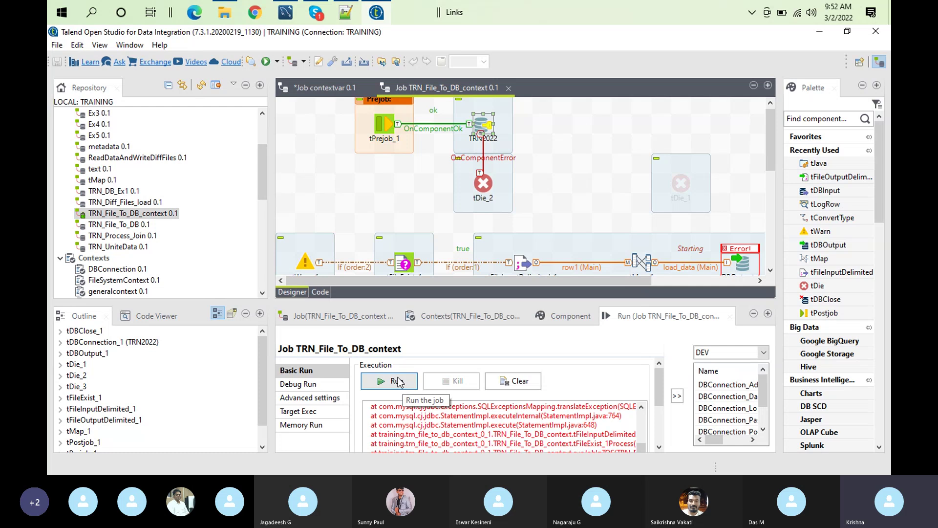
double_click(620, 320)
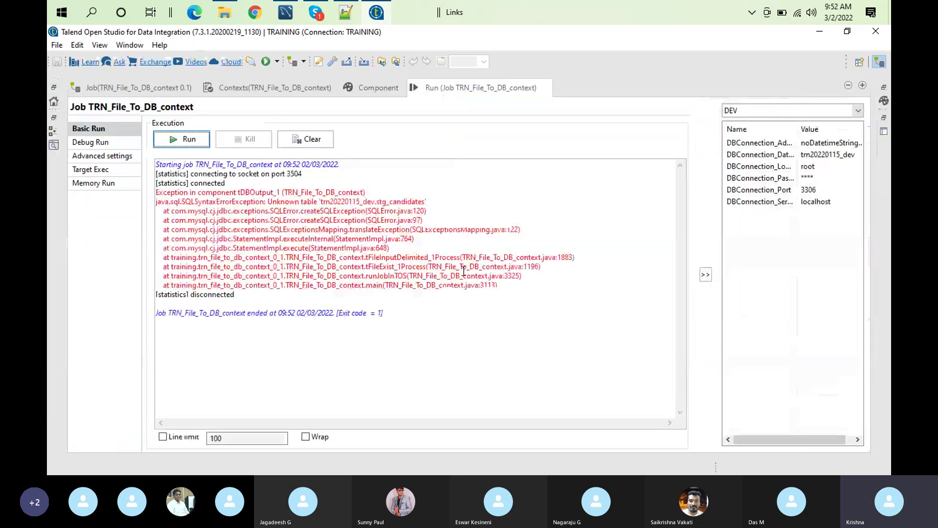
double_click(444, 90)
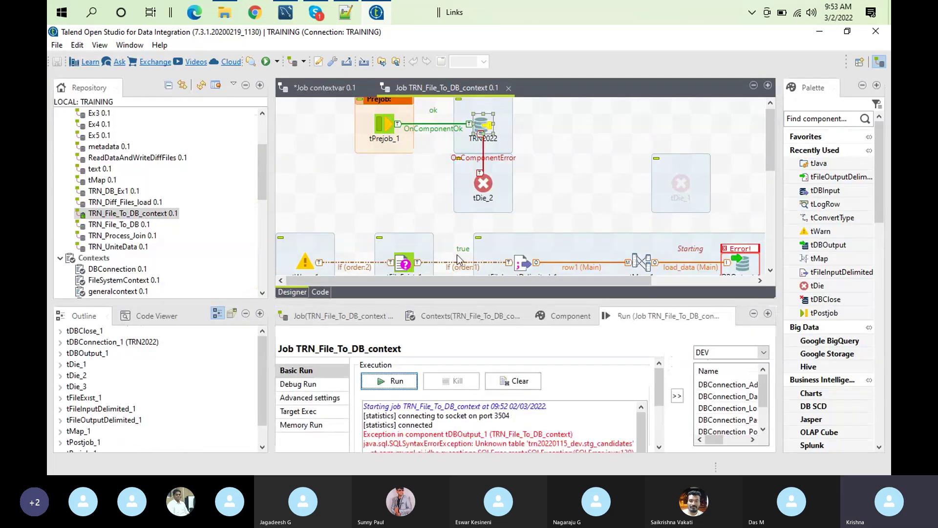
double_click(740, 263)
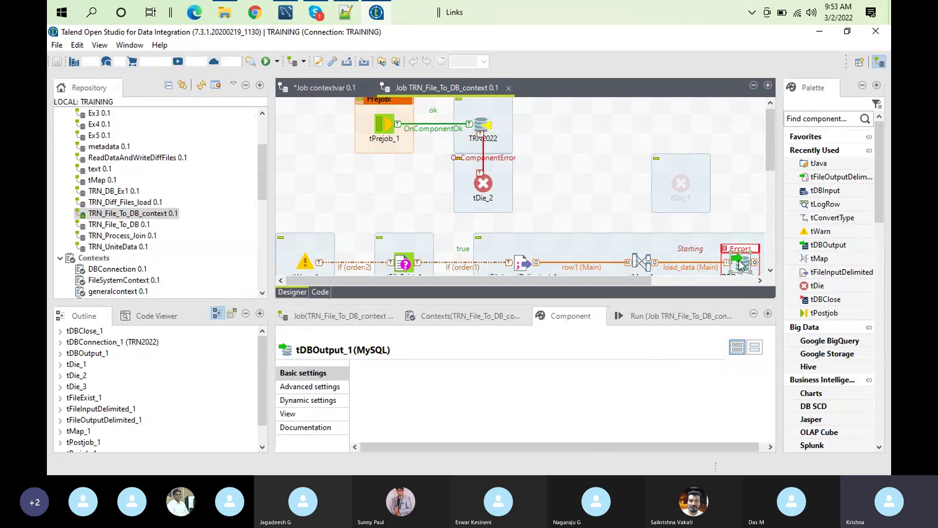
Set tDBOutput_1's Action on table to 'Drop table if exists and create'
double_click(570, 317)
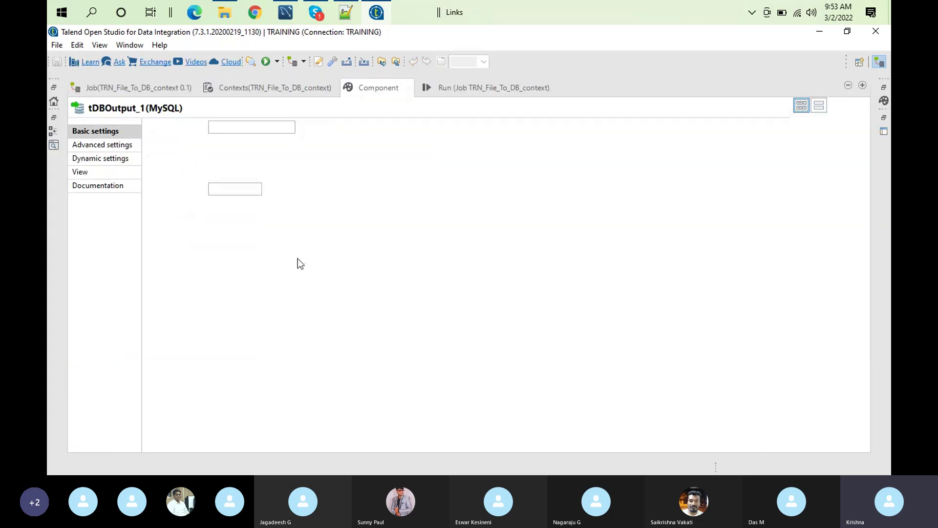
click(253, 172)
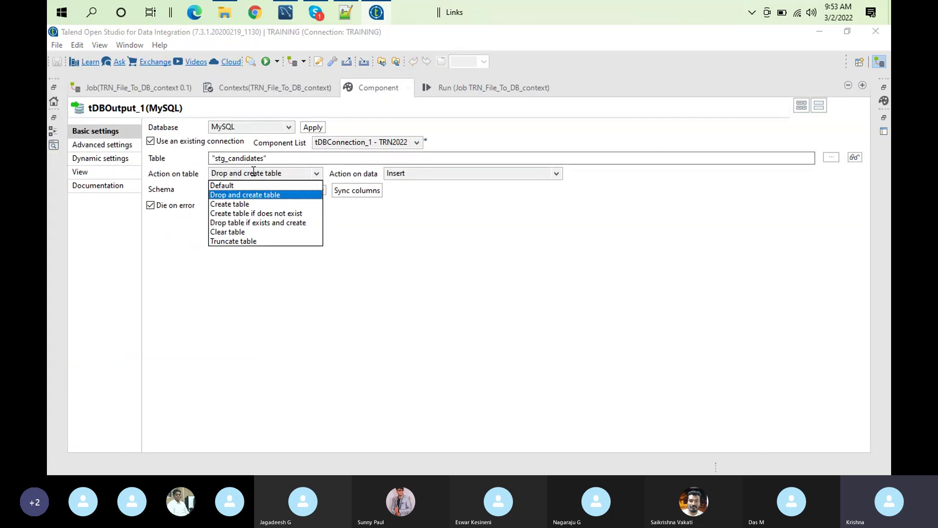
click(244, 222)
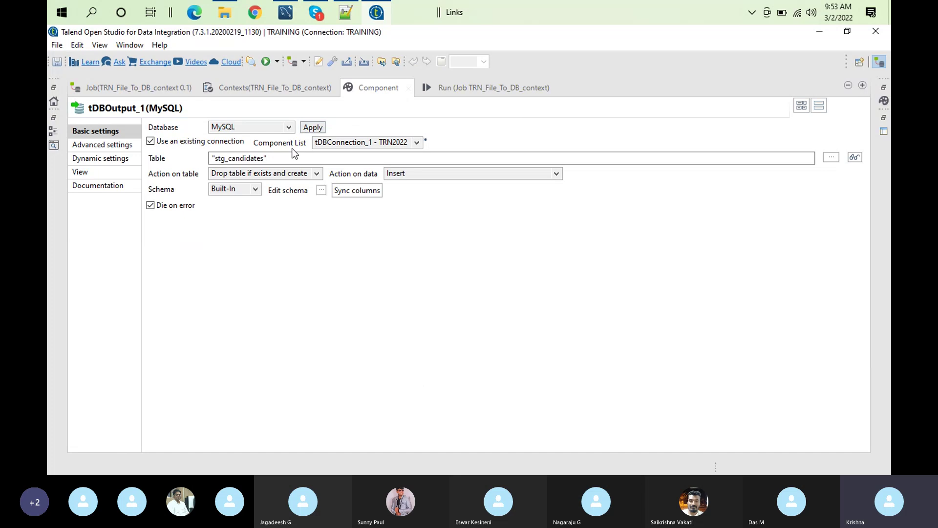
click(299, 173)
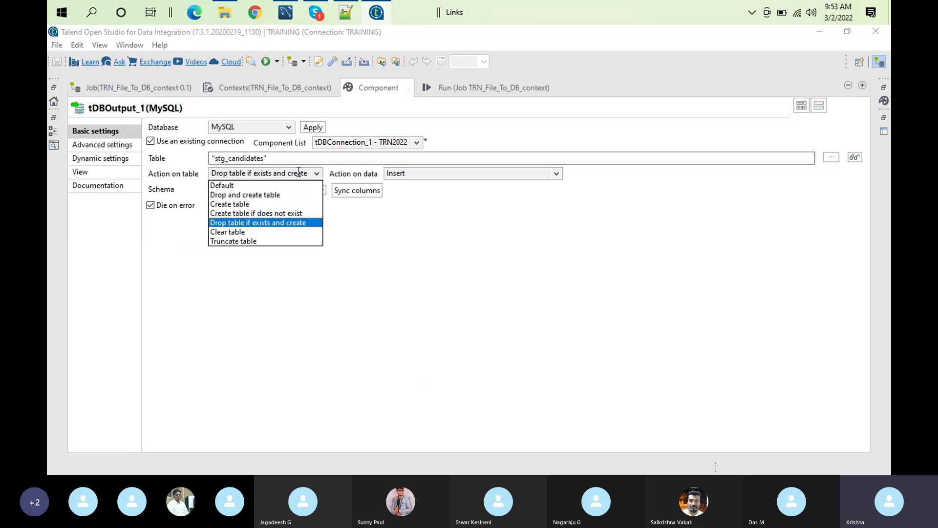
click(441, 253)
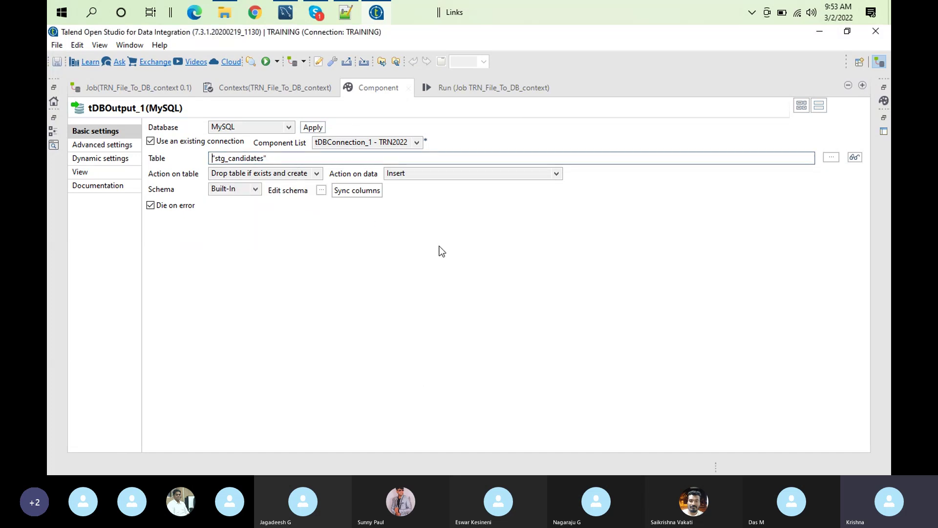
click(480, 89)
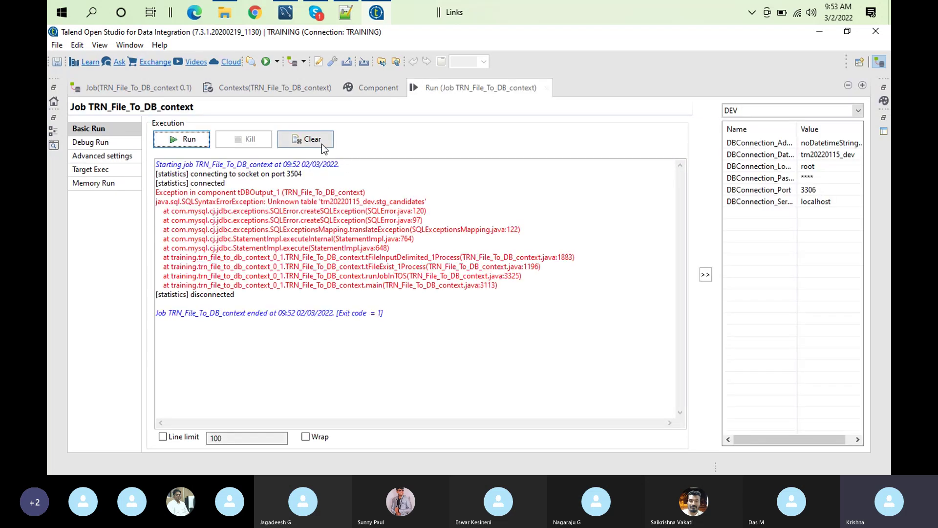
Clear the error log and rerun the job in DEV, loading 6 rows to the output
click(306, 139)
click(189, 140)
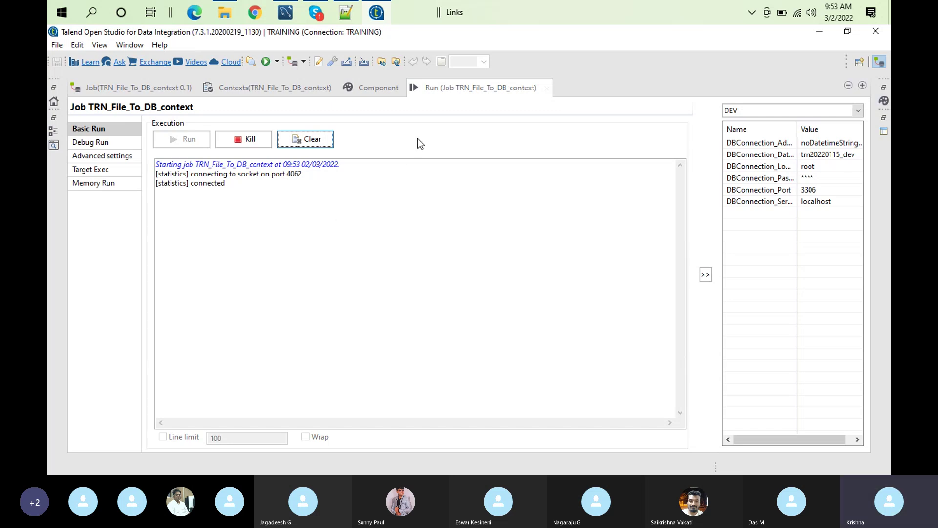
double_click(429, 87)
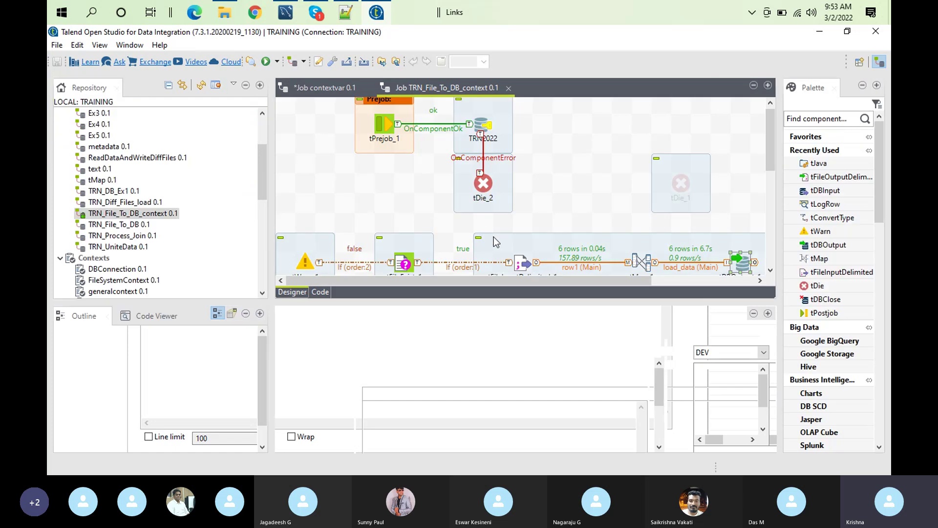
In MySQL Workbench, expand trn20220115_dev's Tables to confirm stg_candidates exists
click(285, 12)
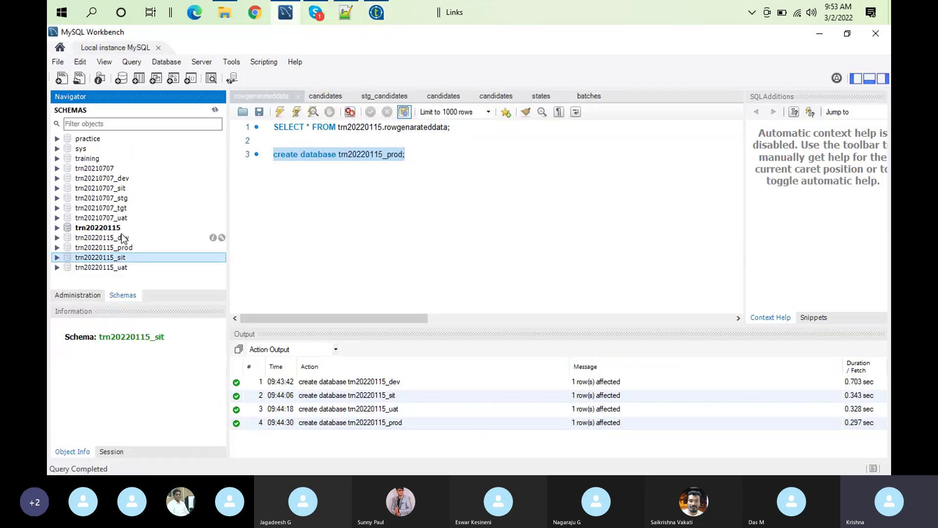
click(123, 238)
click(58, 228)
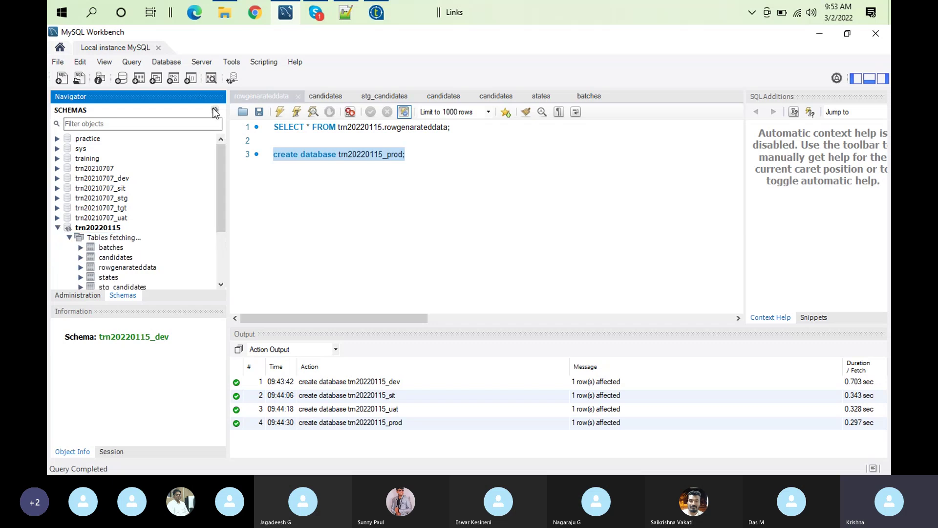
click(57, 228)
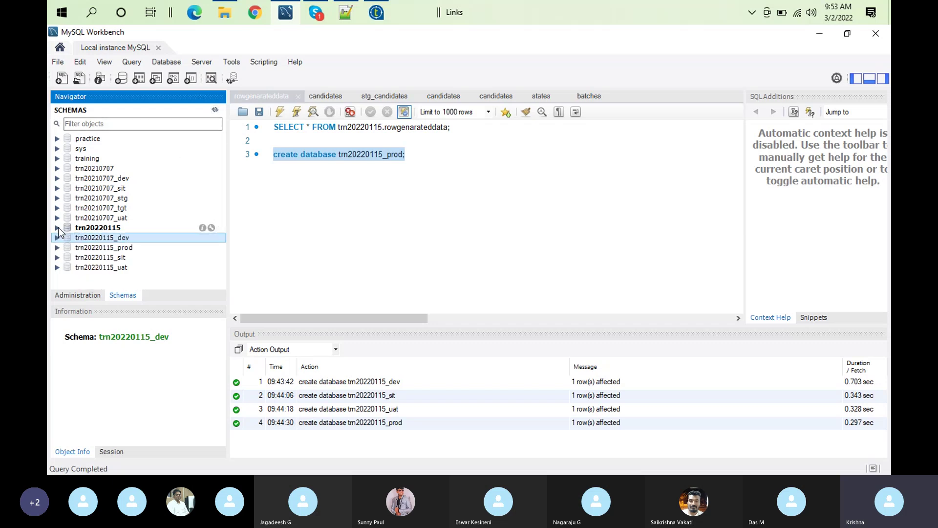
click(57, 238)
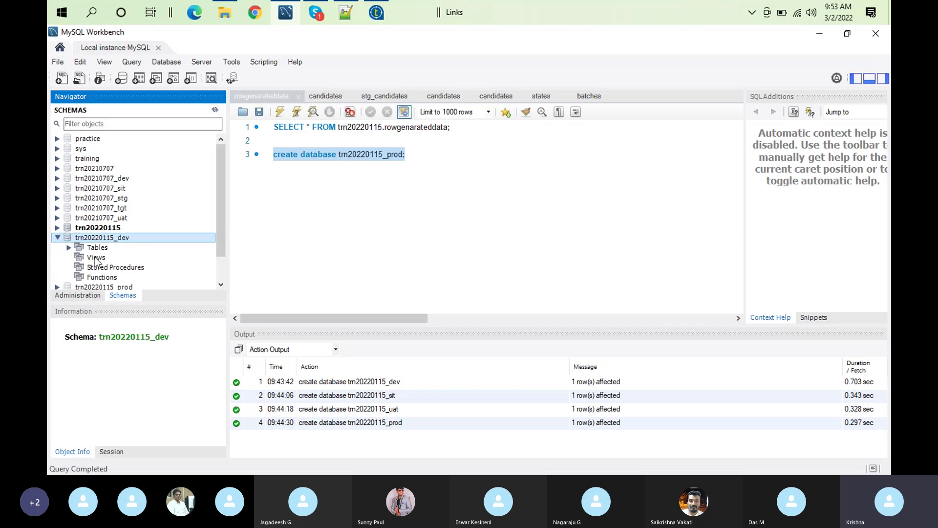
click(69, 248)
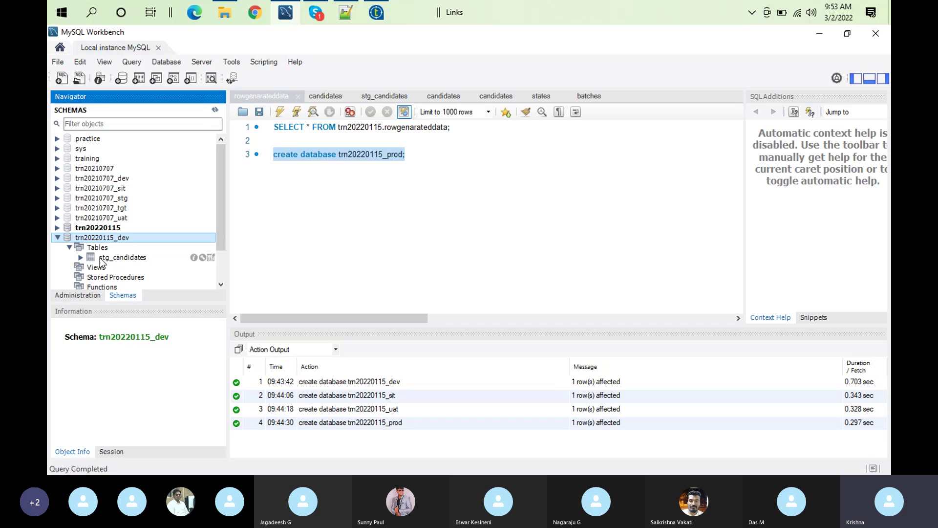
click(57, 238)
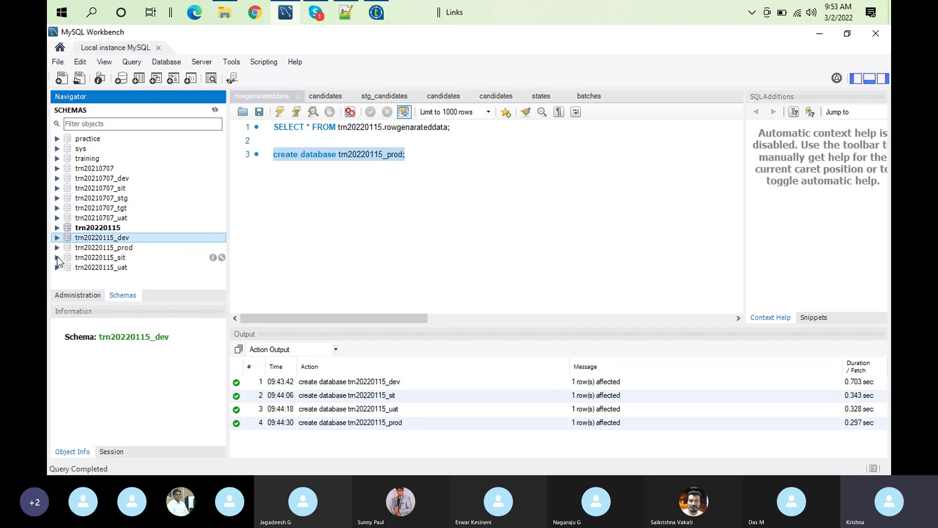
Peek into the SIT, PROD and UAT schemas, then return to Talend Open Studio
click(57, 257)
click(57, 248)
click(57, 248)
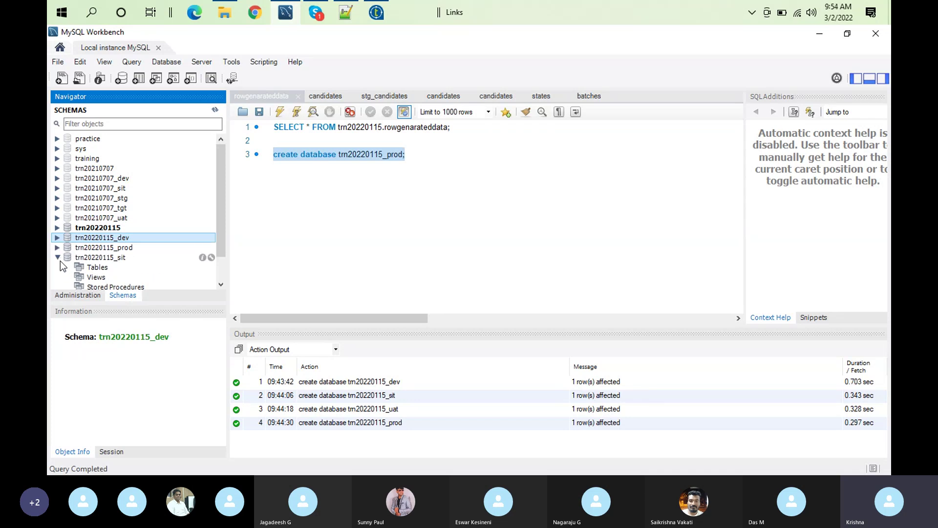
click(57, 257)
click(57, 267)
click(58, 267)
click(377, 12)
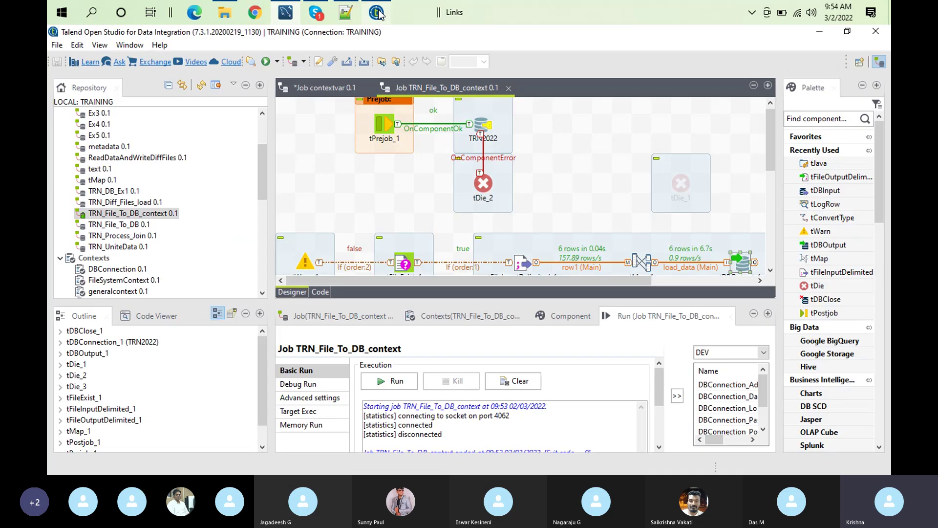
Run the job in the SIT context after clearing the previous log
click(761, 353)
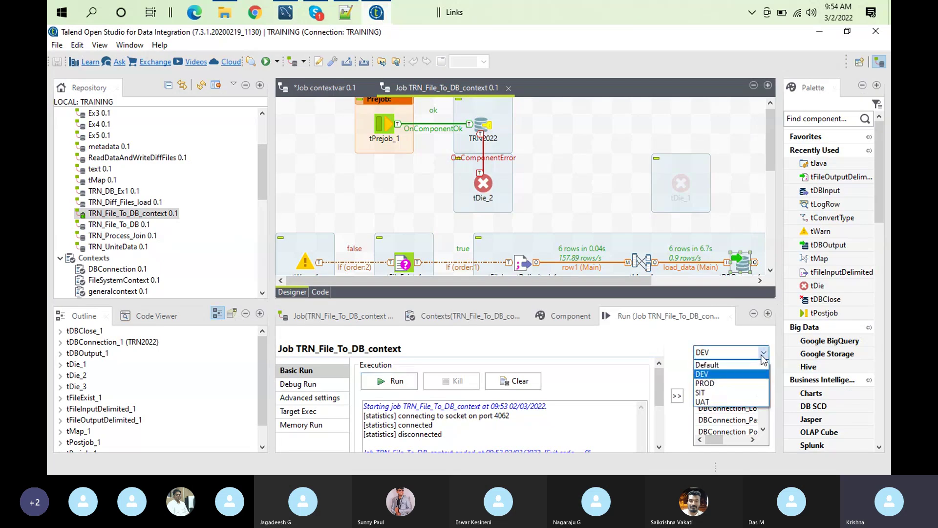
click(708, 392)
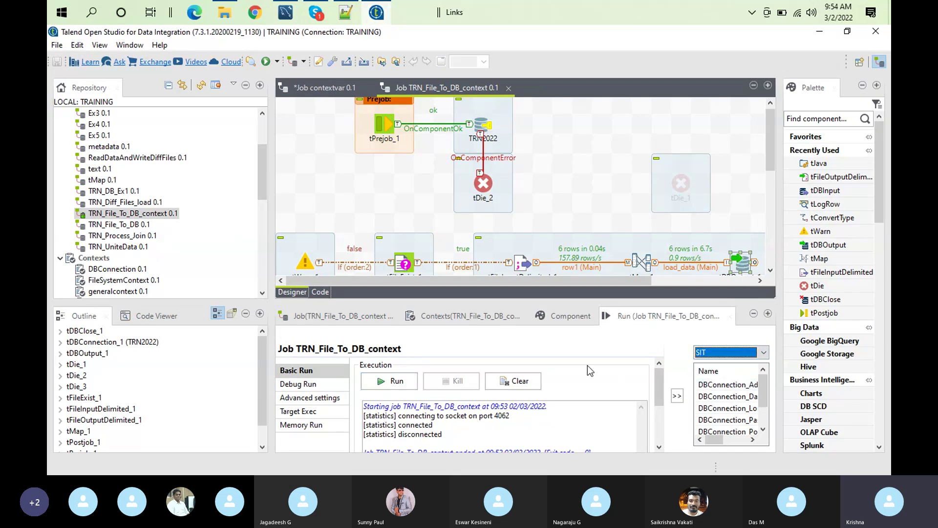
click(514, 381)
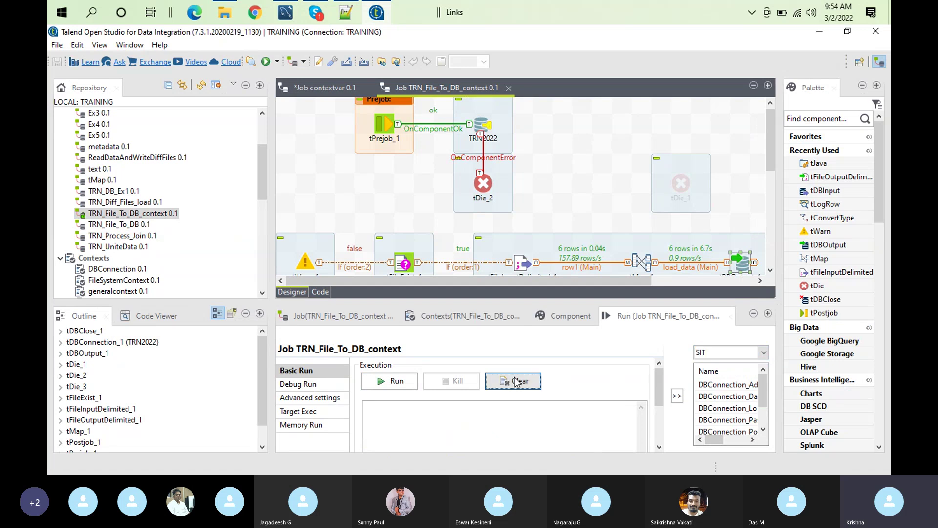
click(380, 382)
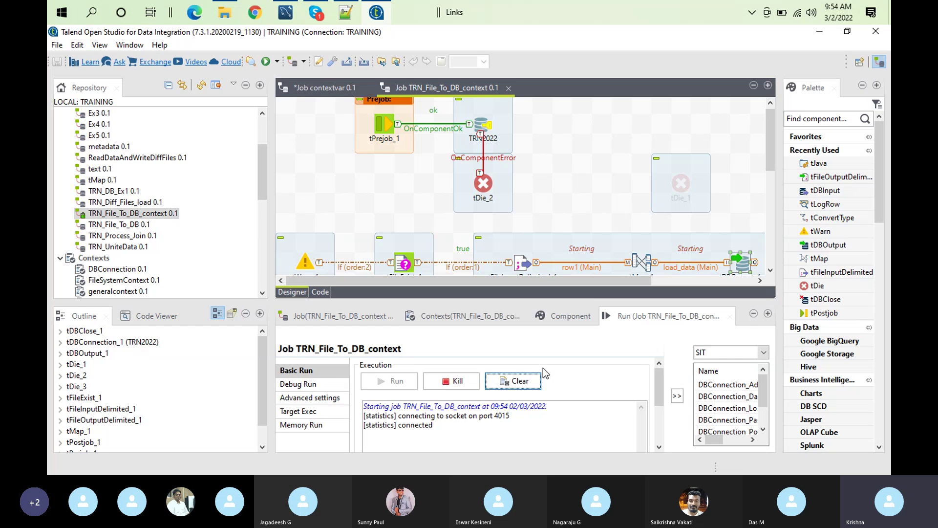
Start a run in the UAT context with a cleared log
click(762, 352)
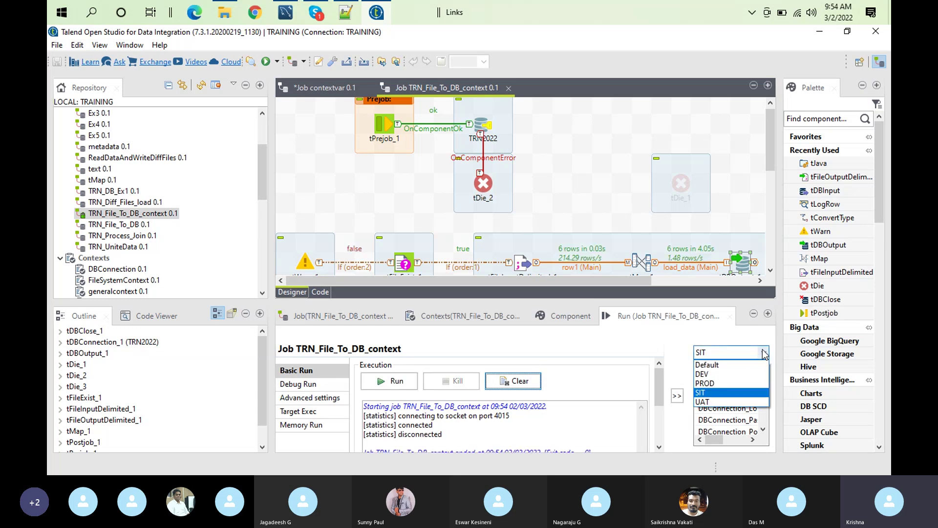
click(702, 402)
click(512, 386)
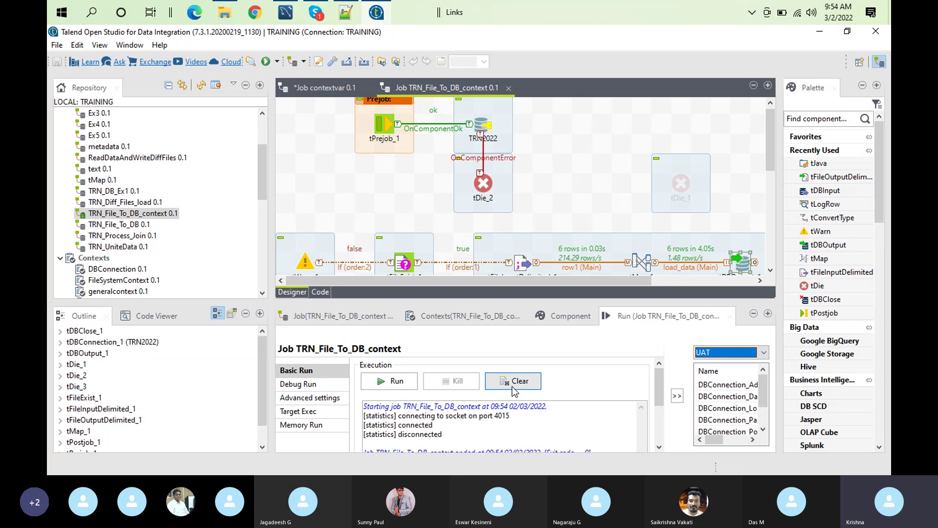
click(375, 385)
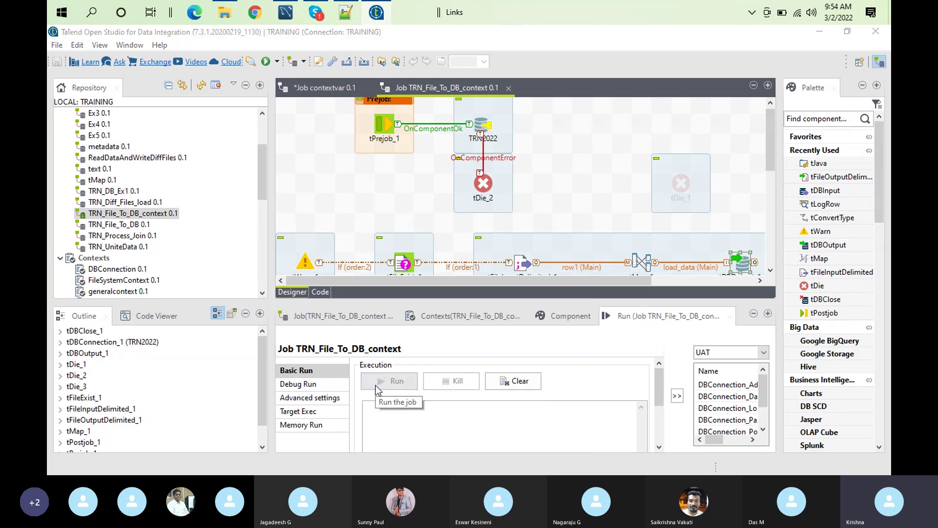
click(289, 13)
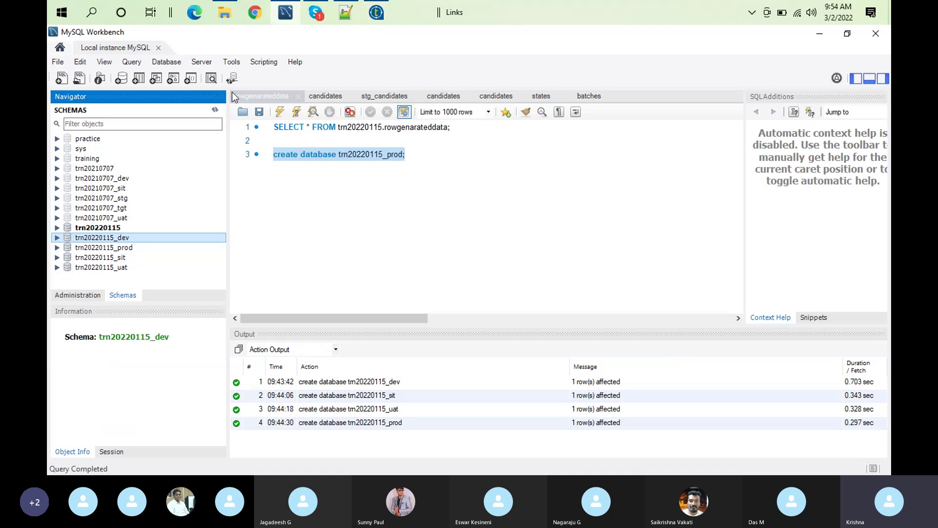
Refresh the Navigator and confirm trn20220115_sit's Tables now include stg_candidates
click(214, 109)
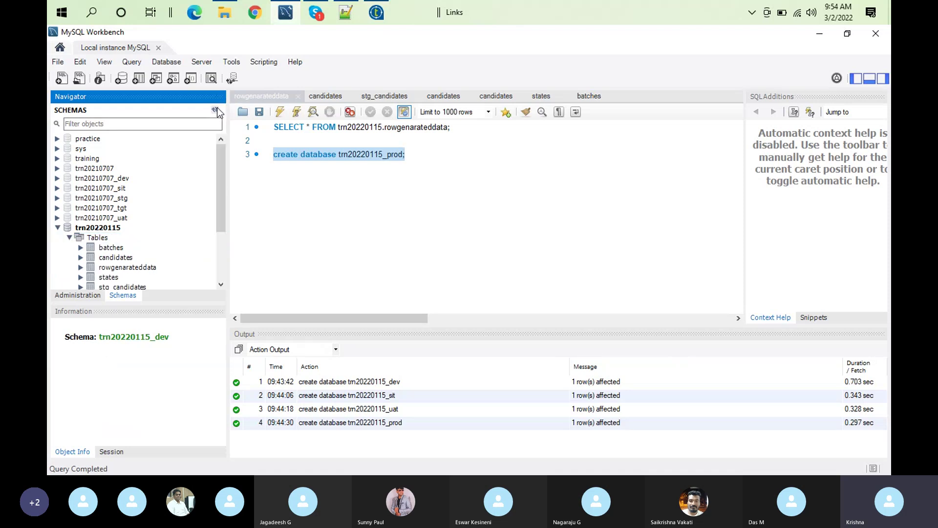
click(58, 229)
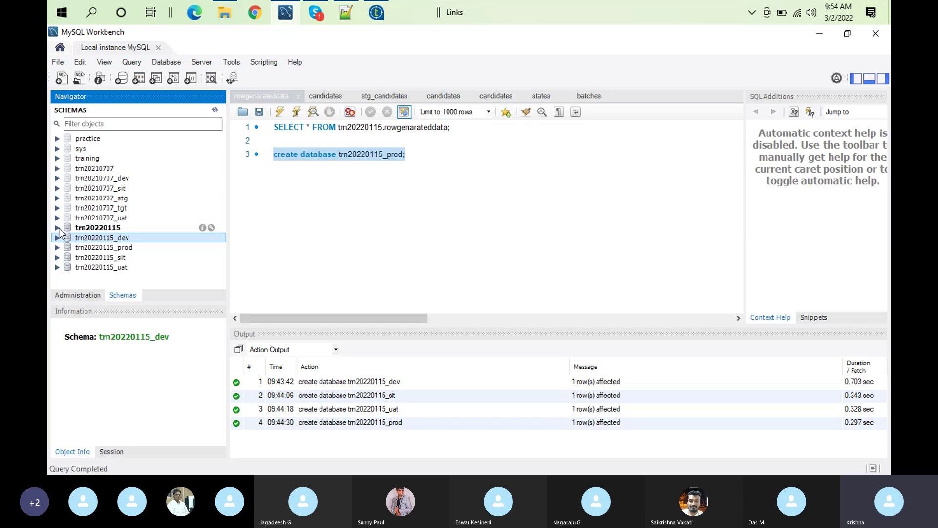
click(58, 257)
click(69, 268)
Confirm trn20220115_uat's Tables also include stg_candidates, then return to Talend
click(58, 258)
click(57, 268)
click(69, 277)
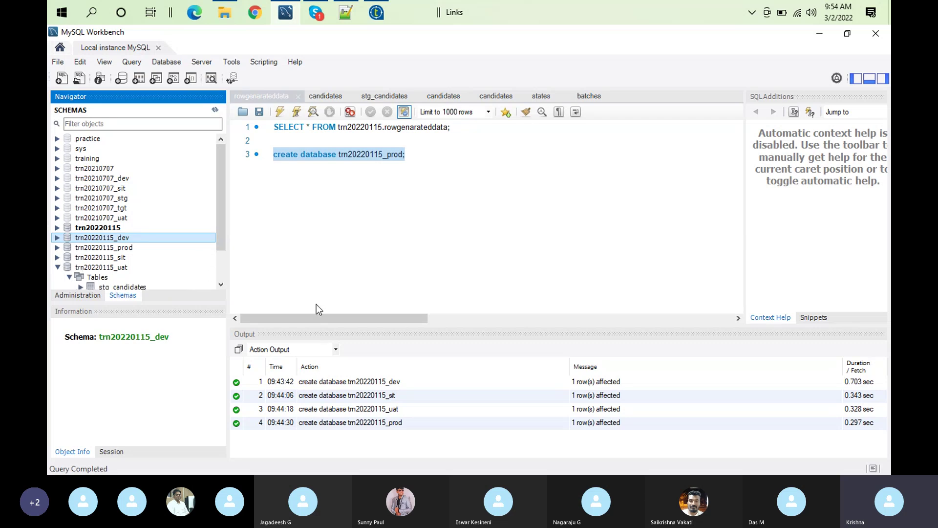
click(376, 12)
Run TRN_File_To_DB_context in the PROD context on a cleared log, then switch to MySQL Workbench
click(763, 352)
click(514, 381)
click(406, 381)
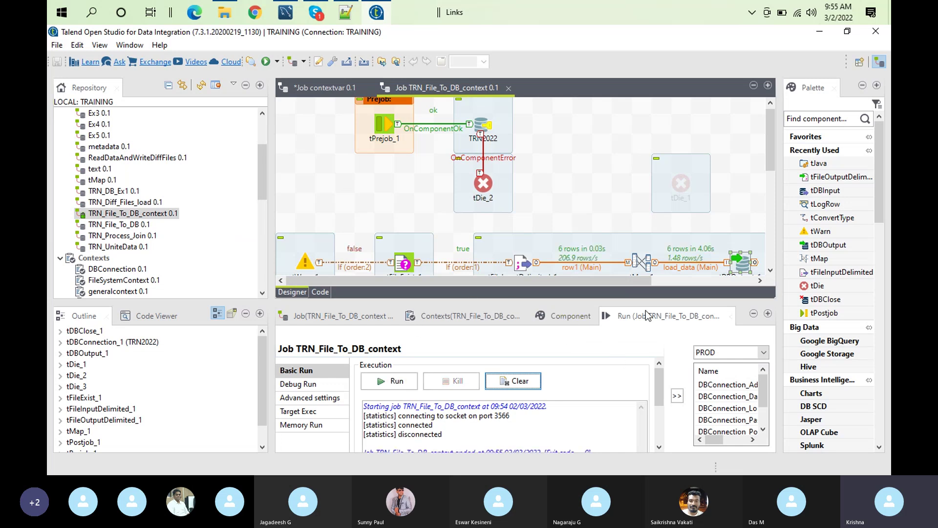
click(286, 12)
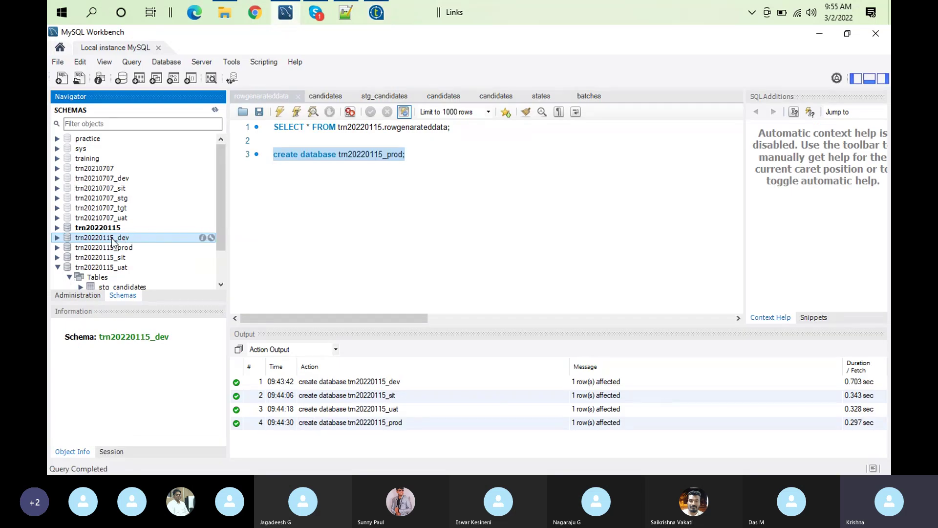
Query trn20220115_prod.stg_candidates with Select Rows - Limit 1000 to see its 6 loaded rows
click(58, 248)
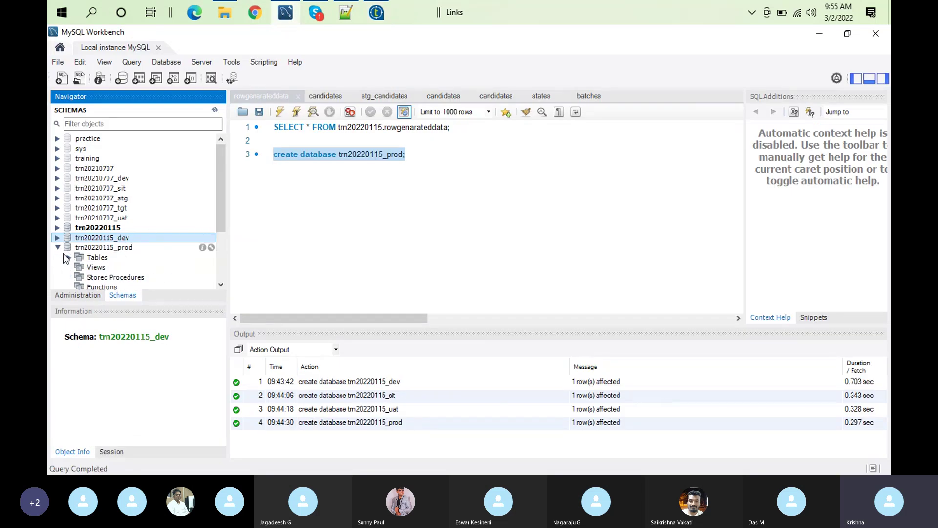
click(70, 257)
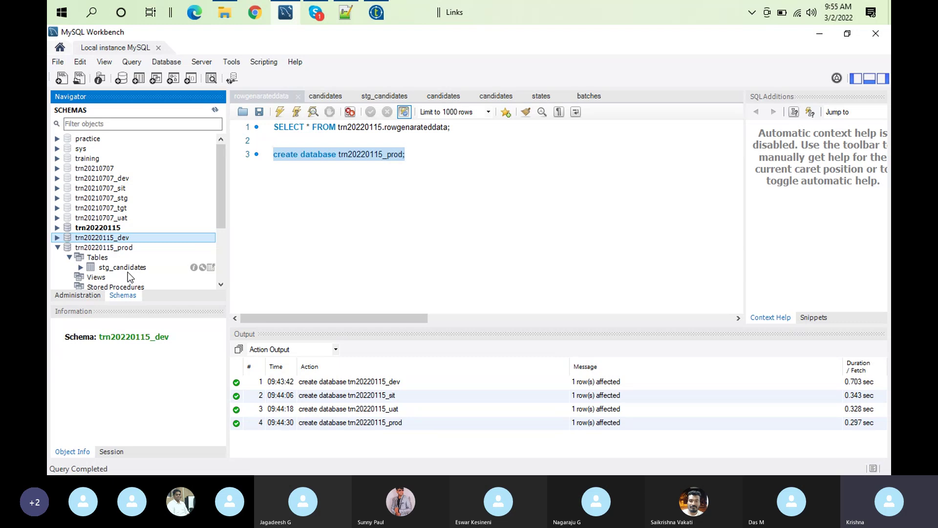
click(127, 270)
right_click(127, 272)
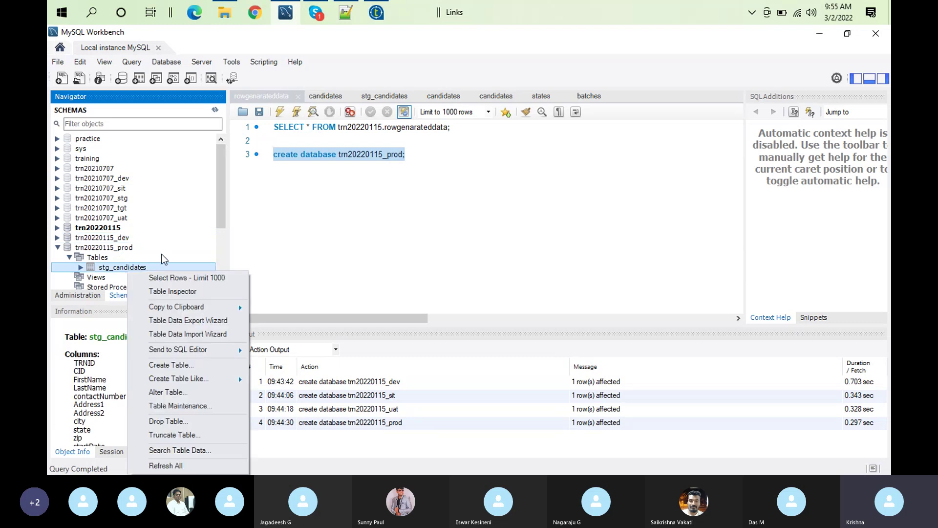
click(179, 277)
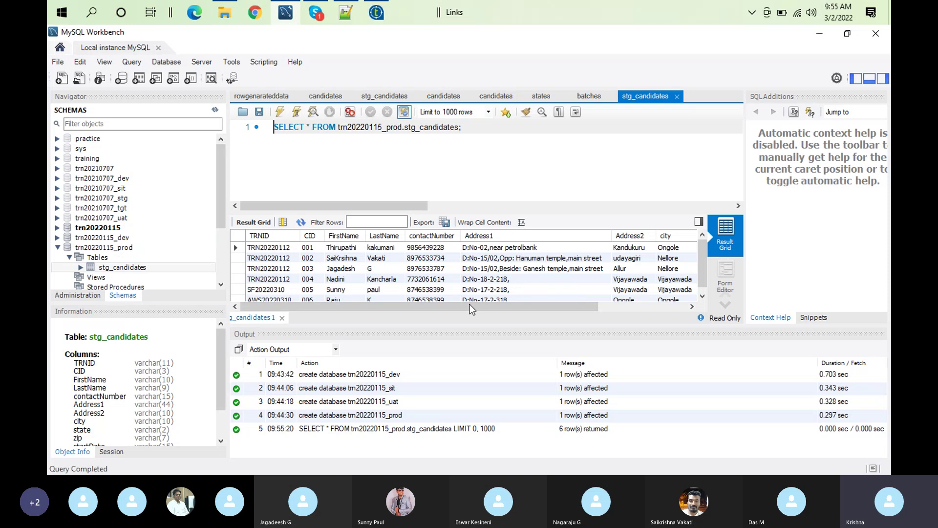
click(384, 11)
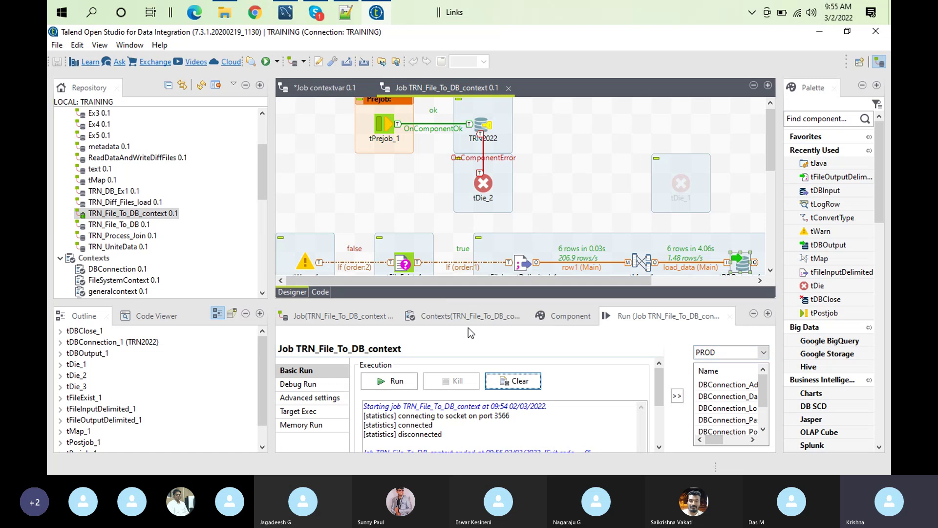
click(458, 317)
Review the Contexts table full-window, then open TRN2022's settings maximized and check its Database context variable
double_click(456, 317)
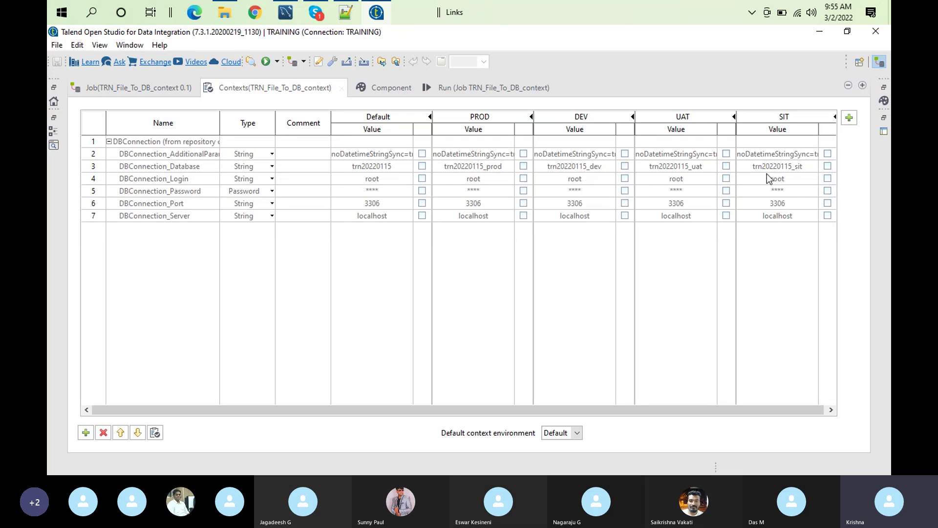
double_click(268, 92)
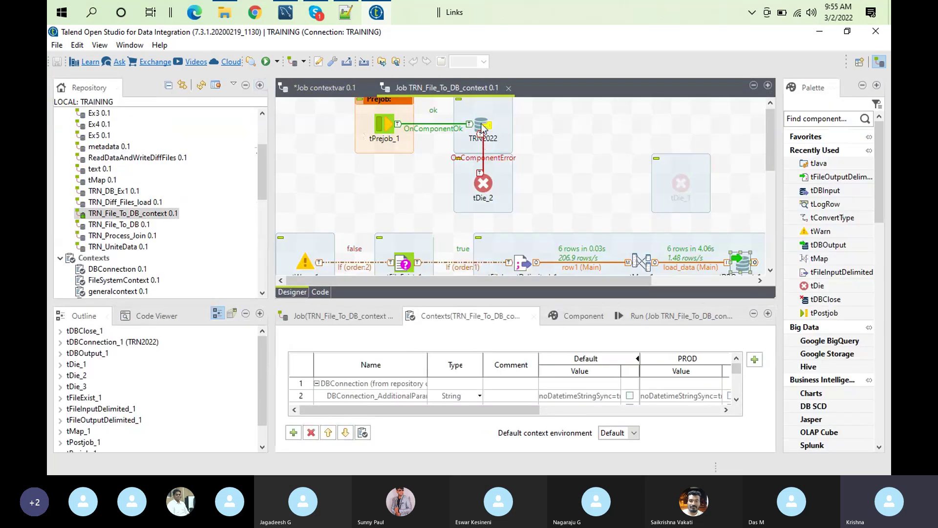
double_click(481, 125)
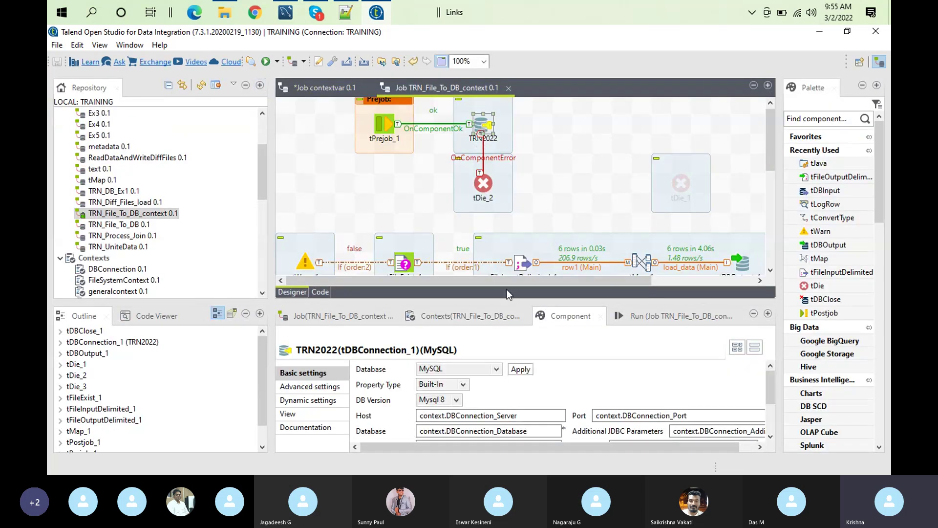
double_click(576, 315)
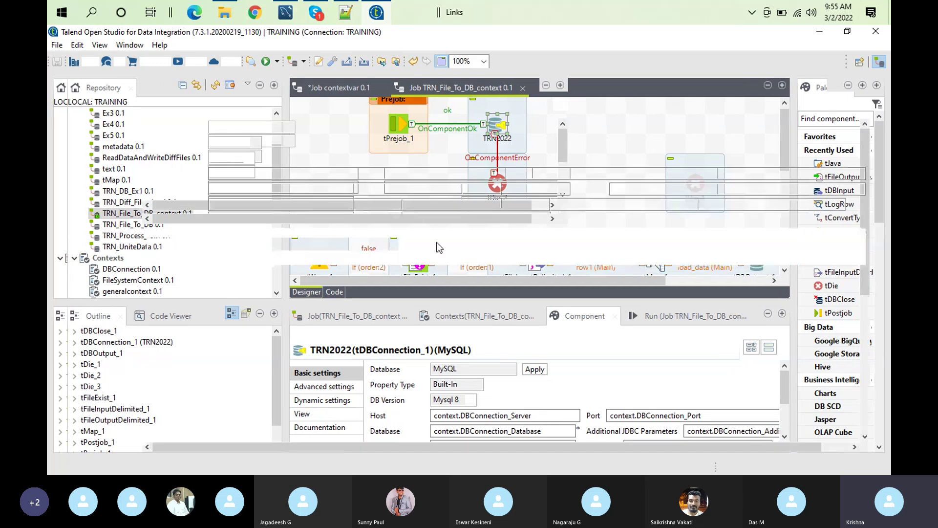
click(326, 189)
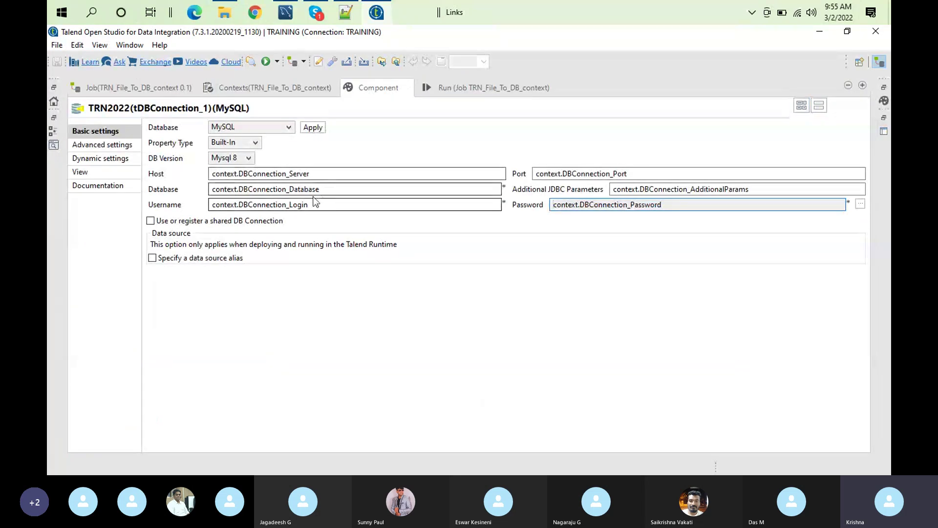
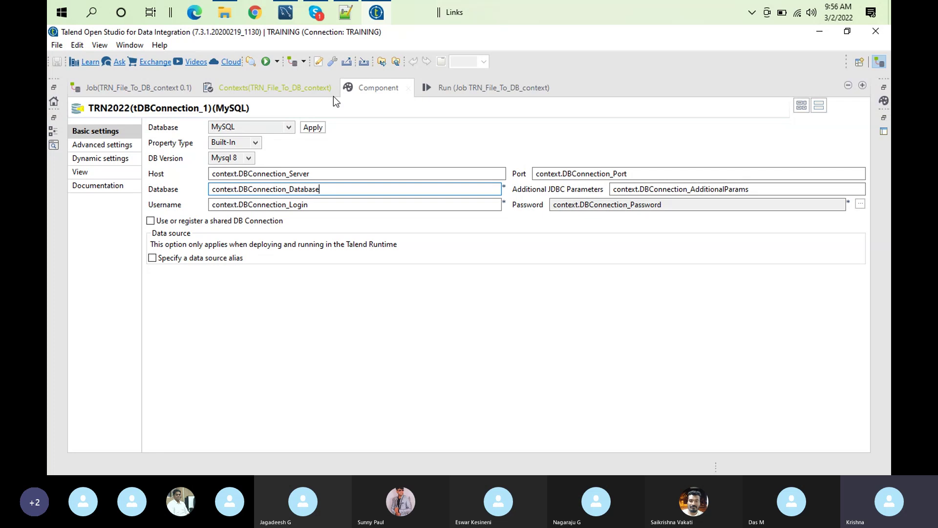
Review the job's DBConnection context values for Default, PROD, DEV, UAT and SIT, then restore the editor layout
click(295, 92)
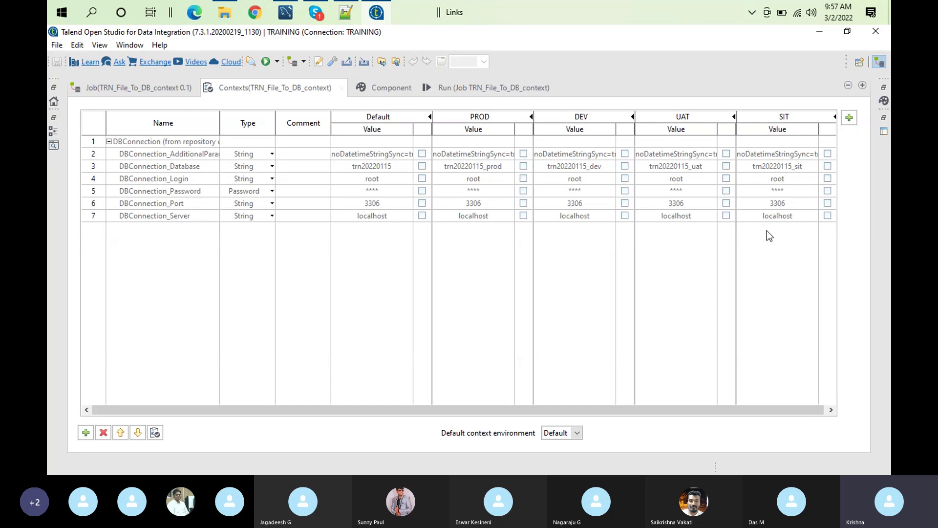
double_click(286, 84)
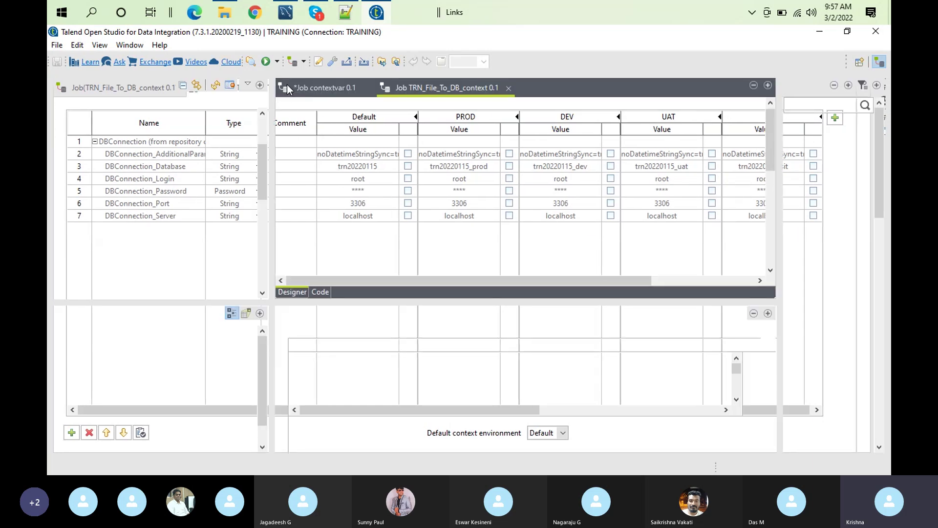
Remove the hard-coded candidates.txt path from tFileExist_1's File name/Stream field
double_click(405, 264)
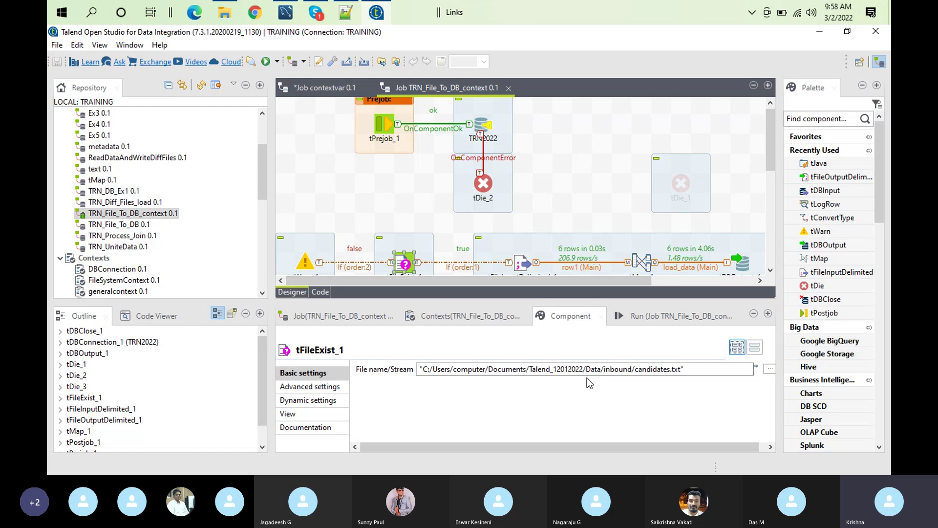
click(686, 370)
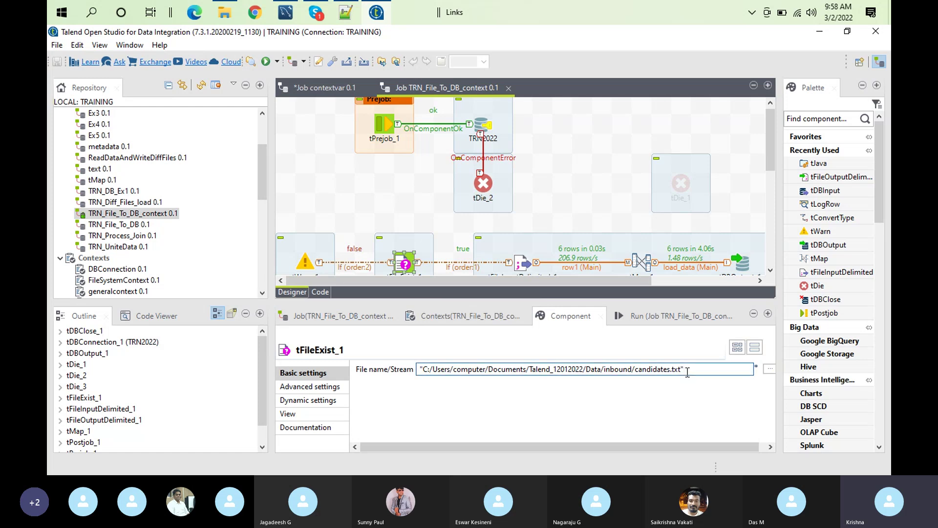
key(ctrl+a)
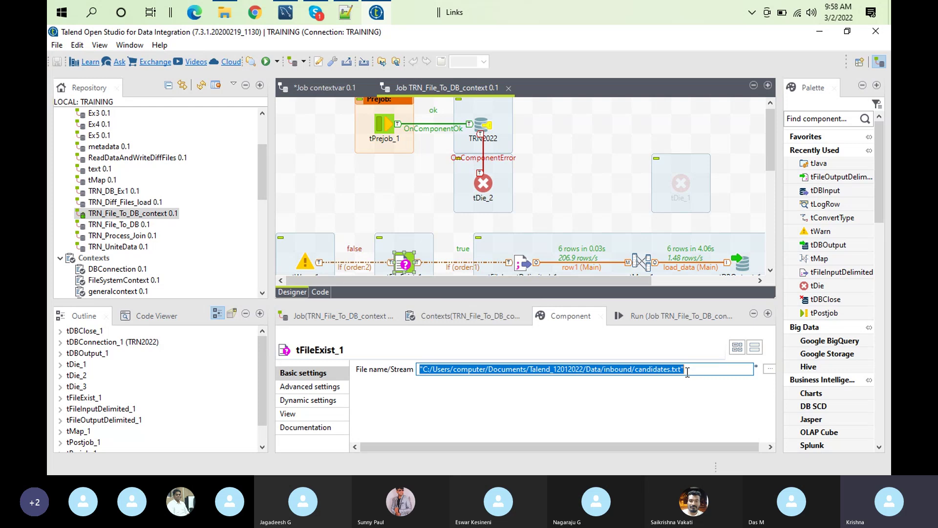
click(608, 370)
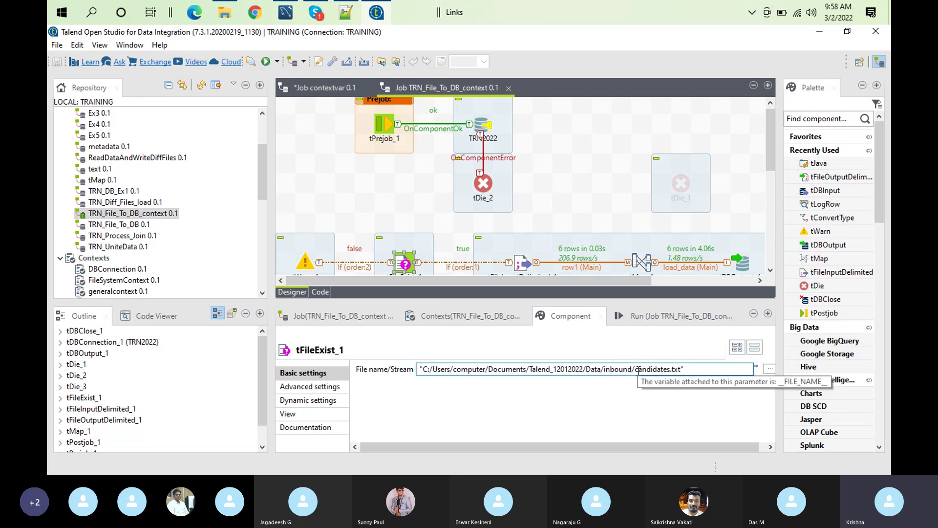
double_click(622, 372)
key(ctrl+c)
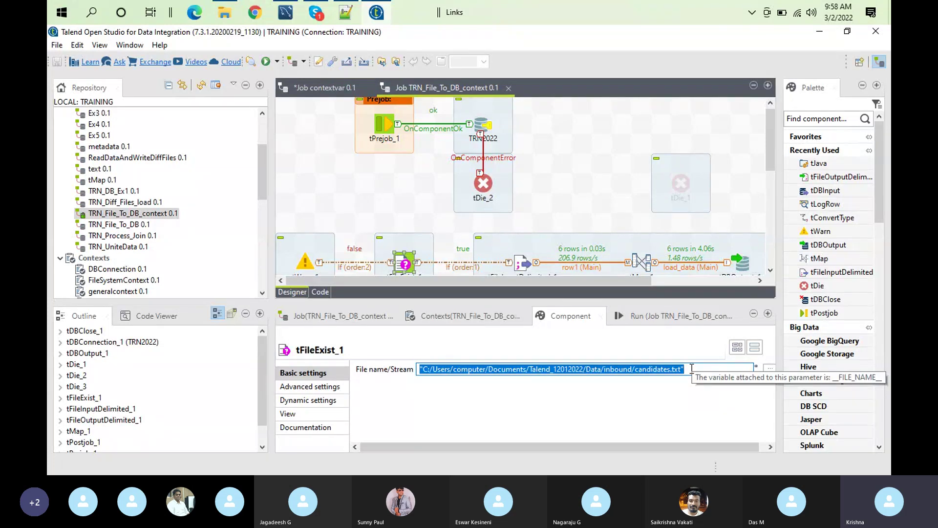
key(BackSpace)
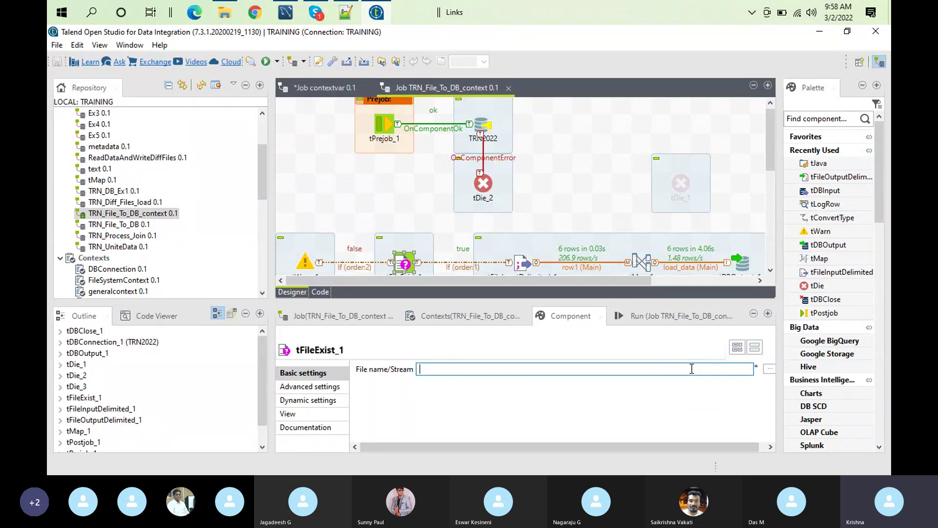
Paste the cut candidates.txt path onto line 5 of the Notepad++ notes
click(345, 13)
click(257, 188)
key(Return)
key(Return)
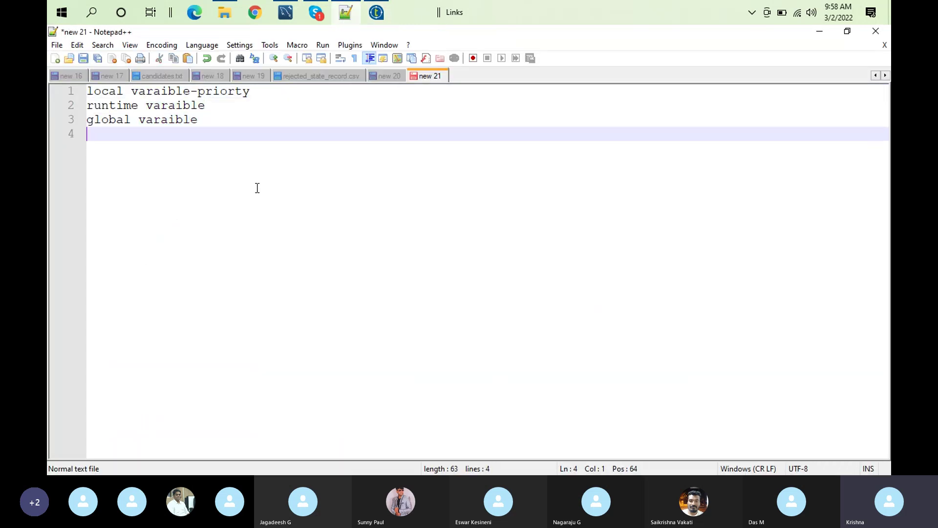
key(ctrl+v)
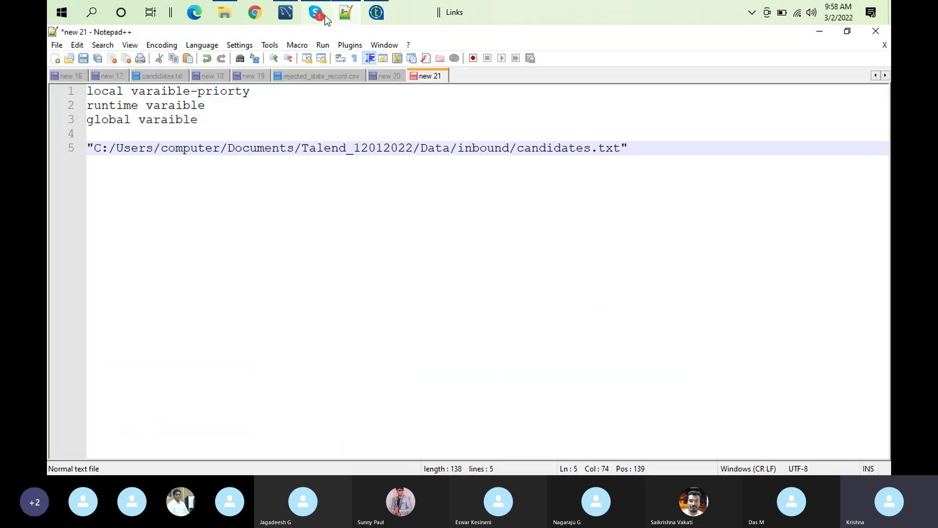
double_click(476, 152)
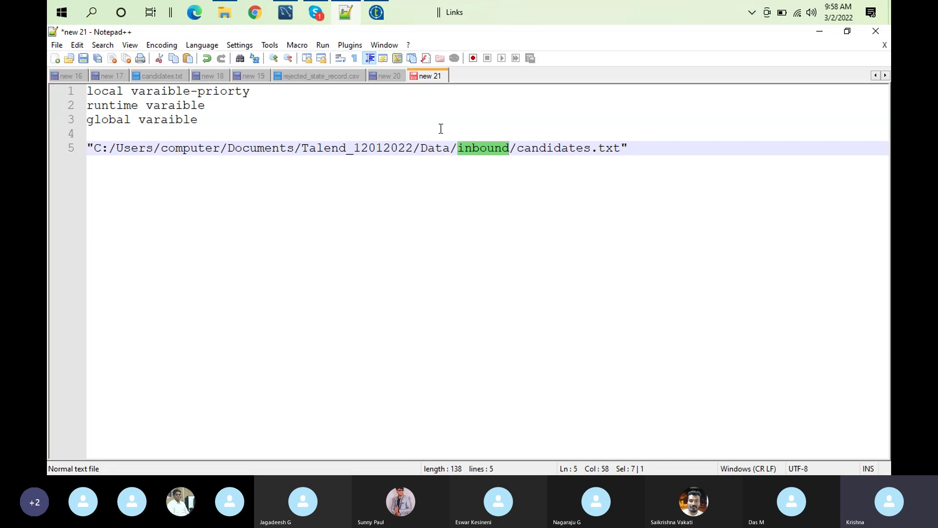
click(225, 15)
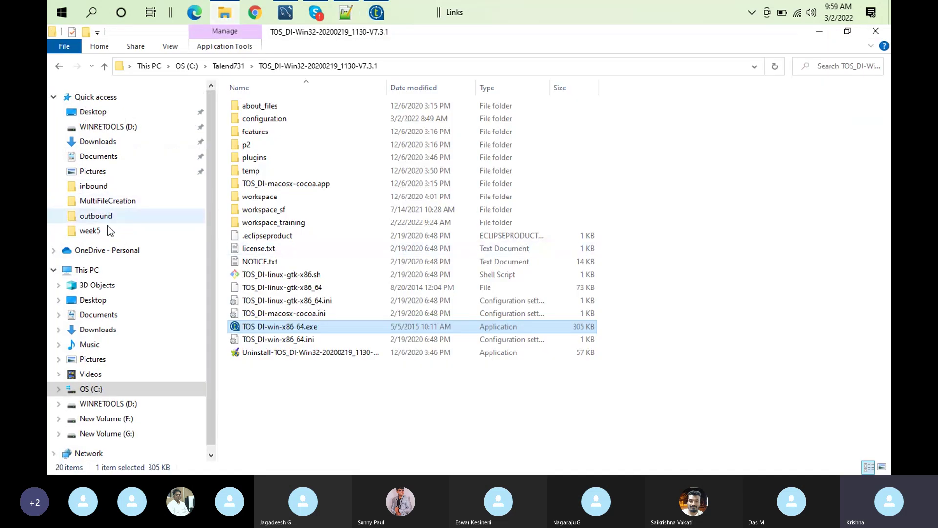
In Documents > Talend_12012022, make a copy of the Data folder
click(98, 157)
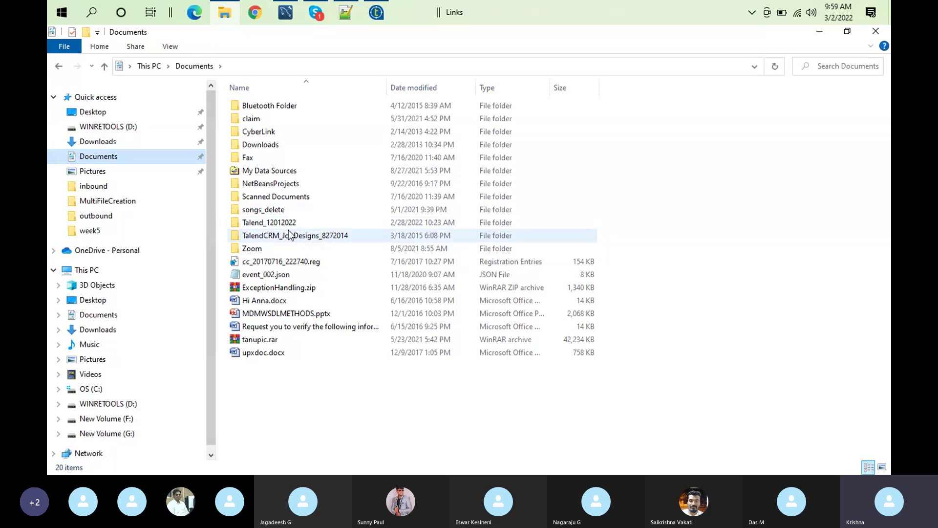
double_click(282, 225)
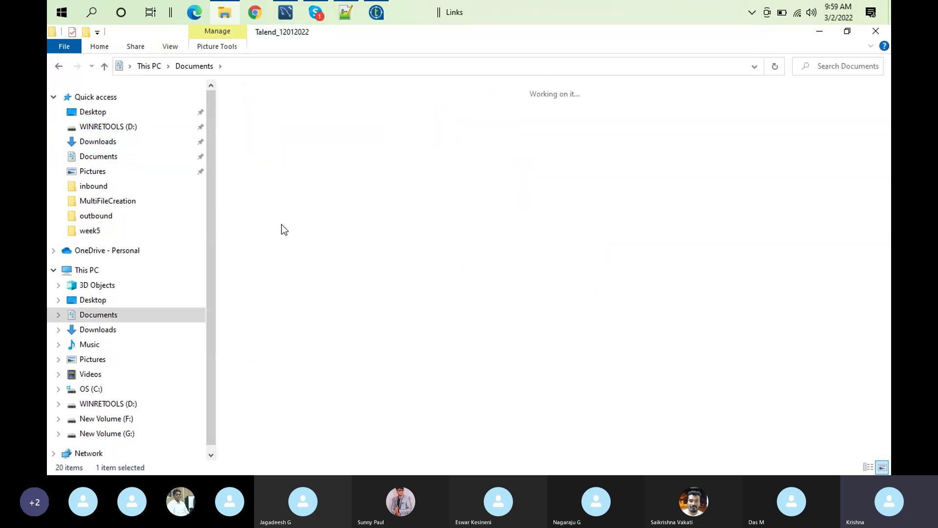
double_click(259, 136)
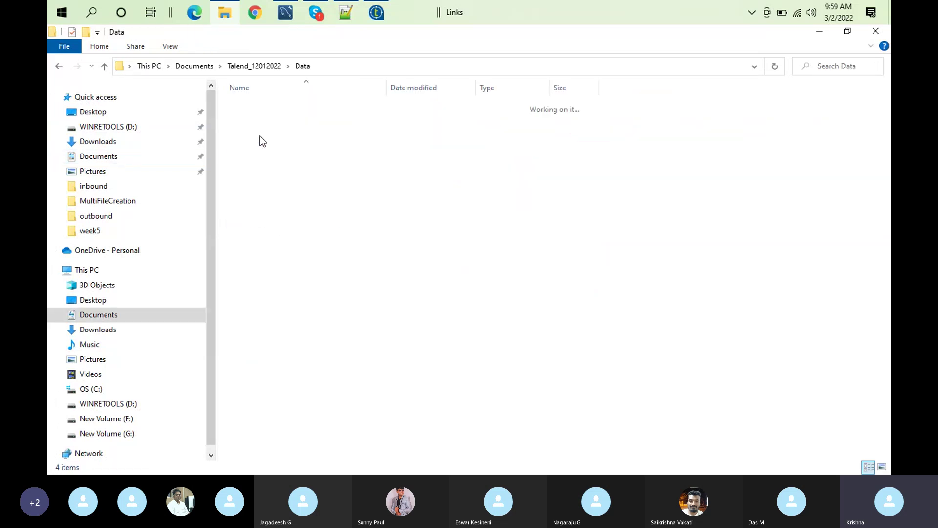
click(258, 67)
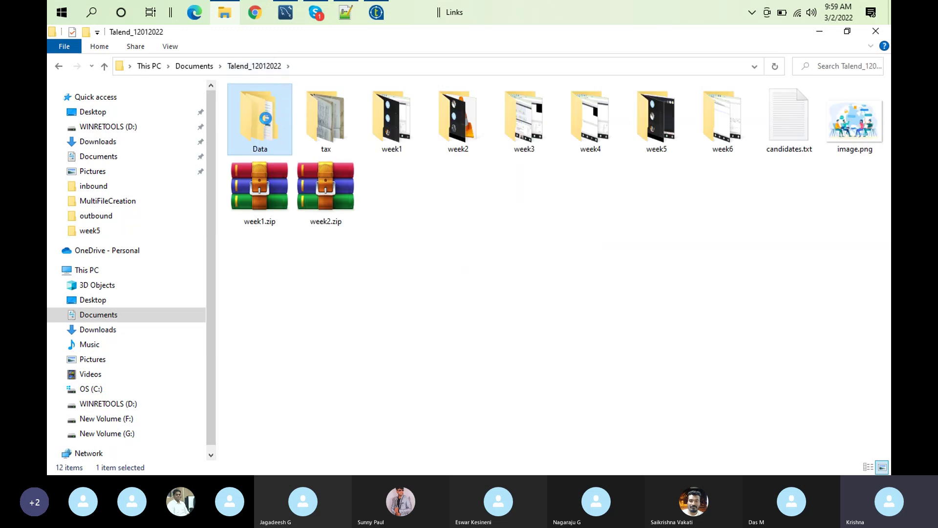
right_click(267, 118)
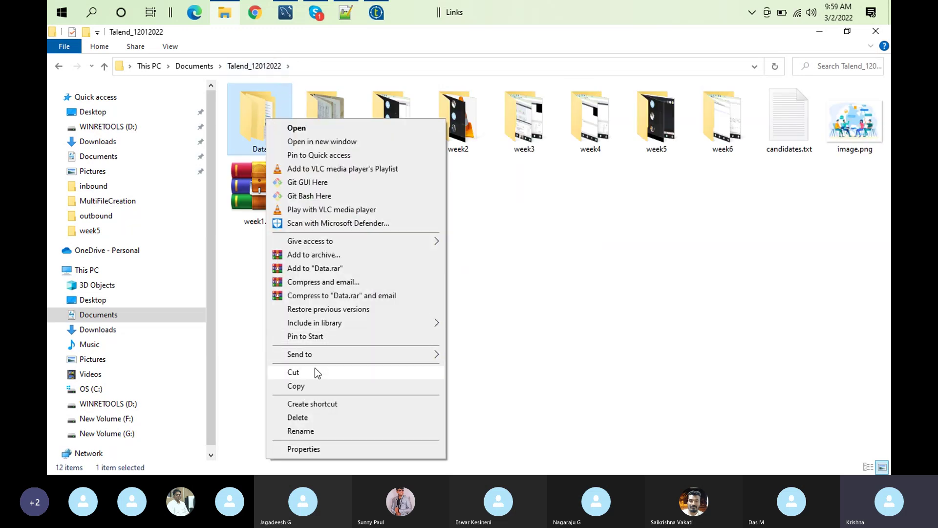
click(306, 385)
click(521, 274)
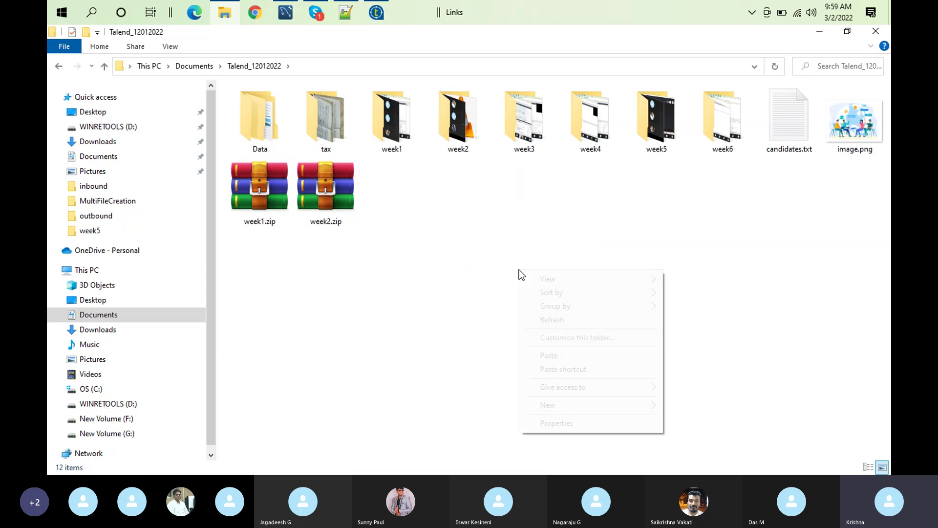
right_click(519, 270)
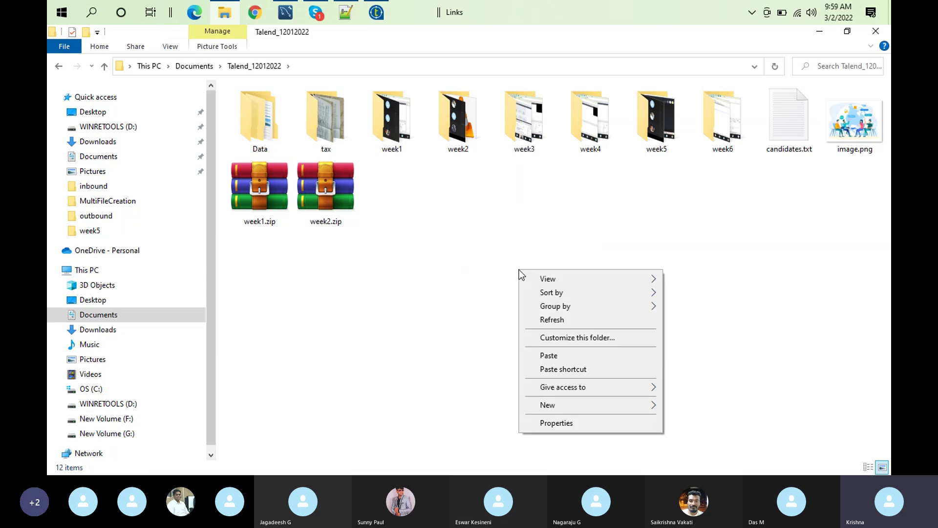
click(554, 356)
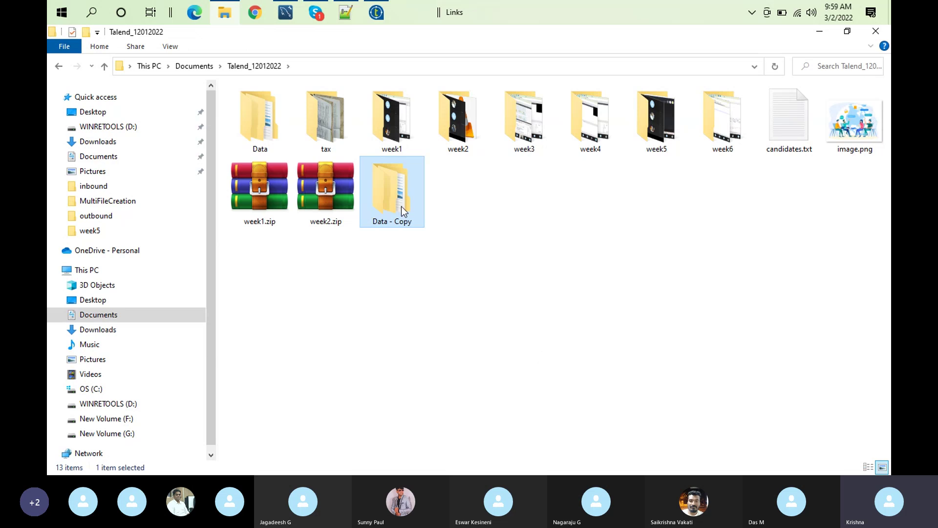
Rename the 'Data - Copy' folder to Data_dev
right_click(400, 208)
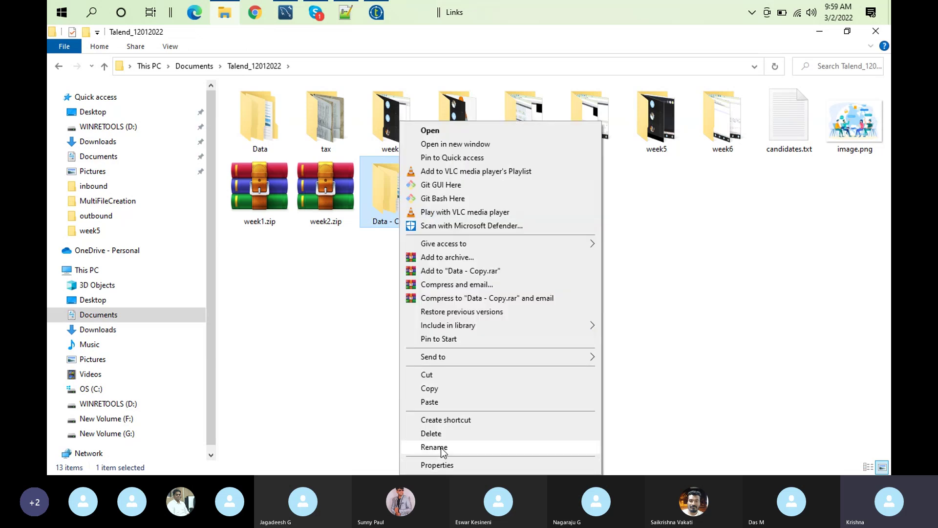
click(415, 446)
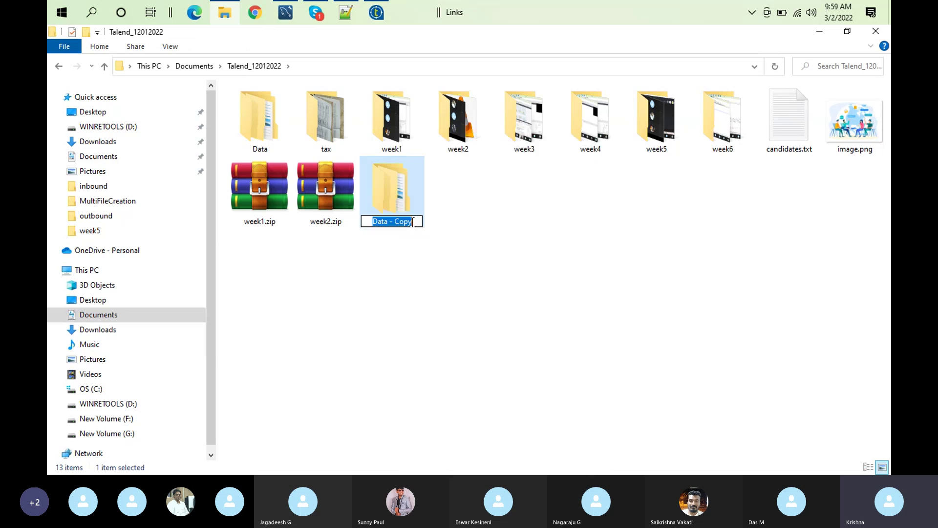
click(415, 223)
key(BackSpace)
key(BackSpace)
key(BackSpace)
key(BackSpace)
key(BackSpace)
key(BackSpace)
key(BackSpace)
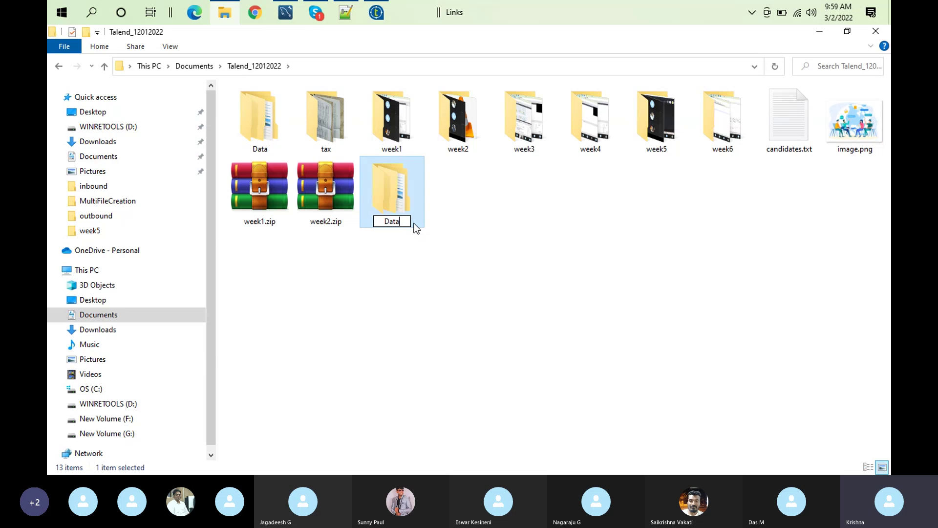
text(_dev)
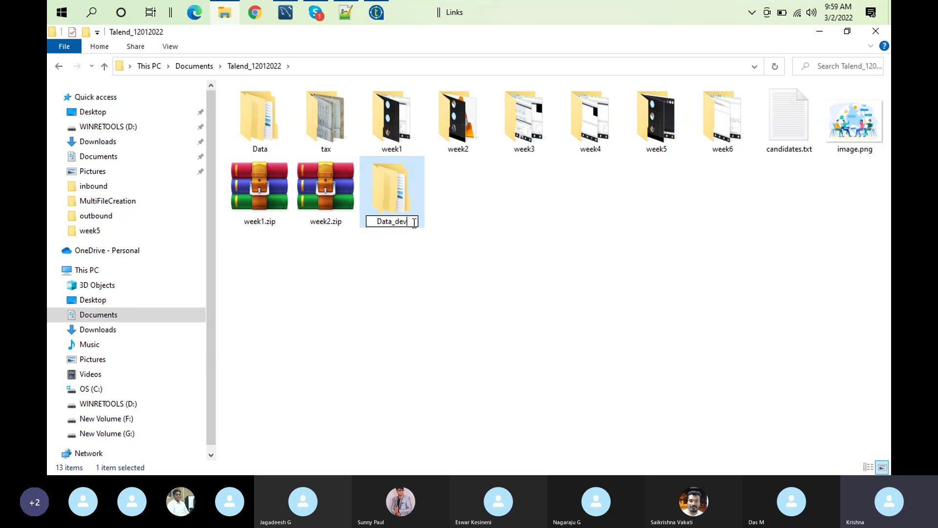
key(Return)
key(F5)
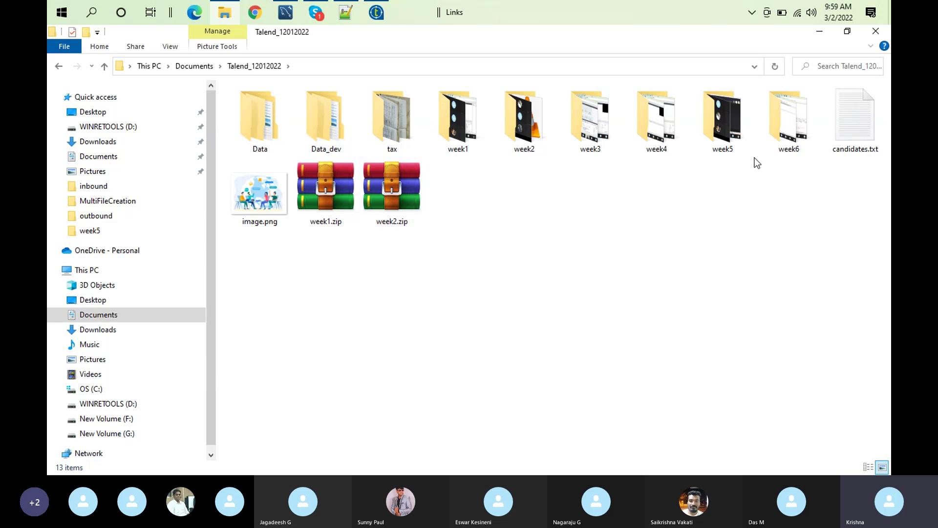
Duplicate Data_dev and rename the copy to Data_sit
right_click(326, 115)
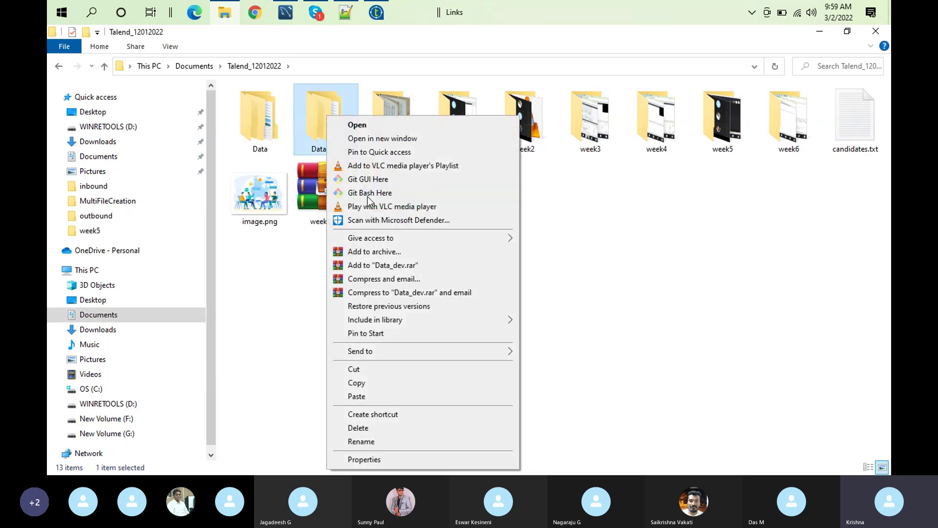
click(362, 386)
right_click(458, 355)
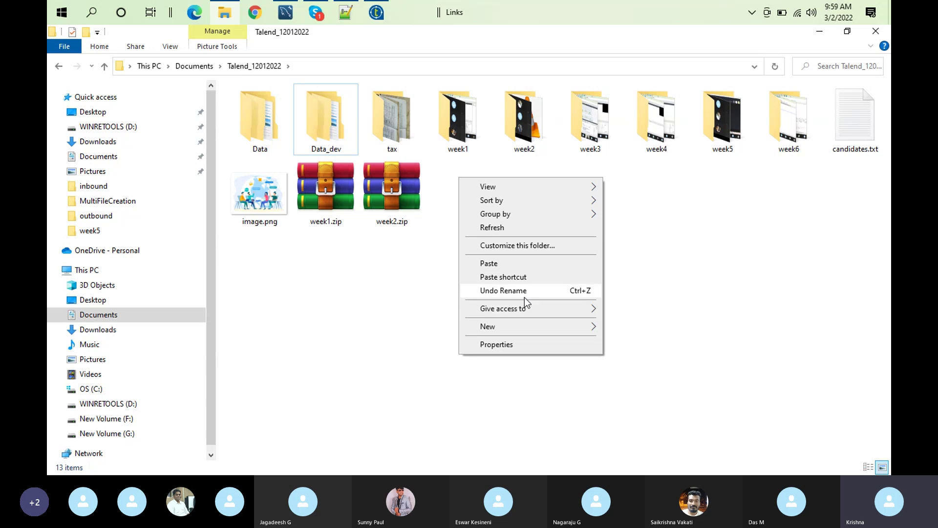
click(489, 264)
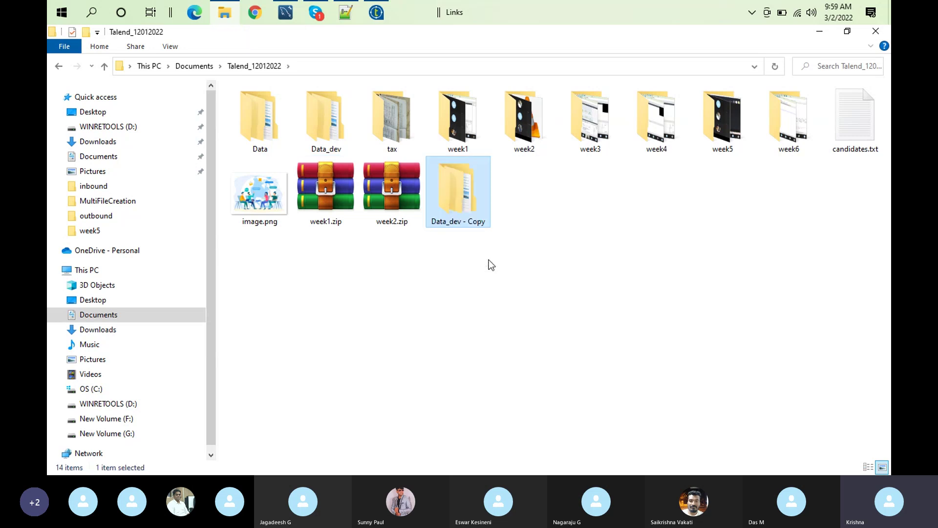
right_click(468, 224)
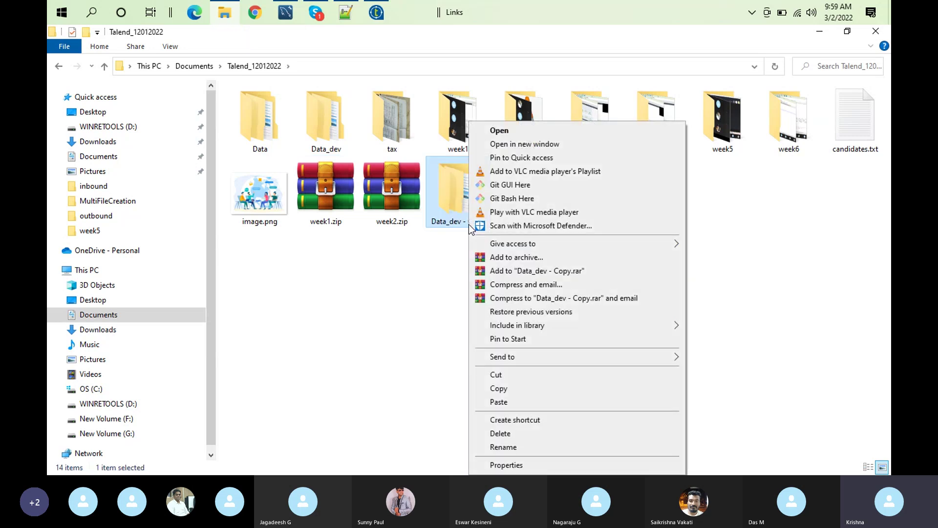
click(503, 446)
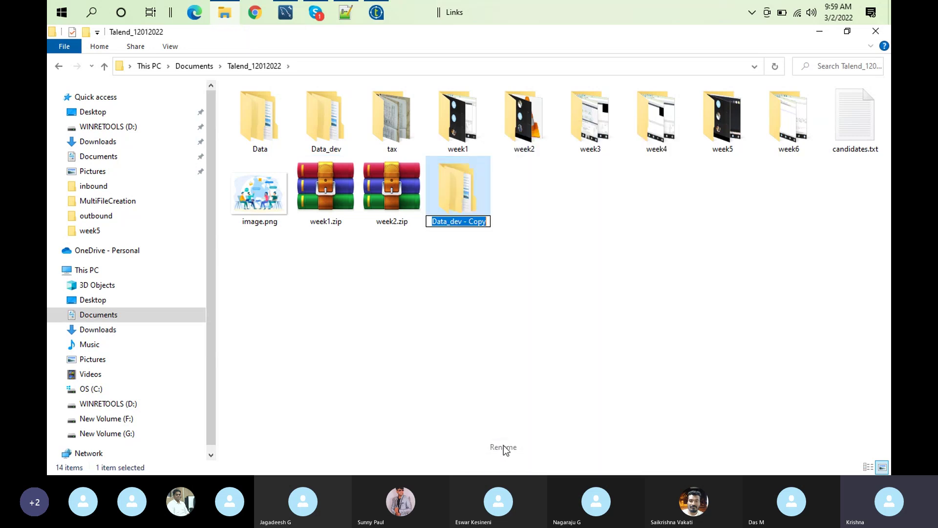
click(485, 220)
key(BackSpace)
key(BackSpace)
key(BackSpace)
key(BackSpace)
key(BackSpace)
key(BackSpace)
key(BackSpace)
key(BackSpace)
key(BackSpace)
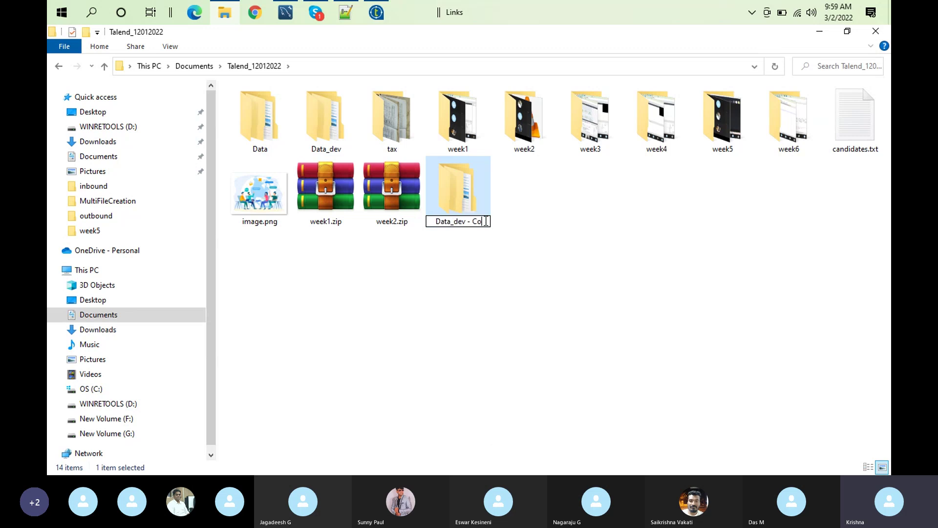
key(BackSpace)
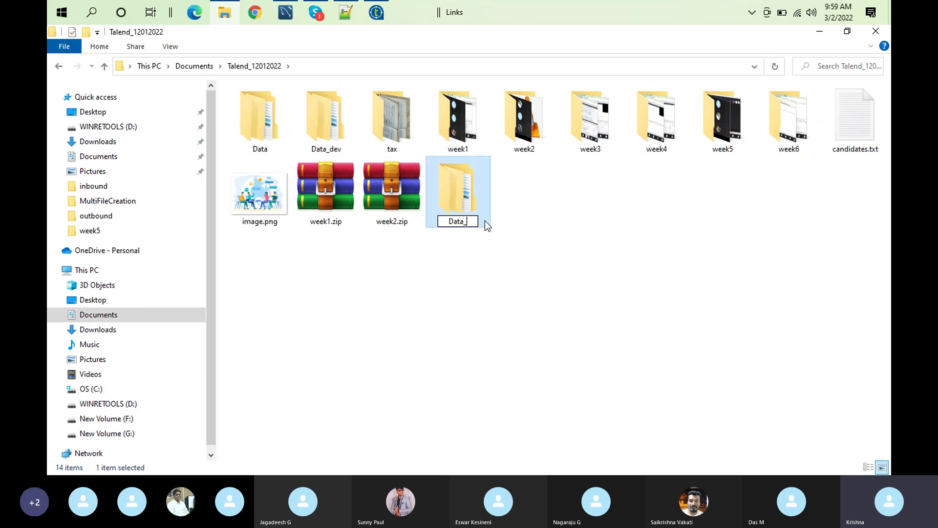
text(sit)
key(Return)
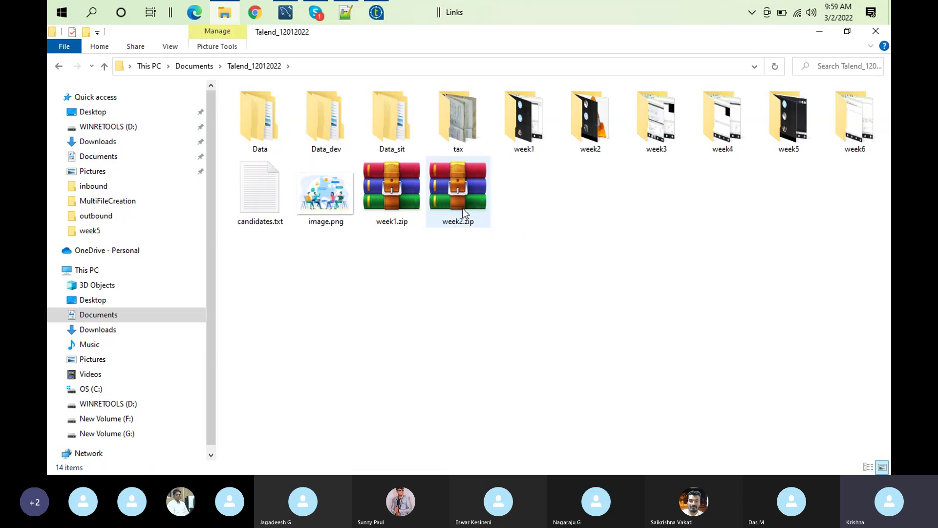
Paste a duplicate of the Data_sit folder into Talend_12012022
right_click(385, 135)
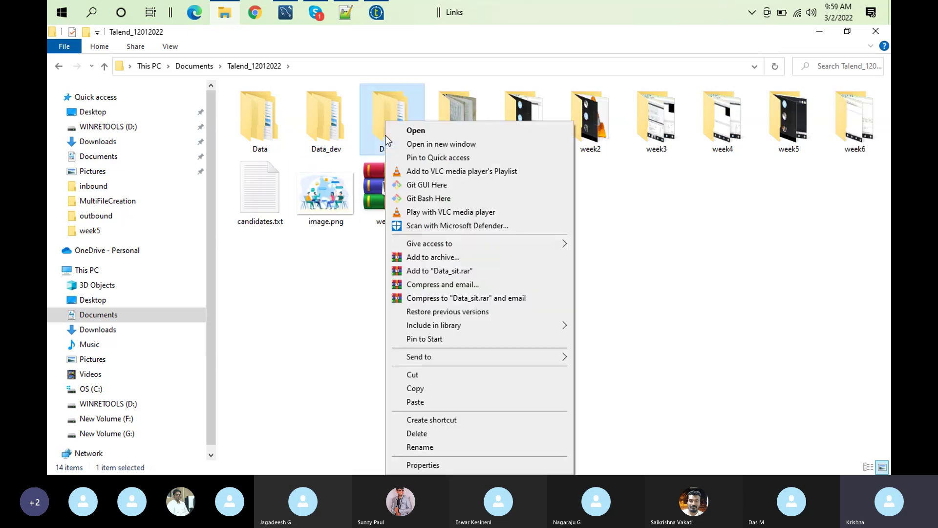
click(428, 389)
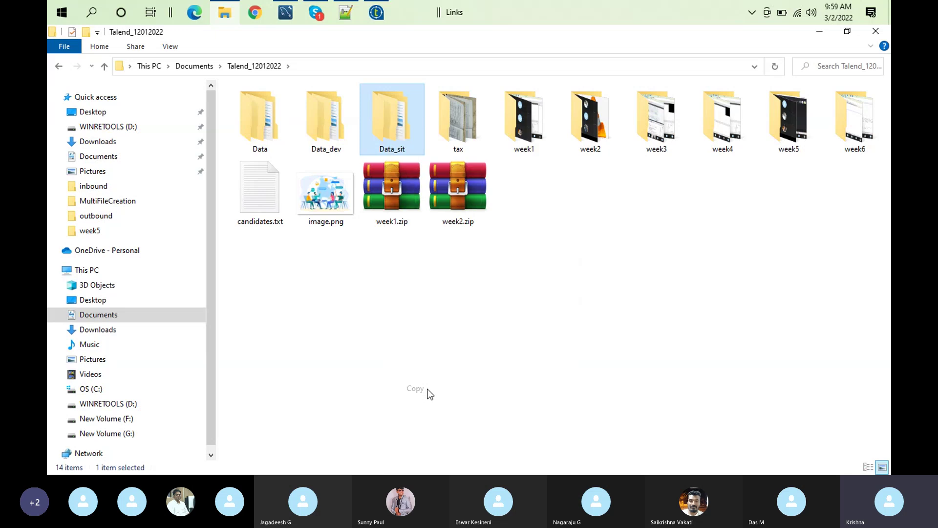
right_click(556, 307)
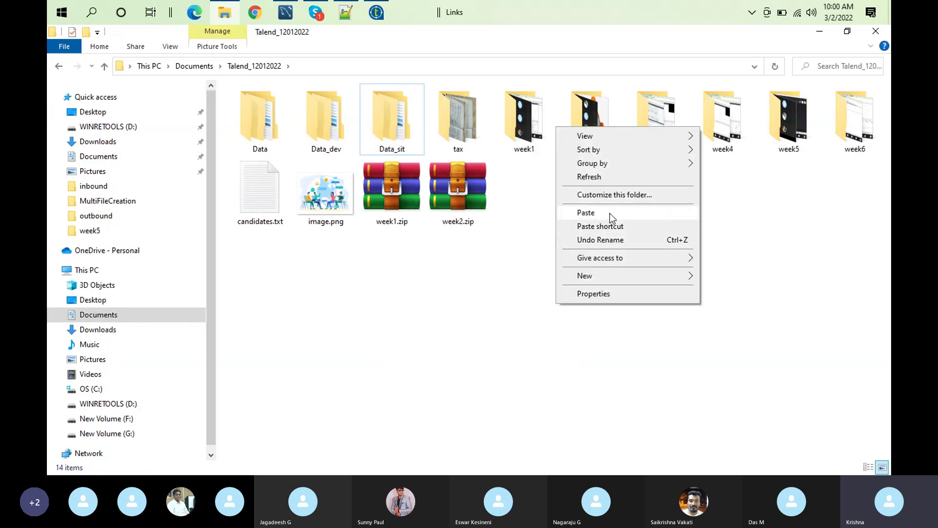
click(394, 123)
right_click(394, 122)
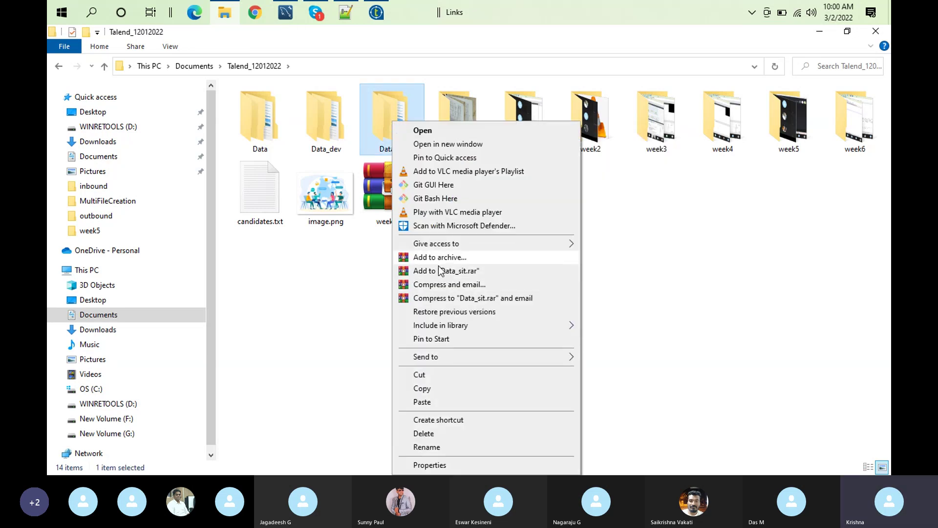
click(431, 389)
right_click(531, 251)
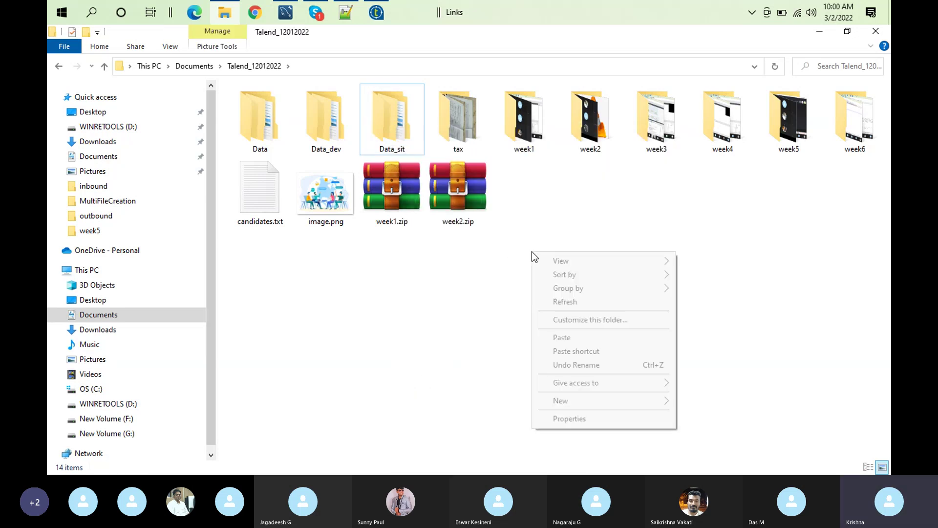
click(579, 342)
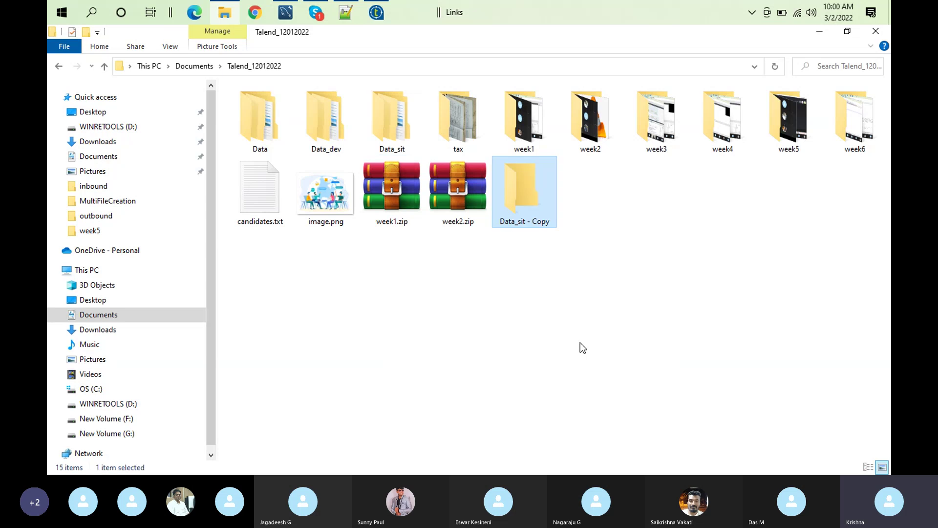
Rename the 'Data_sit - Copy' folder to Data_uat
right_click(541, 213)
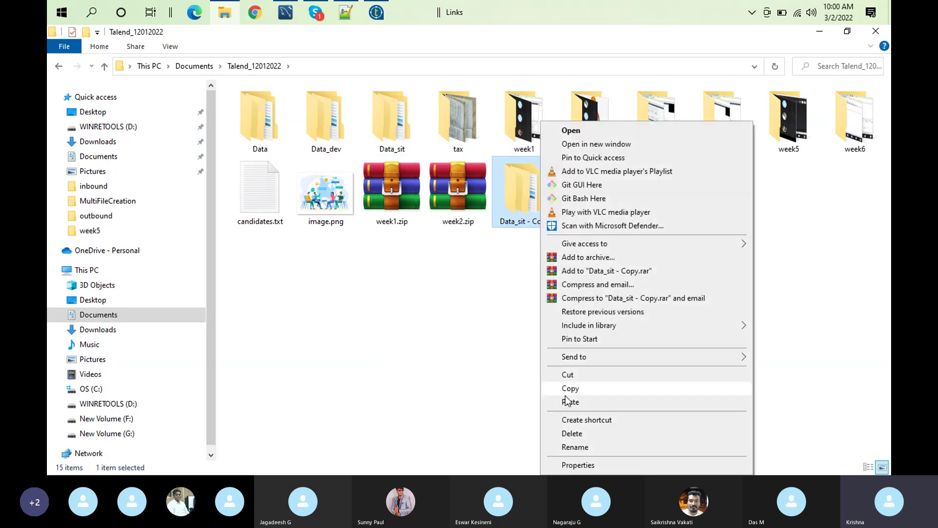
click(582, 447)
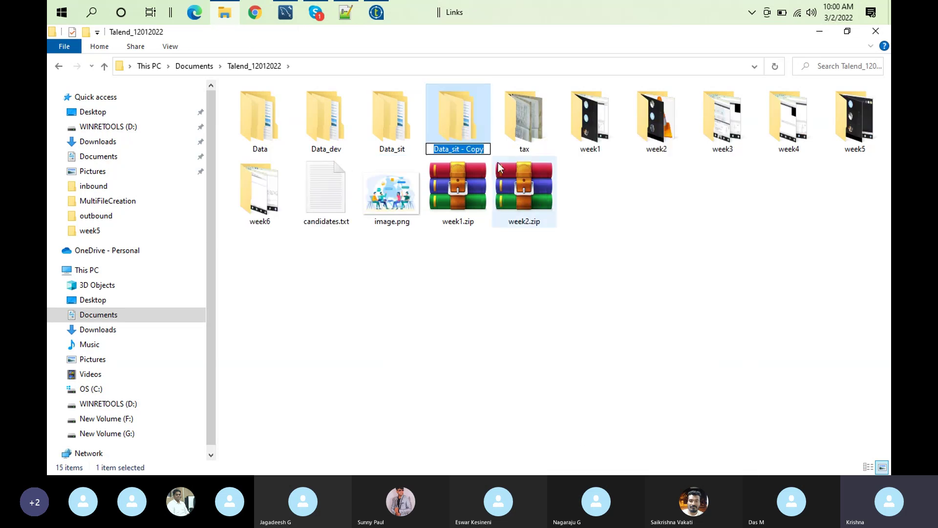
click(486, 149)
key(BackSpace)
key(BackSpace)
key(BackSpace)
key(BackSpace)
key(BackSpace)
key(BackSpace)
key(BackSpace)
key(BackSpace)
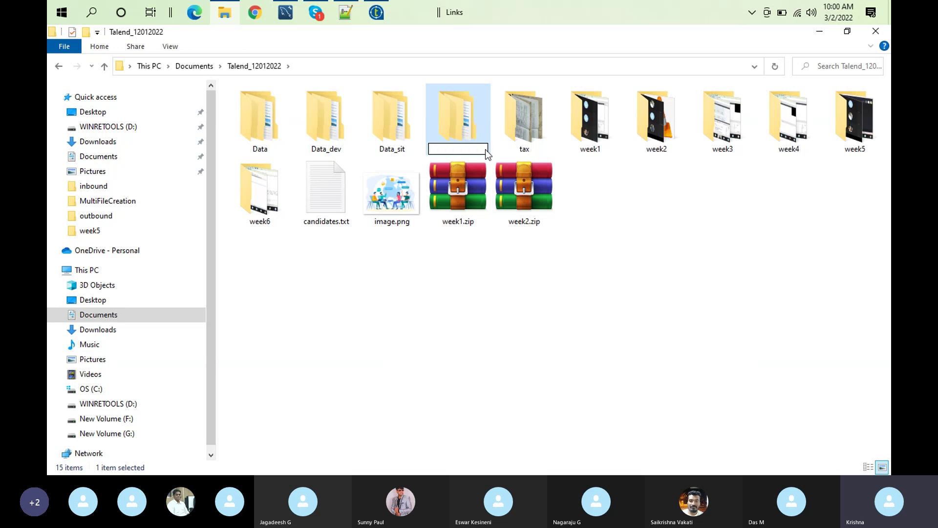
key(BackSpace)
text(uat)
click(492, 382)
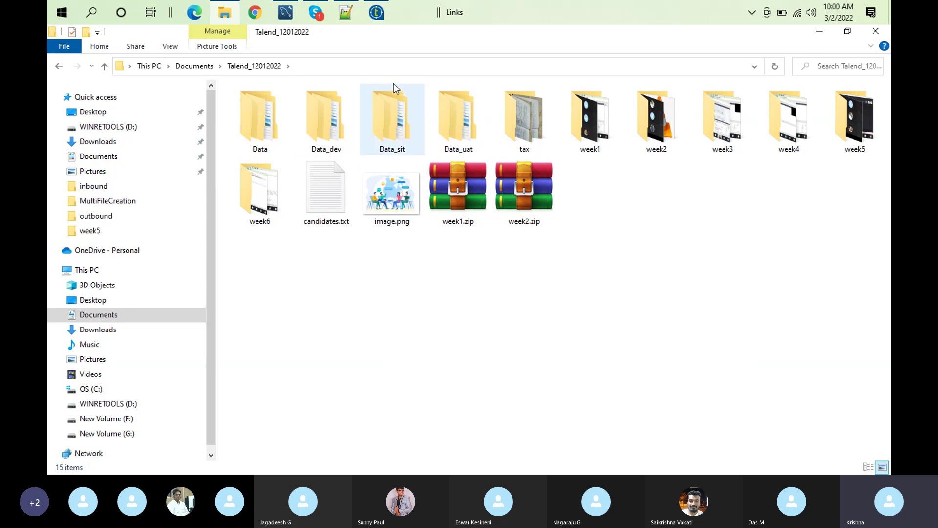
click(377, 14)
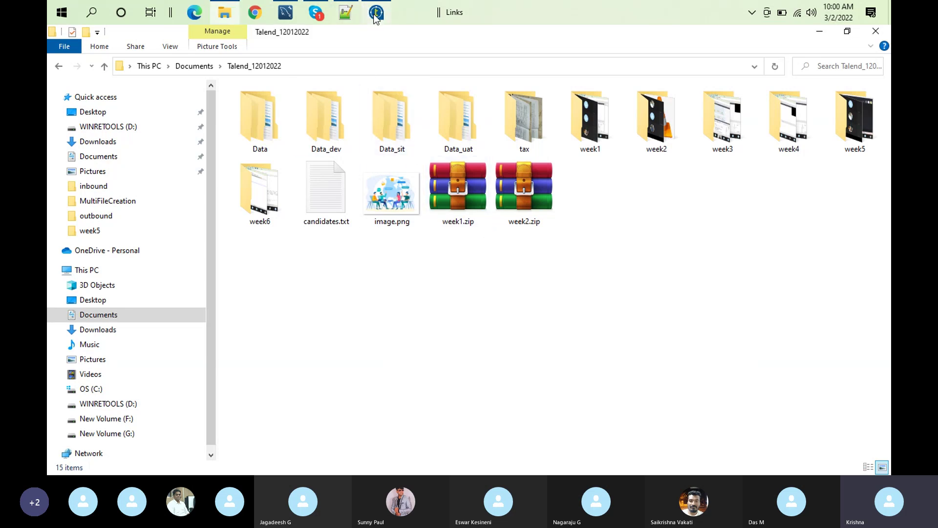
click(380, 14)
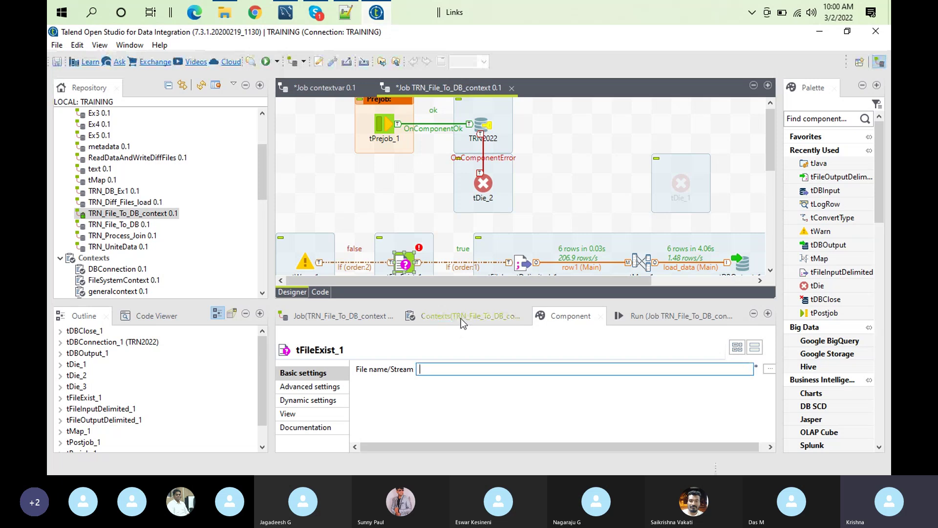
Add the repository FileSystemContext variables (directory, filename, filepath) to the job's contexts
click(461, 318)
click(362, 432)
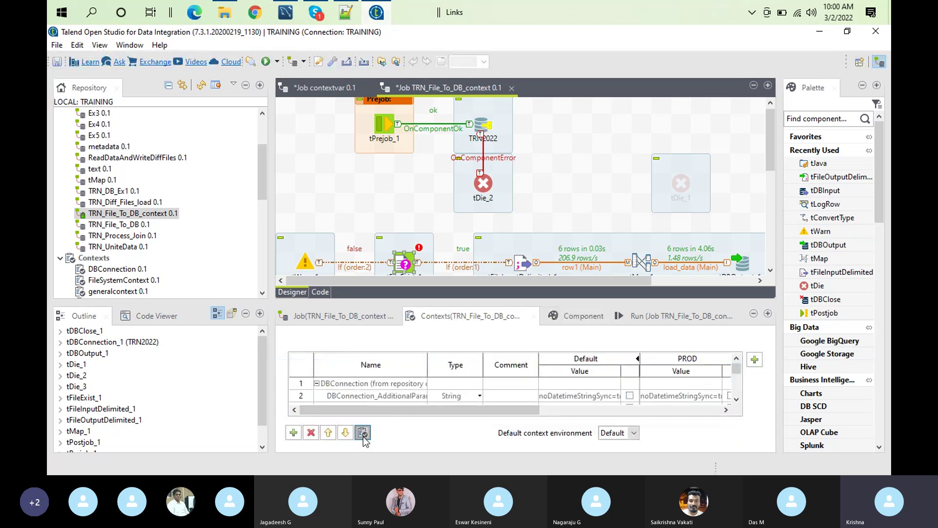
click(386, 174)
click(496, 300)
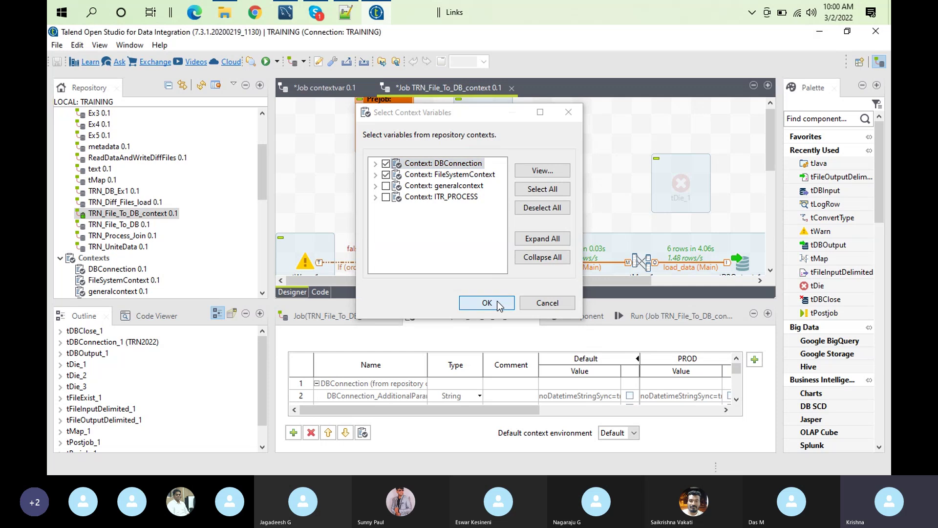
double_click(485, 322)
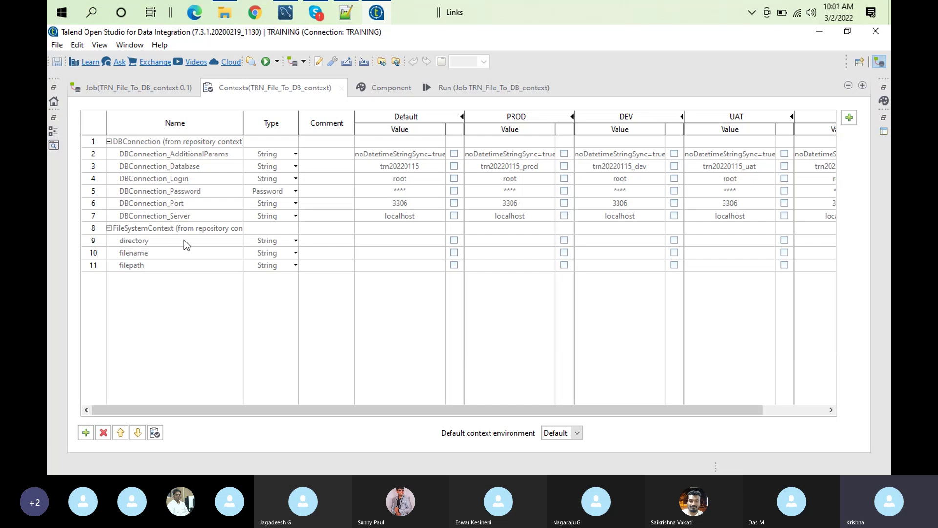
Open the FileSystemContext group editor at Step 2, maximized
click(143, 268)
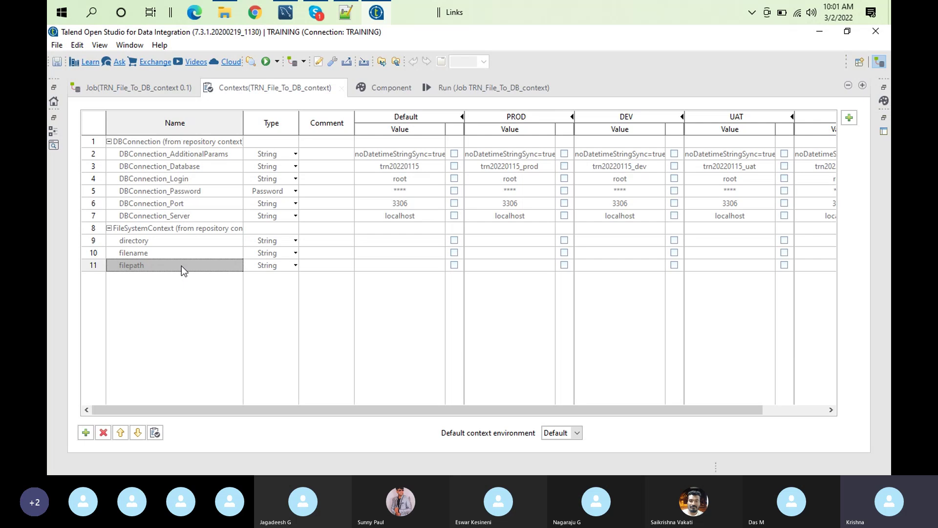
click(197, 232)
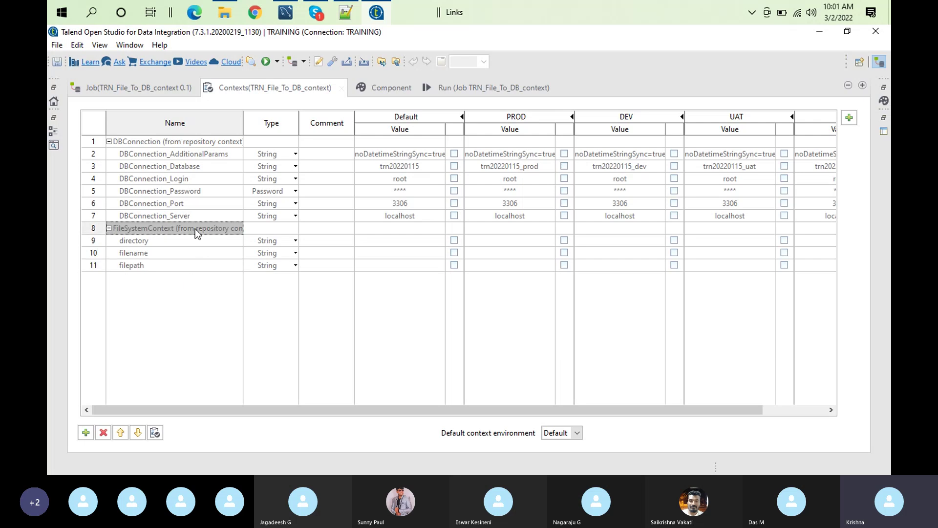
double_click(197, 231)
click(535, 328)
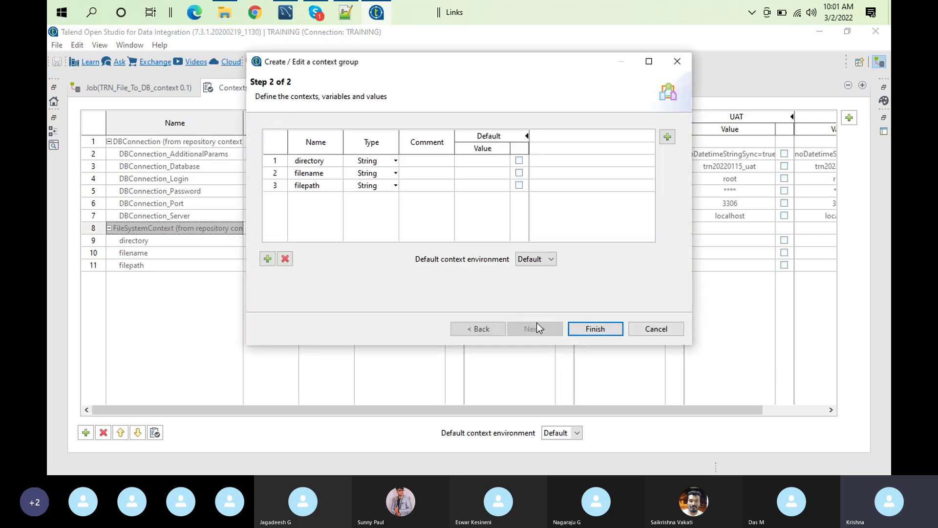
click(649, 61)
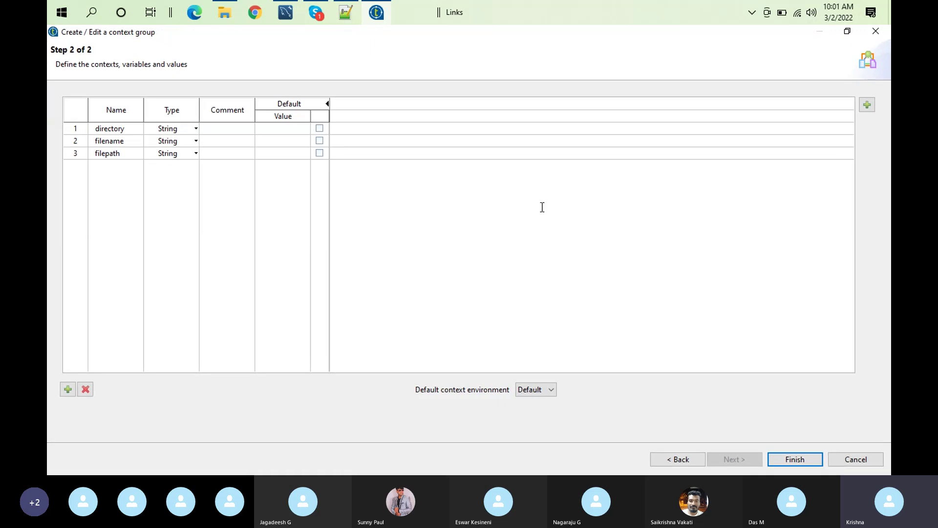
click(345, 22)
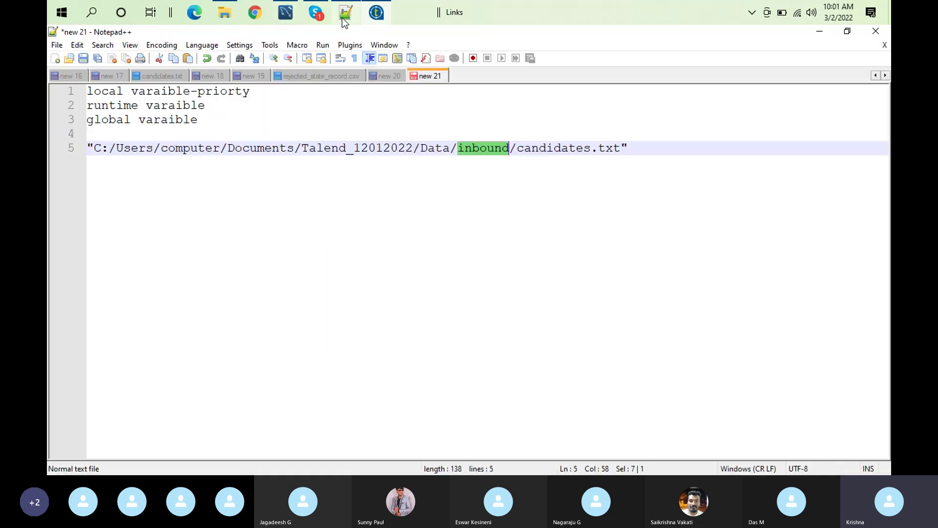
Copy the quoted candidates.txt path from line 5 in Notepad++
click(624, 145)
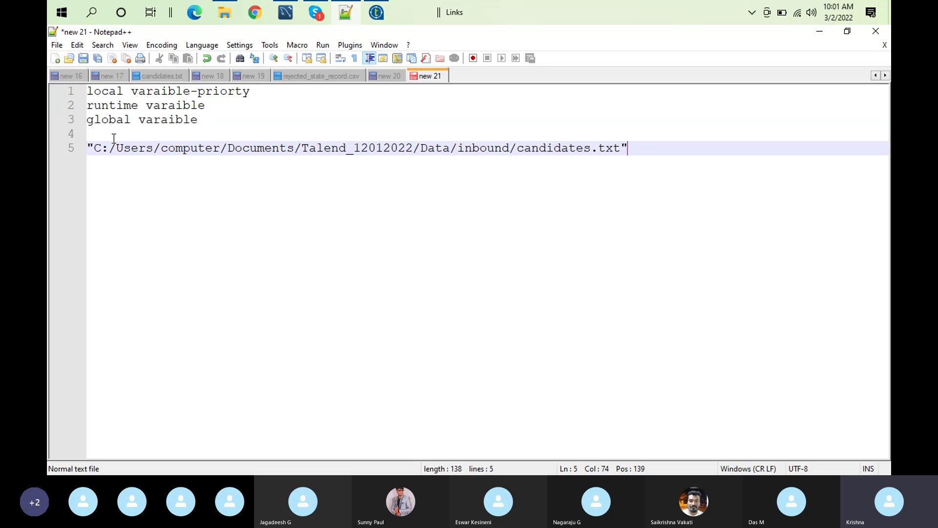
shift+click(89, 148)
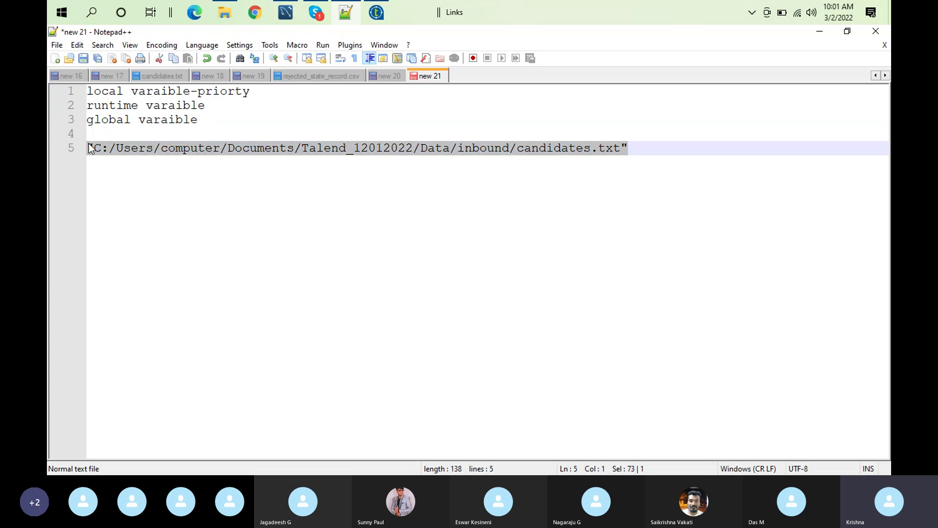
click(376, 13)
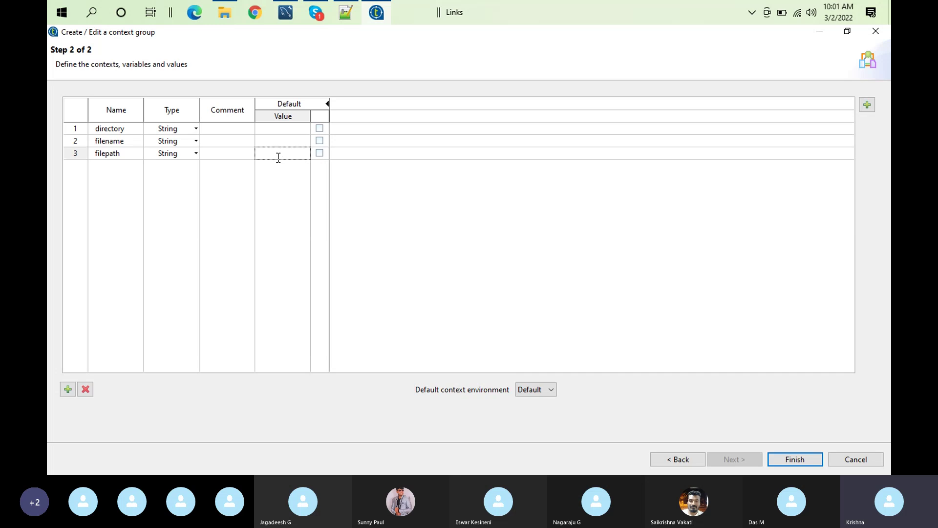
Set filepath's Default value to the pasted candidates.txt path
key(ctrl+v)
click(375, 221)
click(549, 390)
click(550, 391)
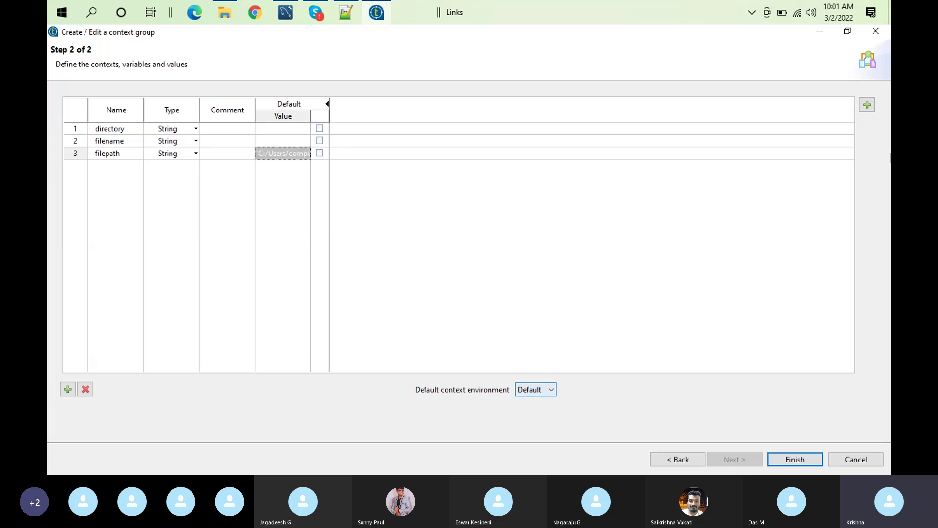
Add DEV, SIT, UAT and PROD contexts to the FileSystemContext group
click(867, 105)
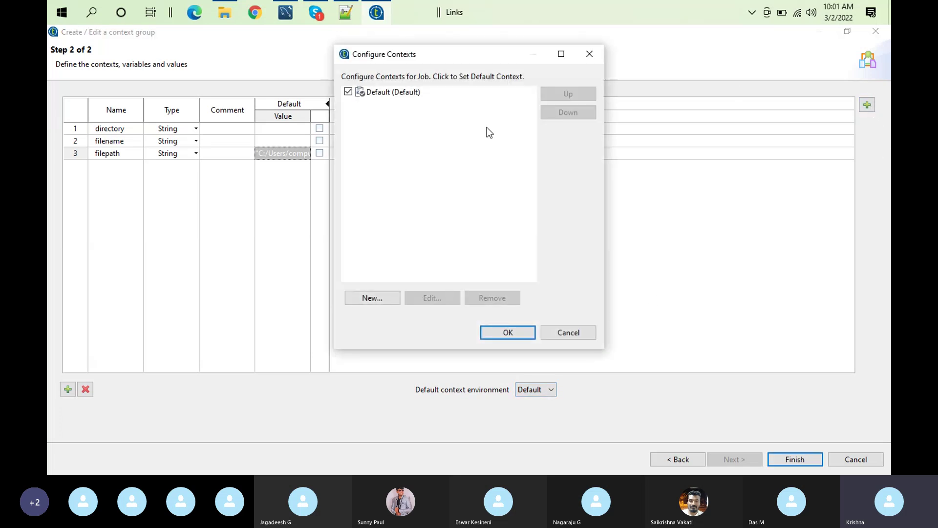
click(374, 298)
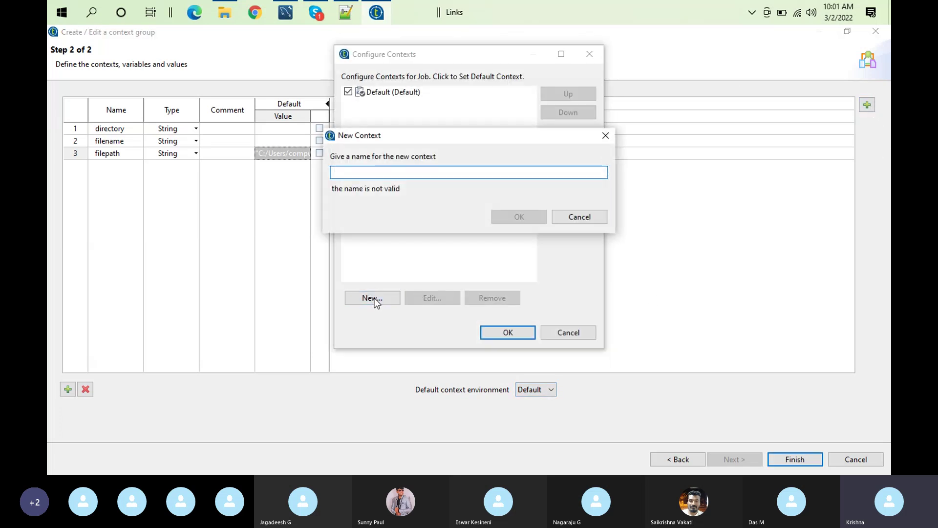
text(DEV)
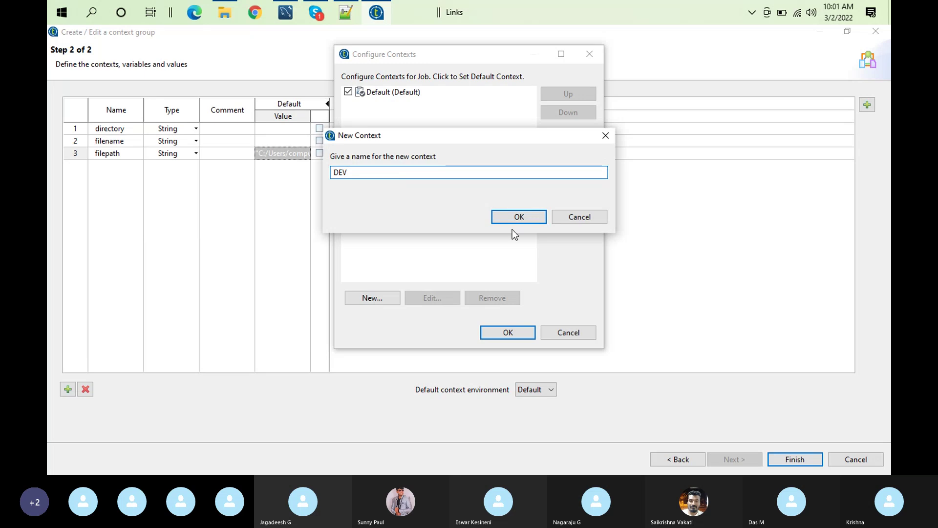
click(520, 218)
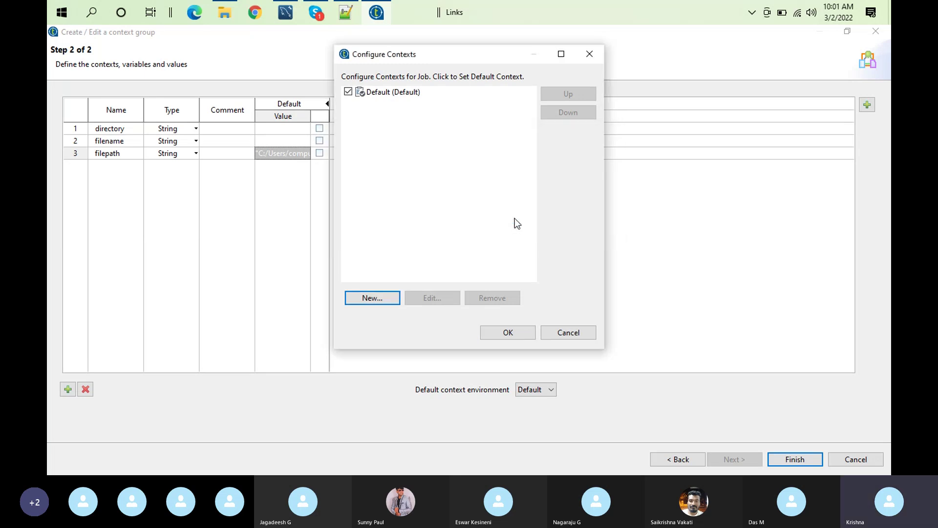
click(381, 298)
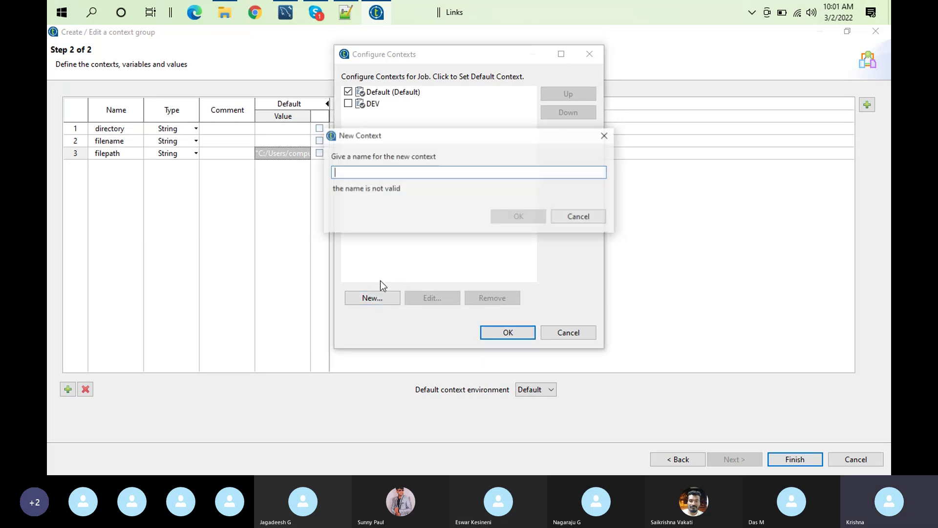
text(SIT)
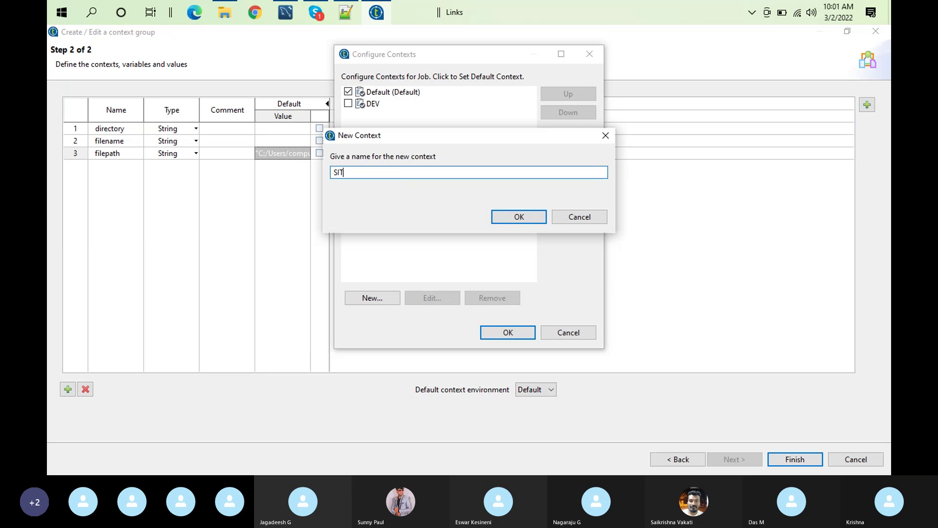
click(534, 217)
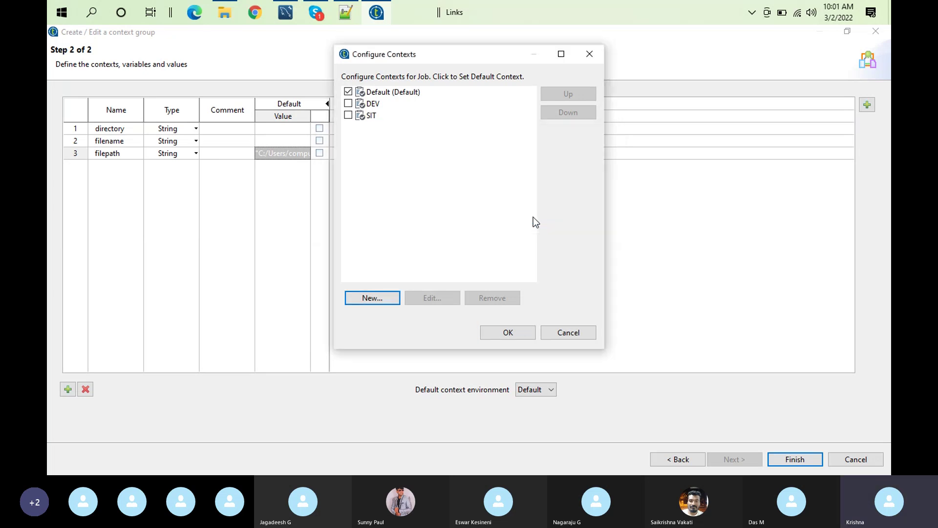
click(378, 297)
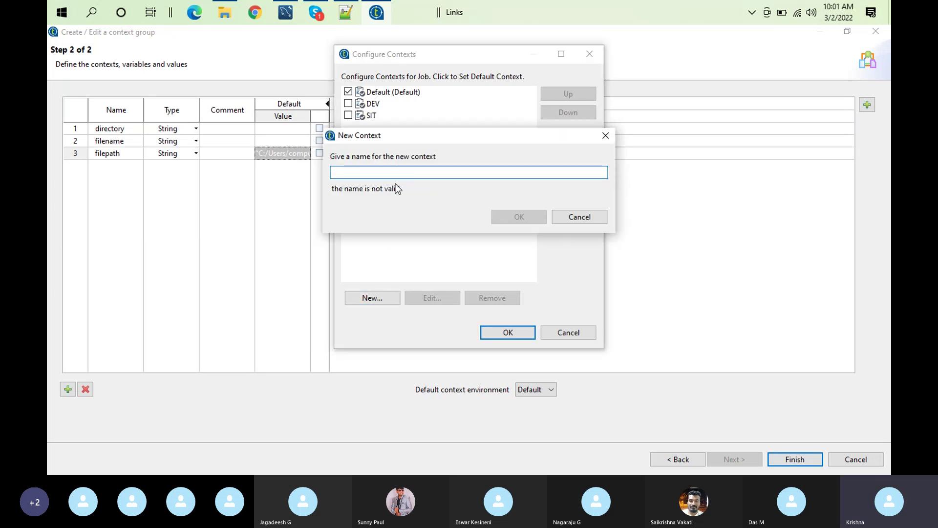
text(UAT)
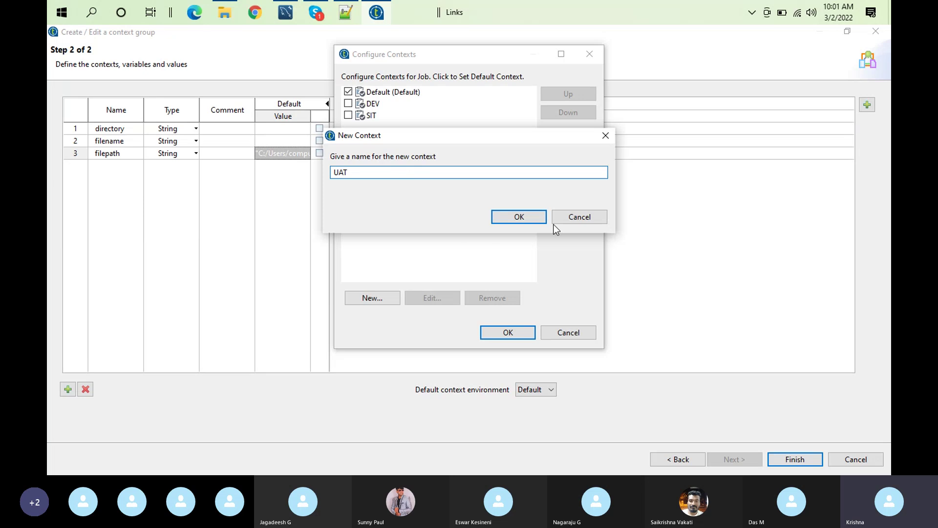
click(528, 219)
click(373, 299)
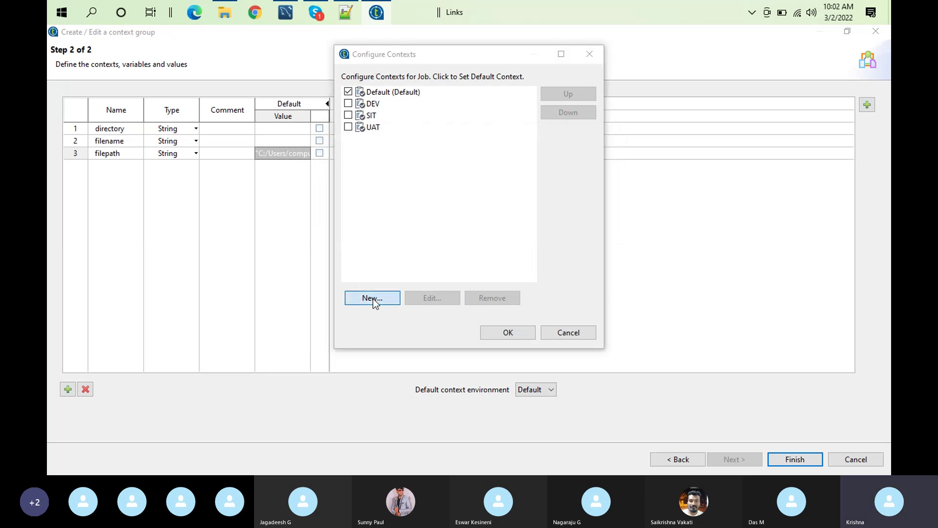
text(PROD)
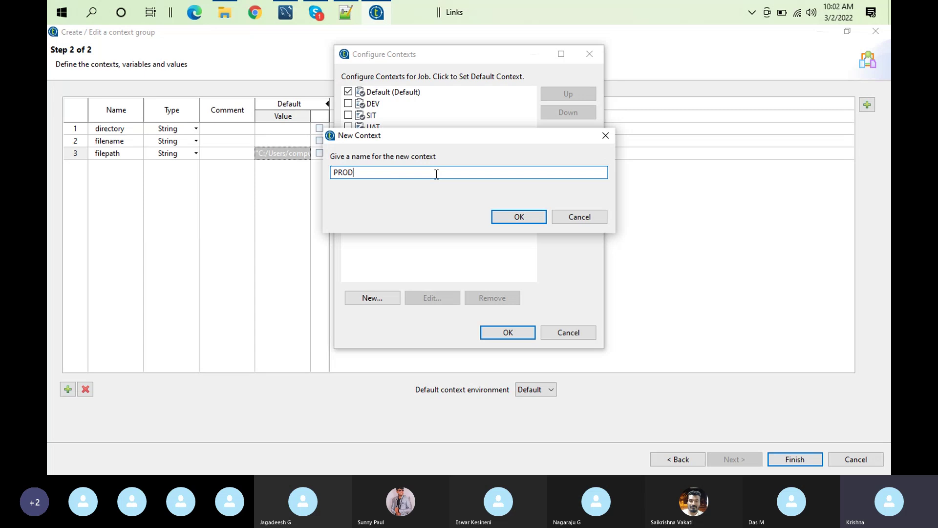
click(508, 218)
click(513, 338)
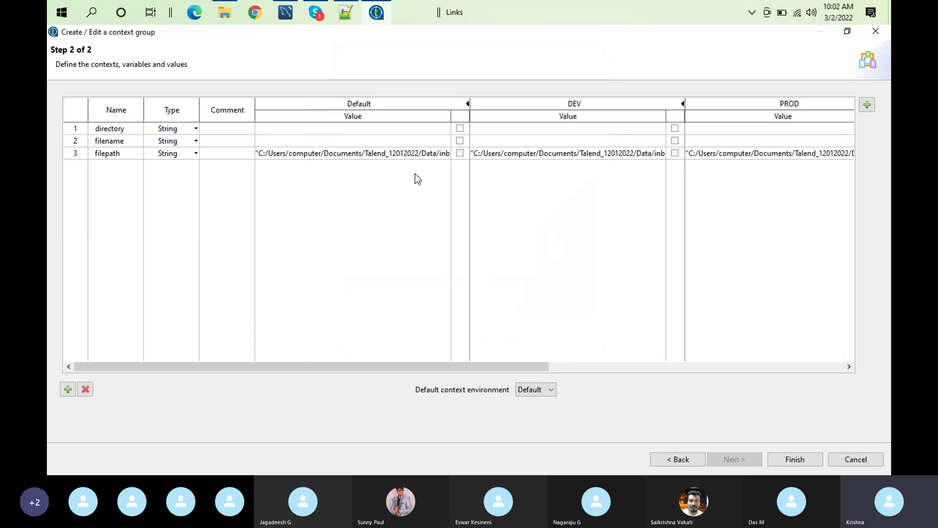
Change the DEV, SIT and UAT filepath values to use Data_dev, Data_sit and Data_uat
click(646, 152)
click(582, 153)
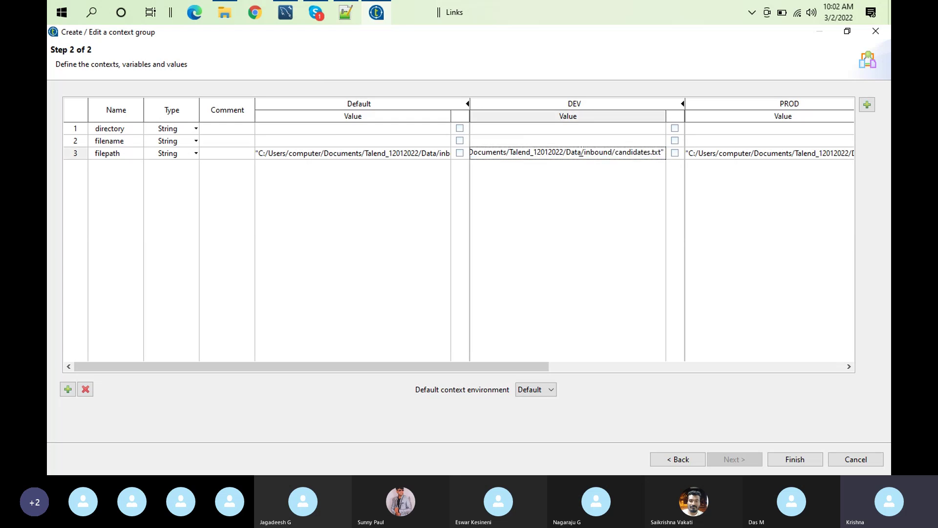
text(_dev)
drag(524, 366, 623, 371)
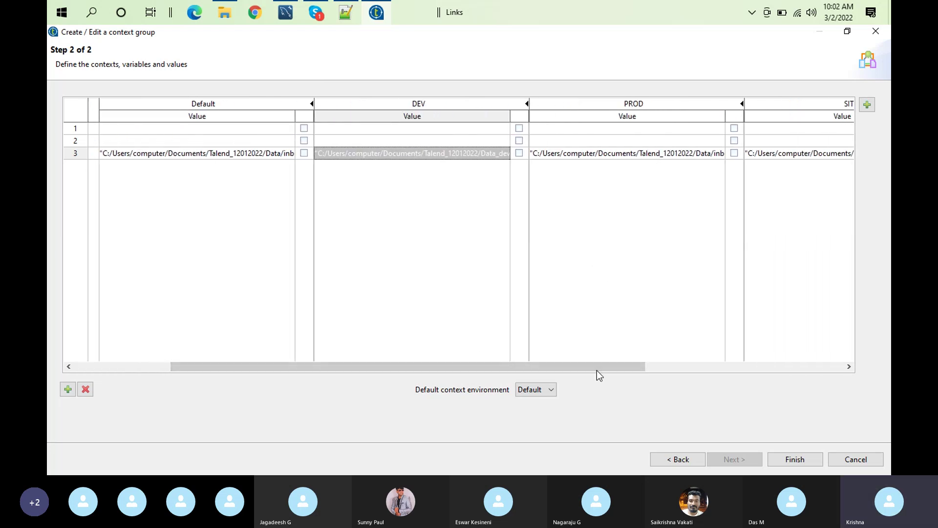
drag(608, 370, 717, 359)
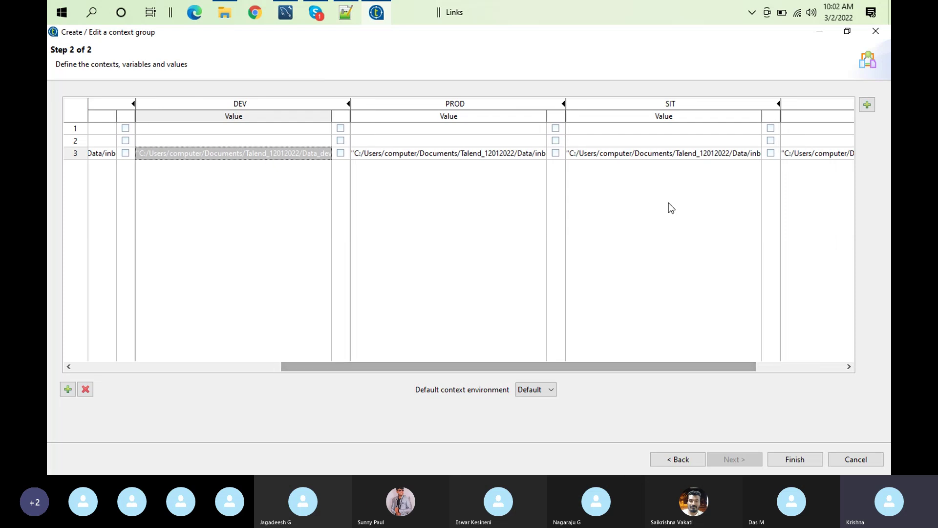
click(728, 155)
click(678, 152)
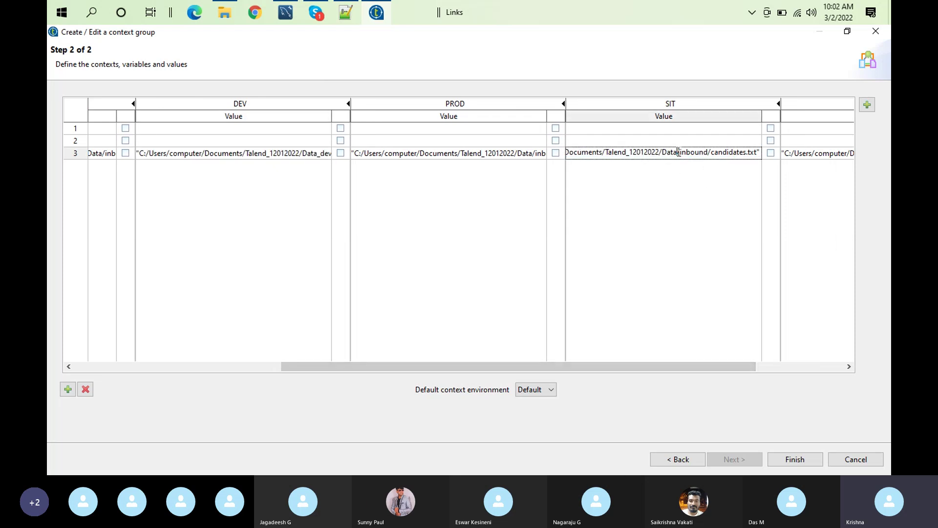
text(_sit)
drag(696, 364, 811, 361)
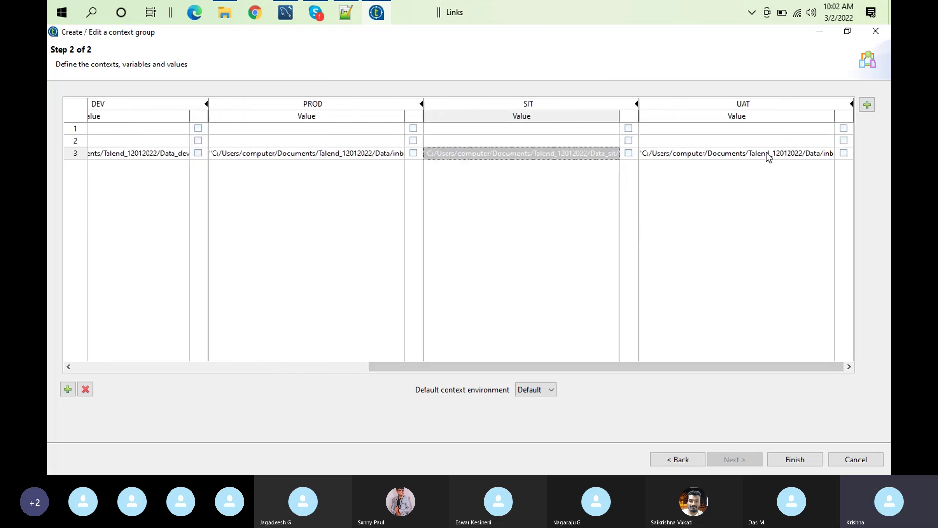
click(766, 153)
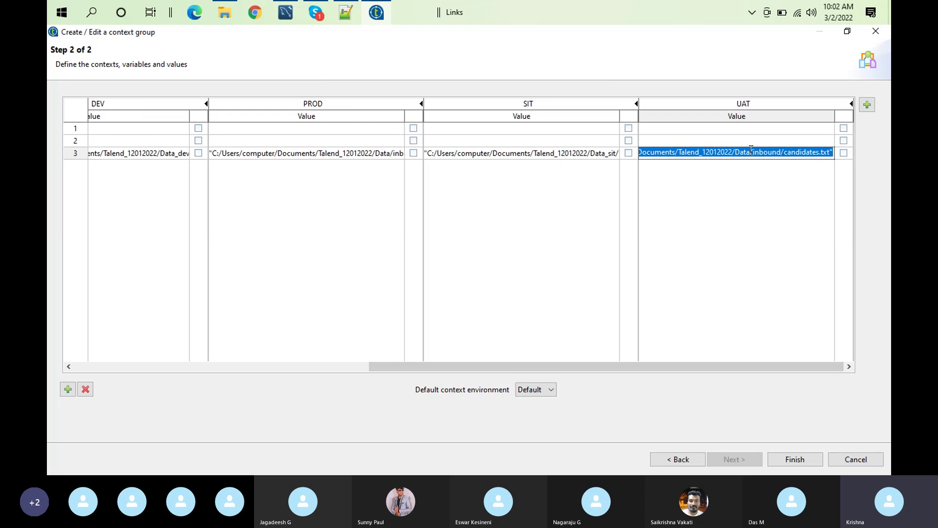
click(751, 151)
text(_uat)
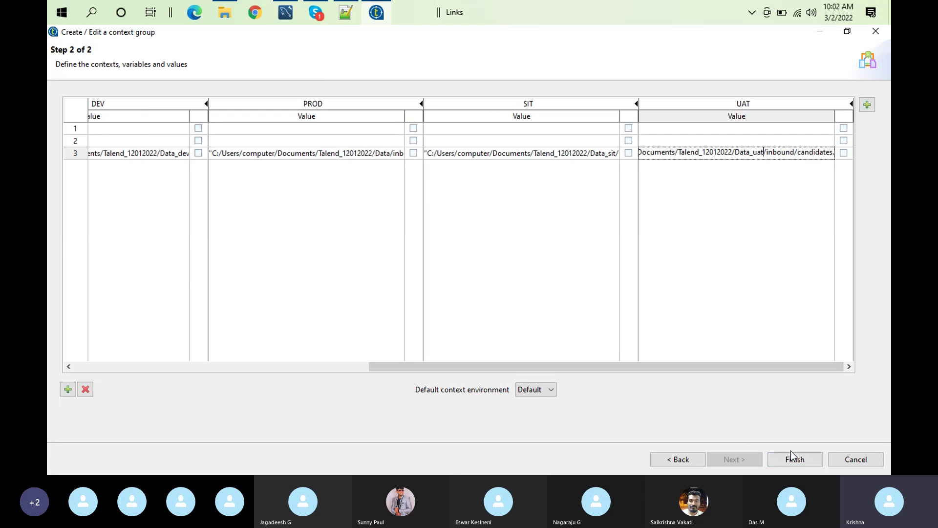
Save the FileSystemContext group and propagate the updates to both affected jobs
click(797, 464)
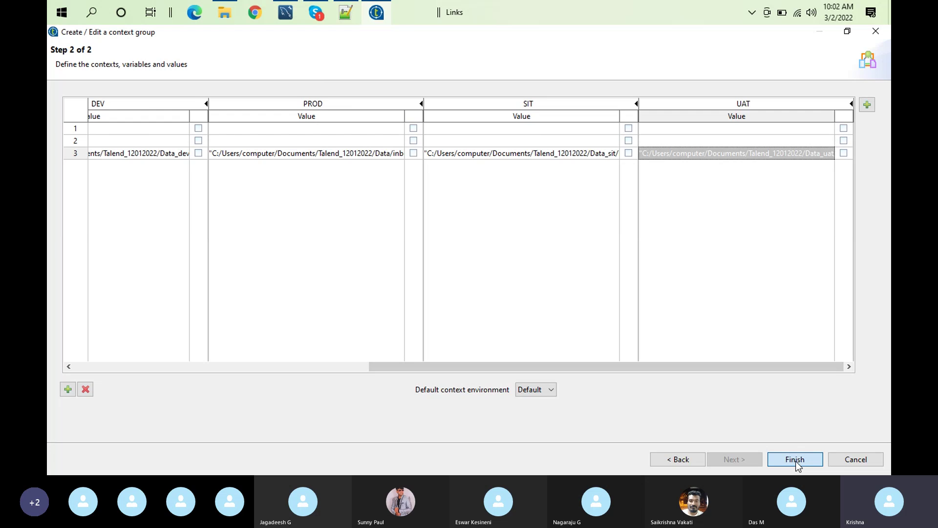
click(792, 461)
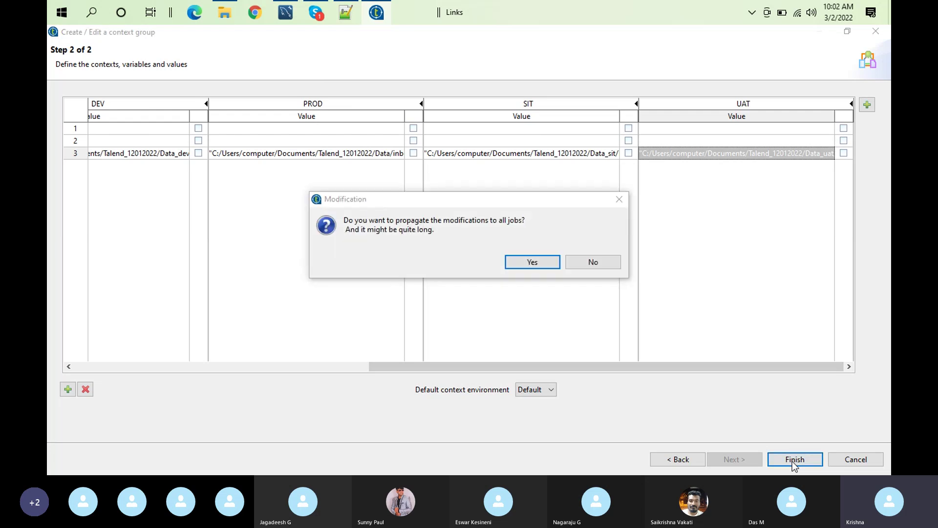
click(533, 263)
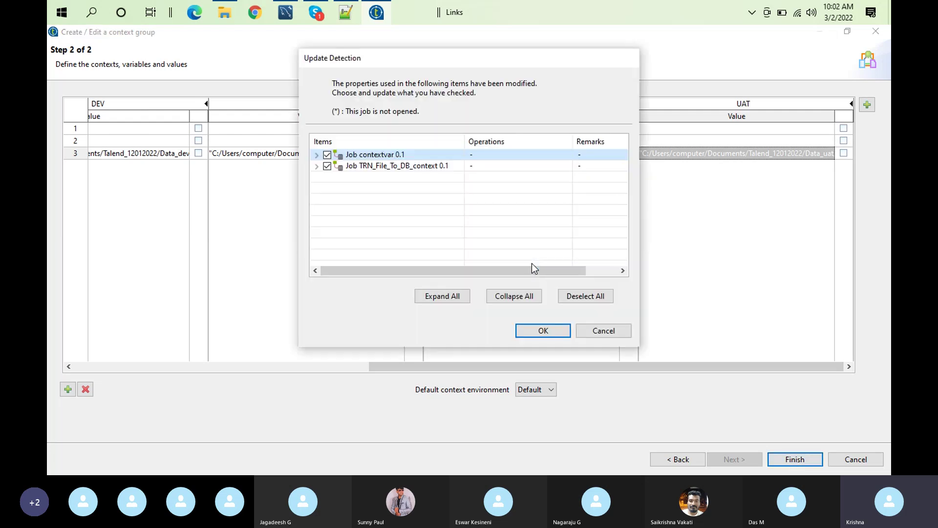
click(543, 332)
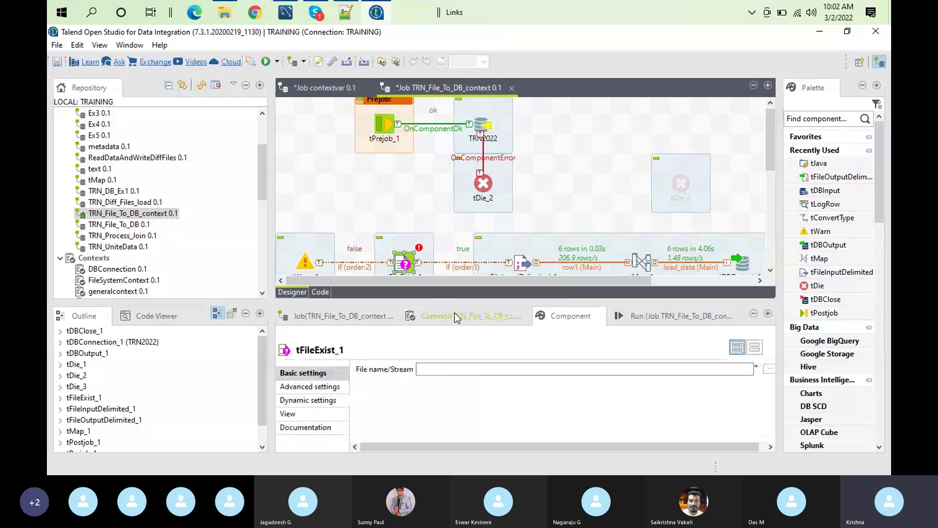
Set tFileExist_1's file name to context.filepath
click(441, 368)
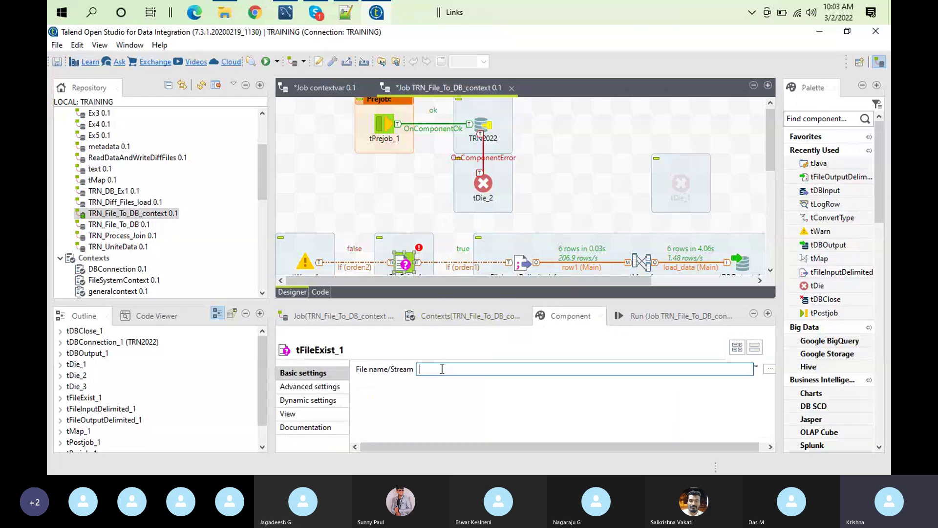
text(context.f)
key(ctrl+space)
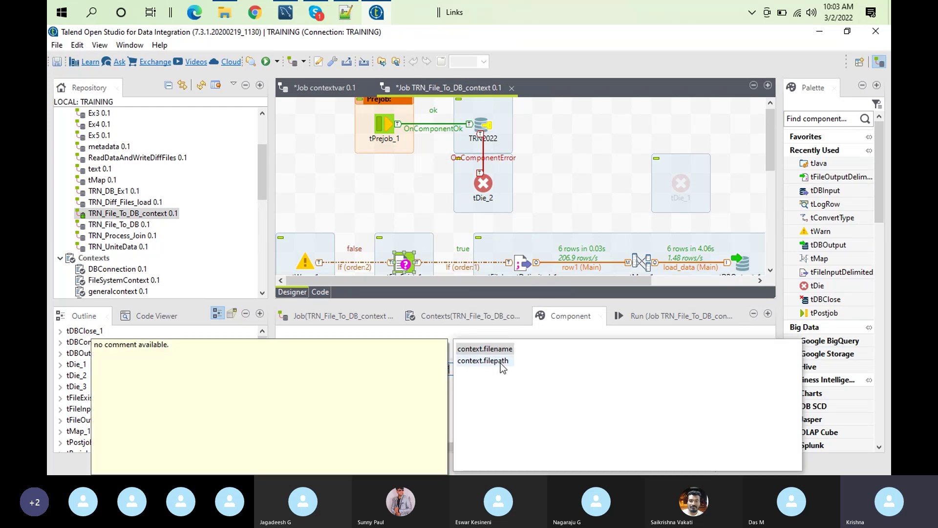
double_click(506, 366)
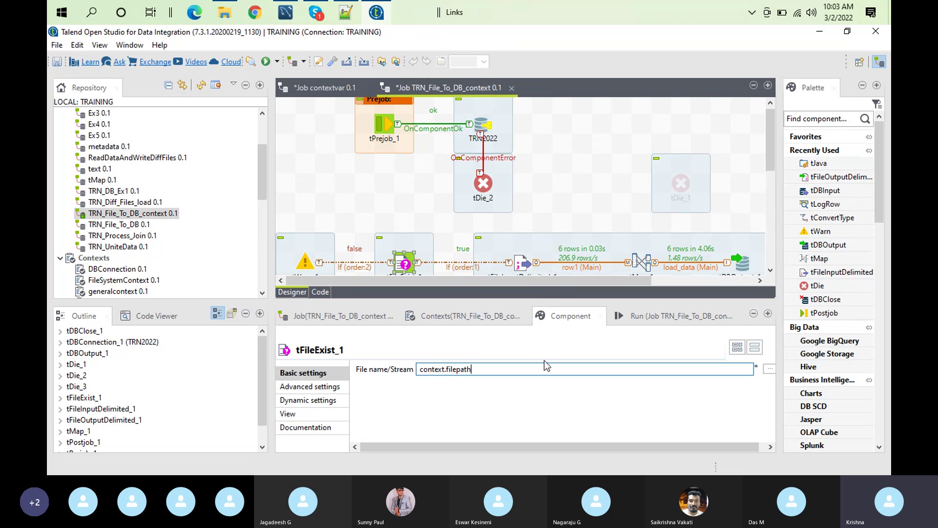
Replace tFileInputDelimited_1's hard-coded file path with context.filepath
click(522, 264)
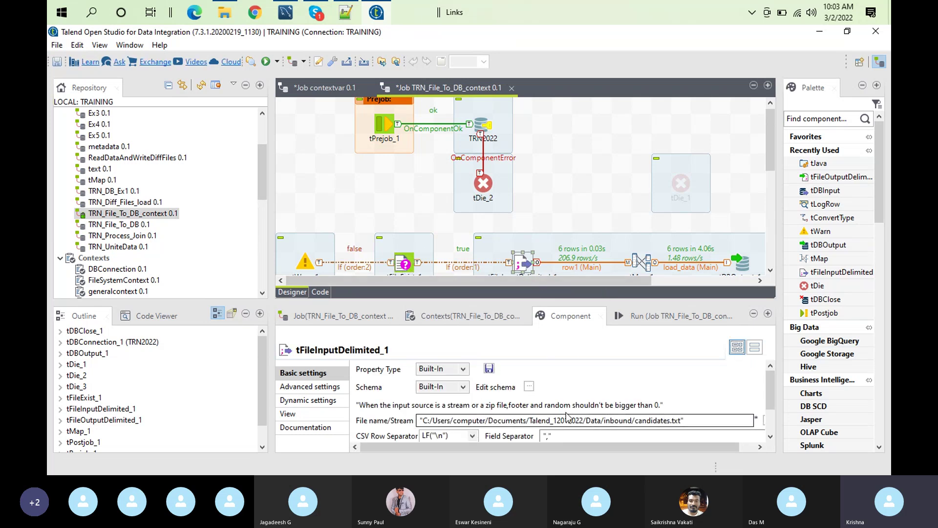
click(689, 422)
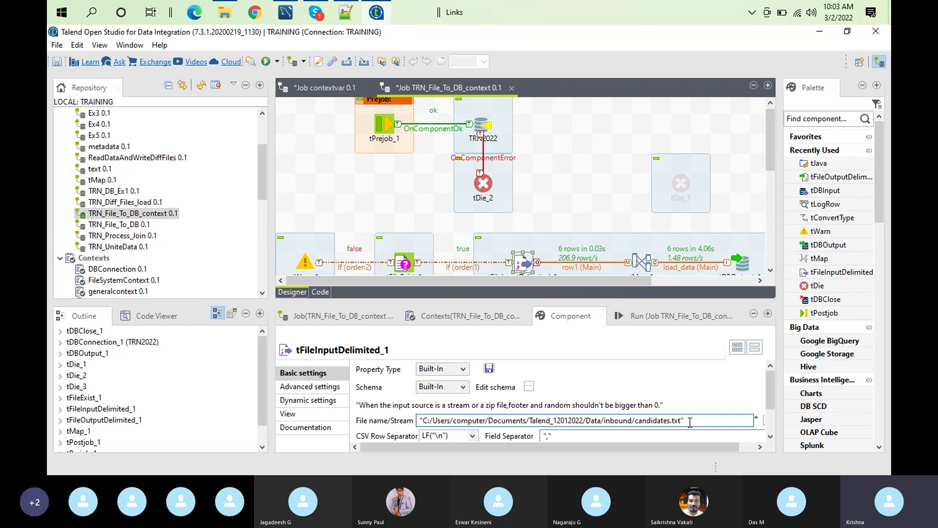
key(ctrl+a)
key(BackSpace)
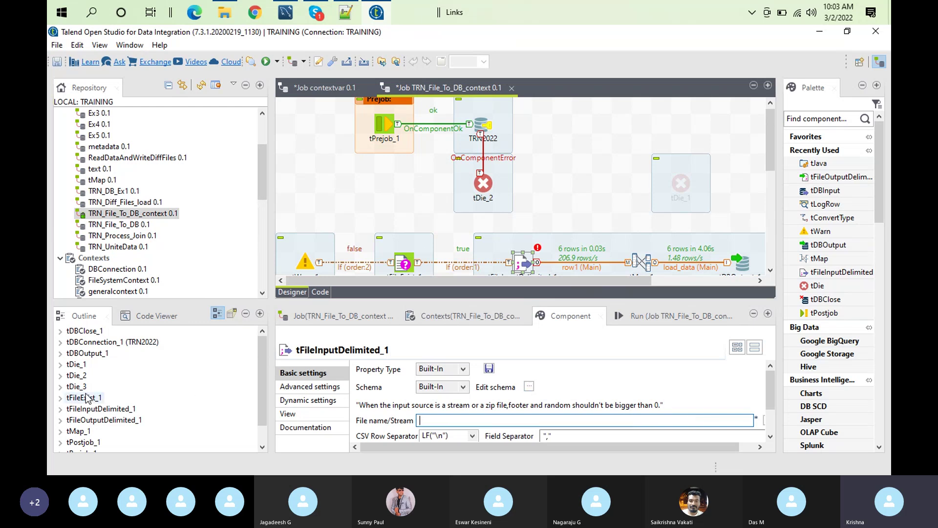
click(63, 398)
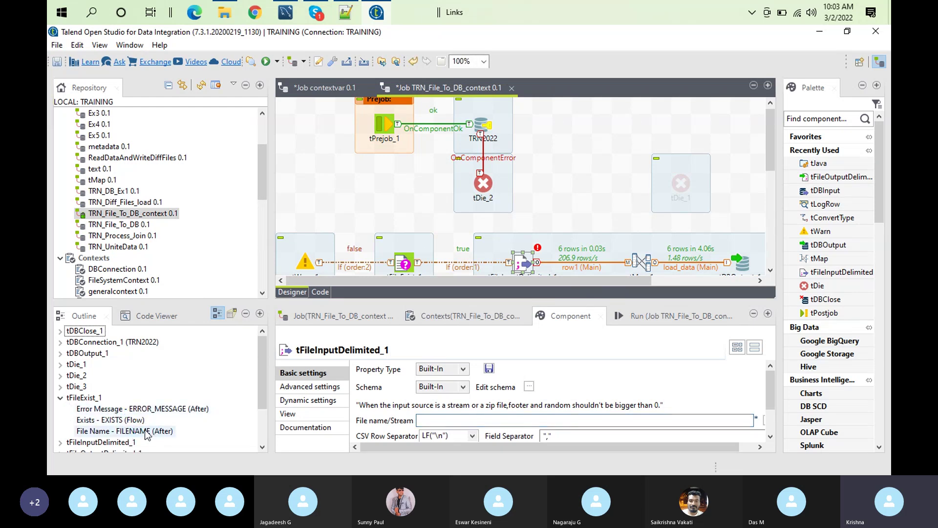
click(456, 420)
text(context)
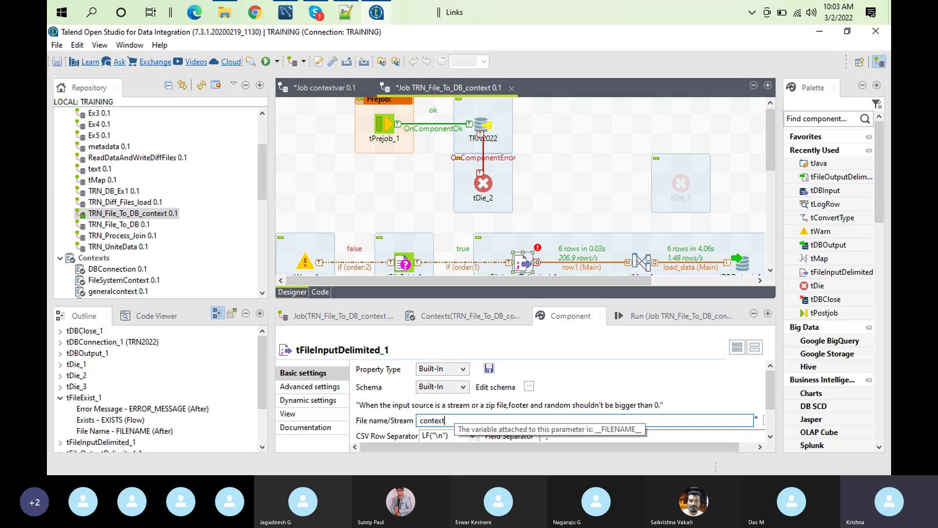
key(ctrl+space)
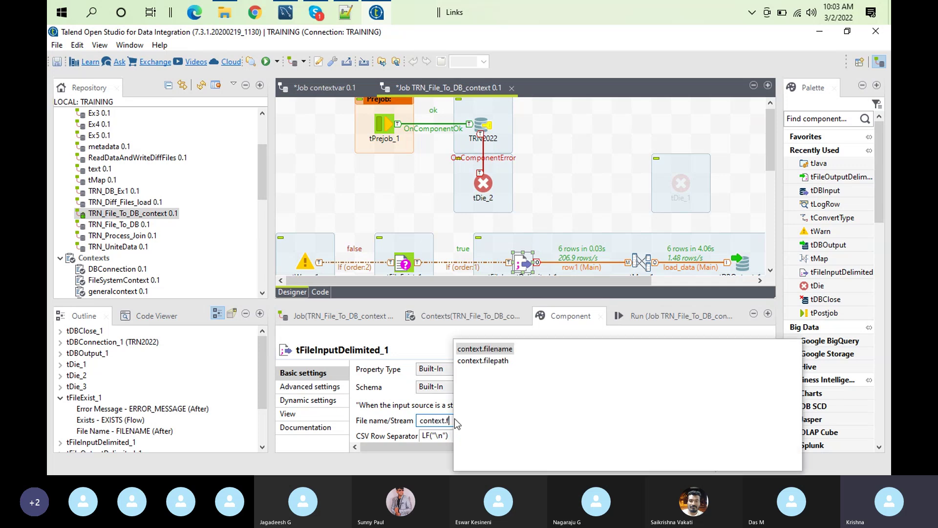
double_click(493, 362)
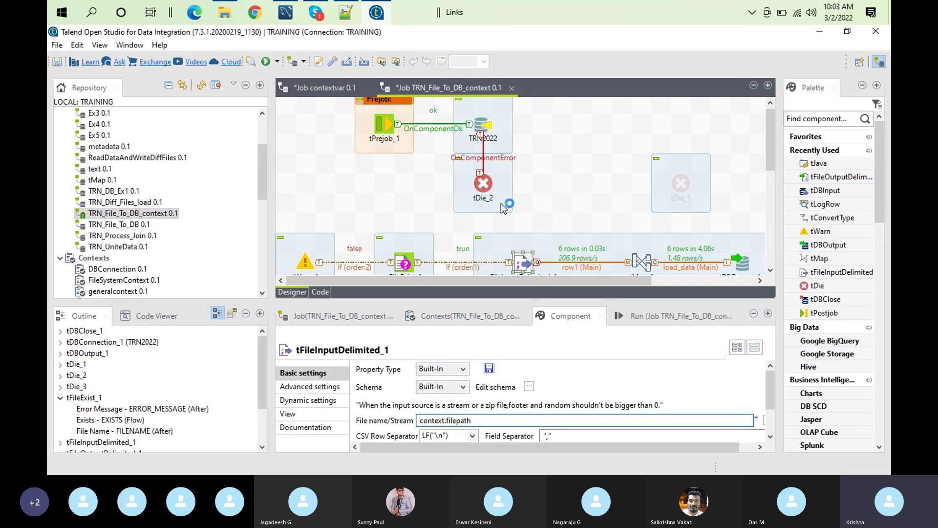
Clear the log and run the job under the DEV context
click(655, 315)
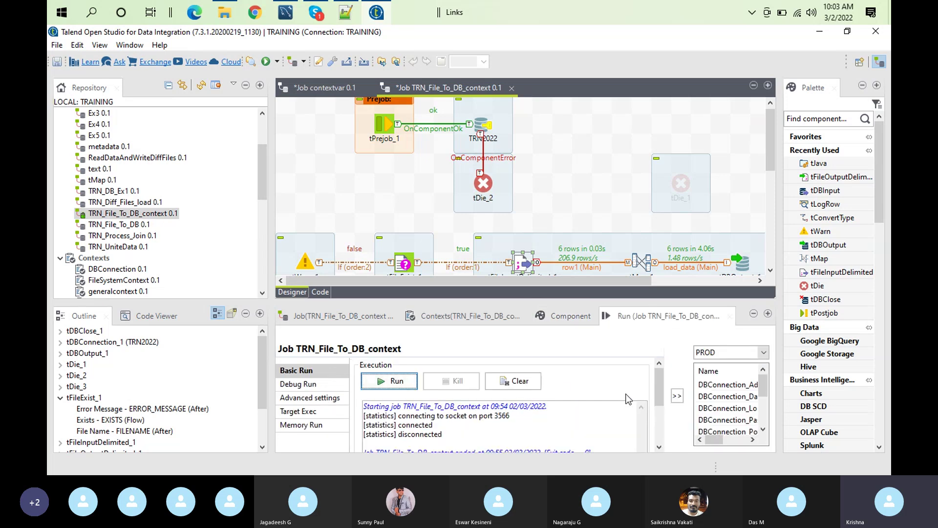
click(762, 352)
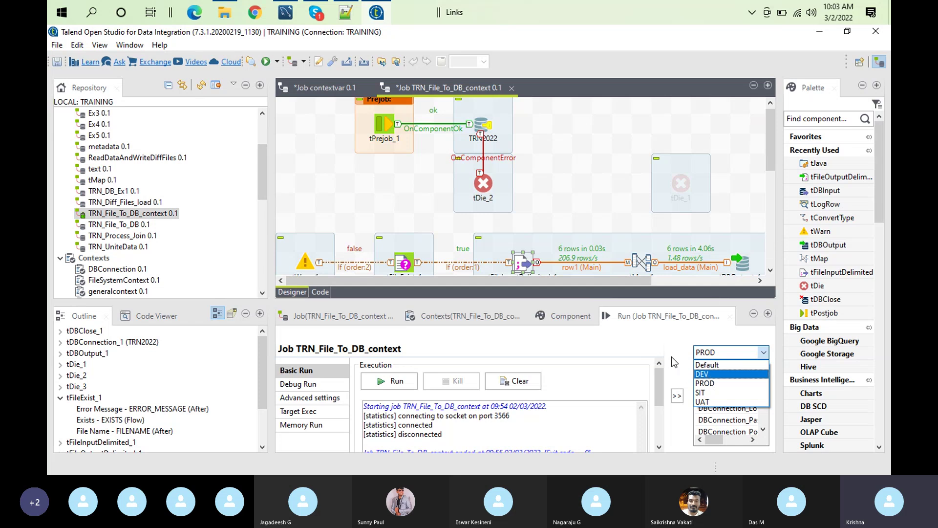
click(738, 373)
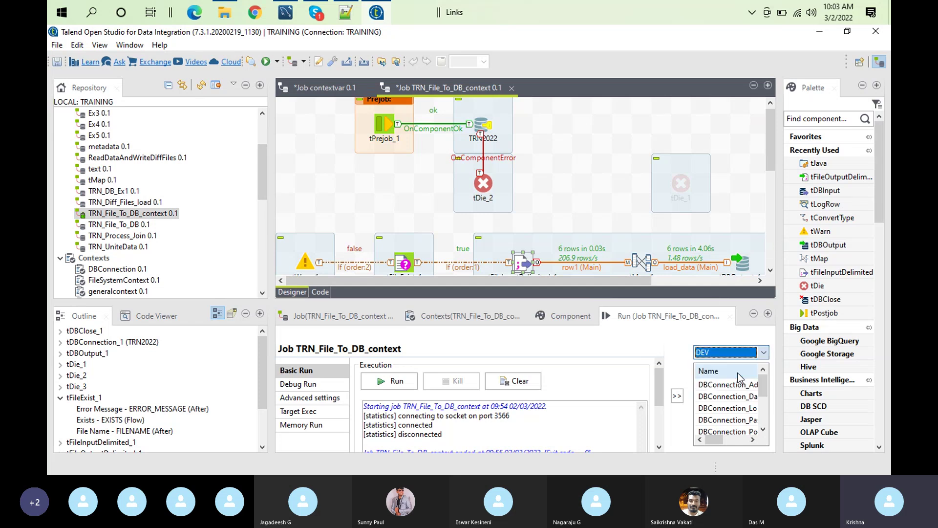
click(521, 390)
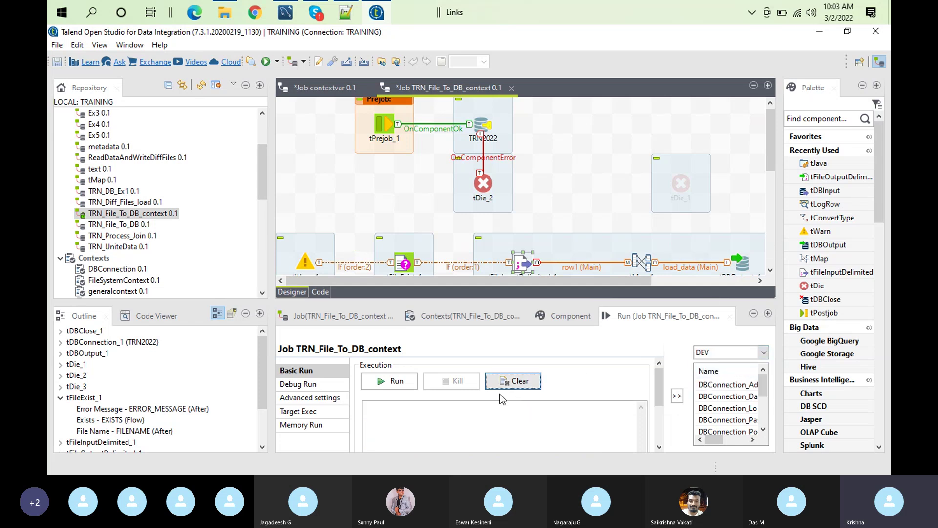
click(390, 385)
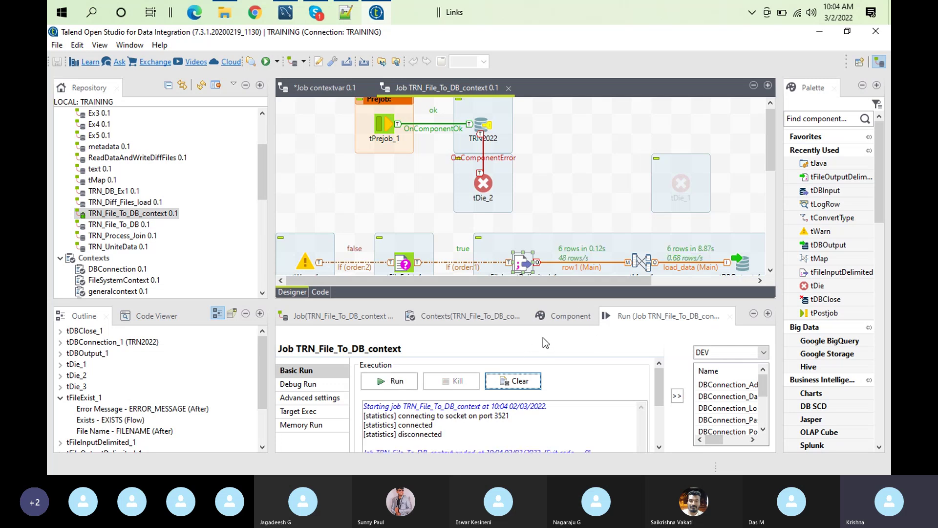
Clear the log and rerun the job under the SIT context, loading 6 rows
click(763, 352)
click(707, 394)
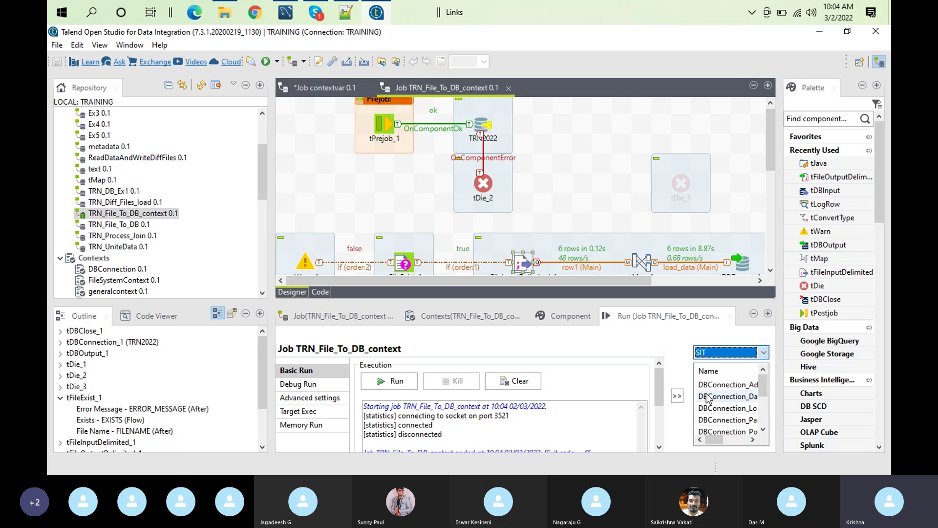
click(513, 381)
click(393, 382)
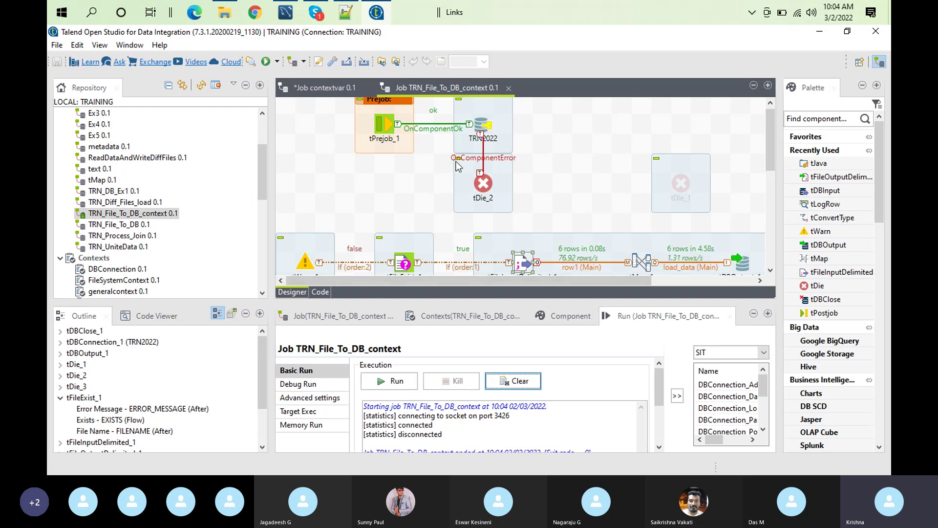
double_click(461, 88)
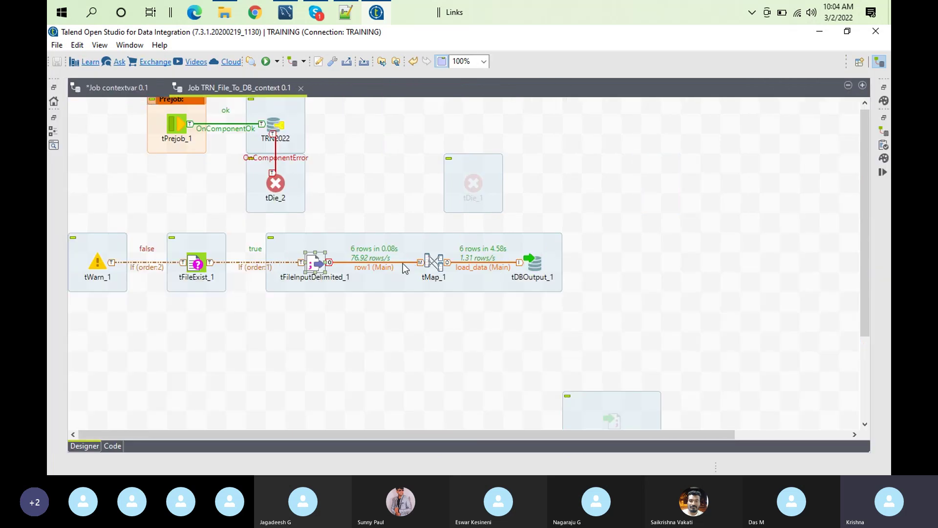
Review the context-driven settings of TRN2022, tFileExist_1 and tFileInputDelimited_1, then restore the layout
double_click(276, 126)
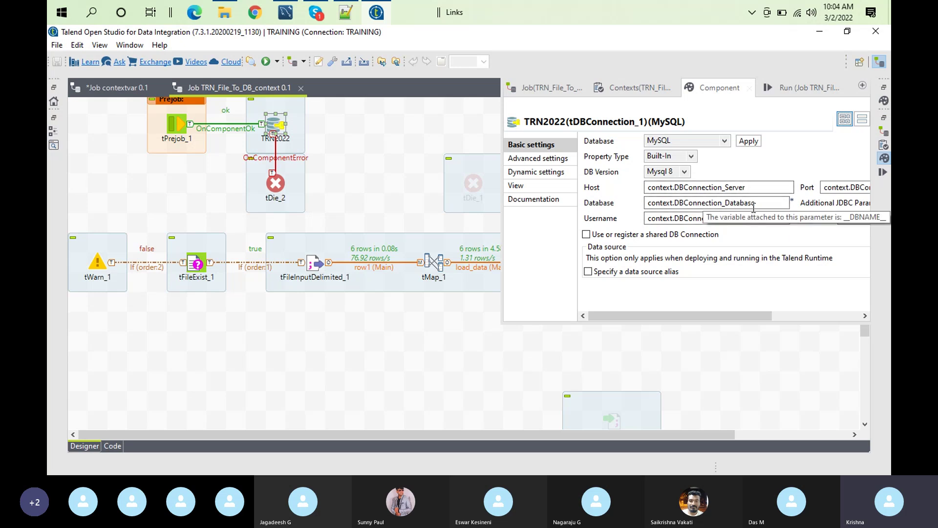
double_click(196, 264)
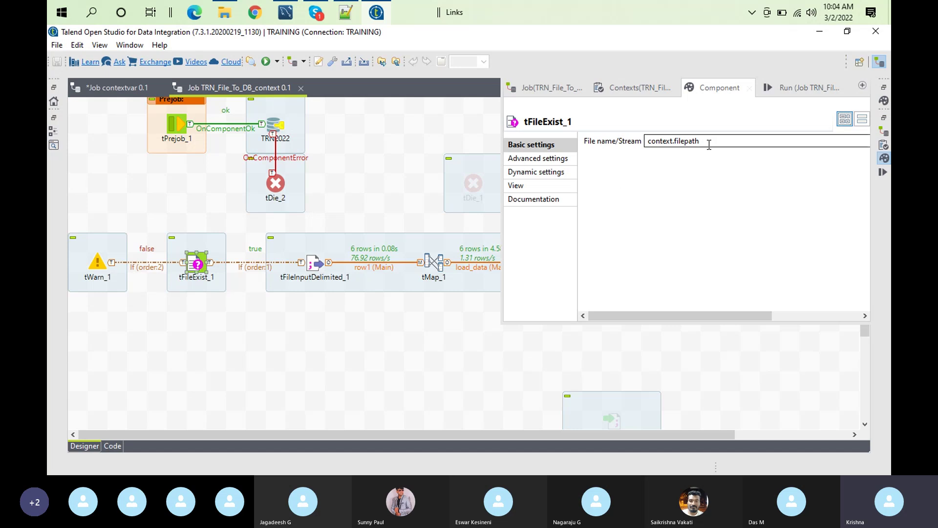
click(310, 266)
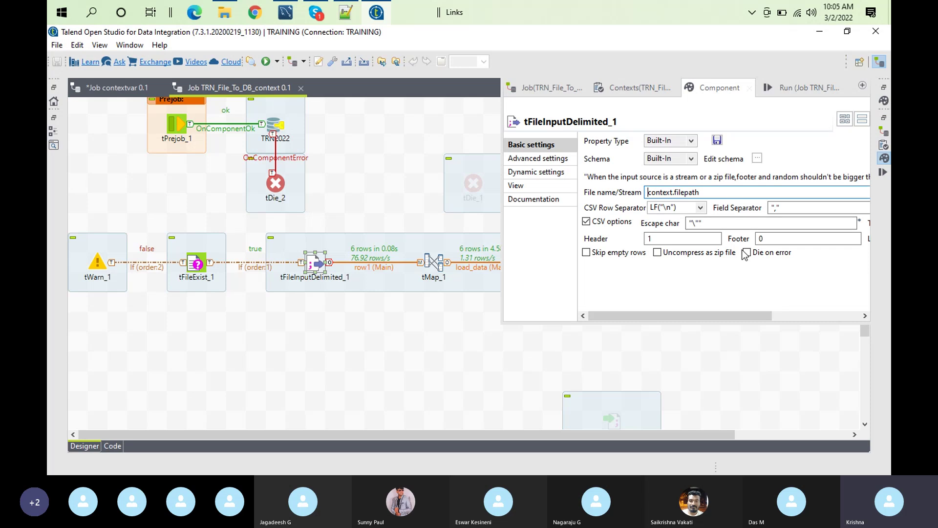
click(473, 157)
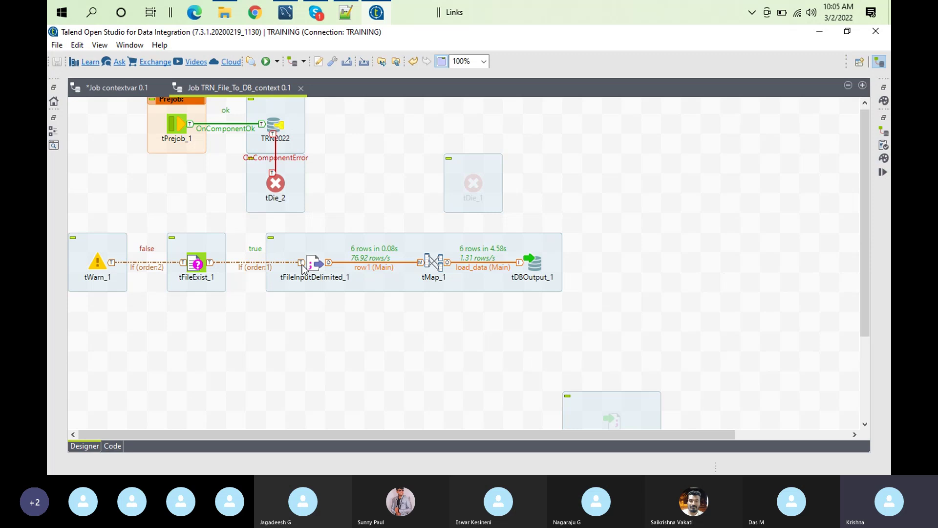
double_click(260, 87)
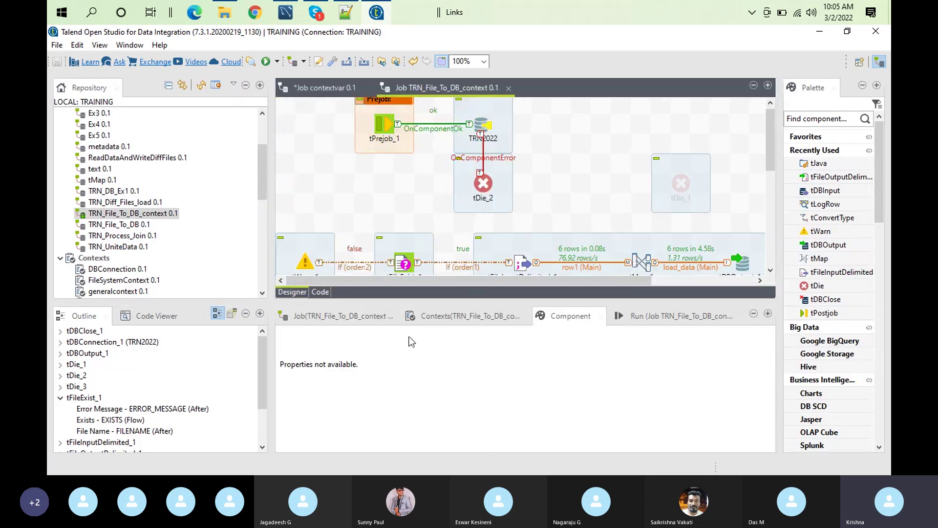
Show the job's Contexts view enlarged to fill the window
click(435, 319)
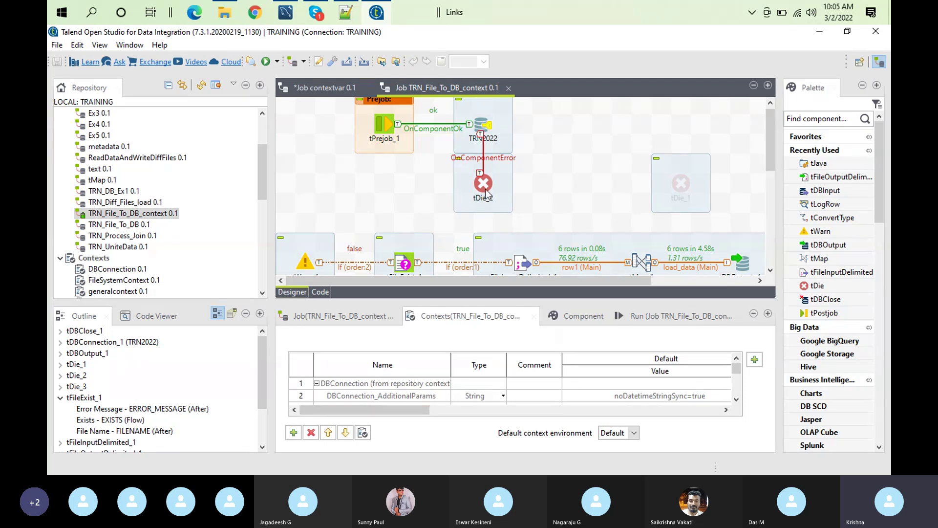
click(401, 265)
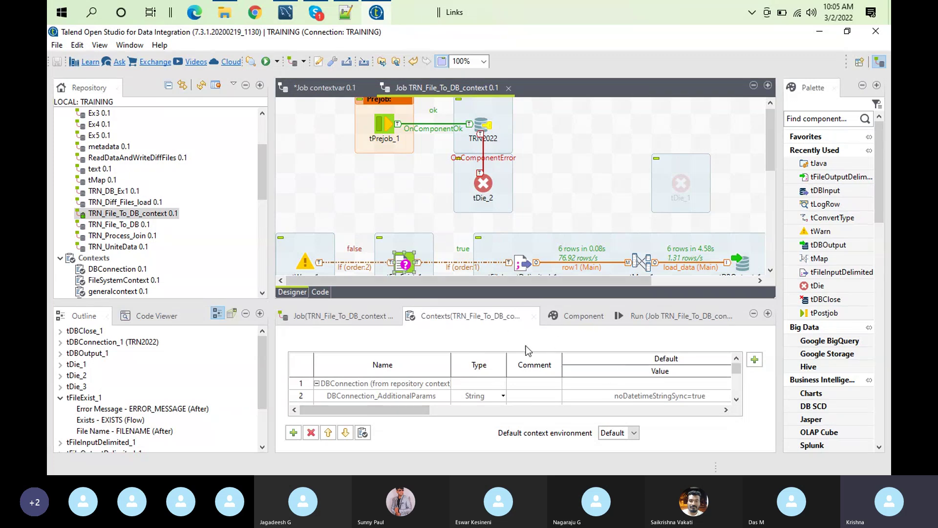
double_click(491, 321)
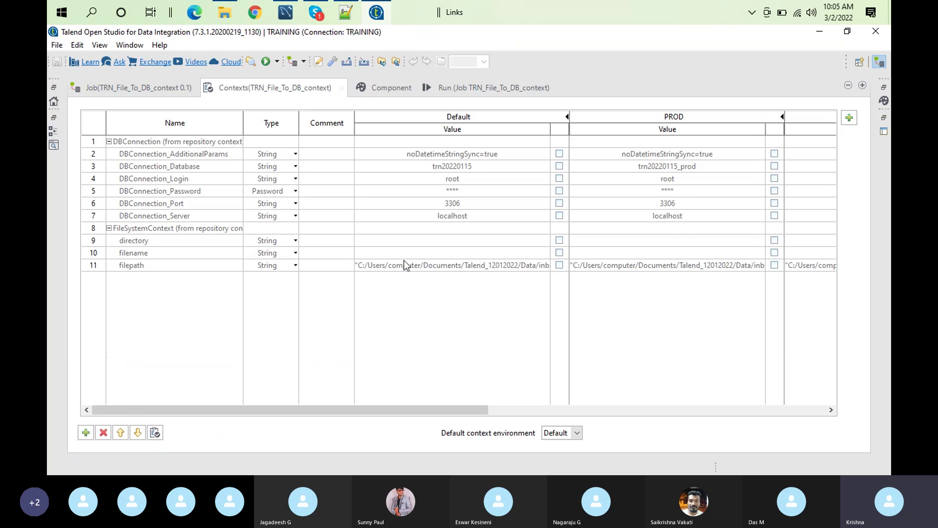
Make FileSystemContext's filepath prompt for its DEV value and propagate the change to all jobs
double_click(204, 228)
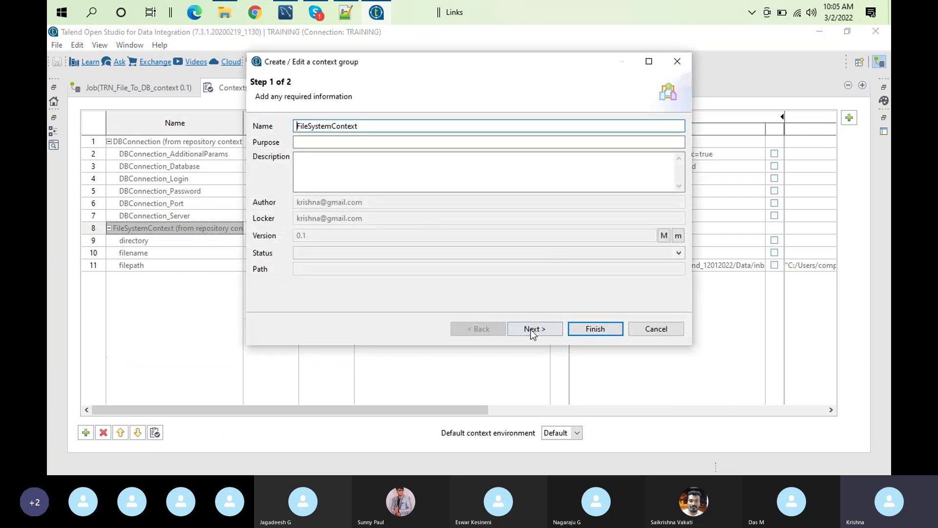
click(528, 329)
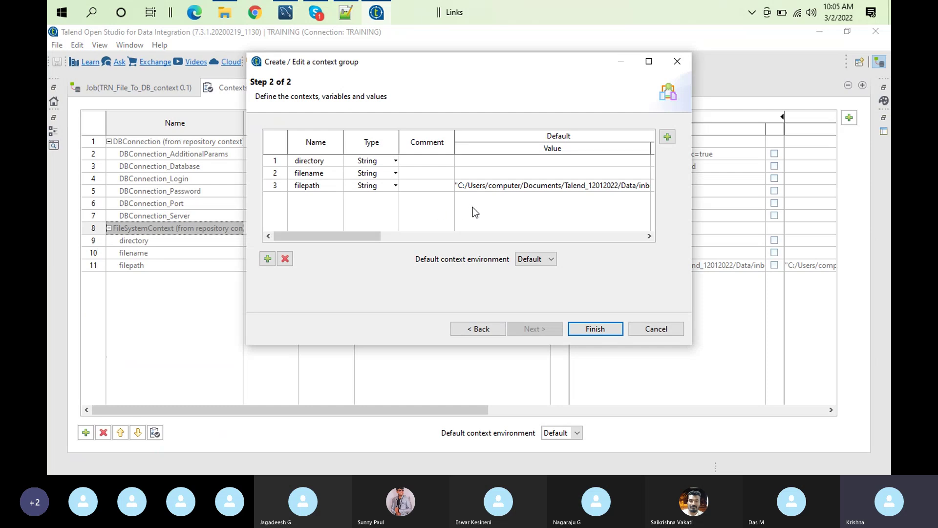
click(530, 239)
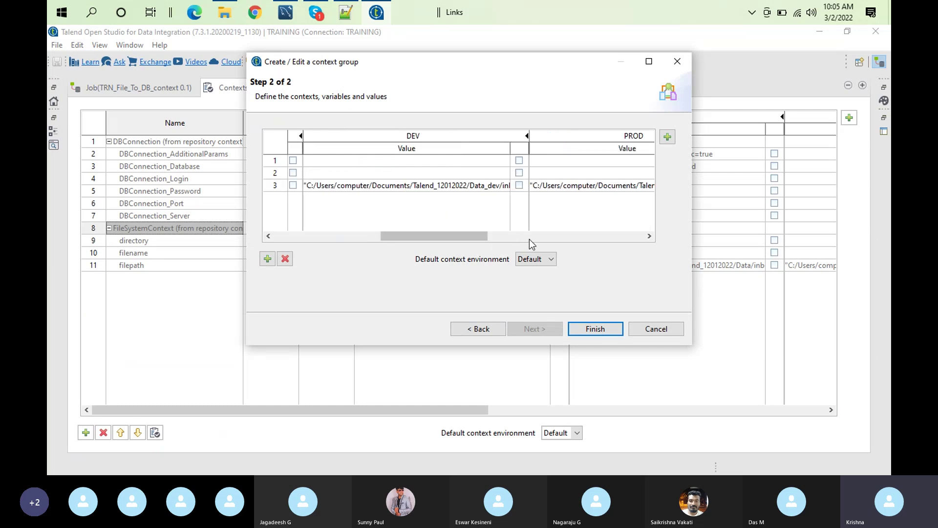
click(517, 185)
click(463, 239)
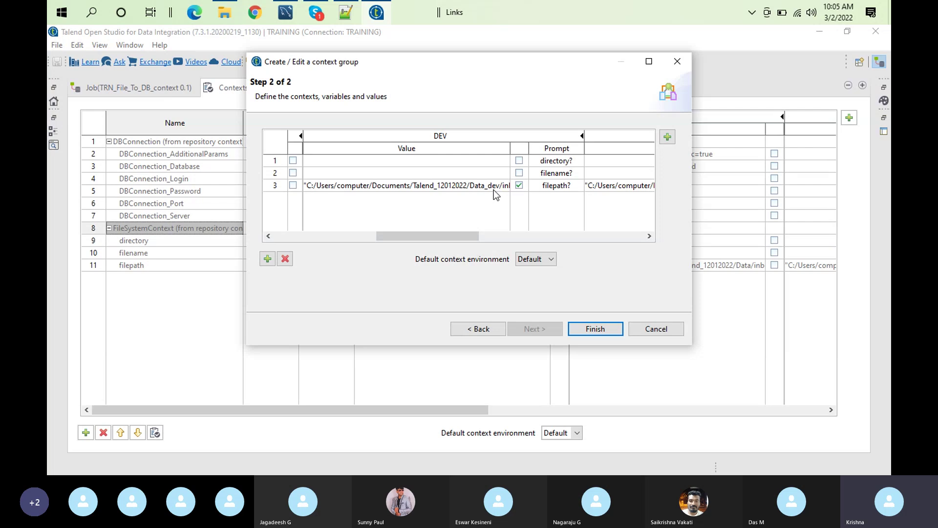
click(606, 327)
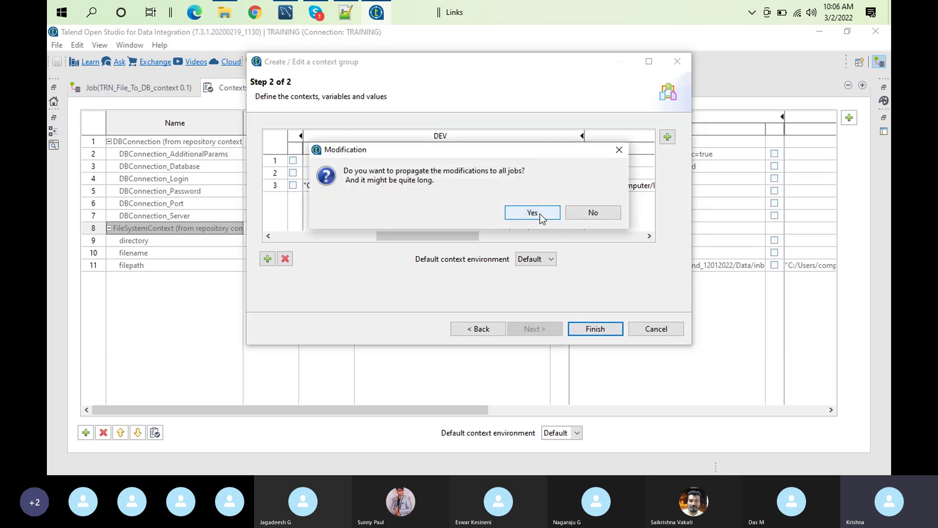
click(540, 213)
click(551, 328)
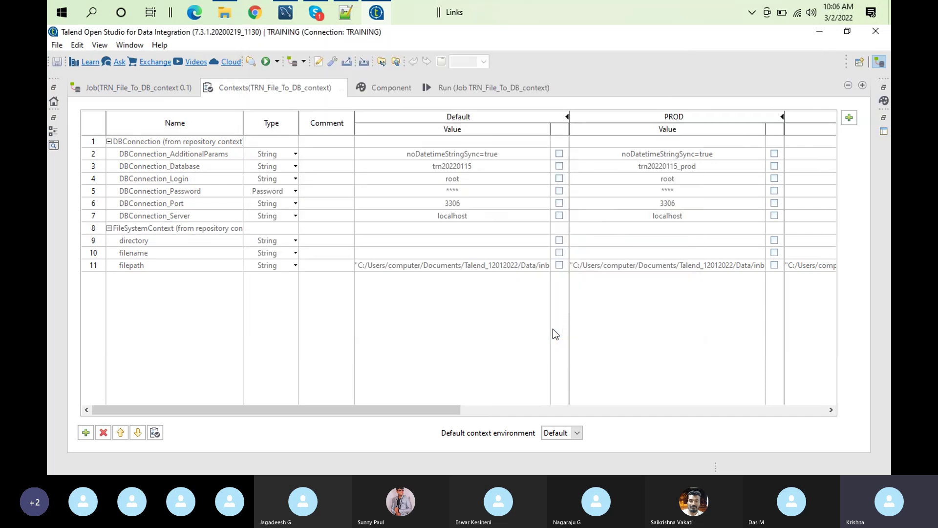
click(223, 14)
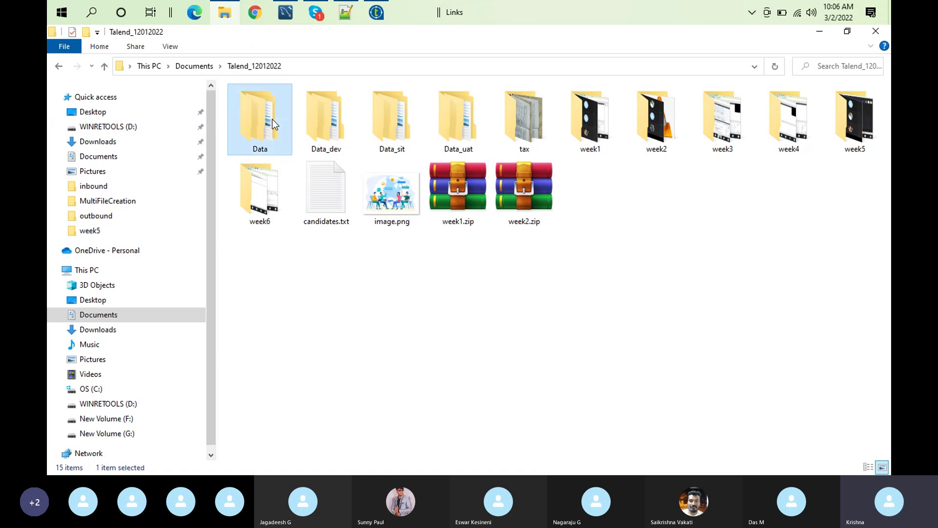
Browse the Data and inbound folders and select candidates.txt
double_click(272, 119)
click(262, 120)
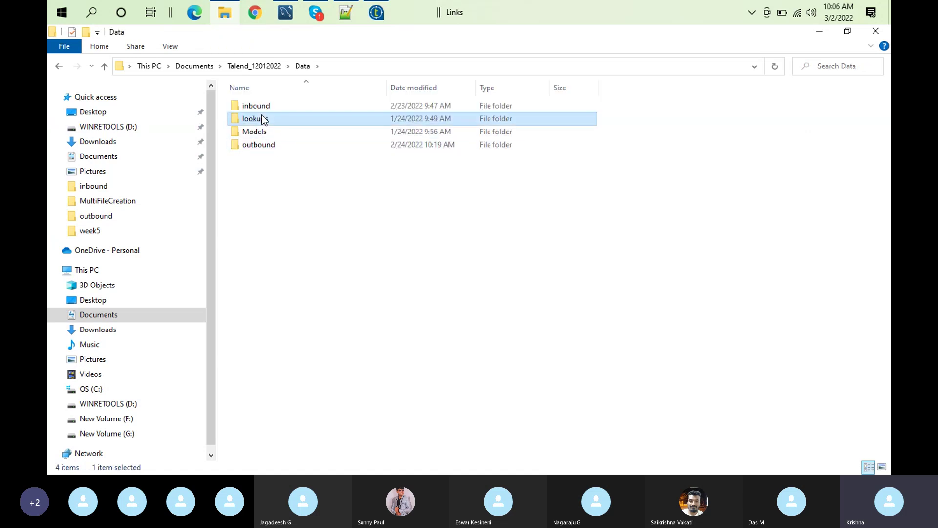
double_click(257, 110)
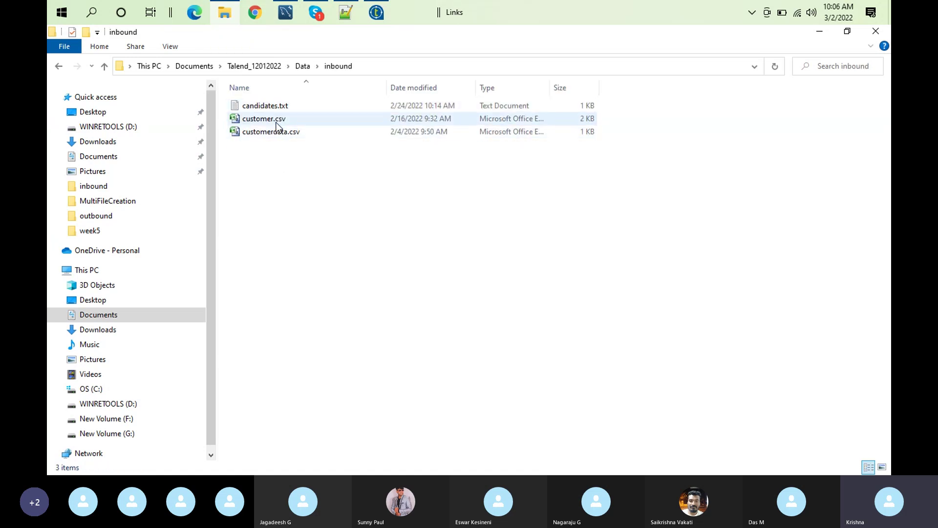
click(277, 122)
click(270, 106)
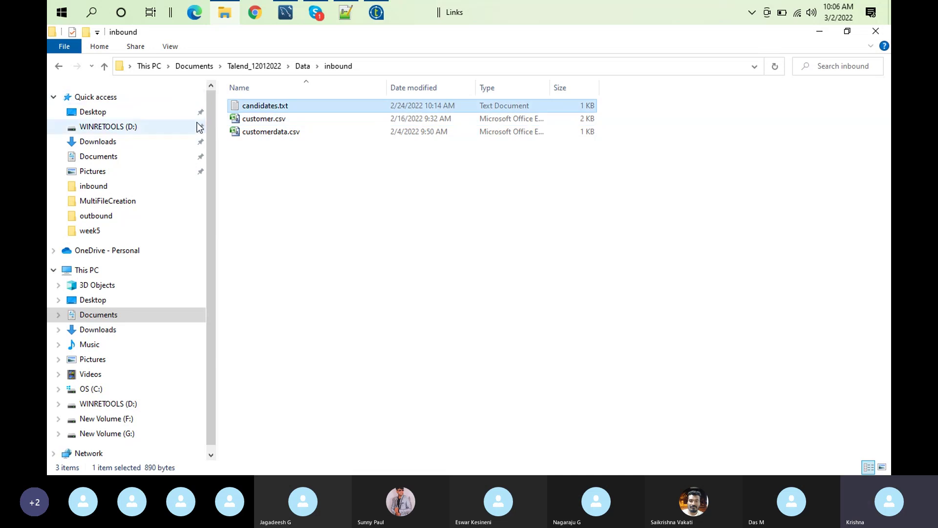
Paste candidates.txt into the Desktop's 20210907 folder
click(136, 112)
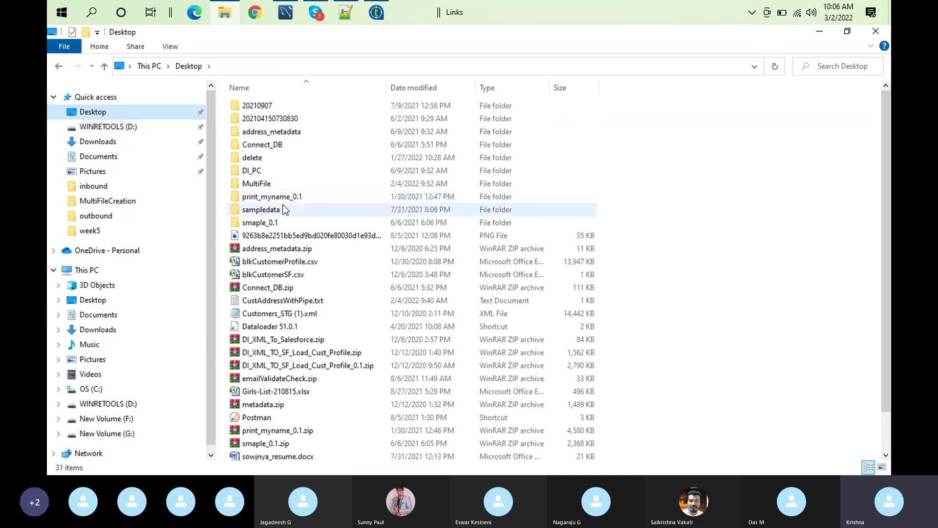
double_click(275, 186)
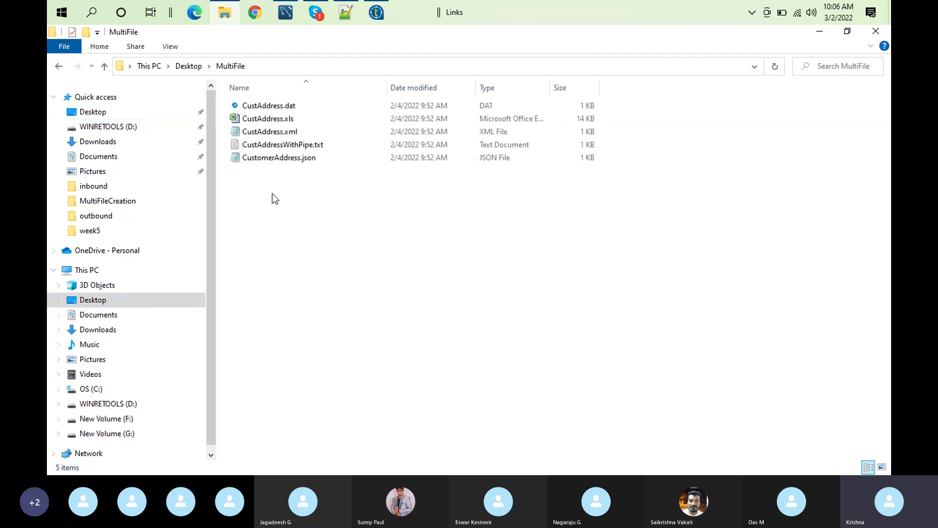
click(145, 110)
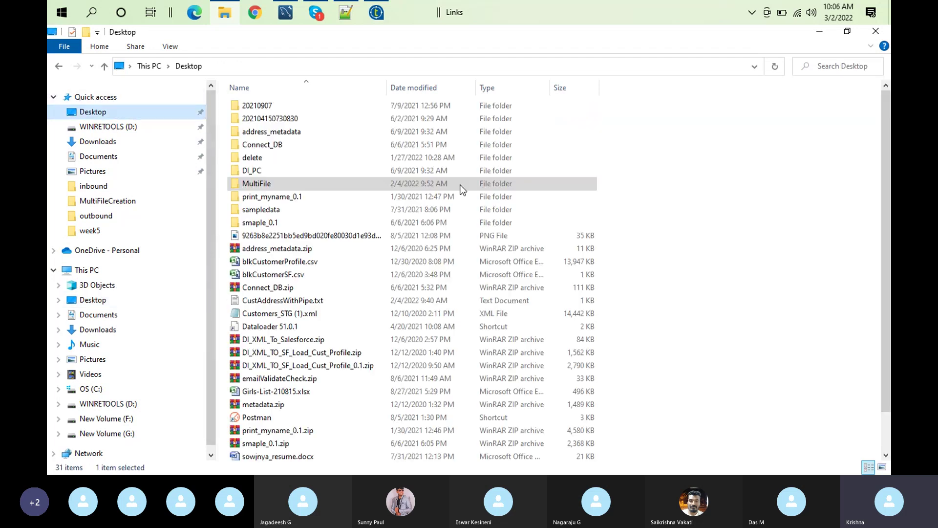
double_click(277, 101)
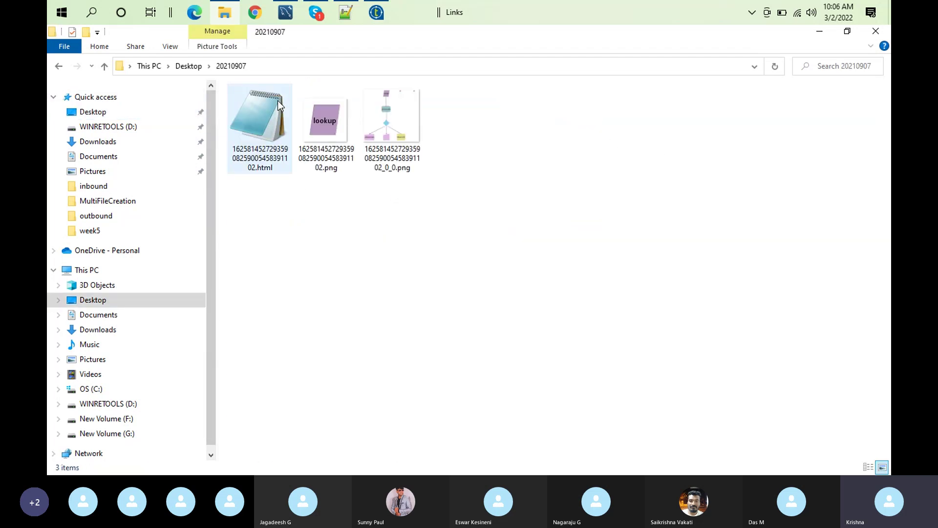
right_click(370, 291)
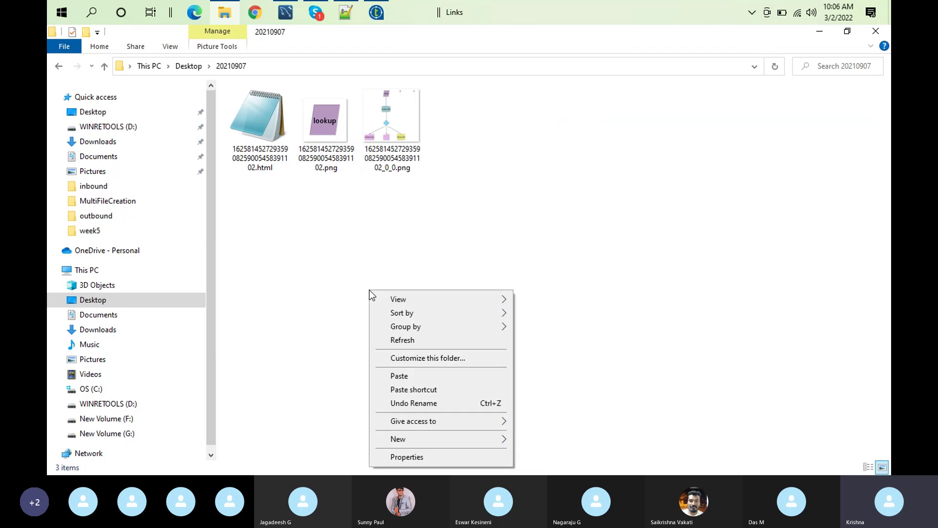
click(409, 376)
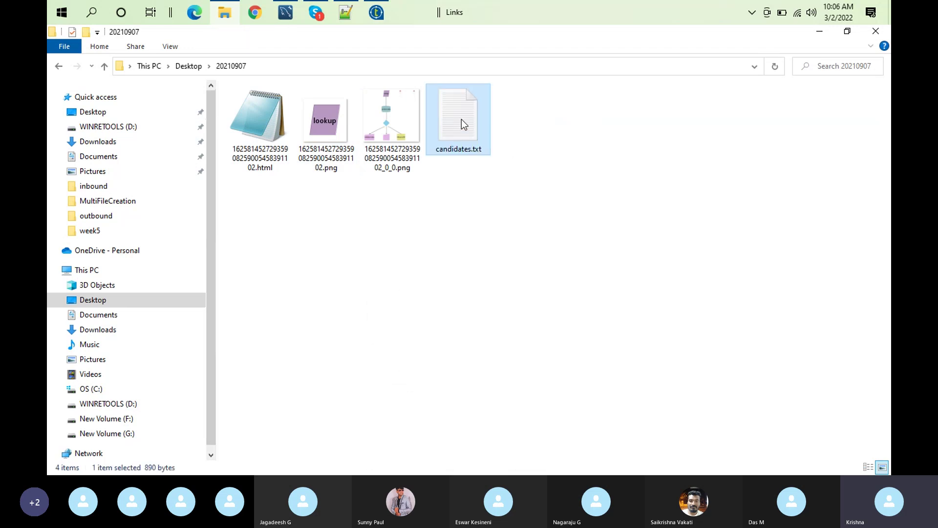
right_click(461, 119)
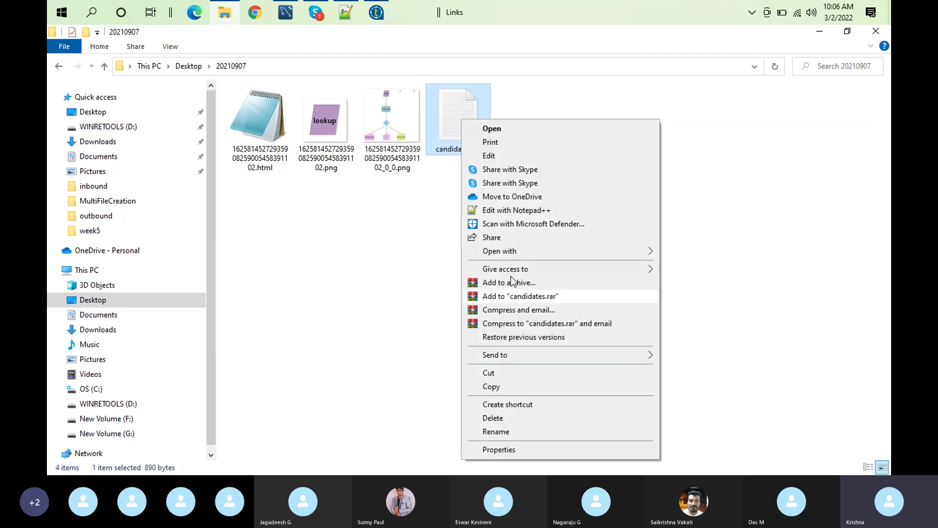
Open candidates.txt in Notepad++ and copy its full file path to the clipboard
click(549, 212)
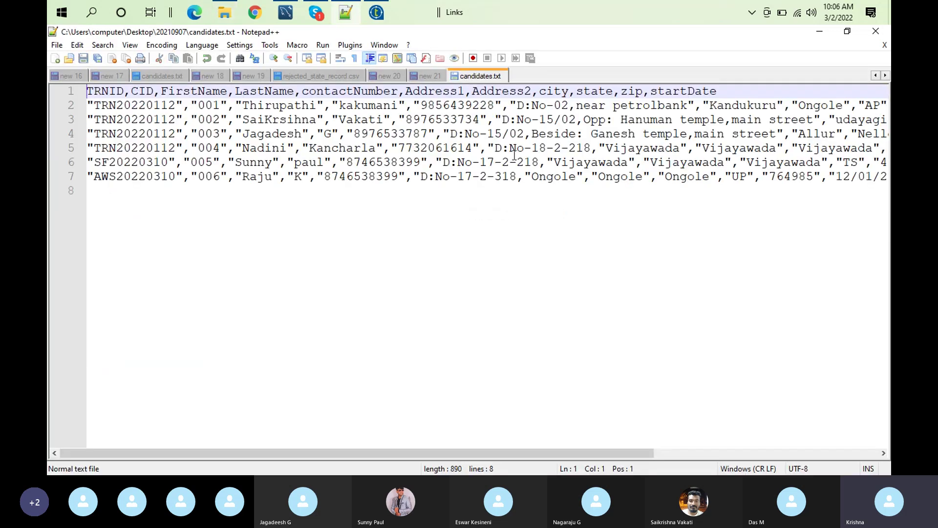
right_click(485, 82)
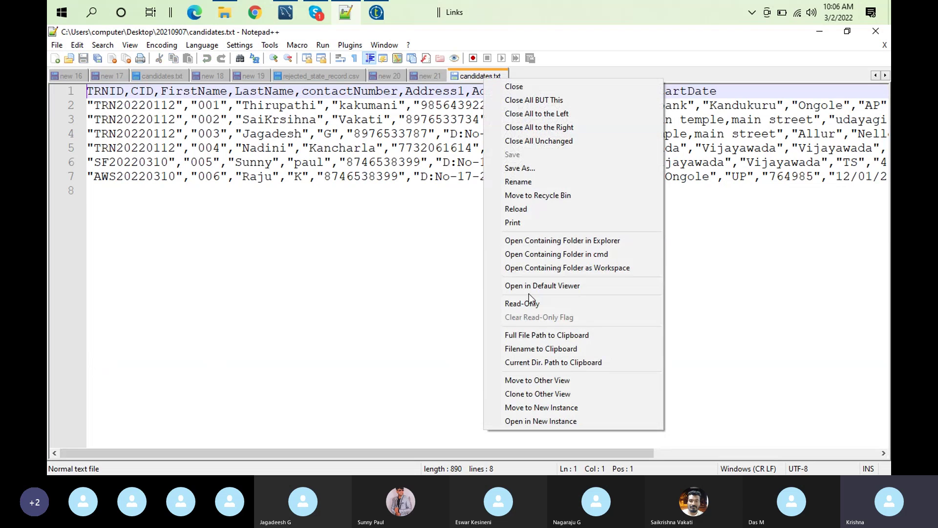
click(543, 339)
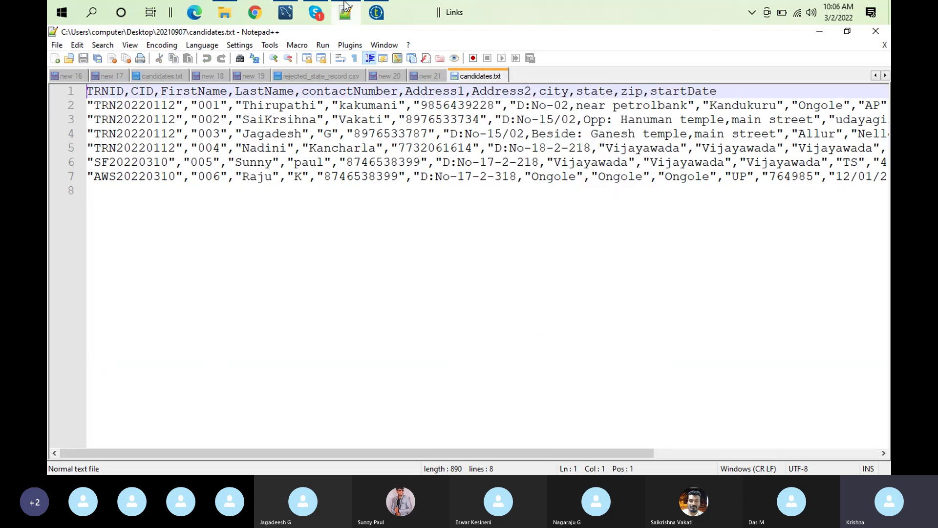
click(384, 9)
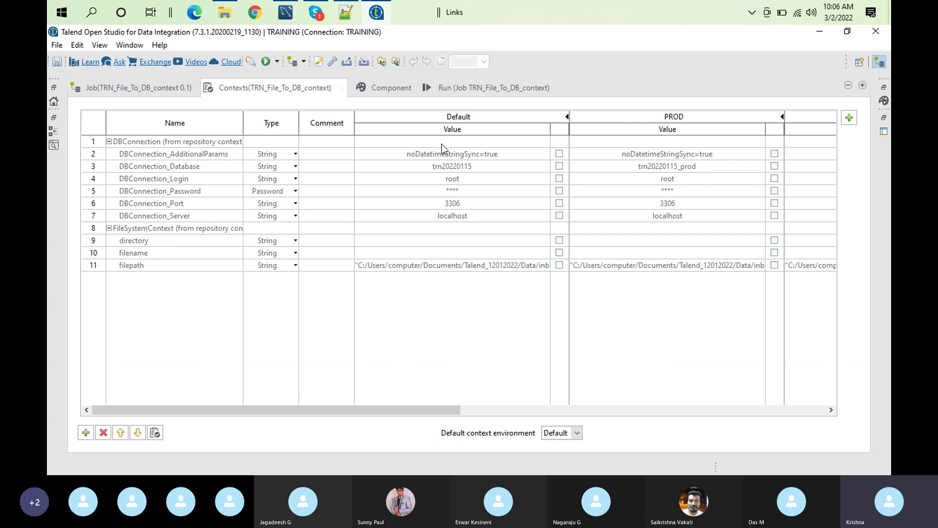
Clear the console and start a run in the DEV context
click(462, 86)
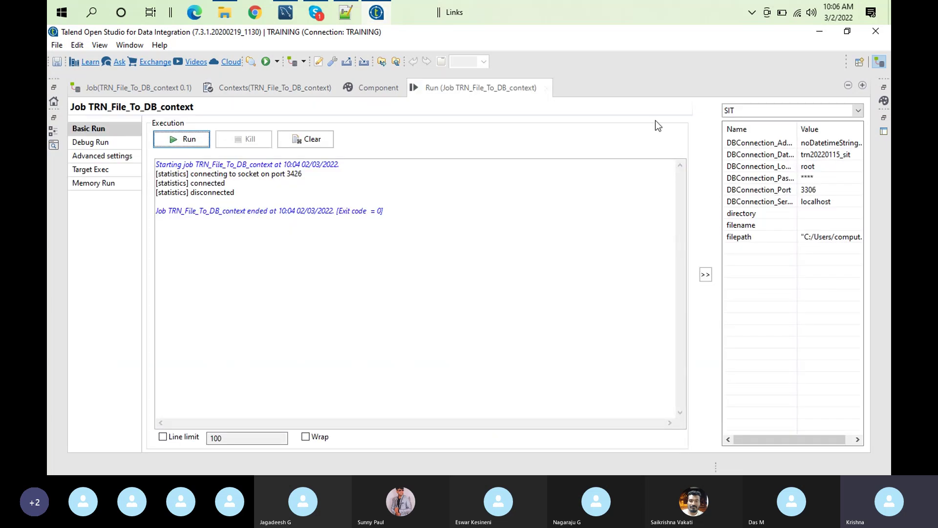
click(859, 111)
click(738, 131)
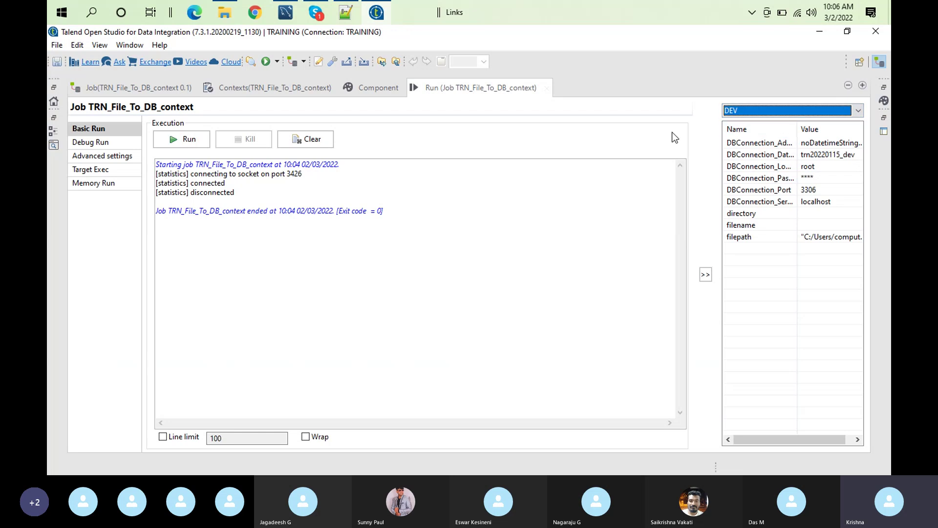
click(307, 138)
click(186, 140)
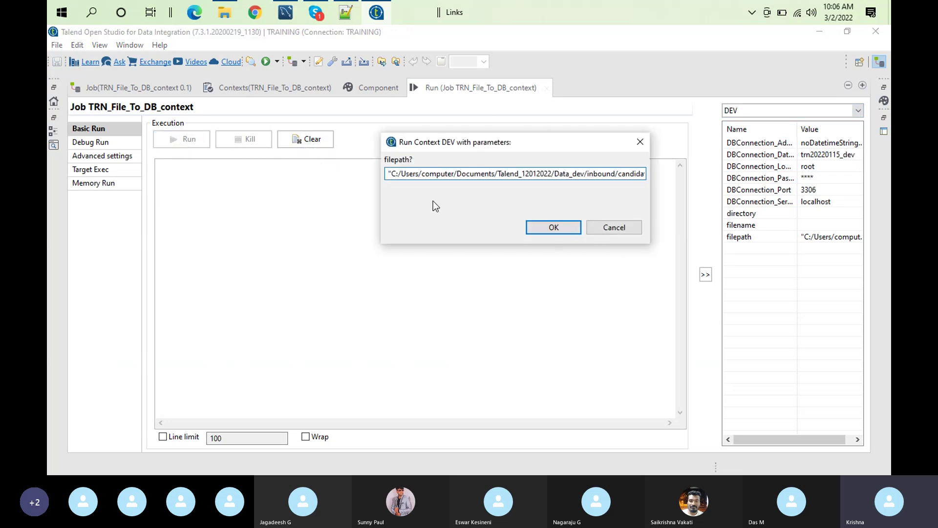
Answer the filepath prompt with C:/Users/computer/Desktop/20210907/candidates.txt, using forward slashes
key(ctrl+a)
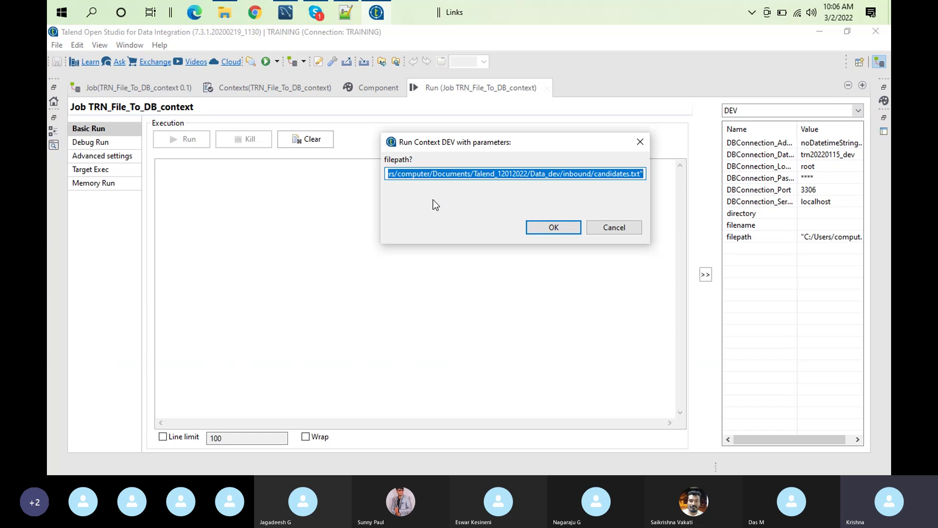
text(C:\Users\computer\Desktop\20210907\candidates.txt)
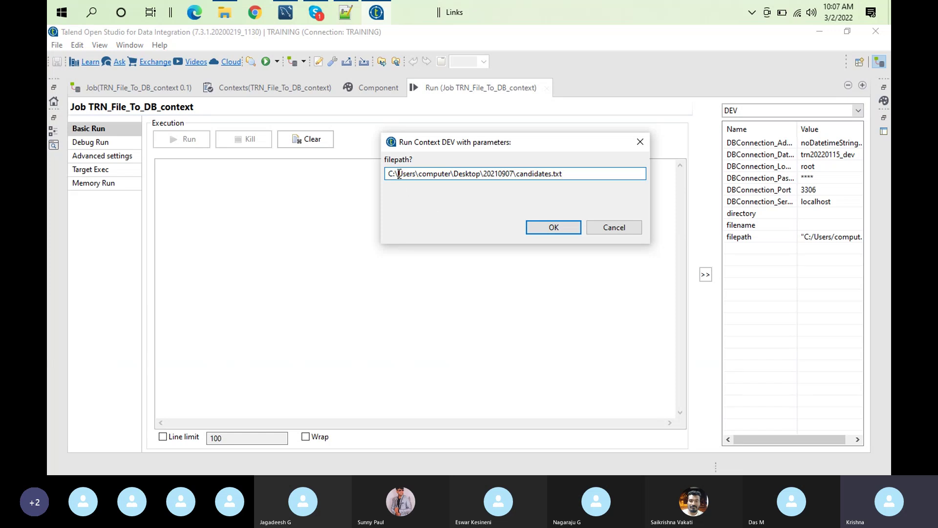
click(400, 174)
key(BackSpace)
text(/)
click(417, 173)
key(BackSpace)
text(/)
click(454, 174)
key(BackSpace)
text(/)
click(482, 174)
key(BackSpace)
text(/)
click(516, 174)
key(BackSpace)
text(/)
click(539, 224)
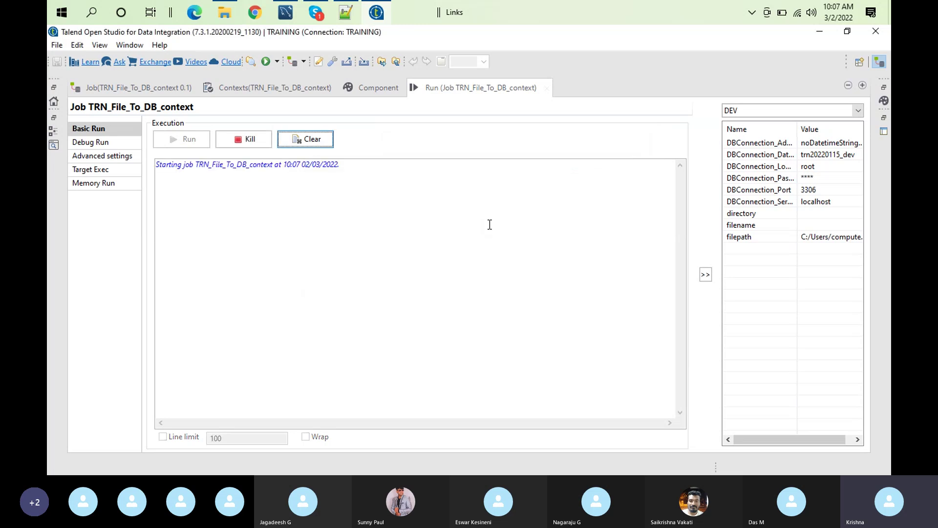
double_click(466, 92)
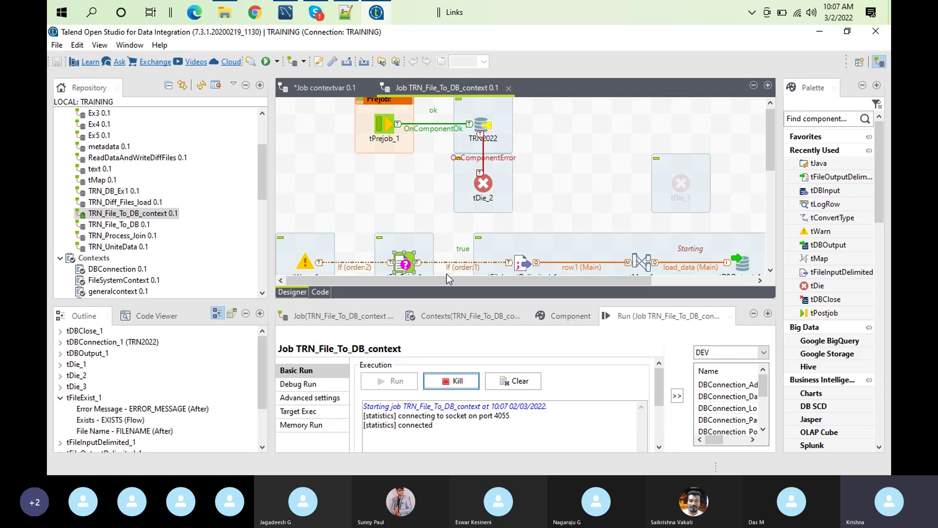
click(456, 316)
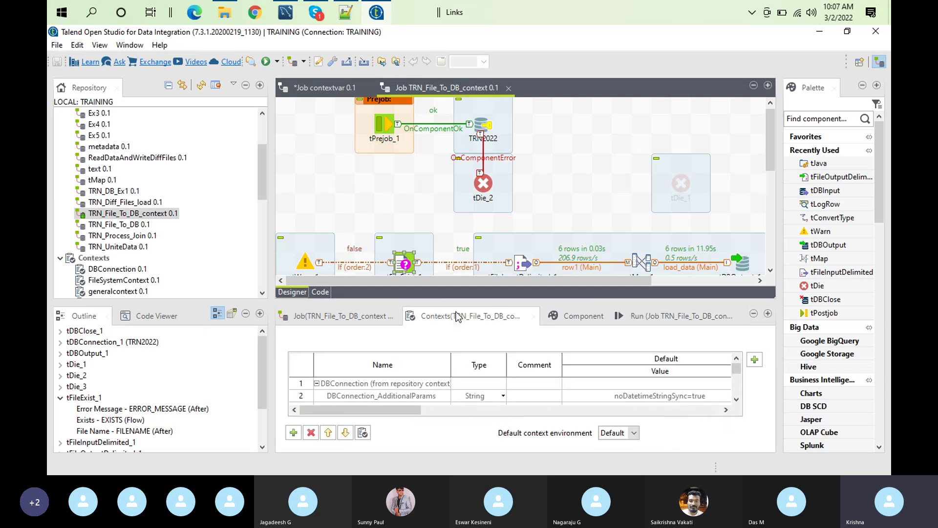
Set DBConnection_Database in the DBConnection group to prompt for its value and update all jobs
double_click(483, 315)
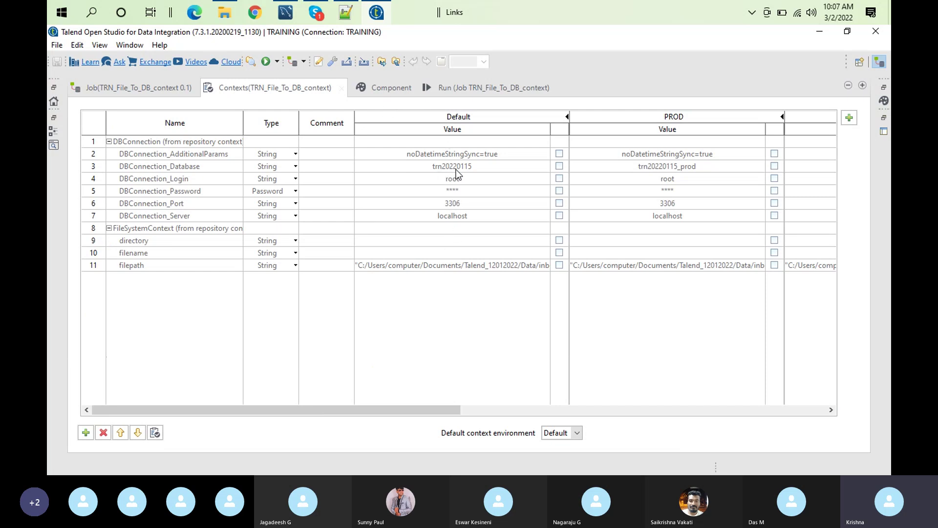
click(216, 140)
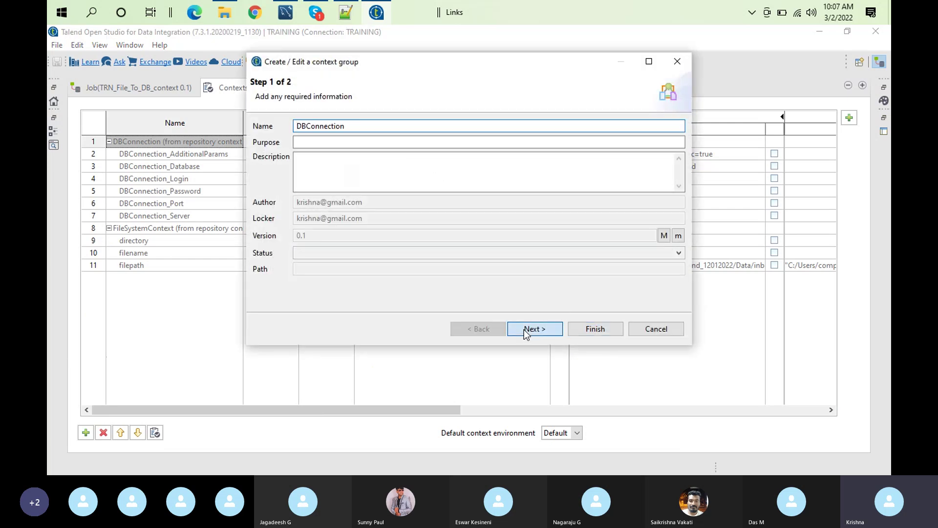
click(524, 329)
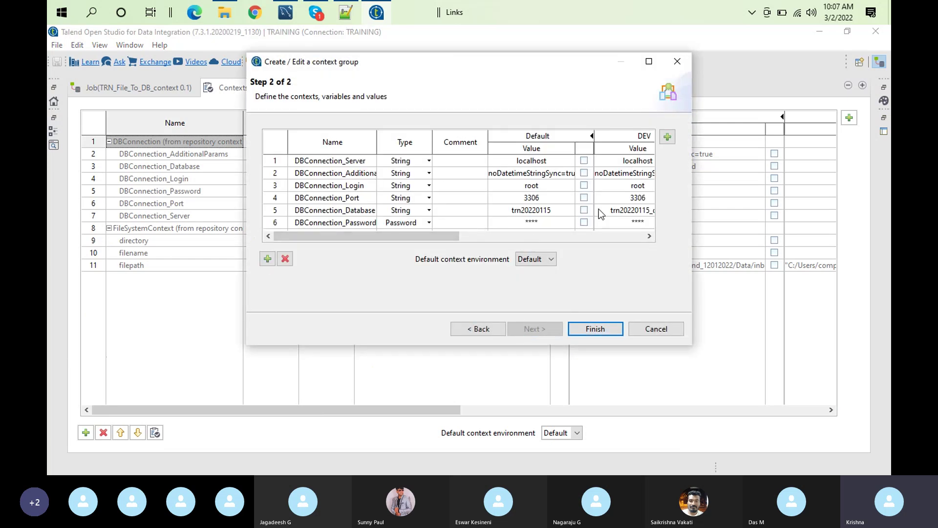
click(584, 210)
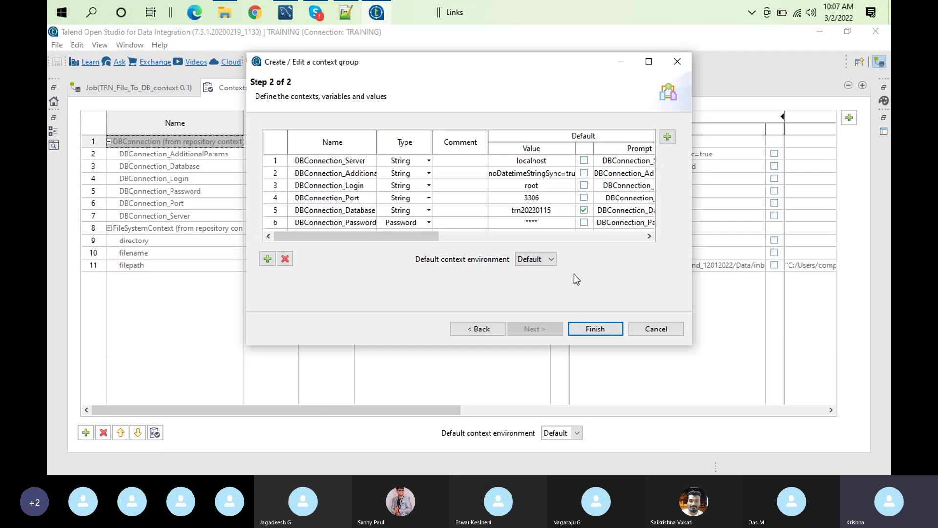
click(594, 329)
click(533, 209)
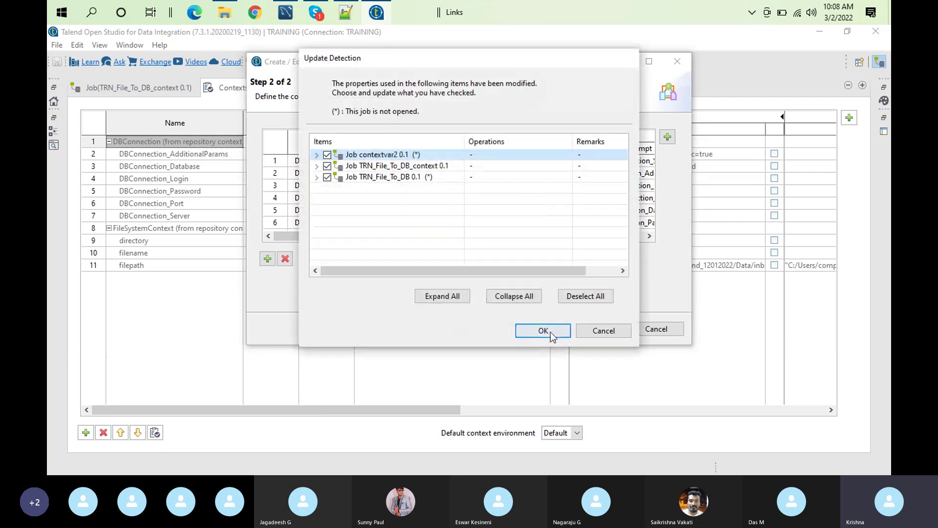
click(544, 331)
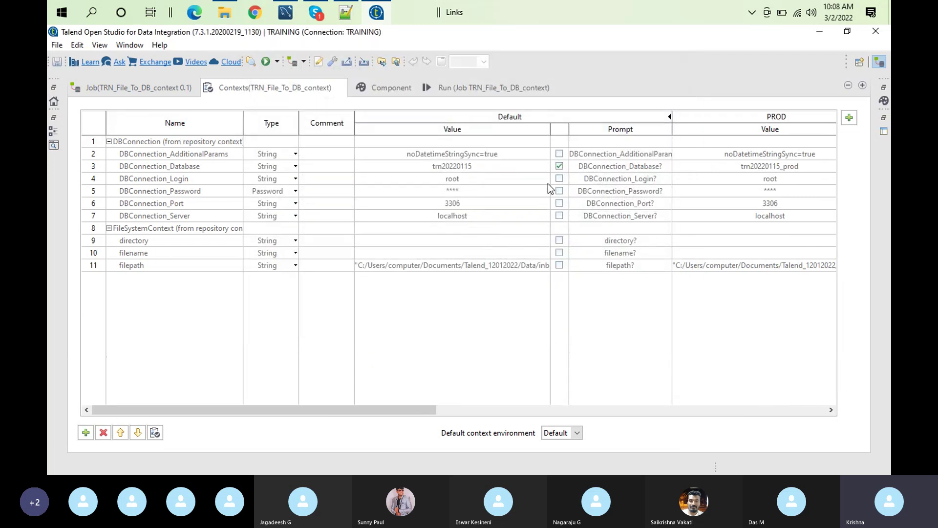
Clear the console and rerun the job in DEV
click(462, 86)
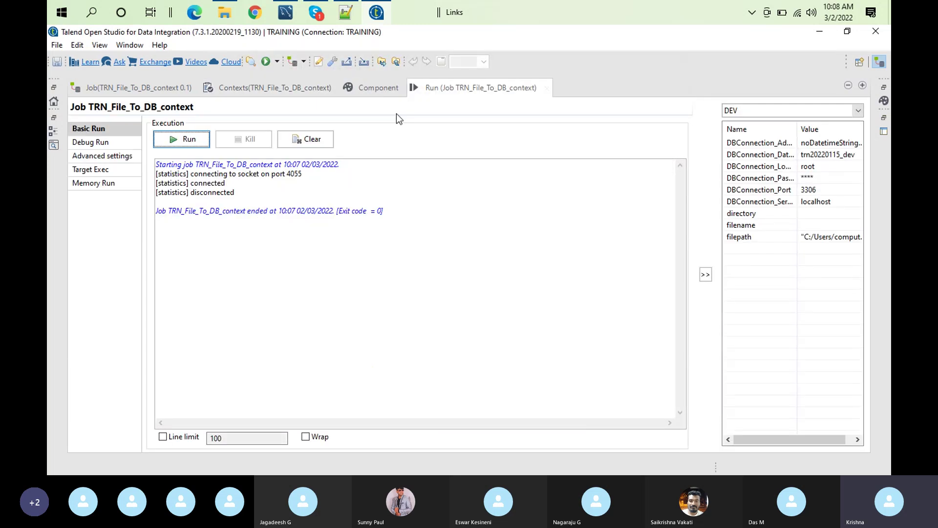
click(309, 139)
click(178, 139)
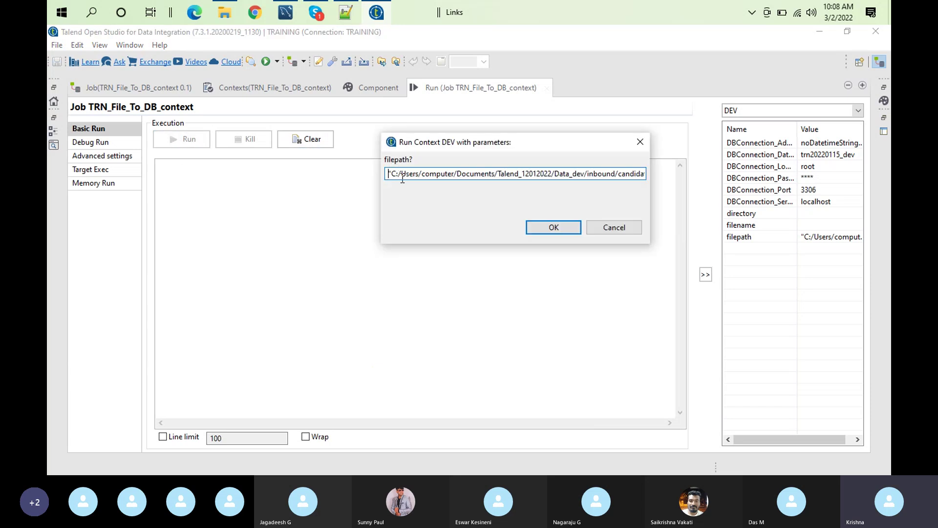
Enter C:/Users/computer/Desktop/20210907/candidates.txt with forward slashes as the filepath and run
double_click(402, 179)
text(C:\Users\computer\Desktop\20210907\candidates.txt)
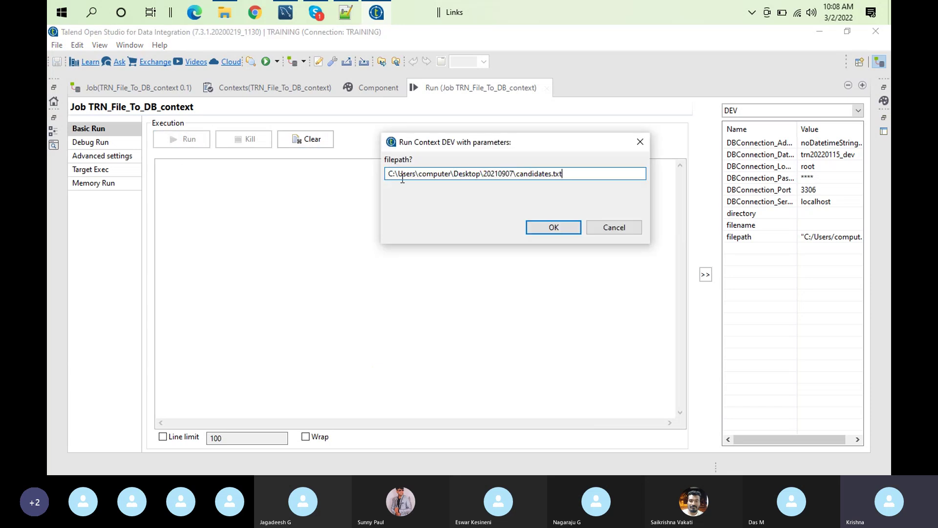
click(399, 173)
key(BackSpace)
text(/)
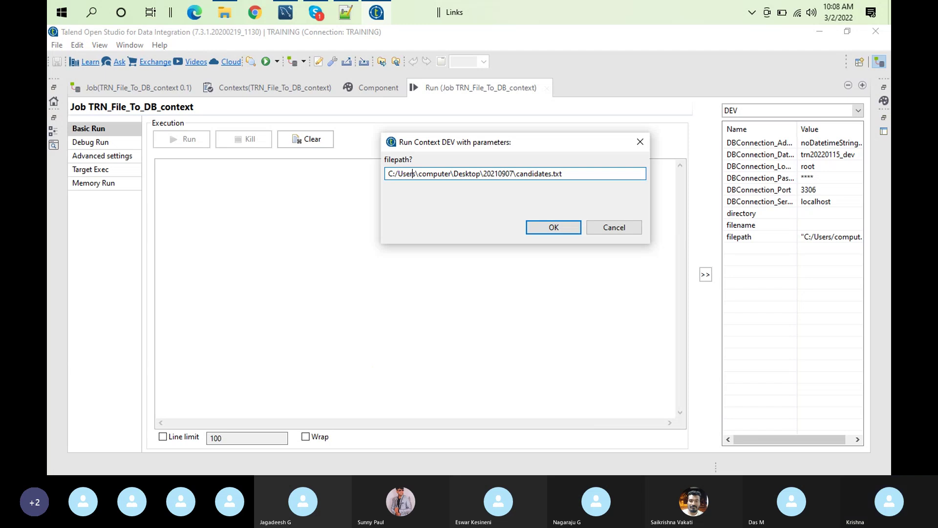
key(Delete)
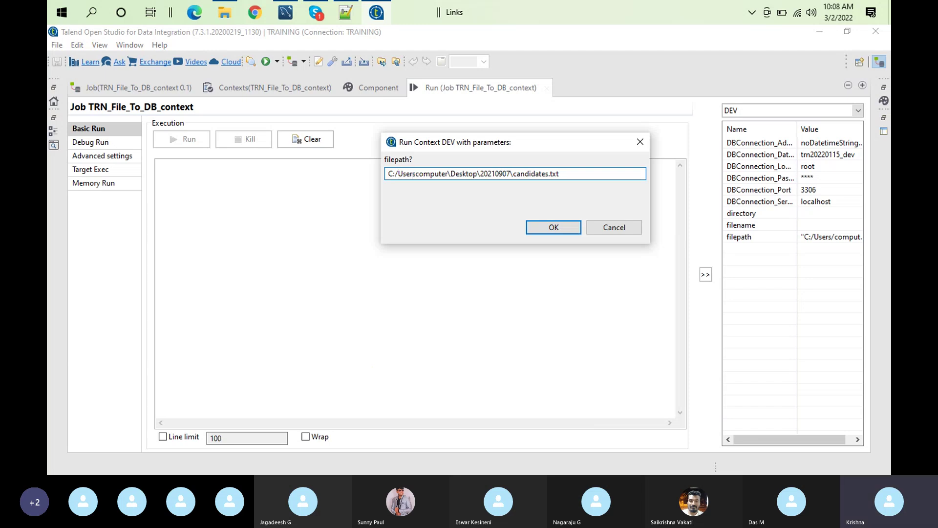
text(/)
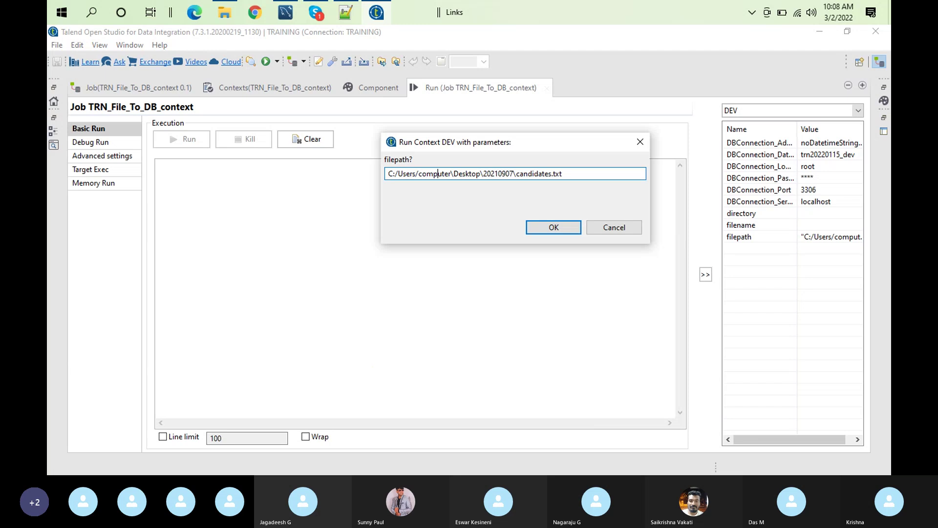
key(Delete)
text(/)
key(Right)
key(Right)
key(Right)
key(BackSpace)
text(/)
key(Right)
key(Right)
key(Right)
key(Right)
key(Right)
key(Right)
key(Right)
key(Right)
key(BackSpace)
text(/)
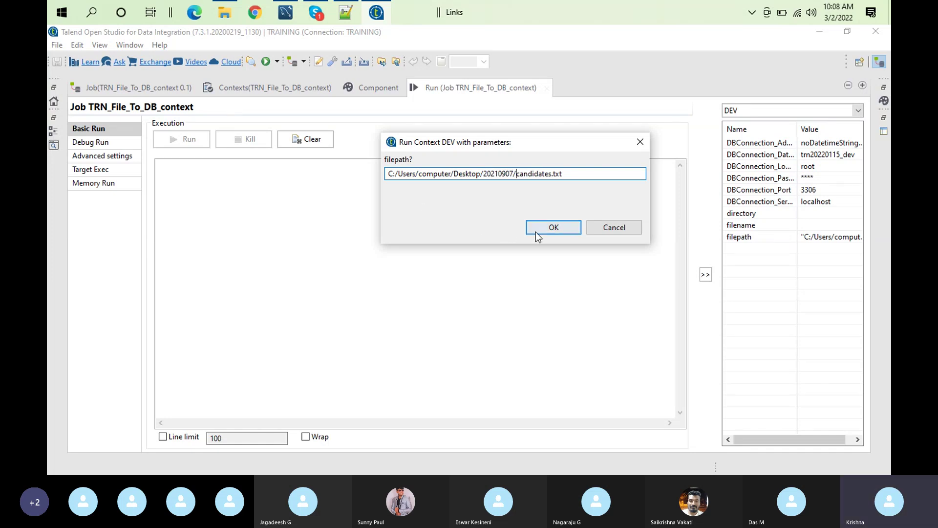
click(537, 230)
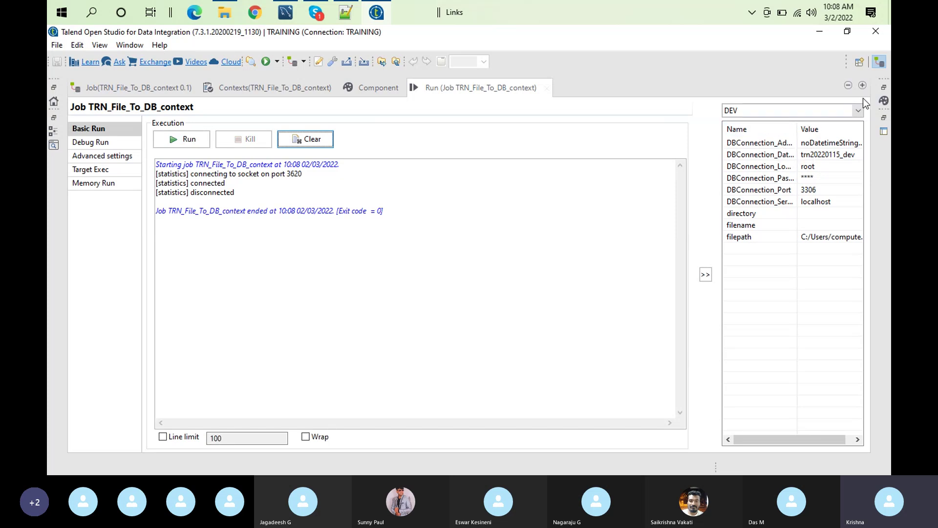
click(858, 112)
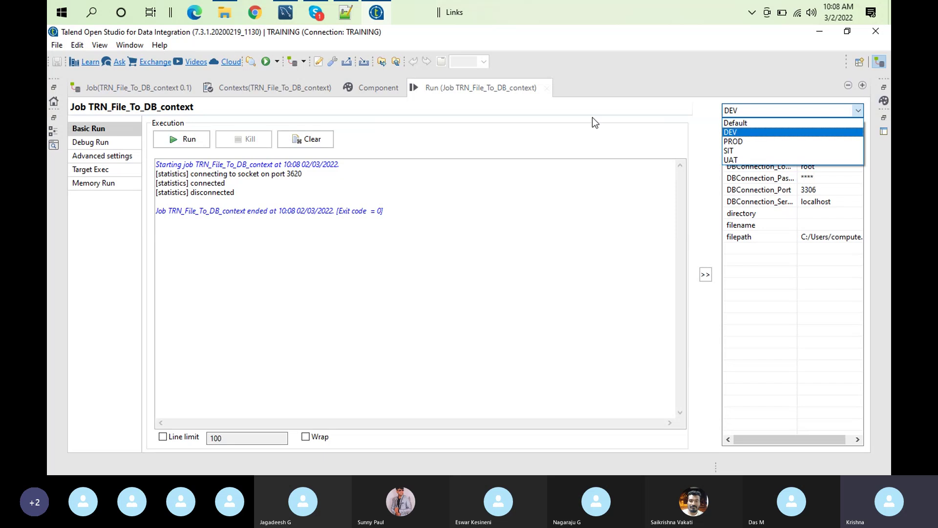
Run the job in the Default context with DBConnection_Database answered as trn20220115_prod
click(751, 123)
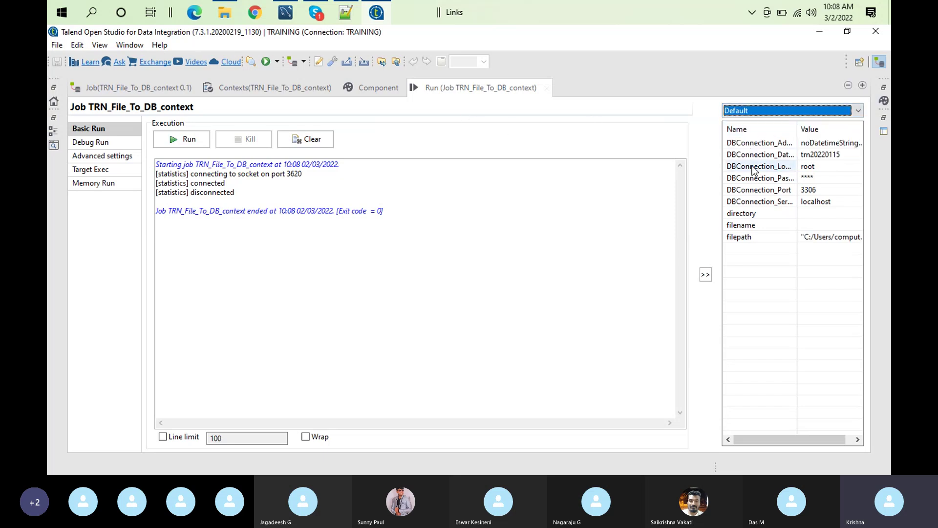
click(300, 138)
click(178, 139)
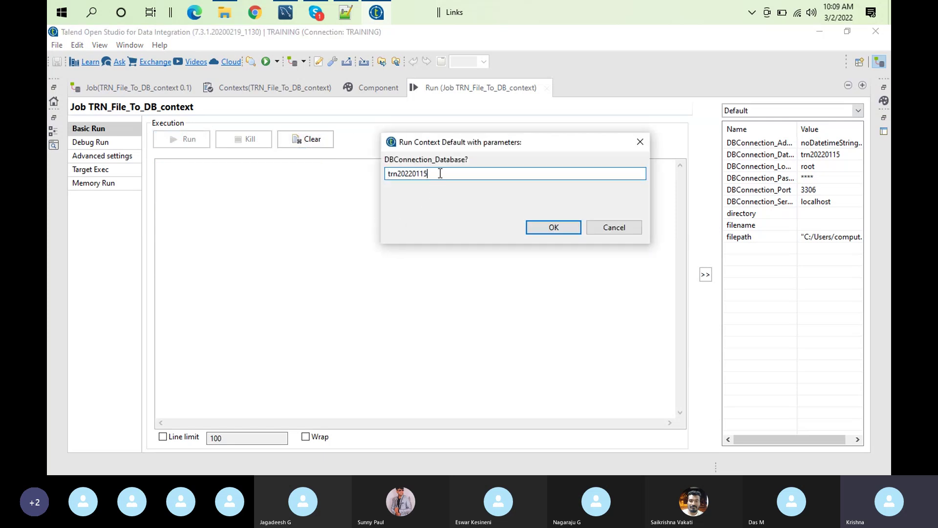
text(_prod)
click(549, 231)
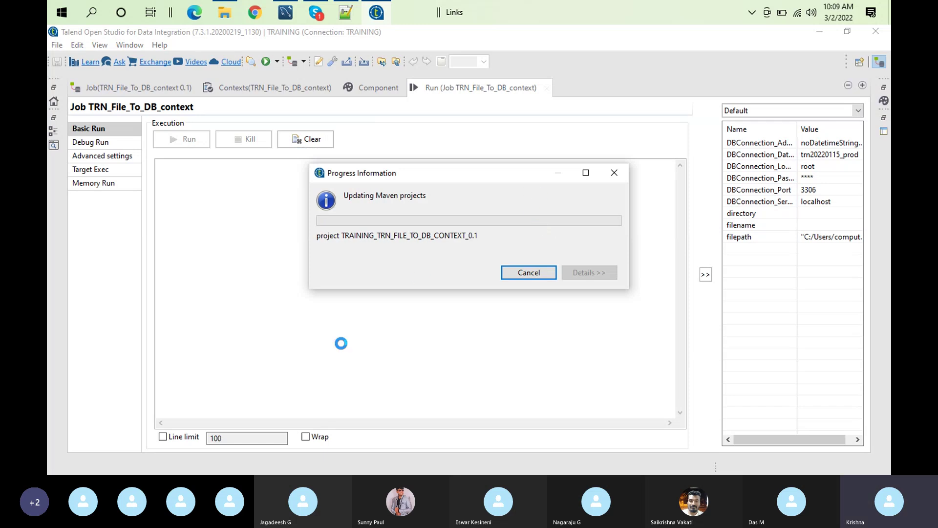
click(285, 13)
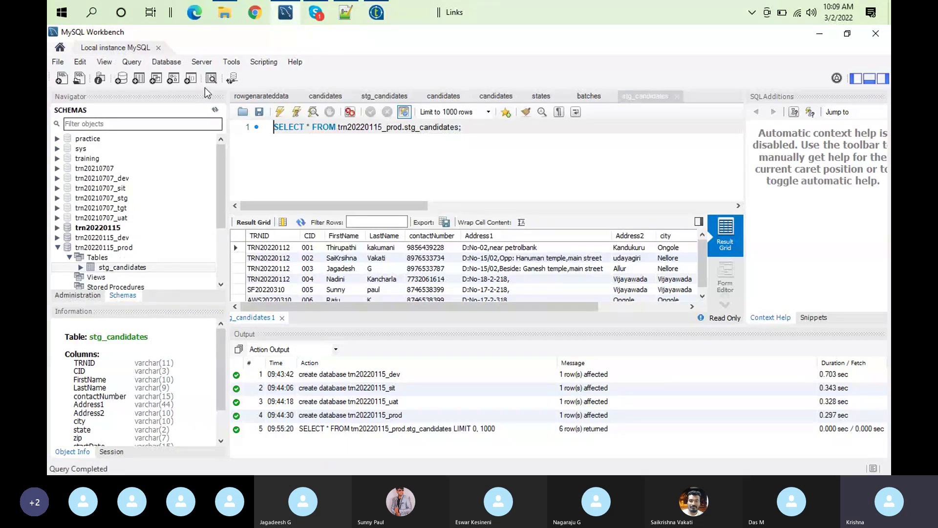
Refresh MySQL Workbench's schemas and collapse trn20220115 to reveal trn20220115_prod
click(215, 110)
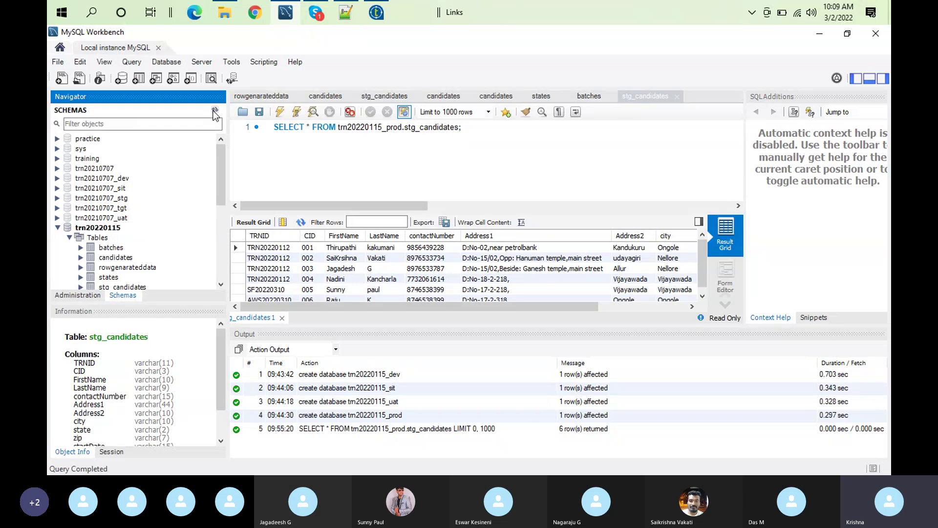
click(57, 228)
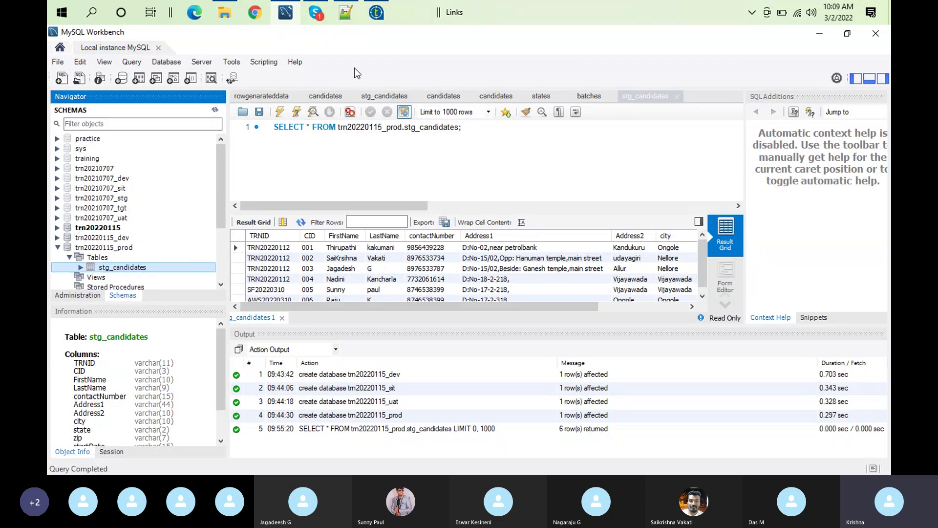
click(376, 13)
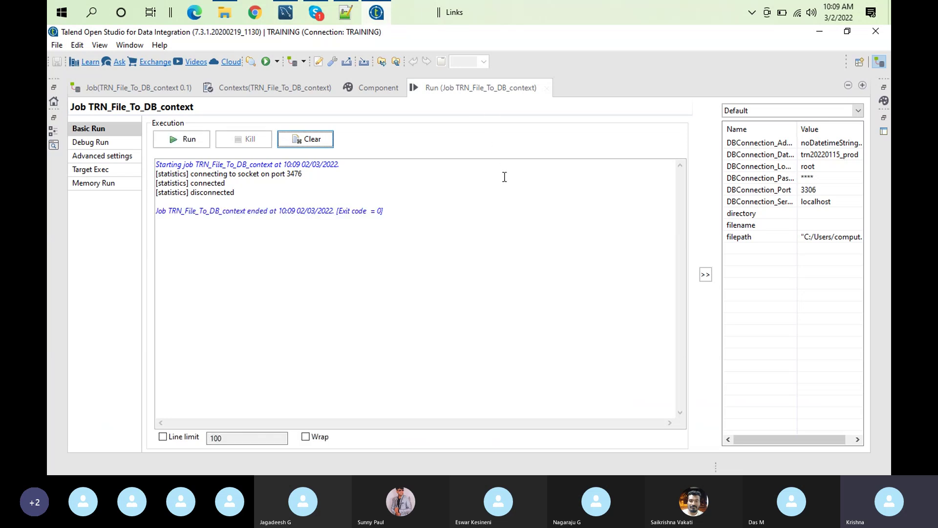
Review the job's context variables table in the restored Talend layout, then bring Notepad++ forward
double_click(487, 89)
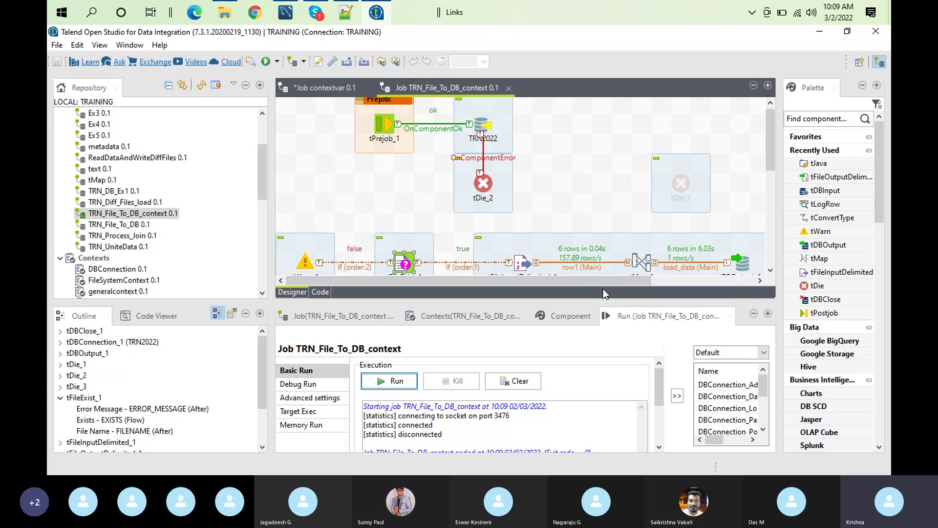
click(441, 318)
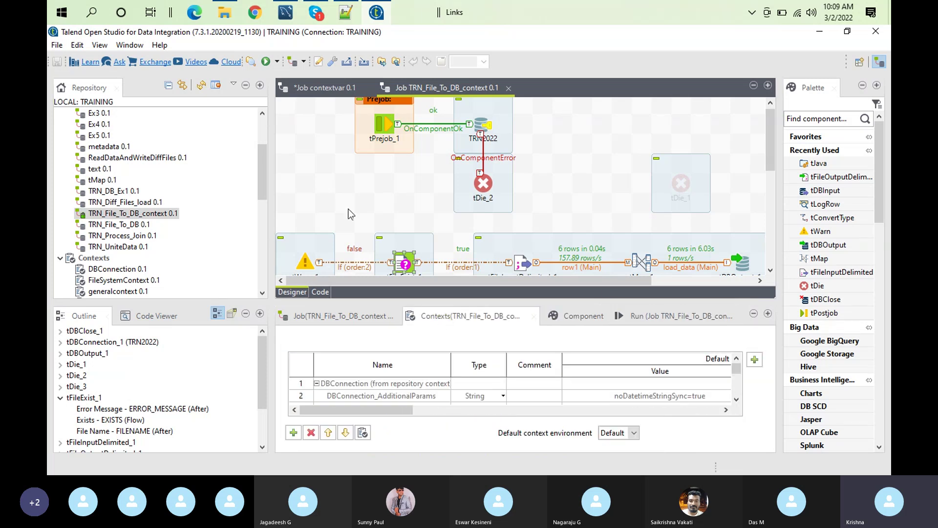
double_click(494, 317)
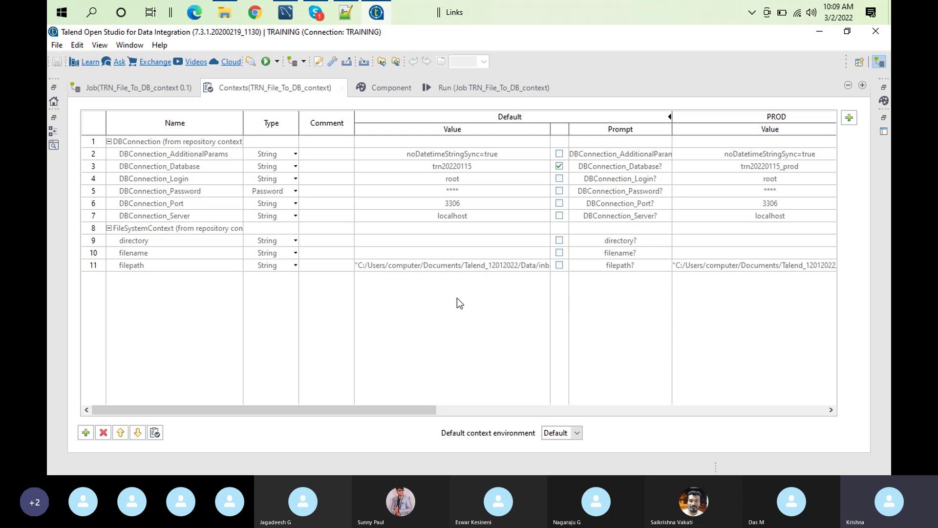
double_click(293, 88)
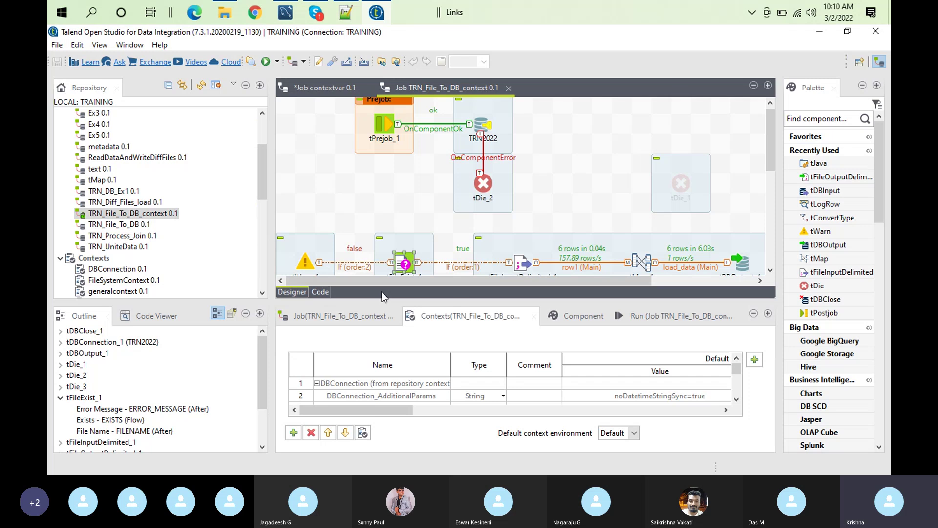
click(346, 14)
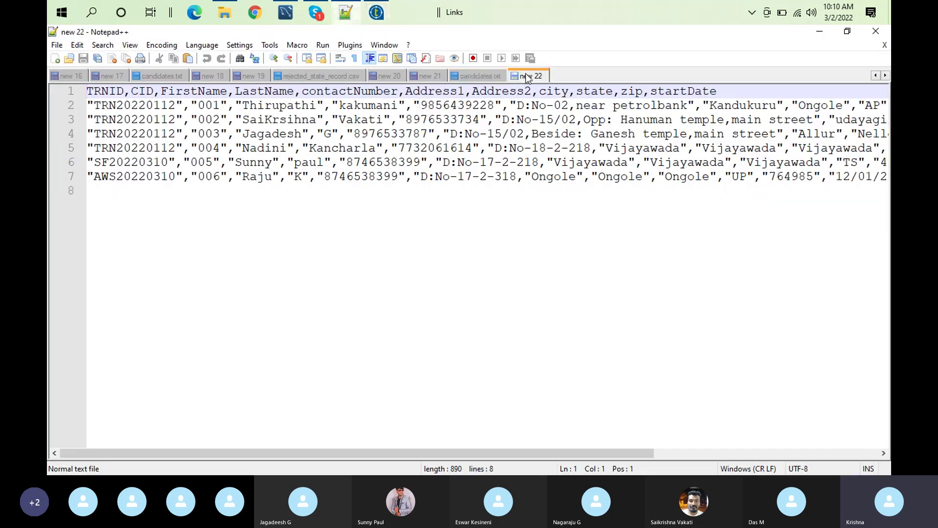
Start a new document with a 'key,' header line and a second line reading 'filepath'
double_click(528, 78)
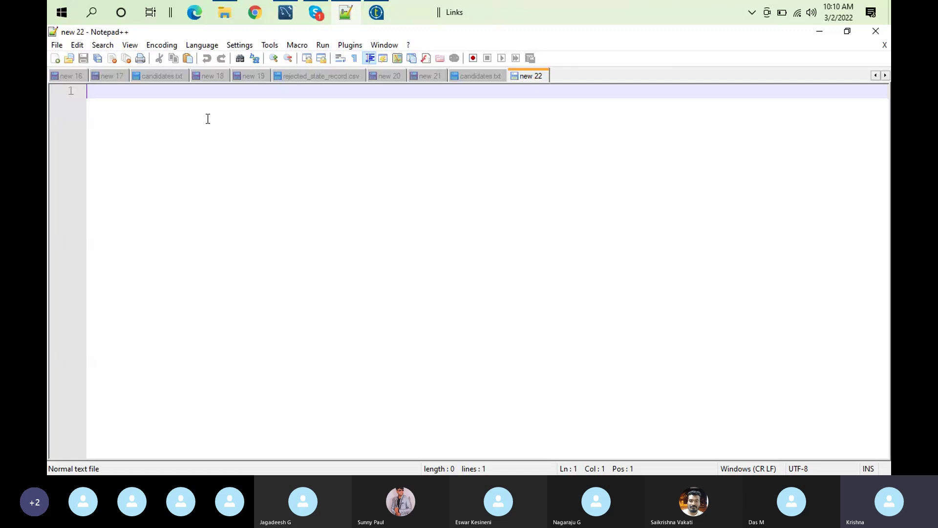
text(key)
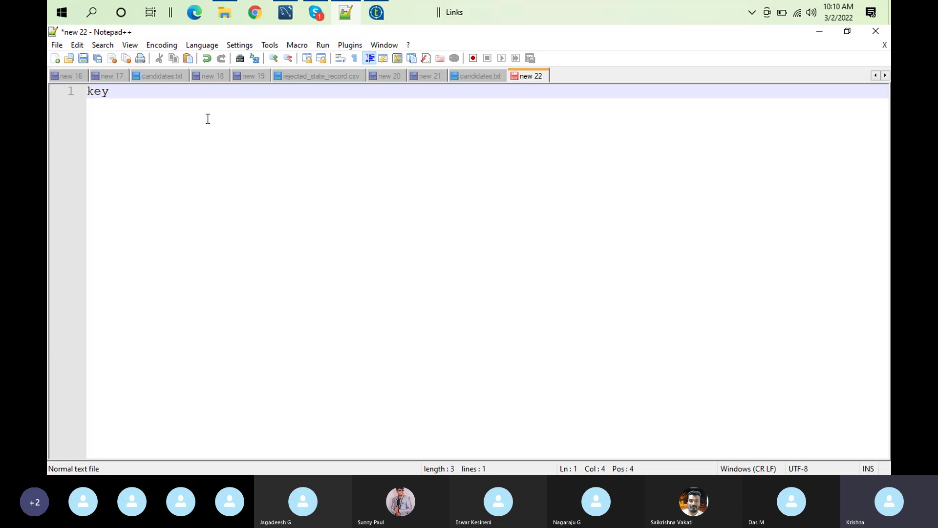
text(,value)
key(Return)
text(filepath)
key(BackSpace)
text(,)
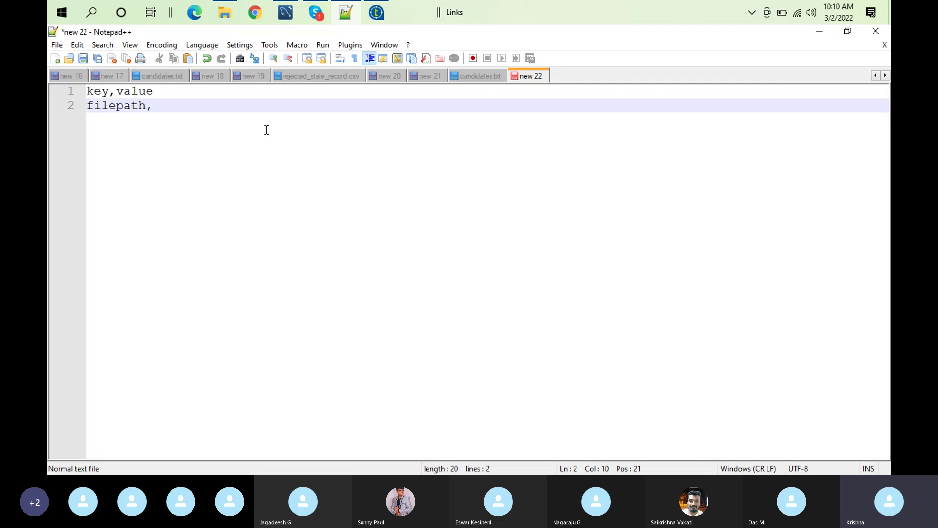
Paste the candidates.txt path from new 21 after filepath, remove the opening quote, and save
click(435, 77)
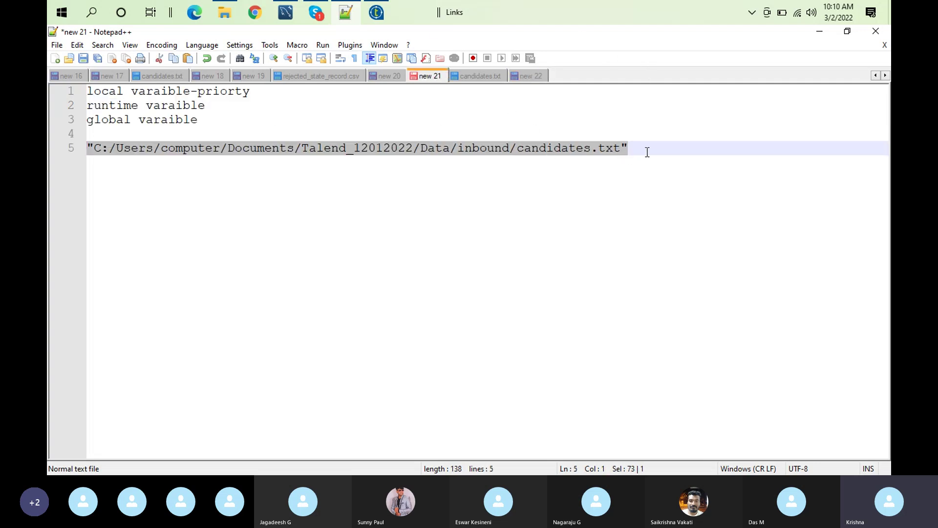
click(525, 78)
text("C:/Users/computer/Documents/Talend_12012022/Data/inbound/candidates.txt")
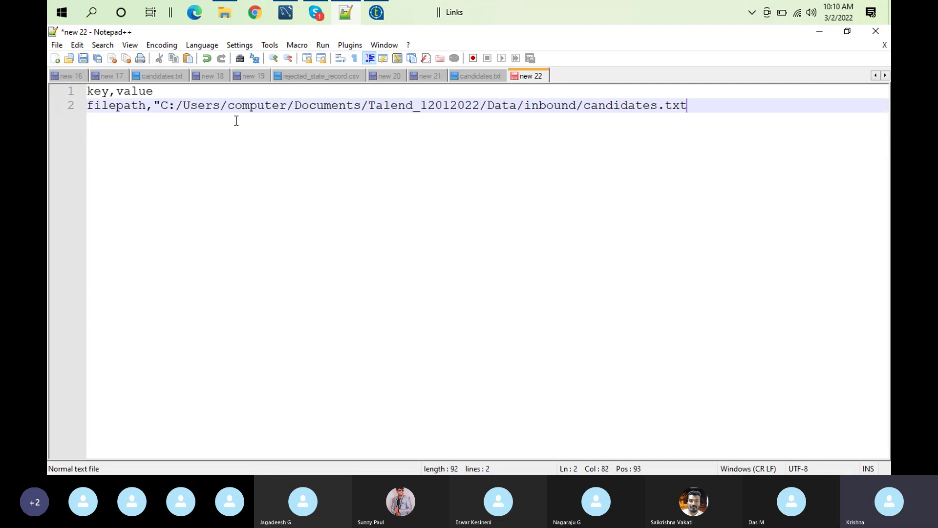
click(157, 102)
key(Delete)
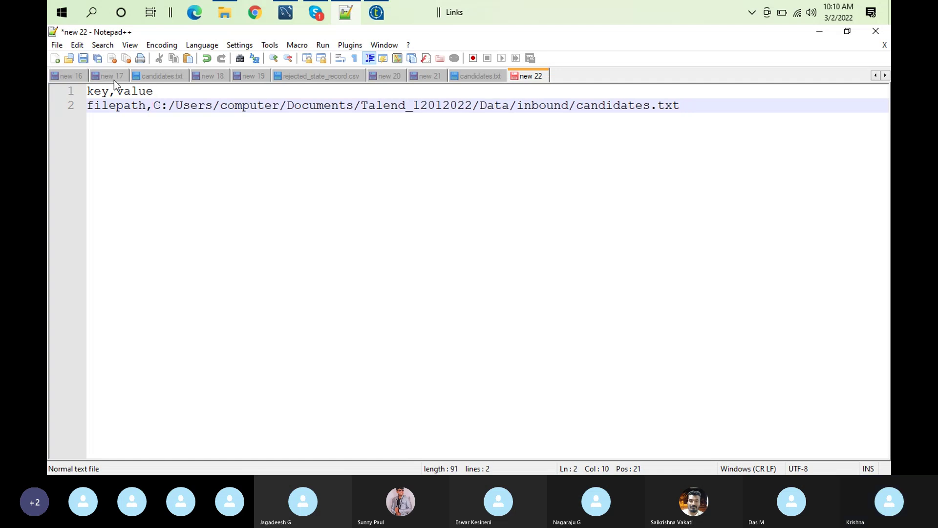
click(84, 59)
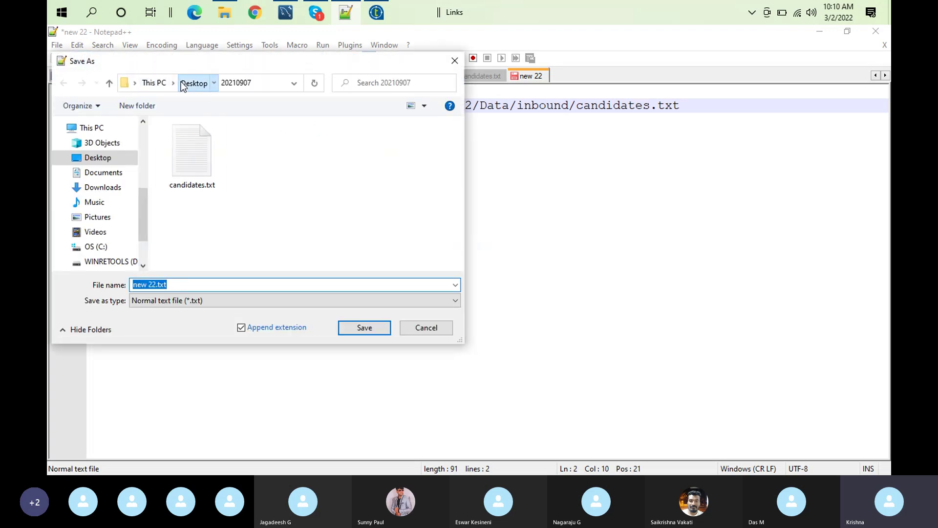
Create a new 'contexts' folder under Documents\Talend_12012022 and open it as the save location
click(182, 83)
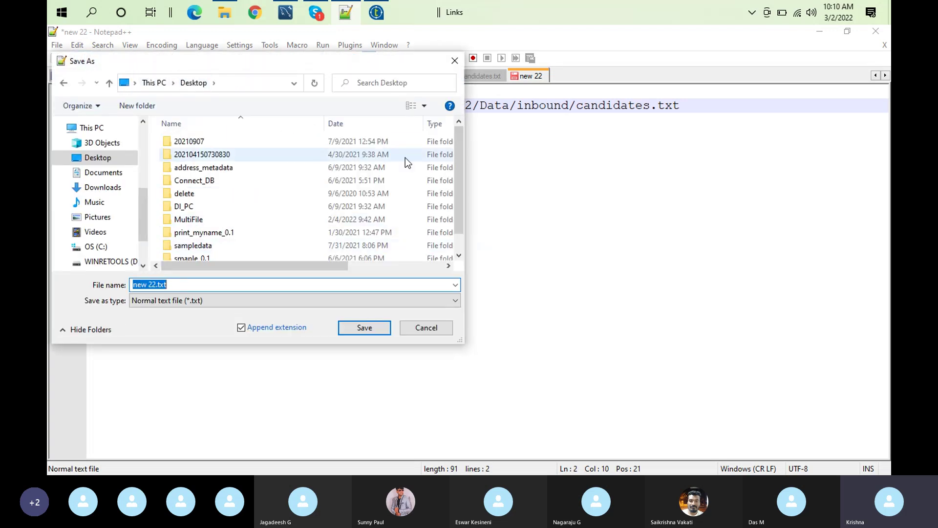
click(459, 236)
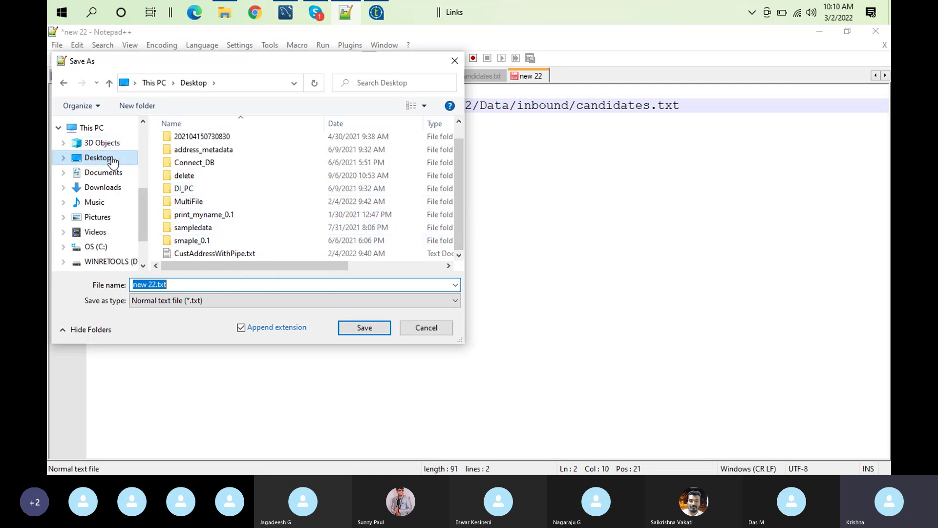
click(119, 174)
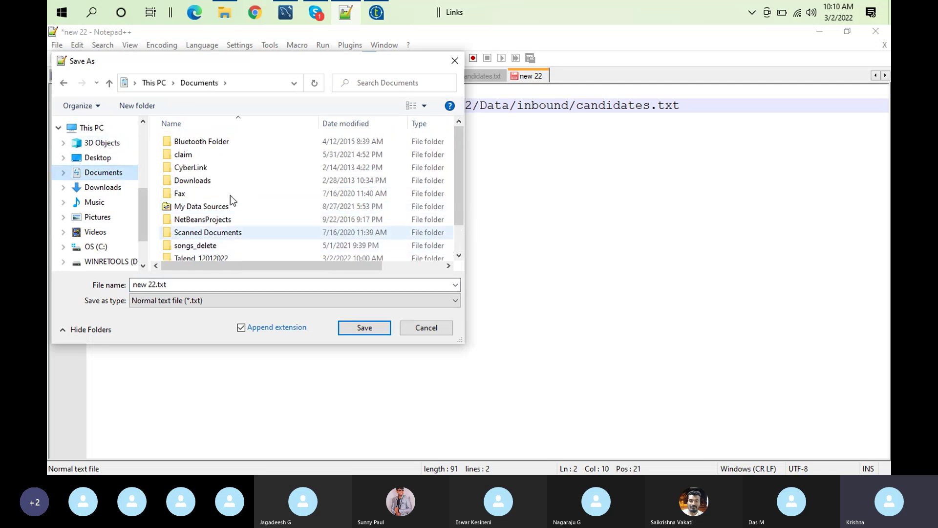
drag(459, 172, 458, 214)
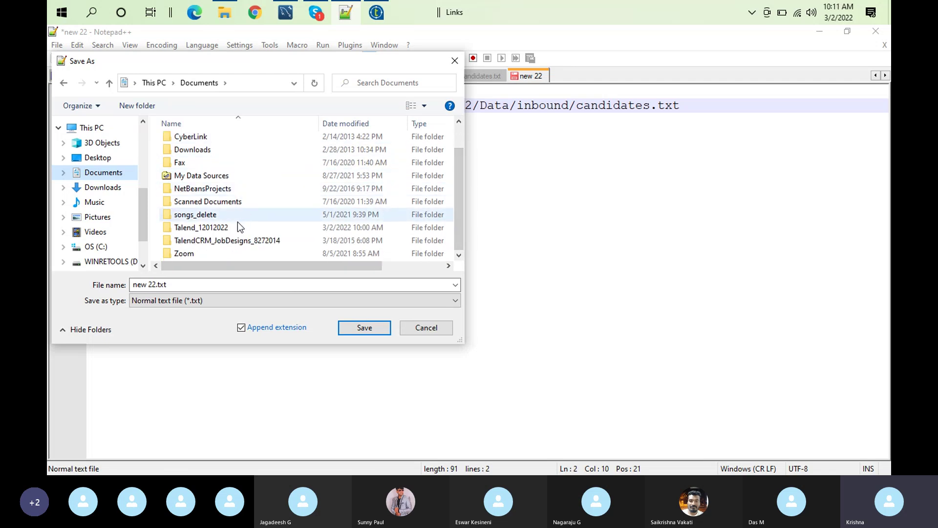
double_click(198, 228)
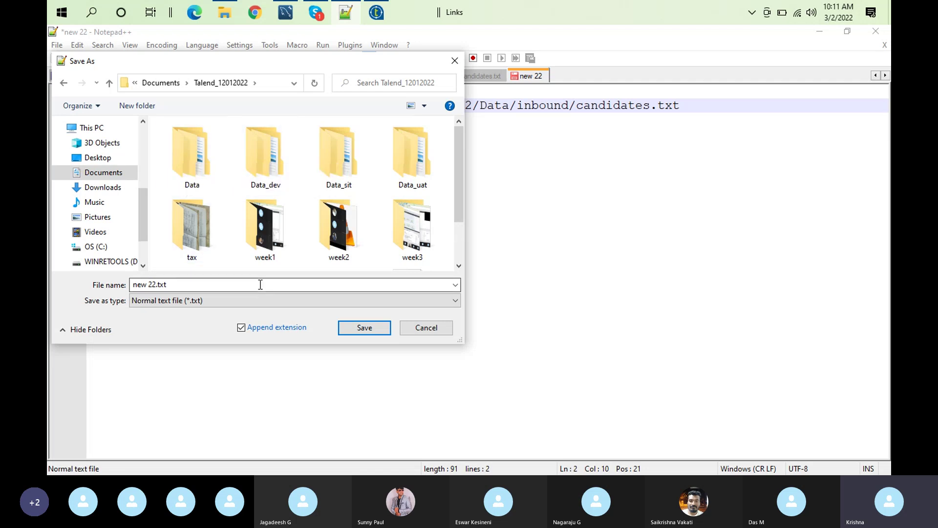
right_click(226, 247)
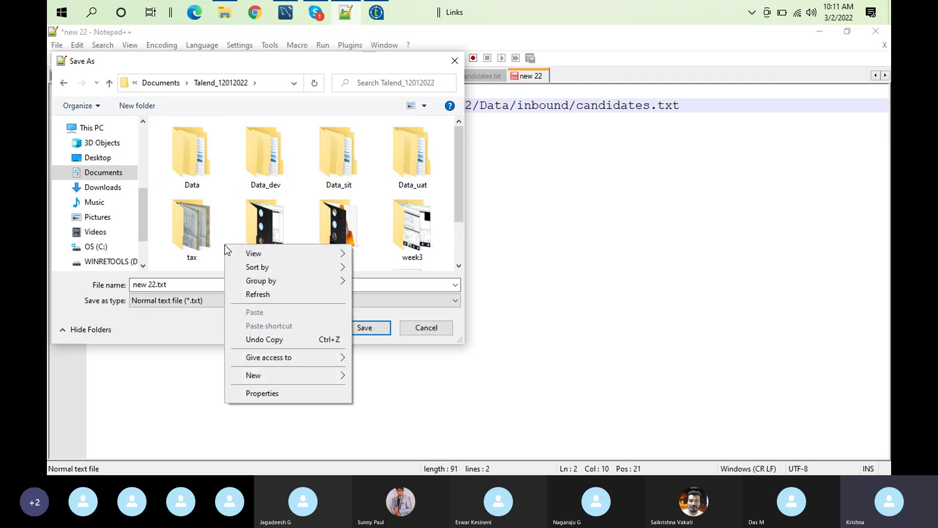
mouse_move(342, 373)
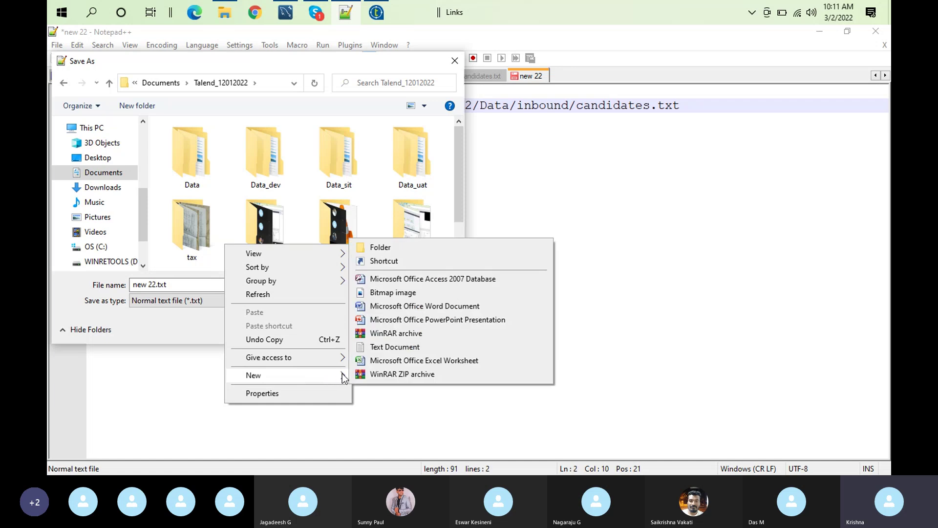
click(417, 243)
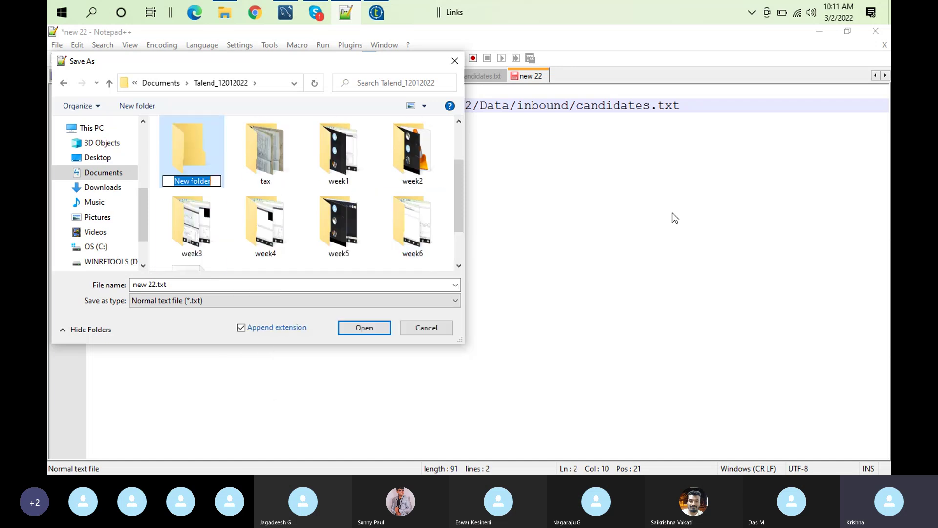
text(cont)
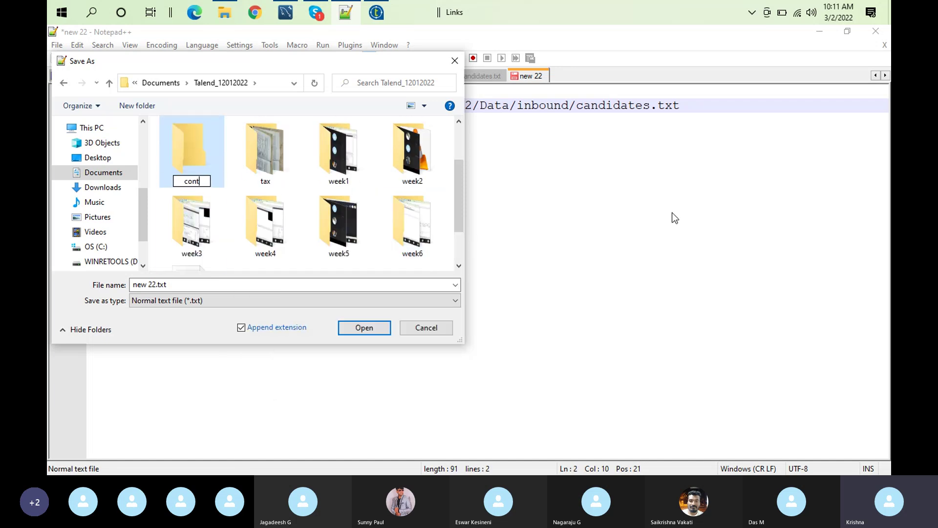
text(exts)
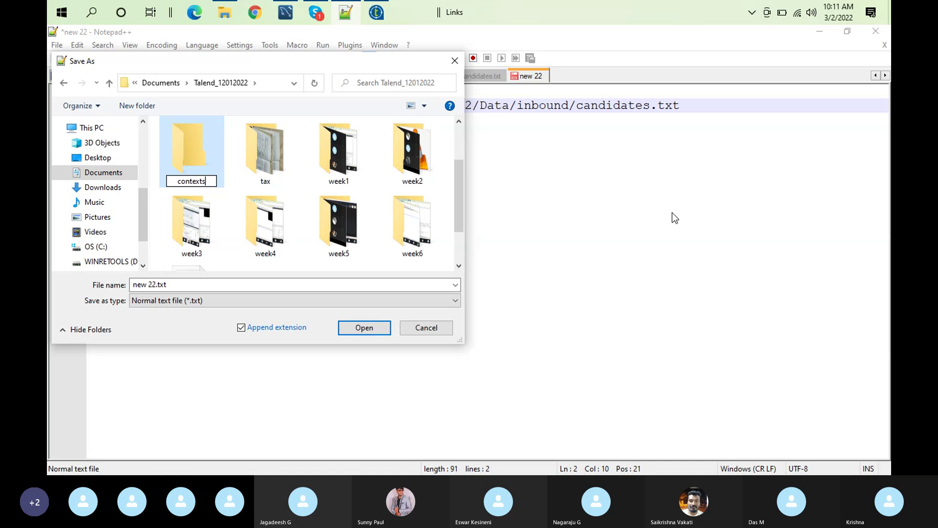
double_click(175, 159)
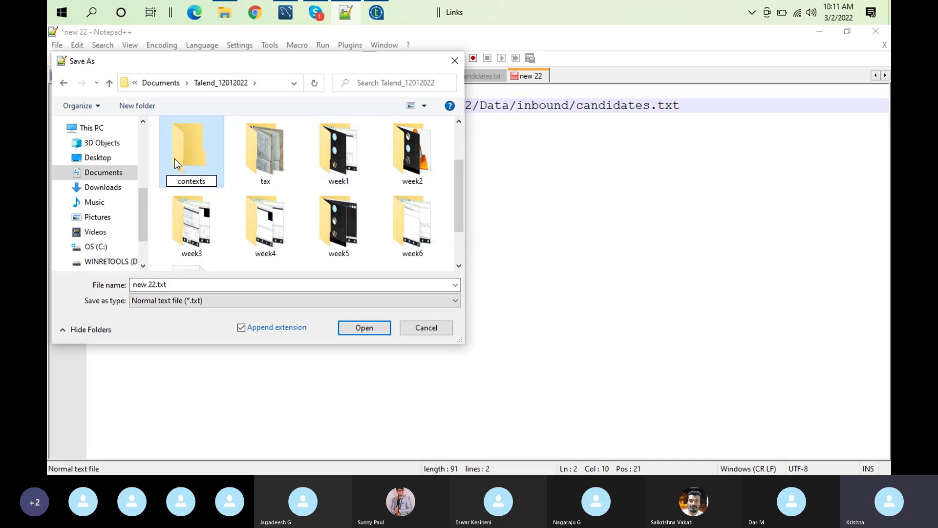
Save the file there as devcontext.txt
click(188, 283)
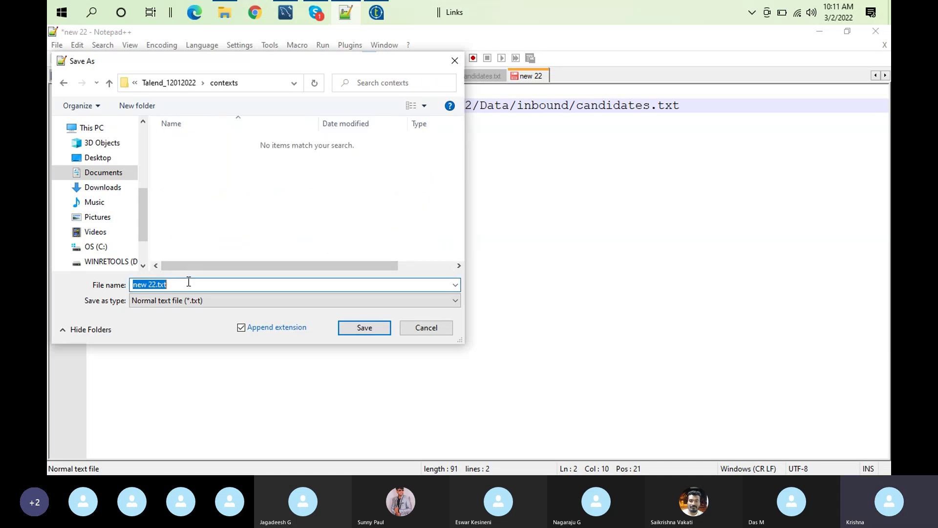
key(BackSpace)
text(dev)
text(.tax)
key(Home)
text(")
key(Return)
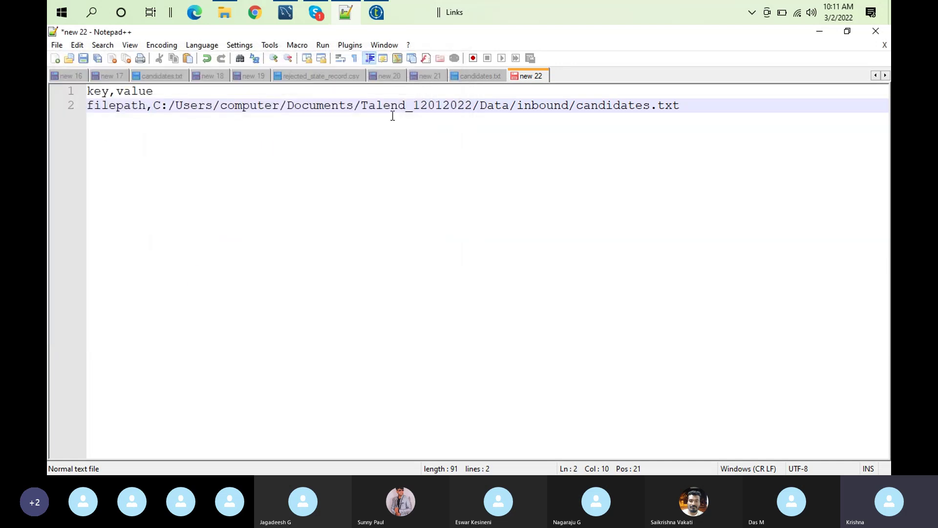
Change the path folder to Data_dev and save devcontext.txt
click(509, 106)
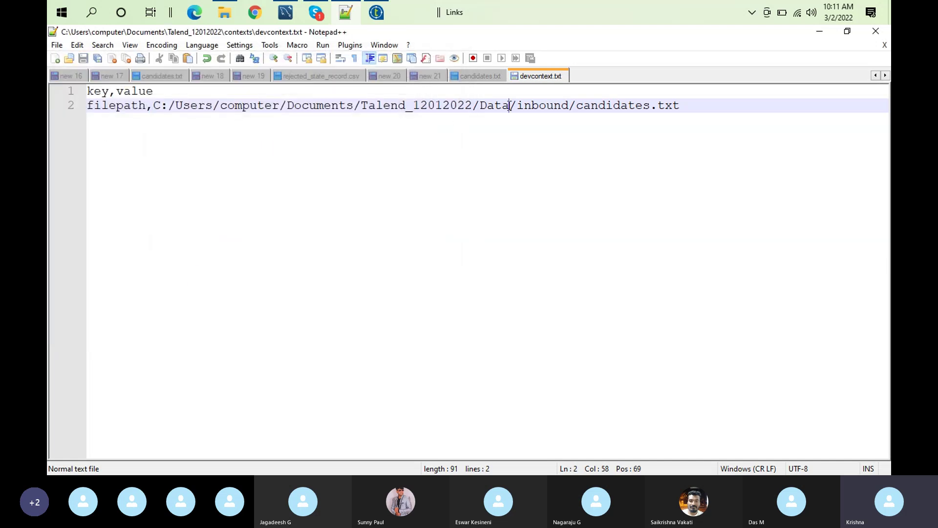
text(dev)
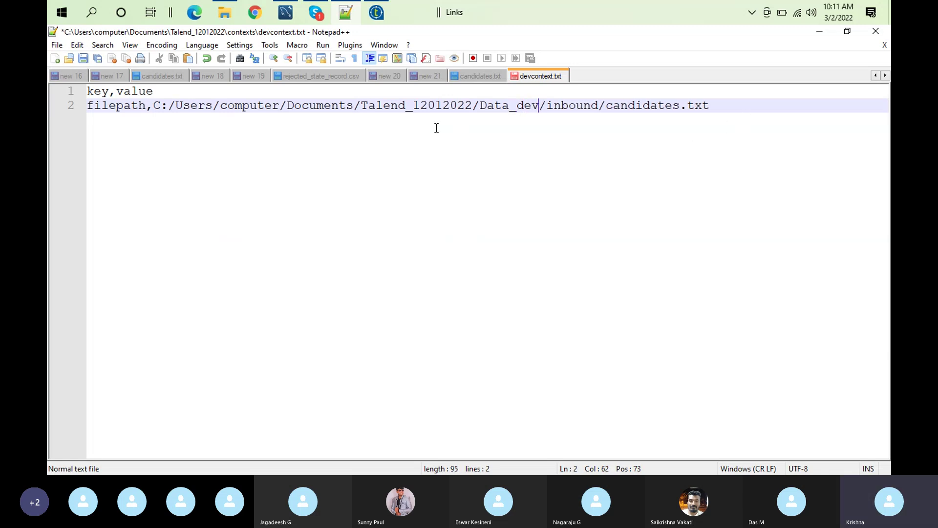
click(84, 59)
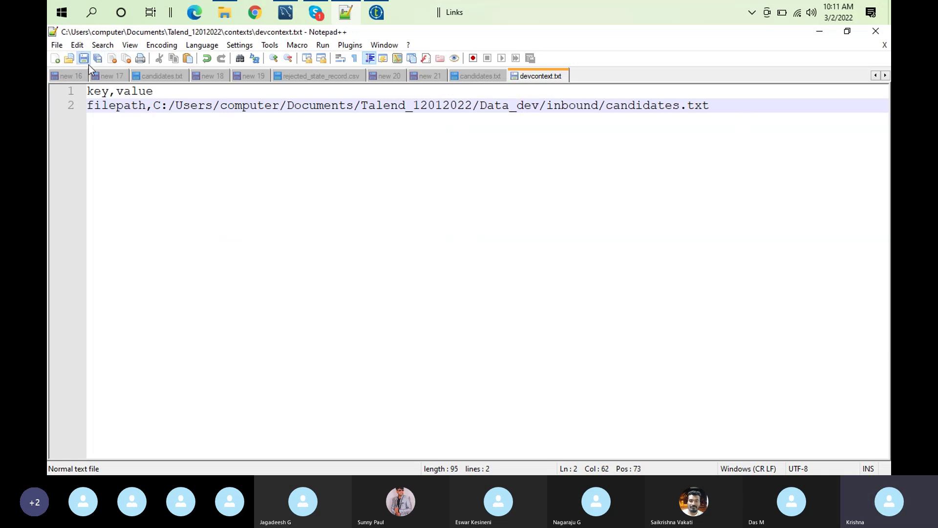
Save a copy as sitcontext.txt and change its path folder to Data_sit
click(57, 45)
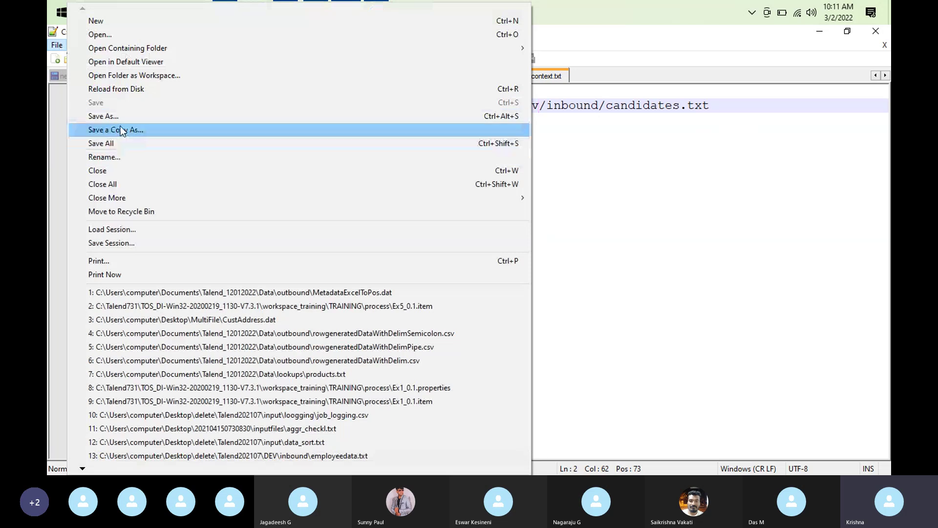
click(120, 113)
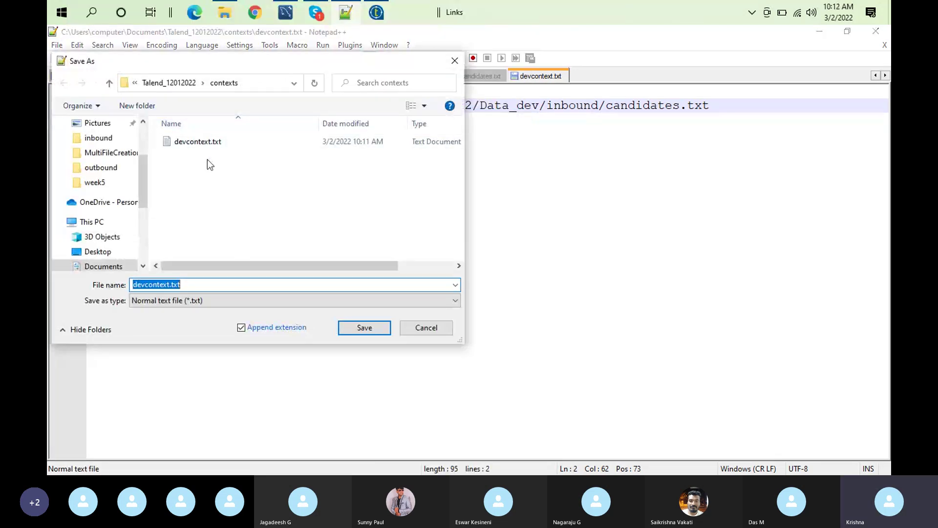
click(146, 285)
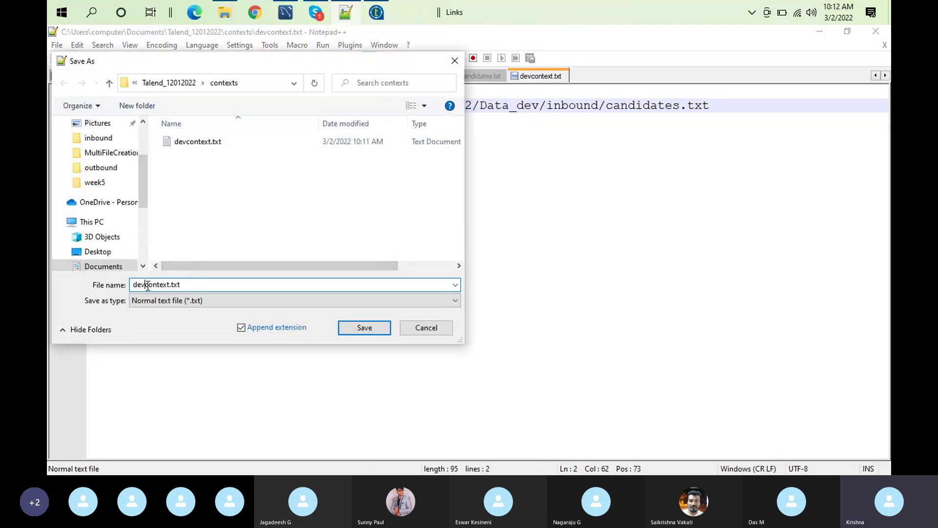
key(BackSpace)
key(BackSpace)
key(BackSpace)
text(sit)
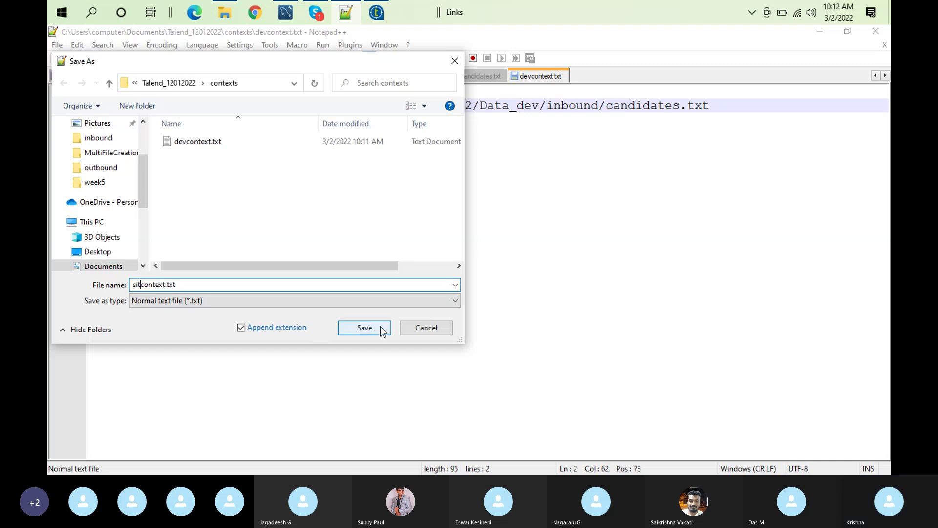
click(378, 332)
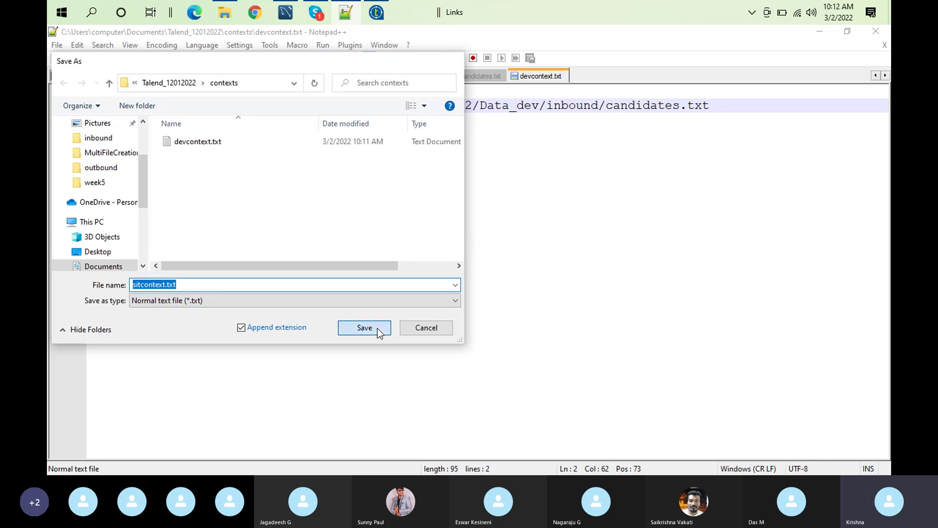
key(BackSpace)
key(BackSpace)
key(BackSpace)
text(sit)
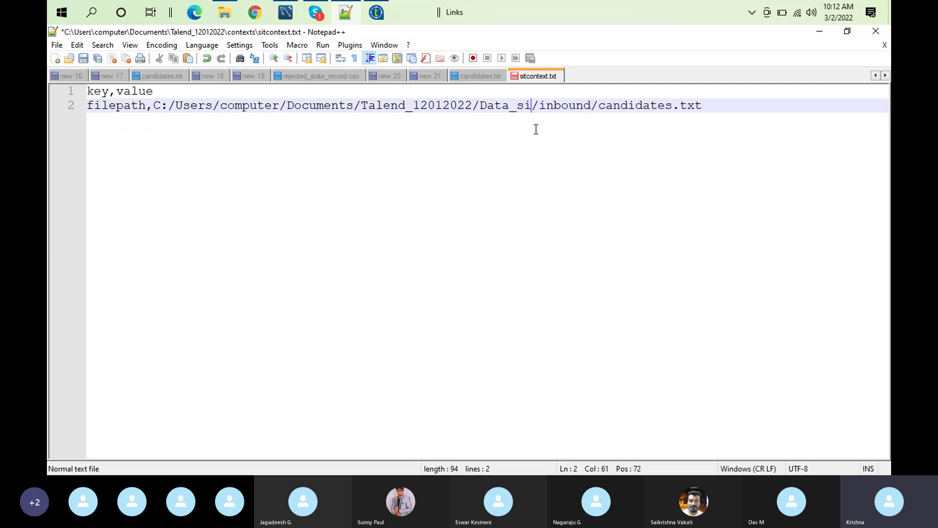
Save sitcontext.txt, then save a copy as uatcontext.txt
click(83, 58)
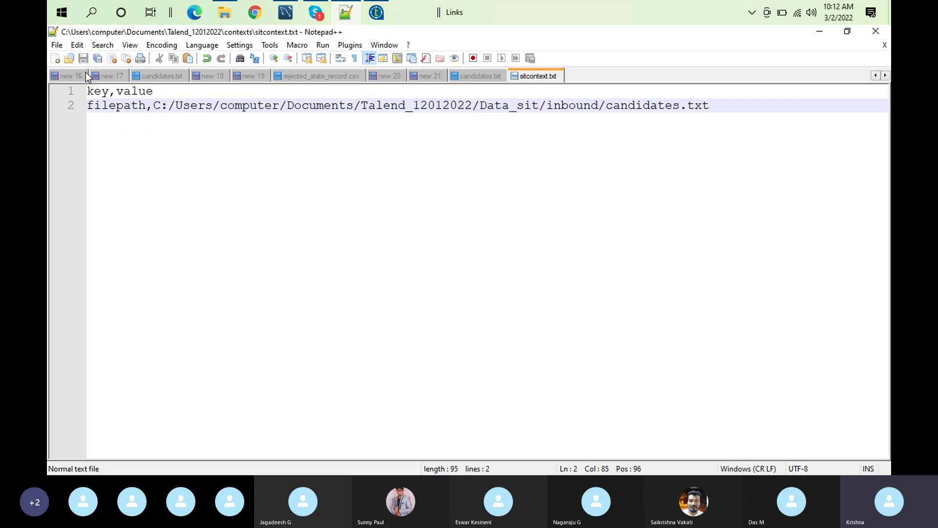
click(58, 47)
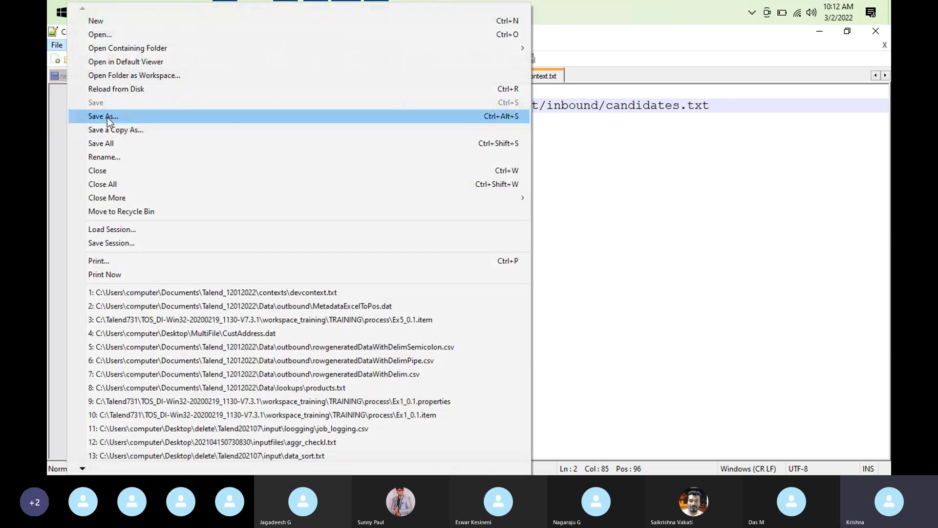
click(107, 118)
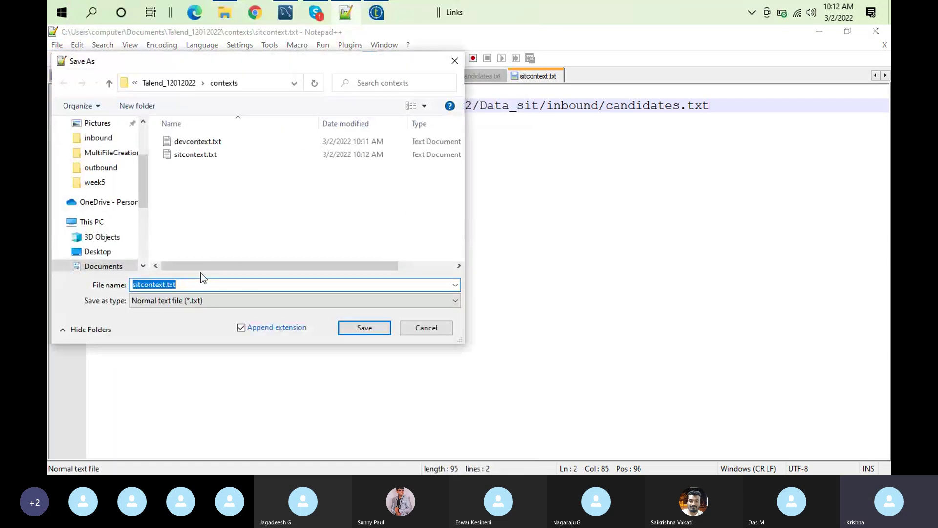
click(142, 286)
key(BackSpace)
key(BackSpace)
key(BackSpace)
text(uat)
click(356, 333)
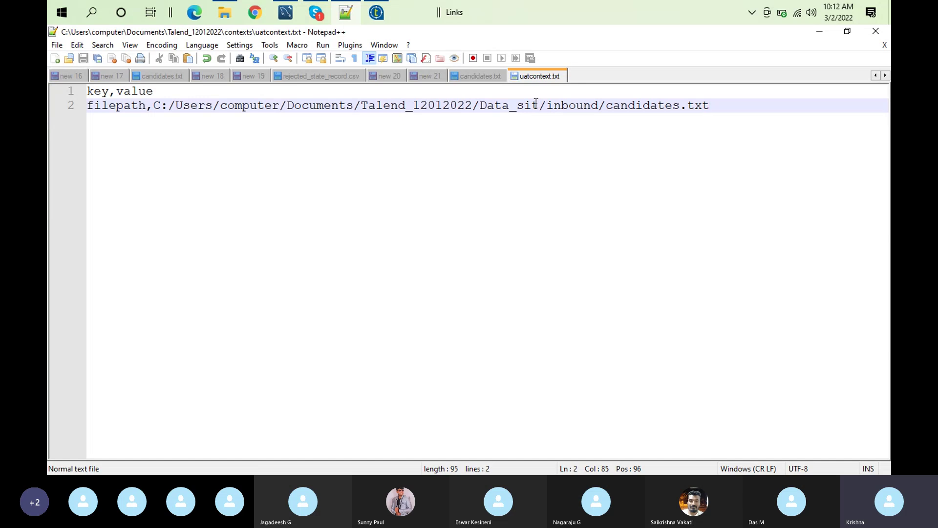
Change the path folder to Data_uat and save uatcontext.txt
key(BackSpace)
key(BackSpace)
key(BackSpace)
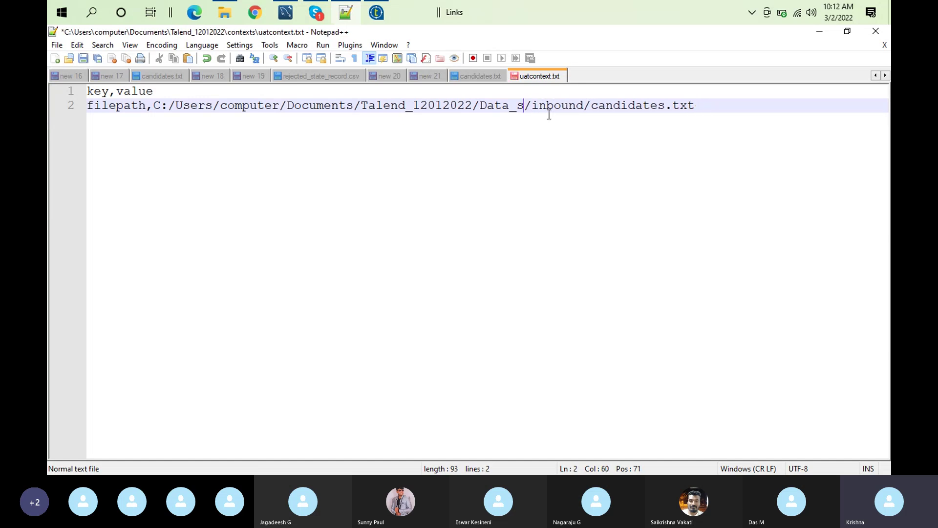
text(uat)
key(End)
click(83, 58)
Save another copy as prodcontext.txt in the contexts folder
click(57, 45)
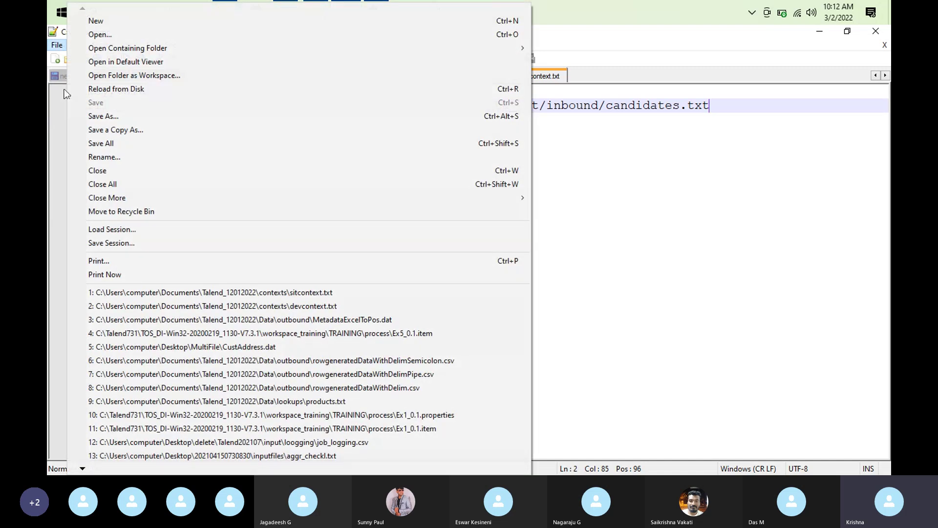
click(113, 116)
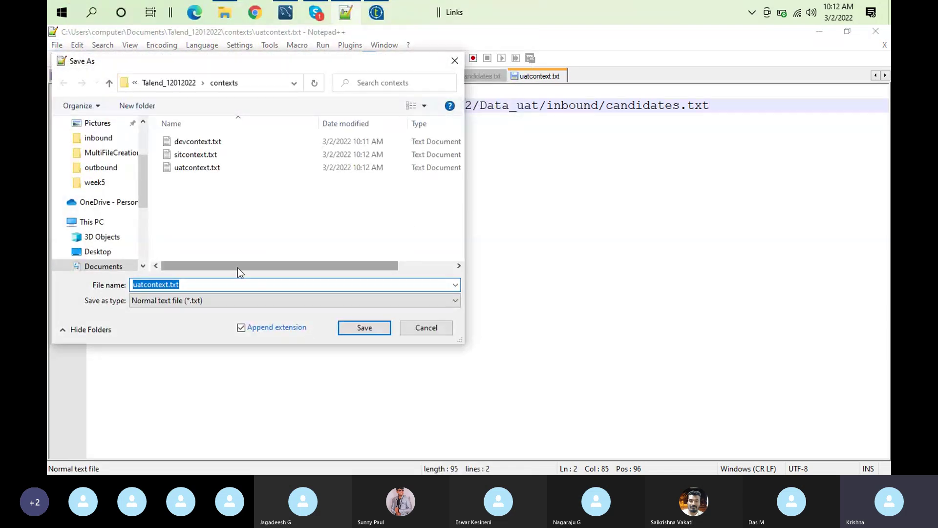
click(144, 285)
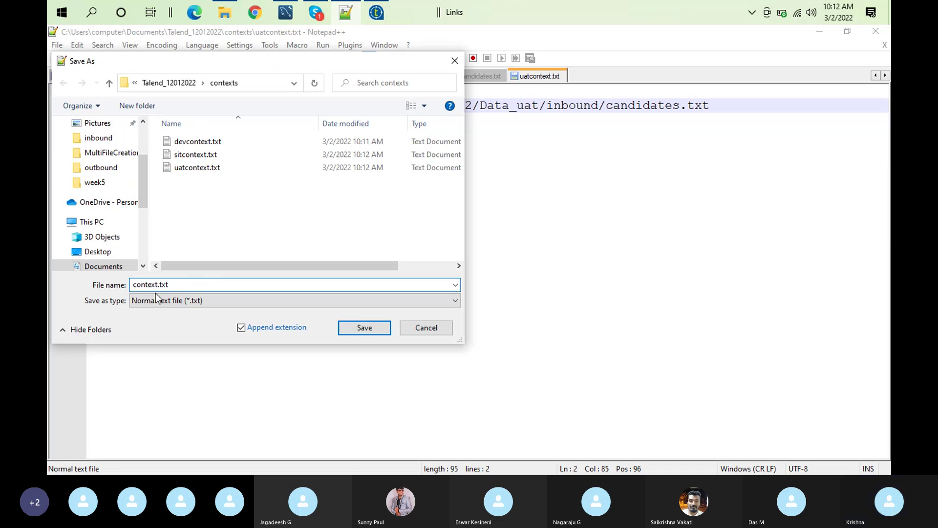
text(prod)
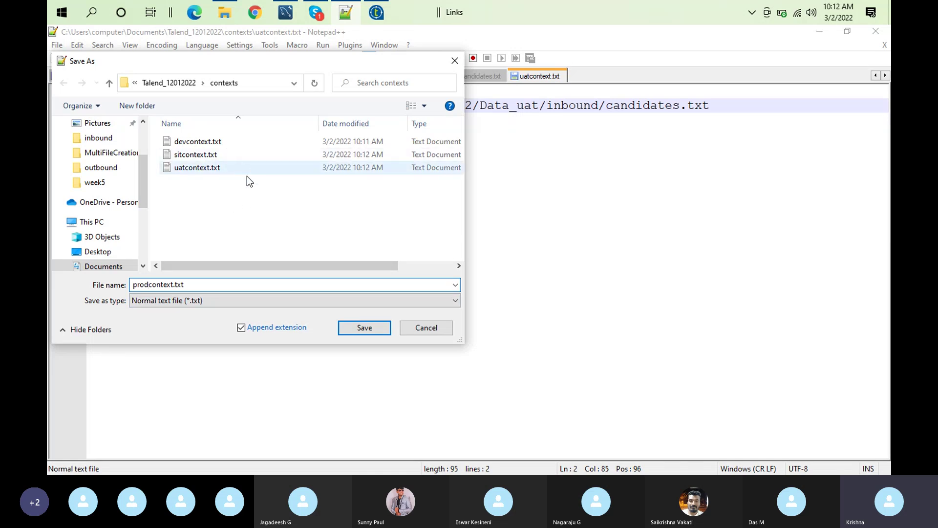
click(382, 327)
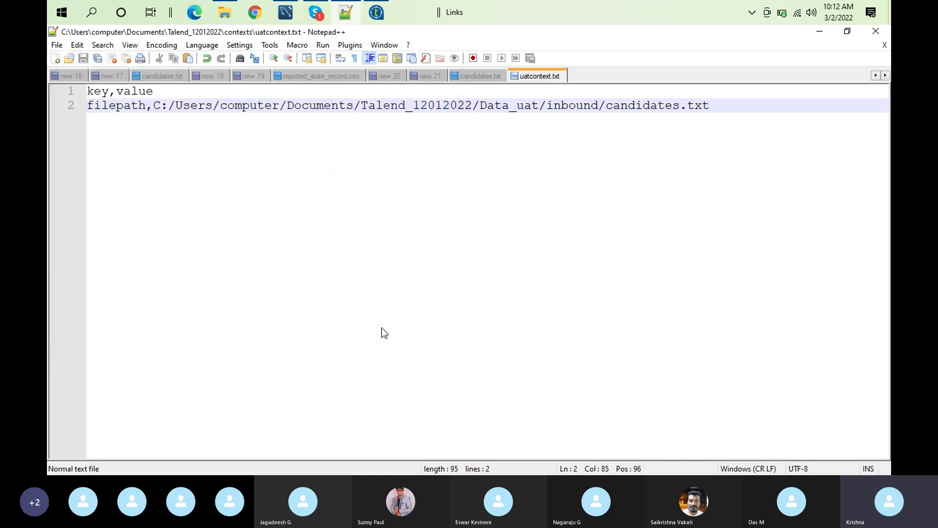
click(376, 13)
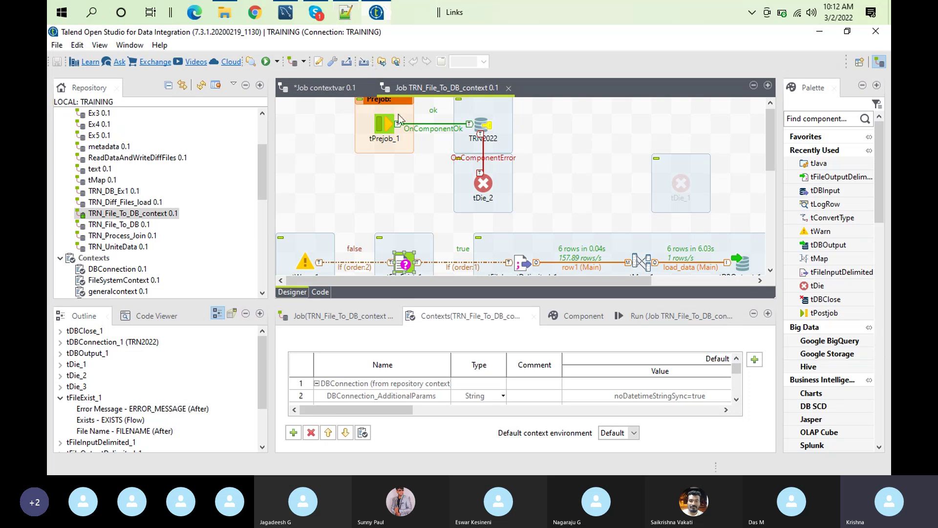
click(346, 12)
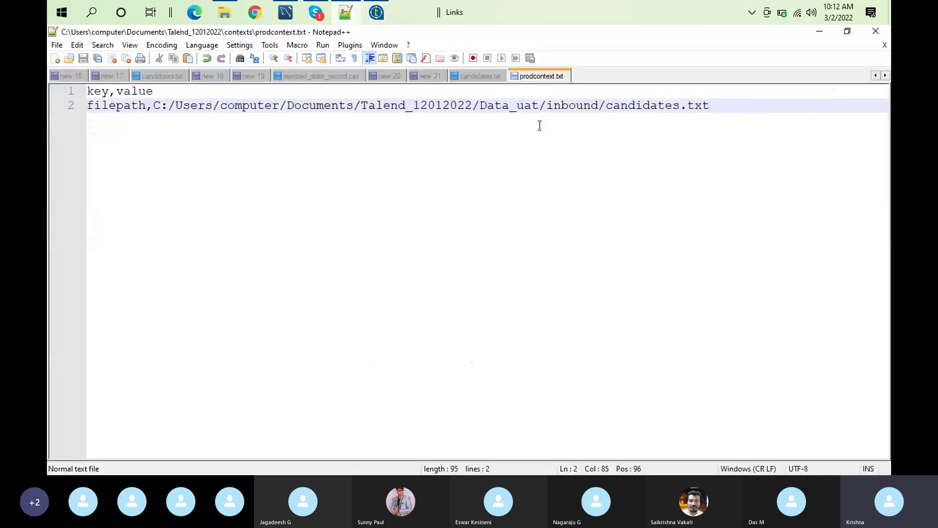
click(538, 105)
key(BackSpace)
key(BackSpace)
key(BackSpace)
key(BackSpace)
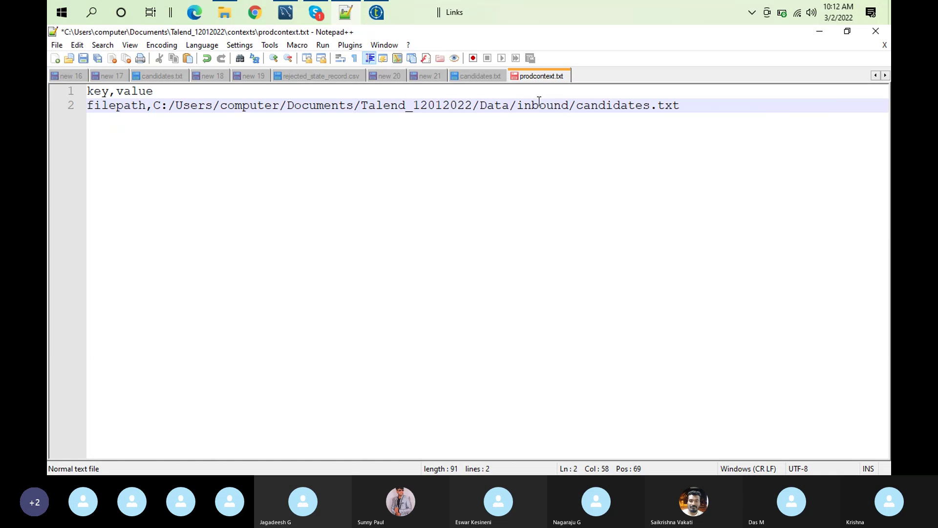
text(_prod)
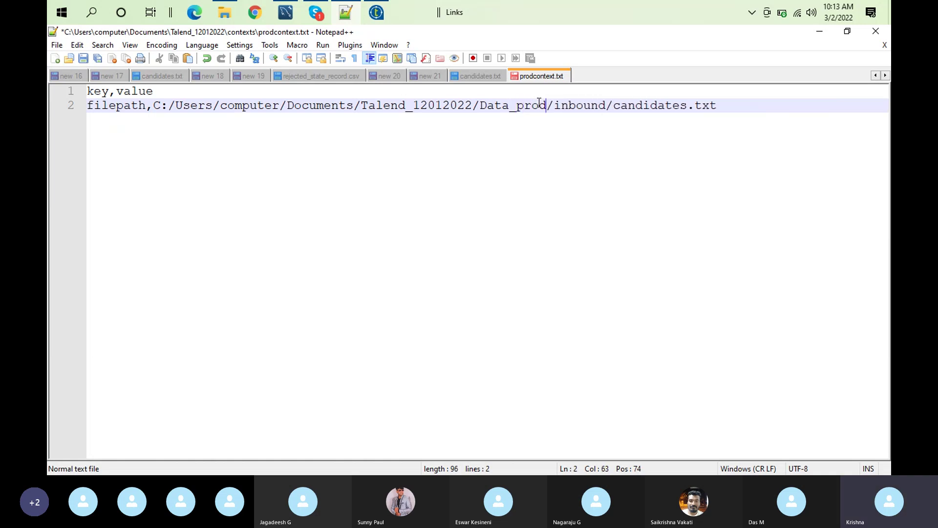
click(83, 59)
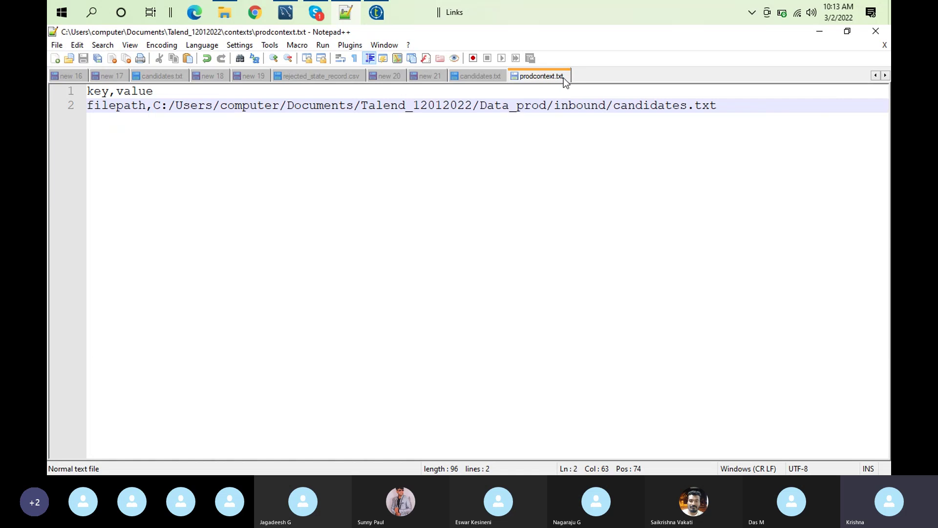
double_click(109, 105)
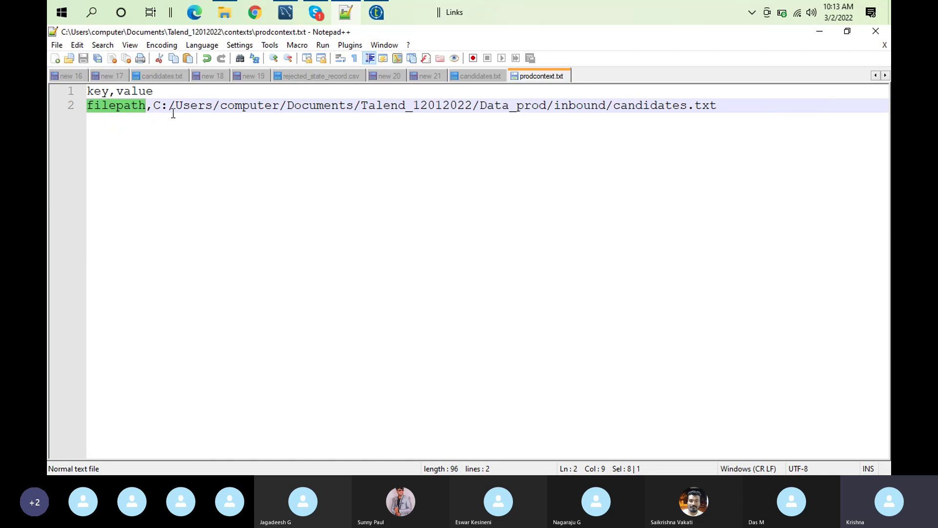
key(End)
key(ctrl+shift+Left)
double_click(96, 92)
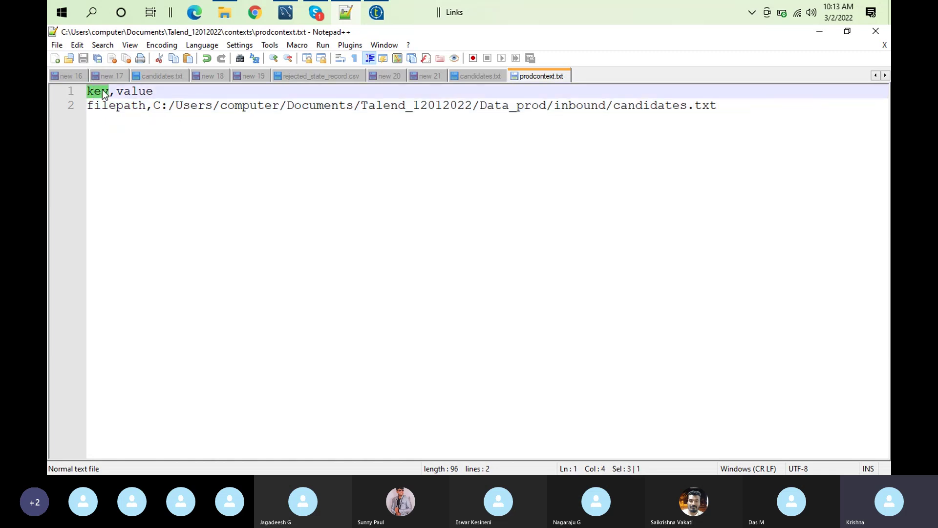
double_click(137, 91)
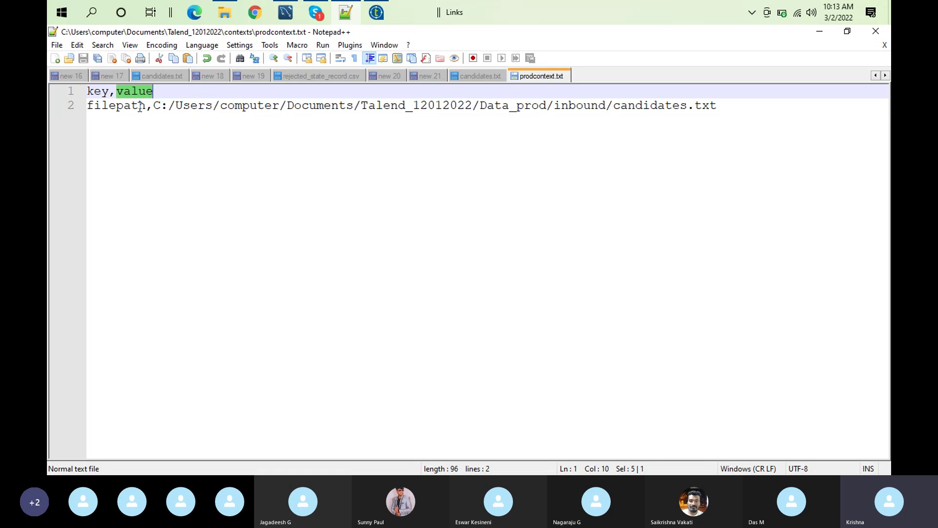
double_click(112, 92)
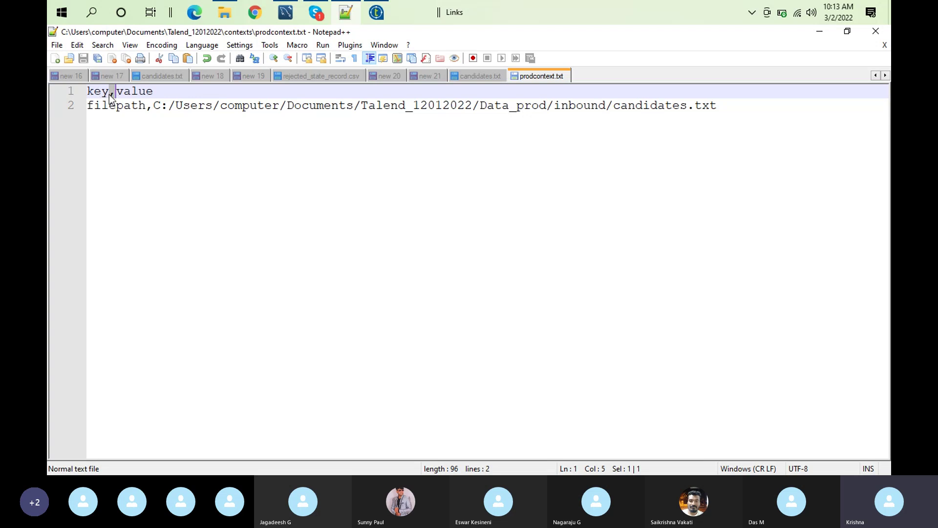
double_click(104, 93)
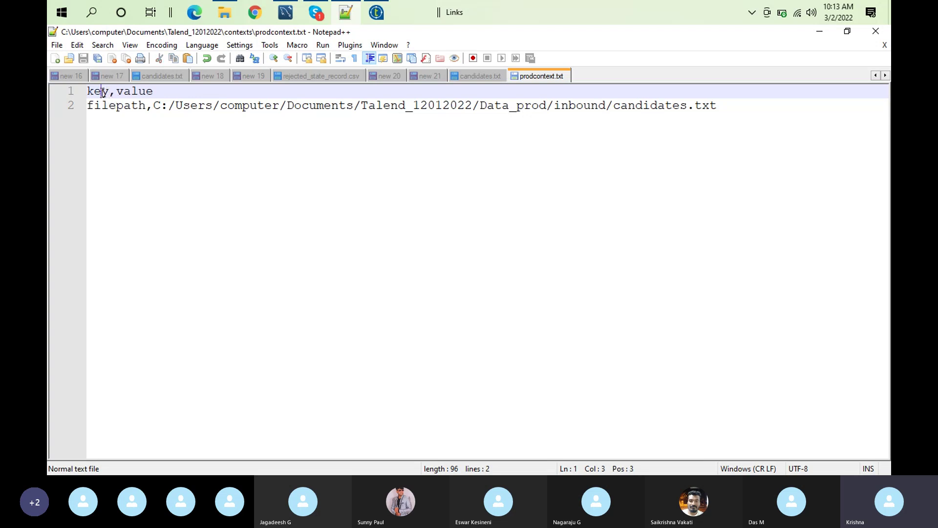
double_click(130, 93)
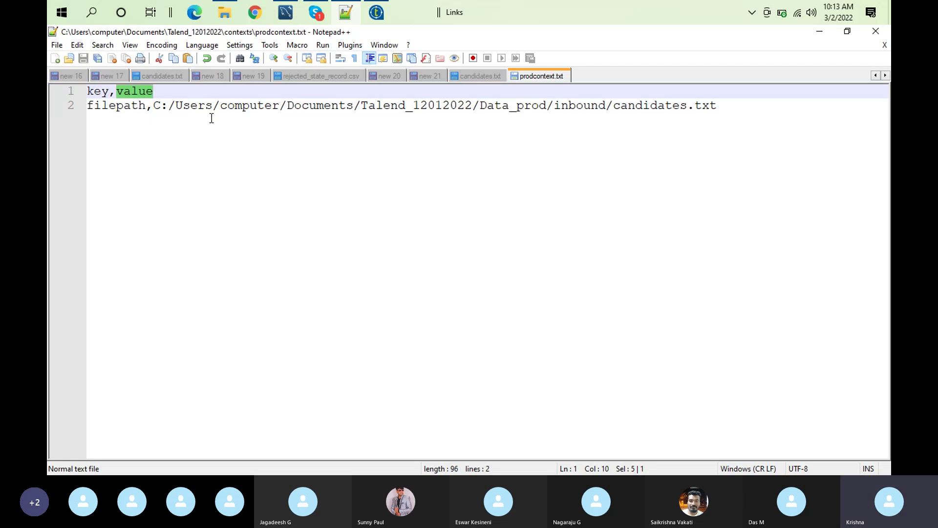
In the FileSystemContext group editor, clear filepath's Default value and turn off its DEV prompt
click(377, 13)
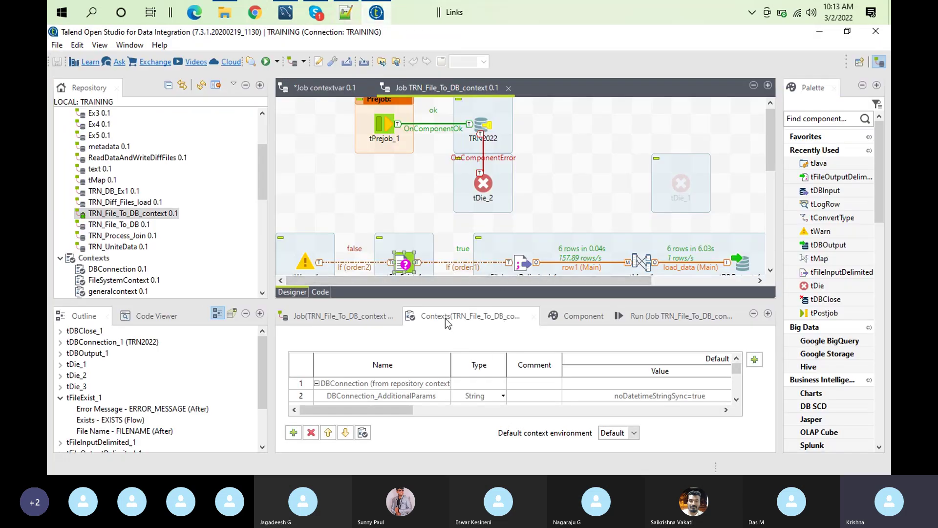
double_click(445, 318)
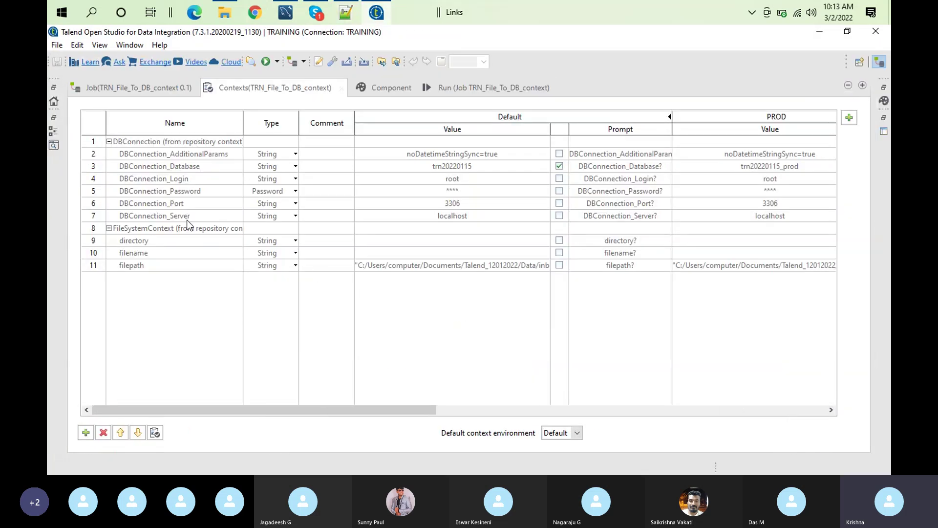
double_click(204, 228)
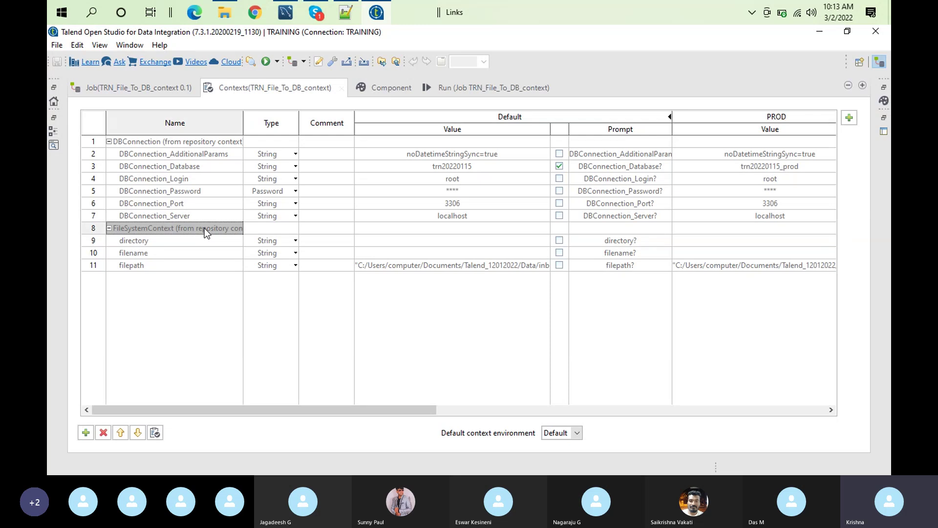
click(533, 329)
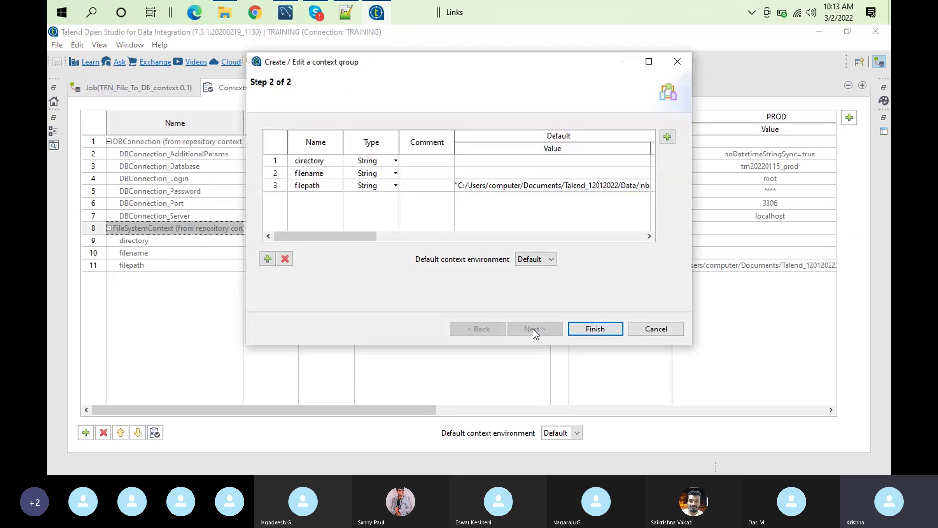
click(495, 188)
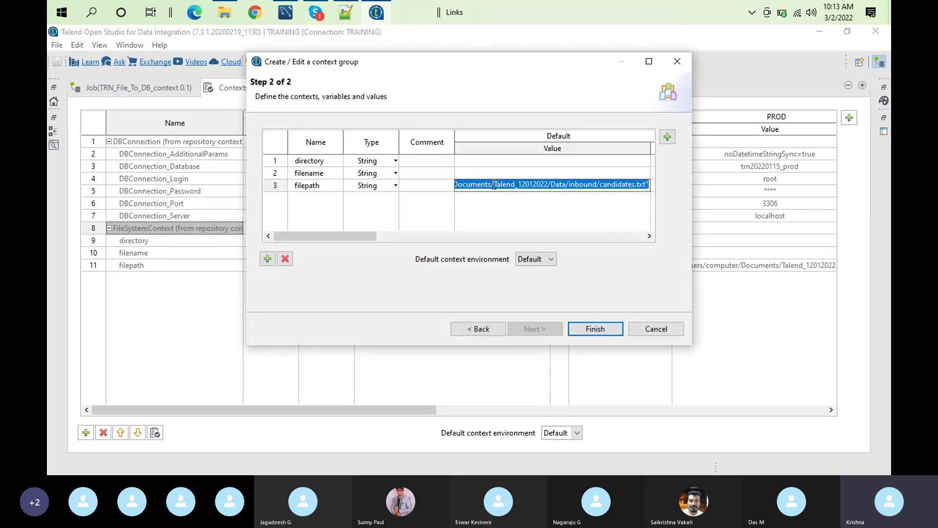
key(BackSpace)
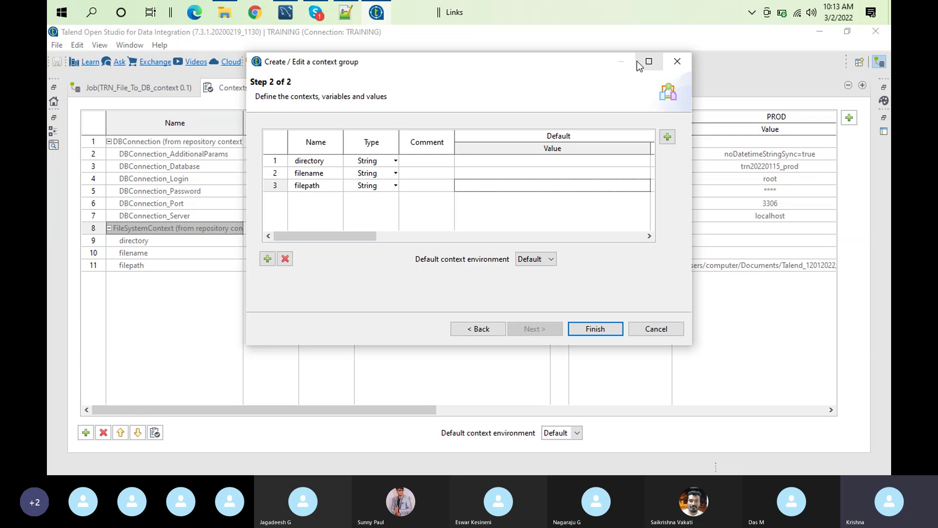
click(649, 61)
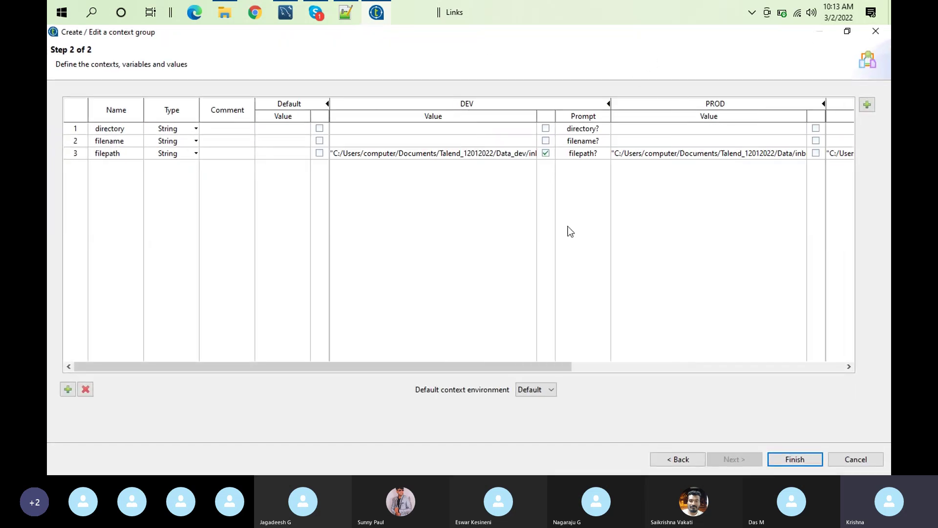
click(545, 153)
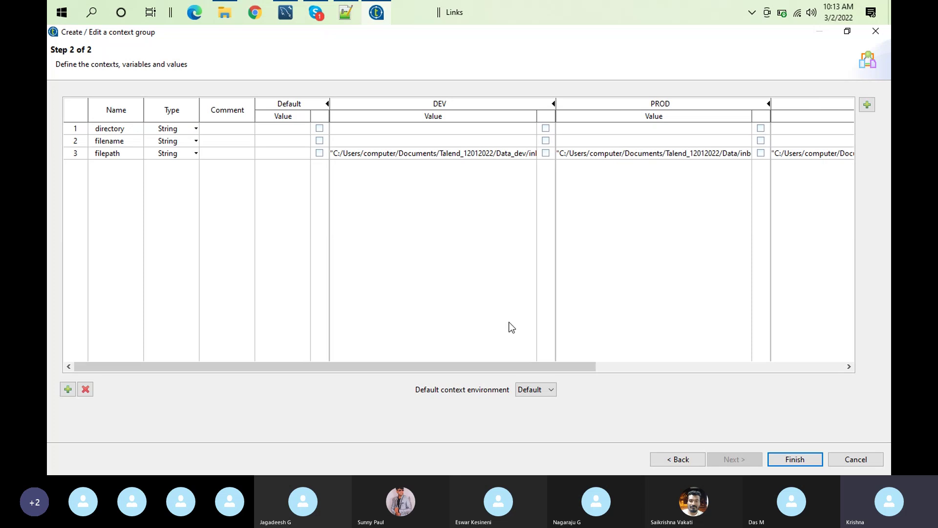
click(867, 105)
Keep Default as the default context and remove the DEV, PROD, SIT and UAT contexts
click(348, 103)
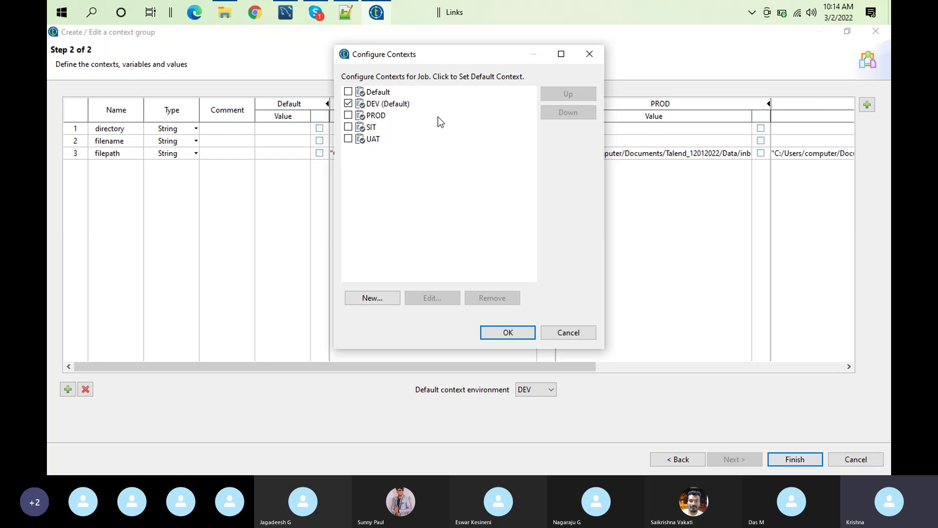
click(398, 103)
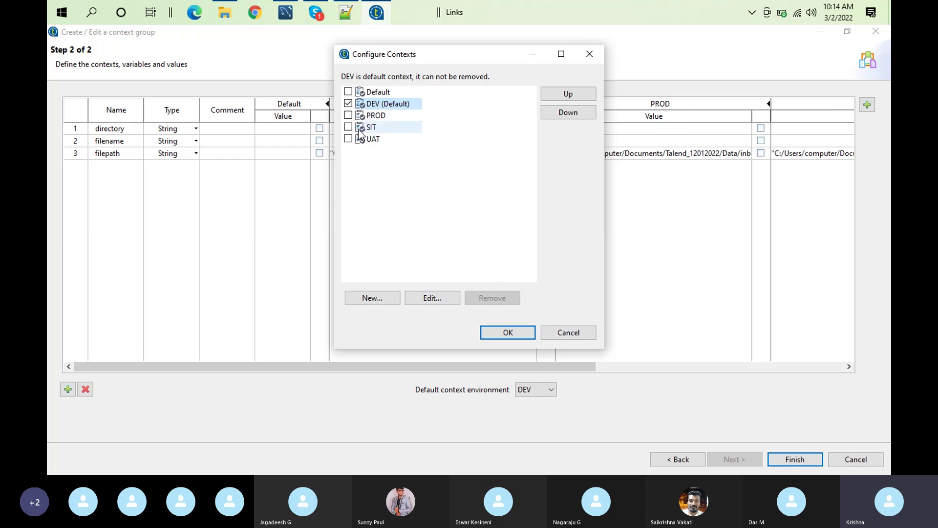
click(347, 92)
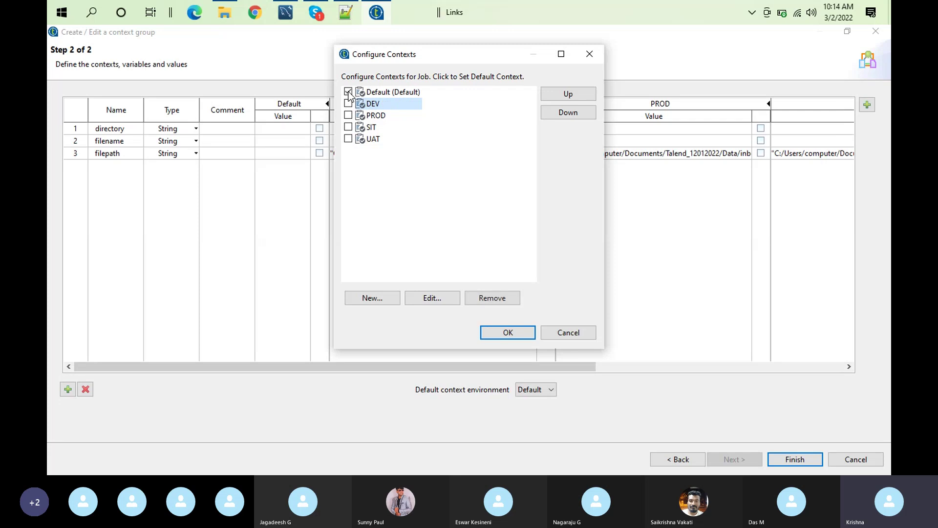
click(504, 303)
click(376, 103)
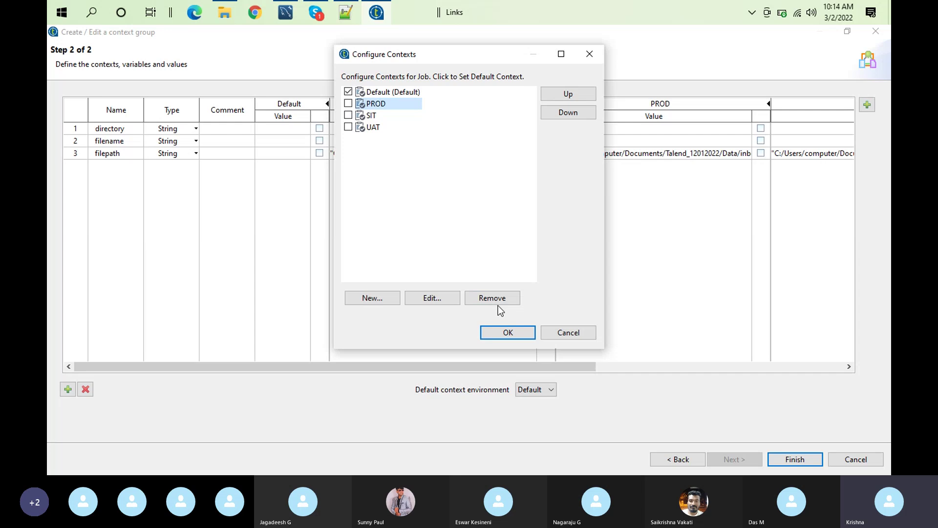
click(498, 302)
click(371, 103)
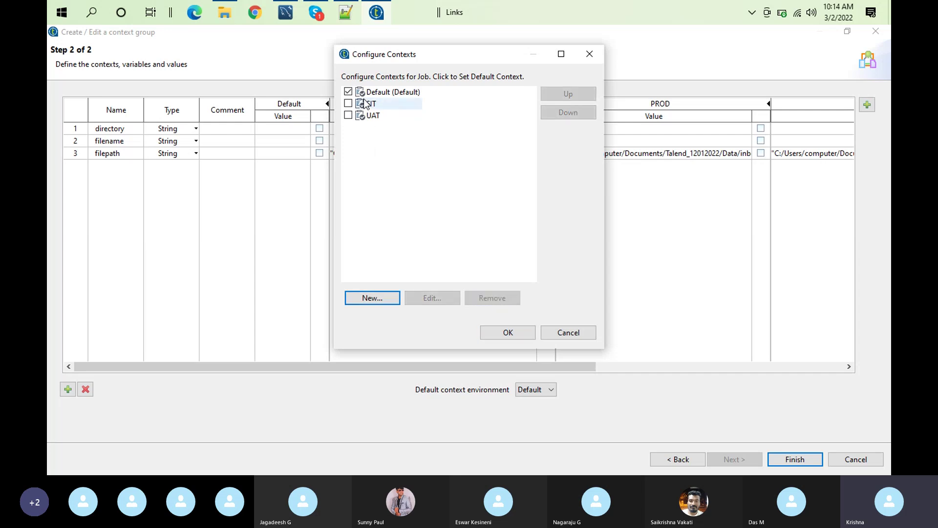
click(498, 297)
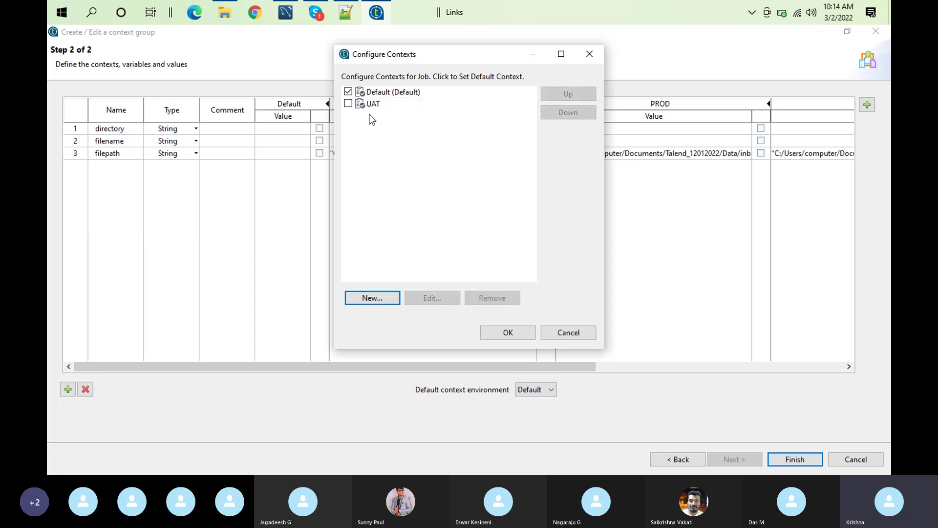
click(372, 105)
click(495, 296)
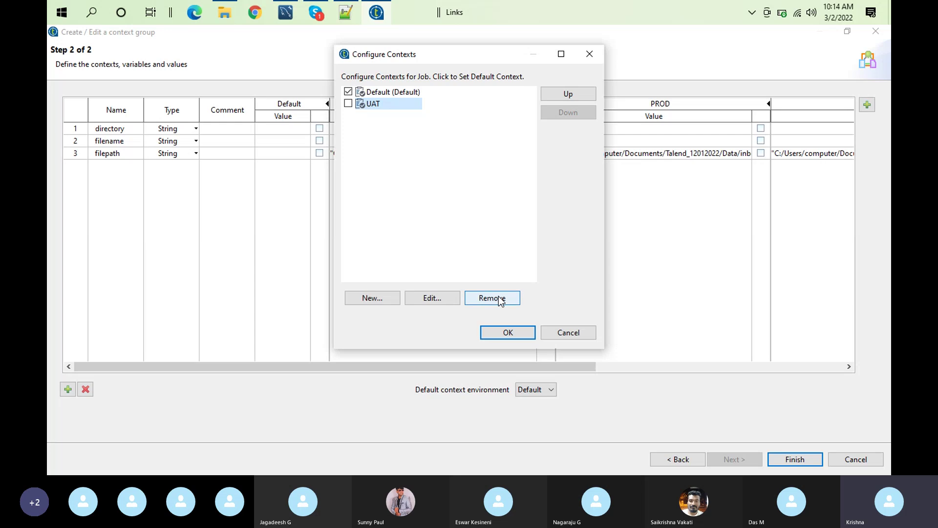
Save the FileSystemContext group and propagate the changes to both jobs
click(502, 334)
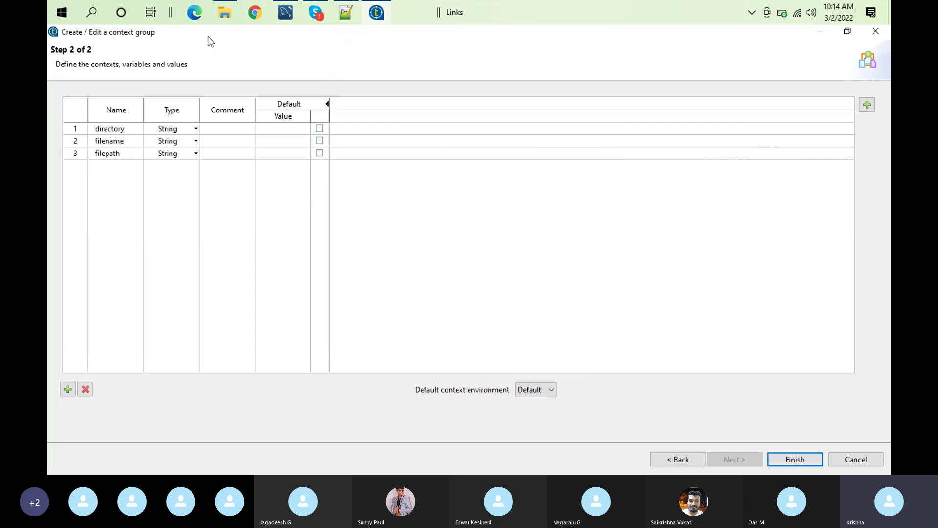
click(812, 460)
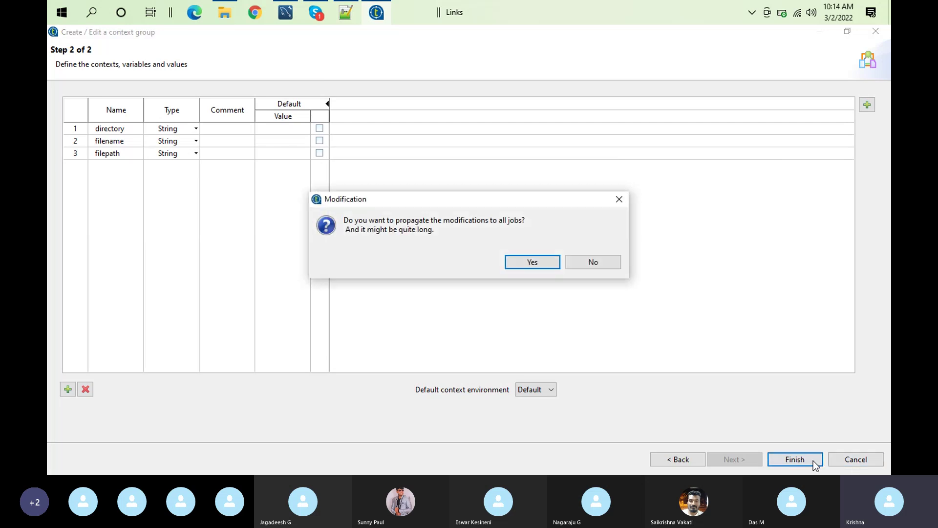
click(543, 266)
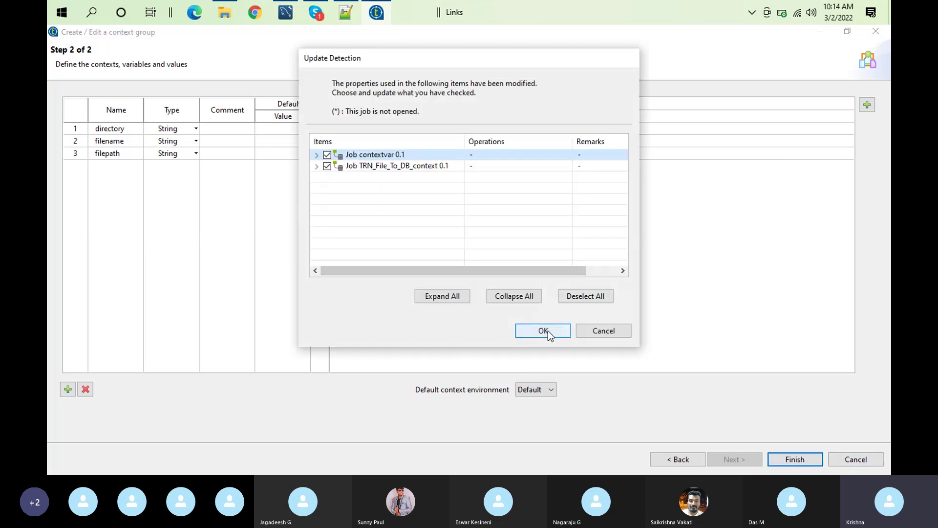
click(543, 331)
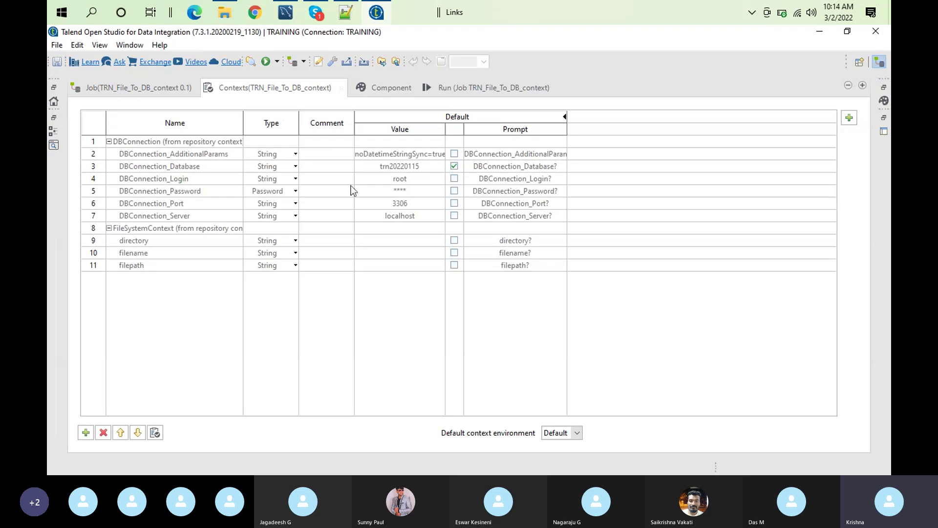
Turn off DBConnection_Database's prompt in the DBConnection group, then save and propagate it to the jobs
double_click(196, 141)
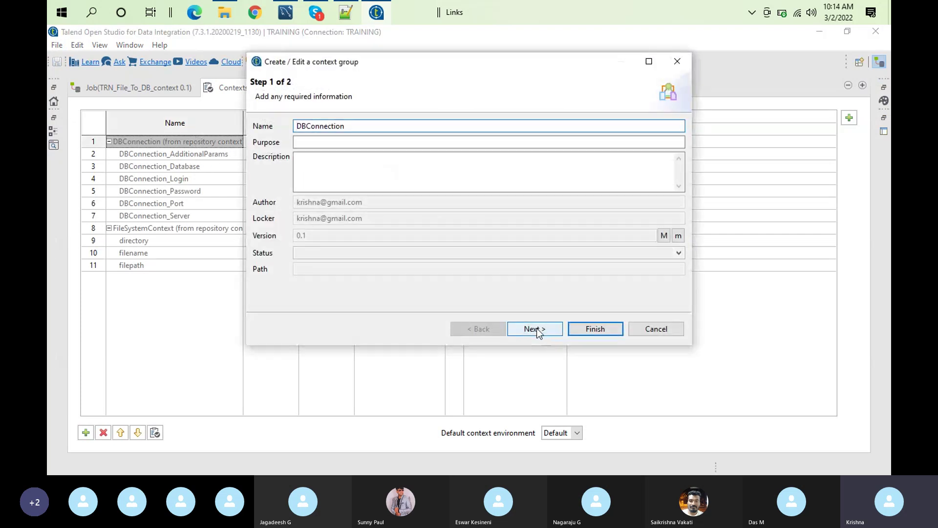
click(532, 329)
click(584, 210)
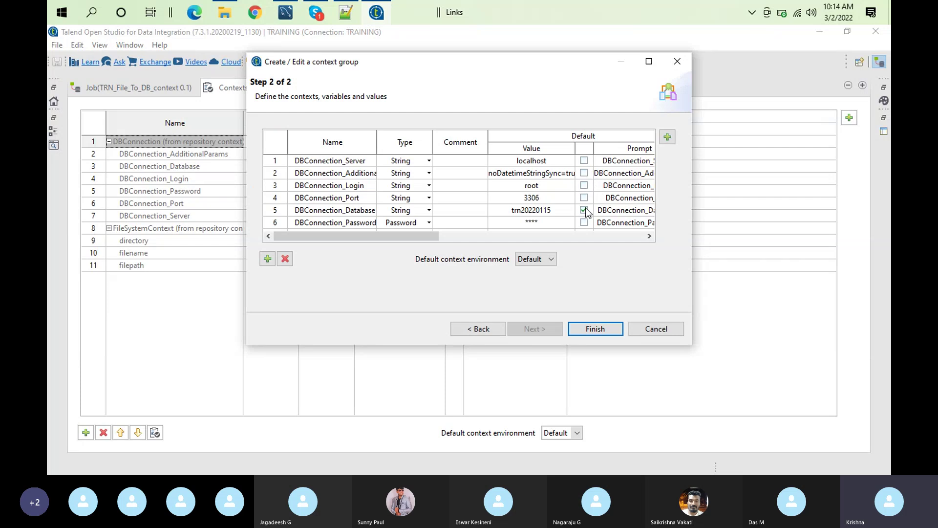
click(604, 330)
click(529, 211)
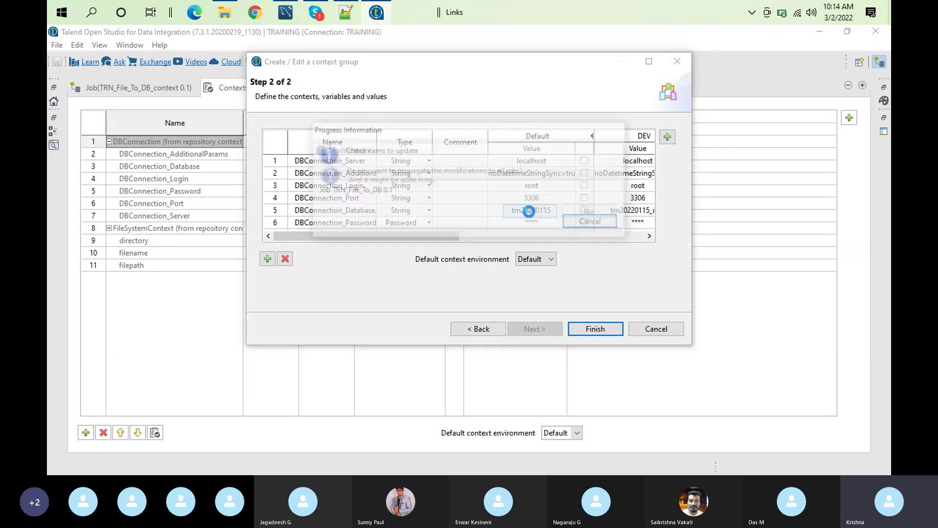
click(558, 331)
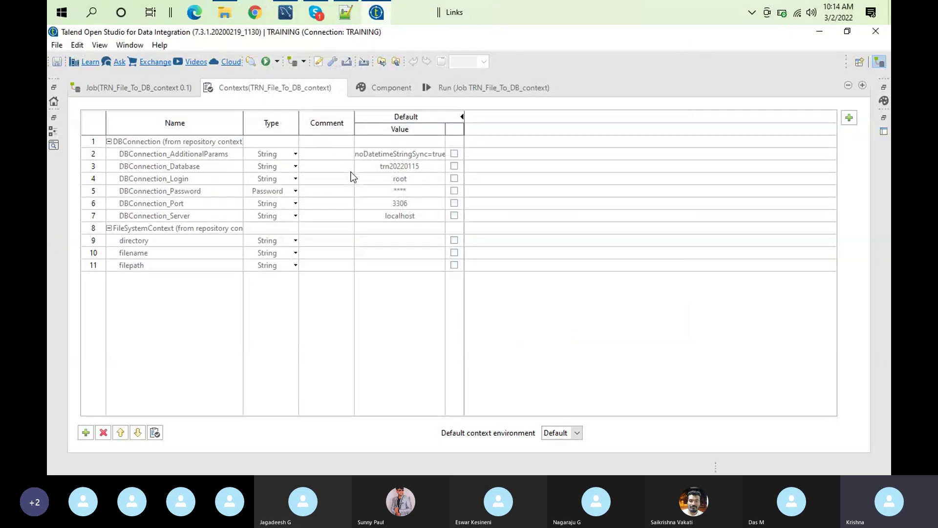
double_click(282, 83)
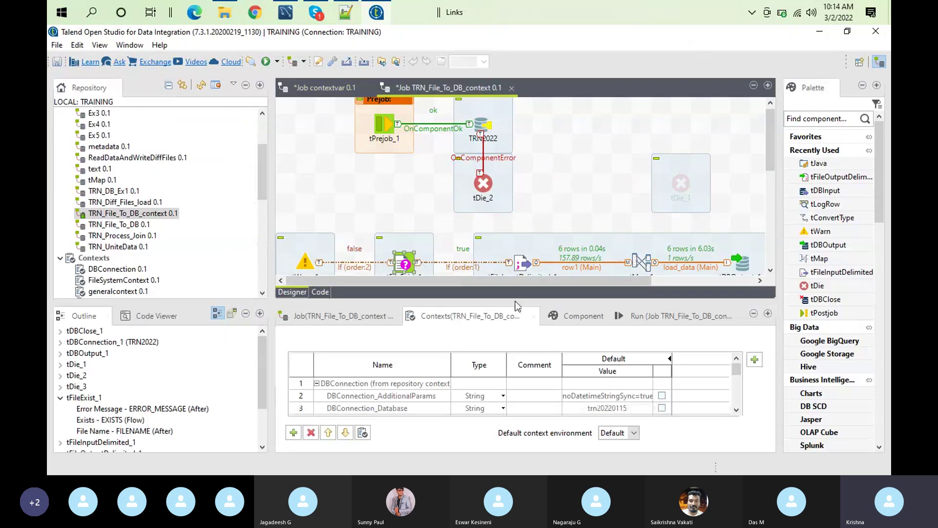
click(640, 313)
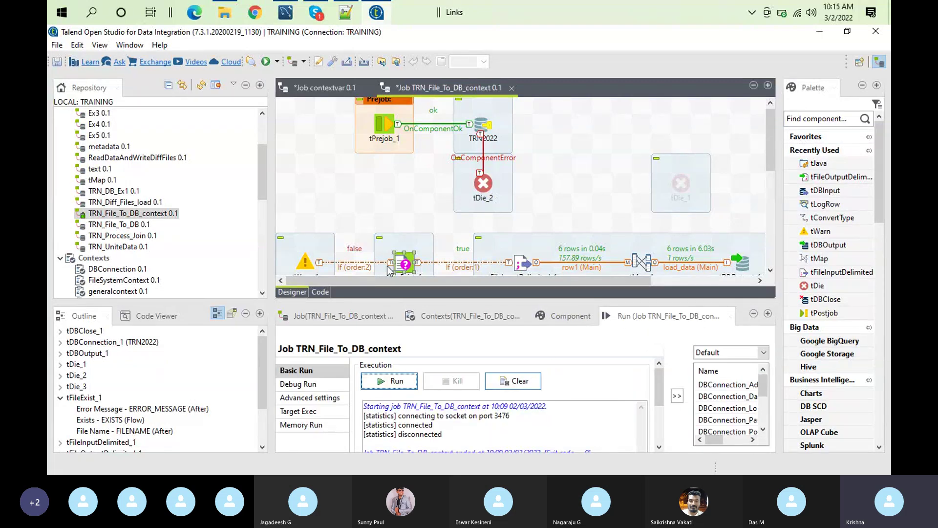
click(403, 263)
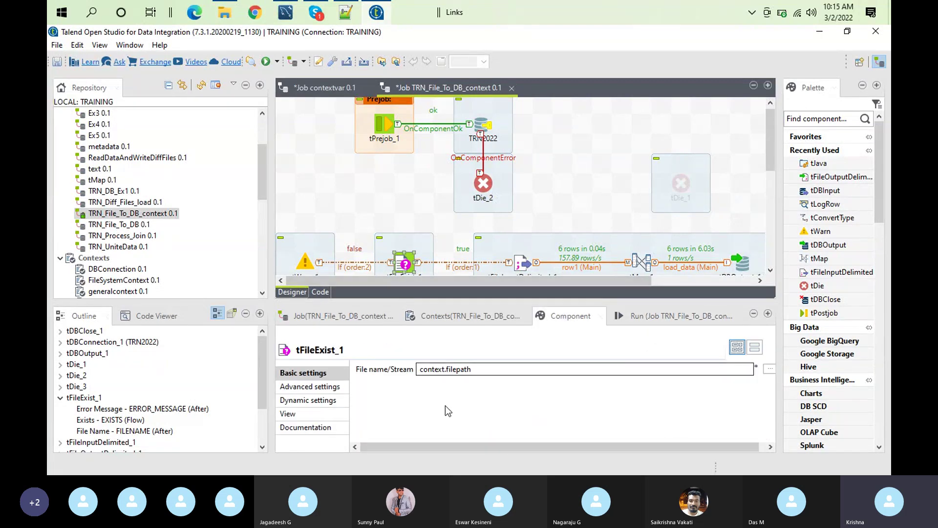
click(446, 313)
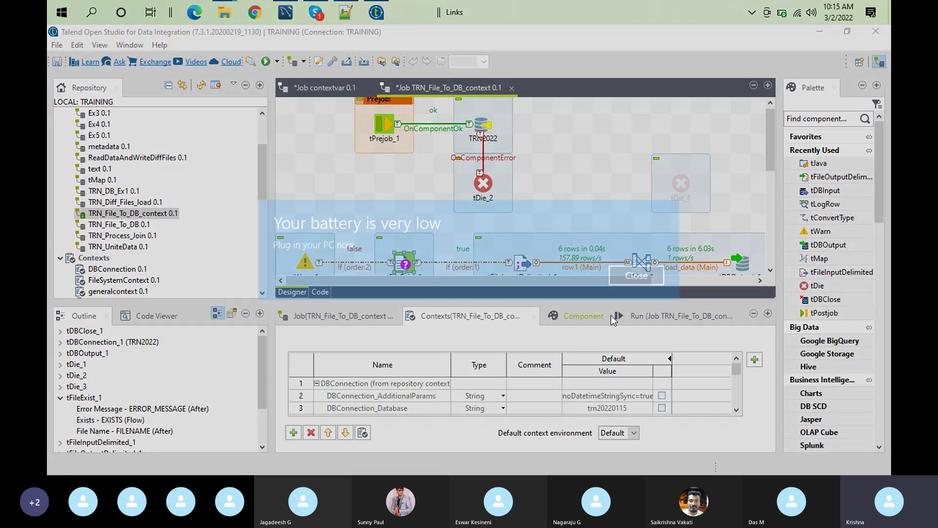